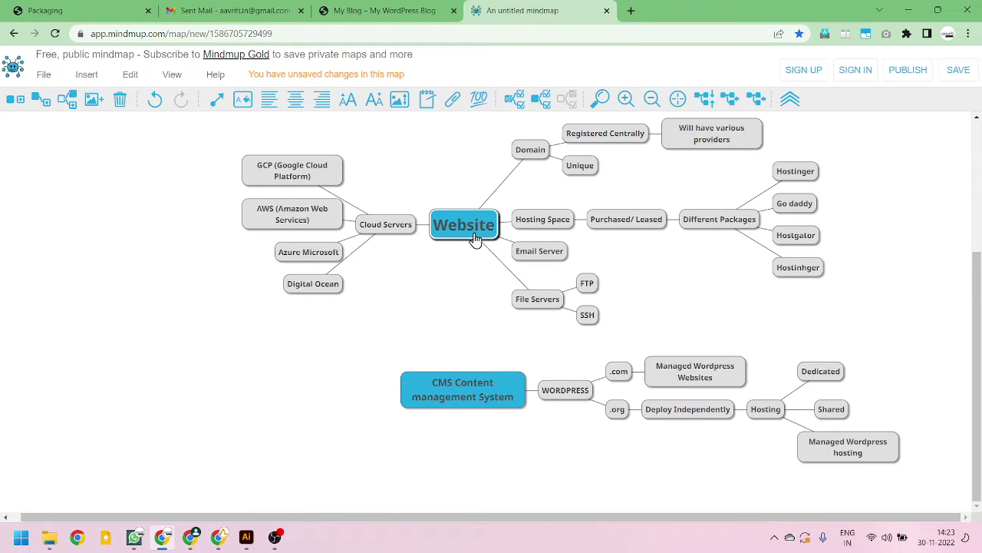
# Step: Review the mind map's Website branches and the WORDPRESS branch, including managed websites and the Dedicated and Shared hosting types
pyautogui.scroll(1, 447, 238)
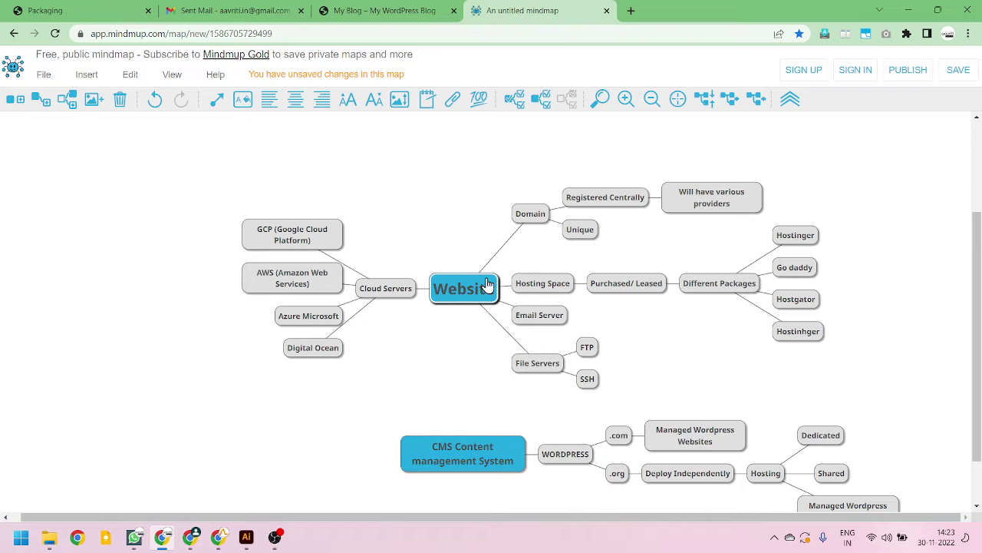
pyautogui.scroll(-1, 530, 238)
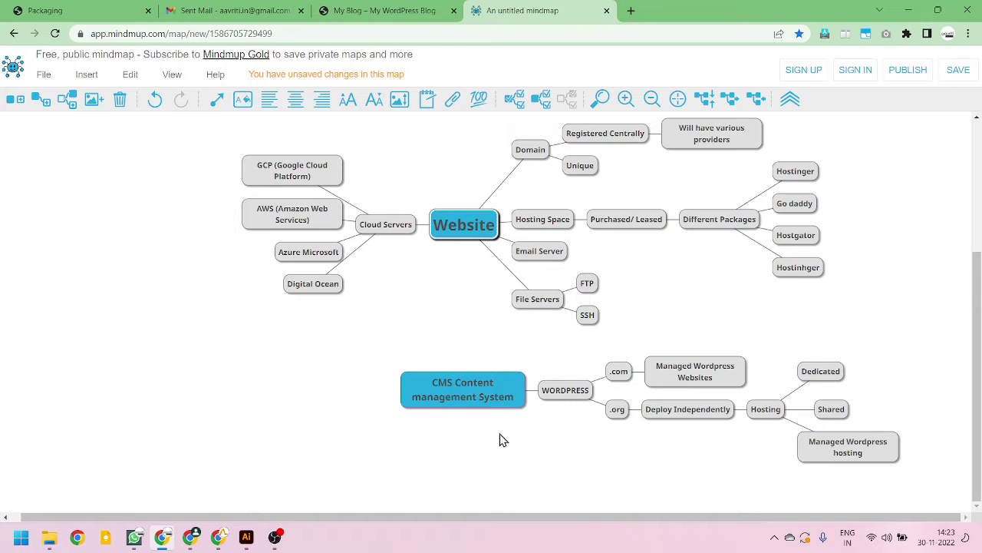
pyautogui.click(581, 395)
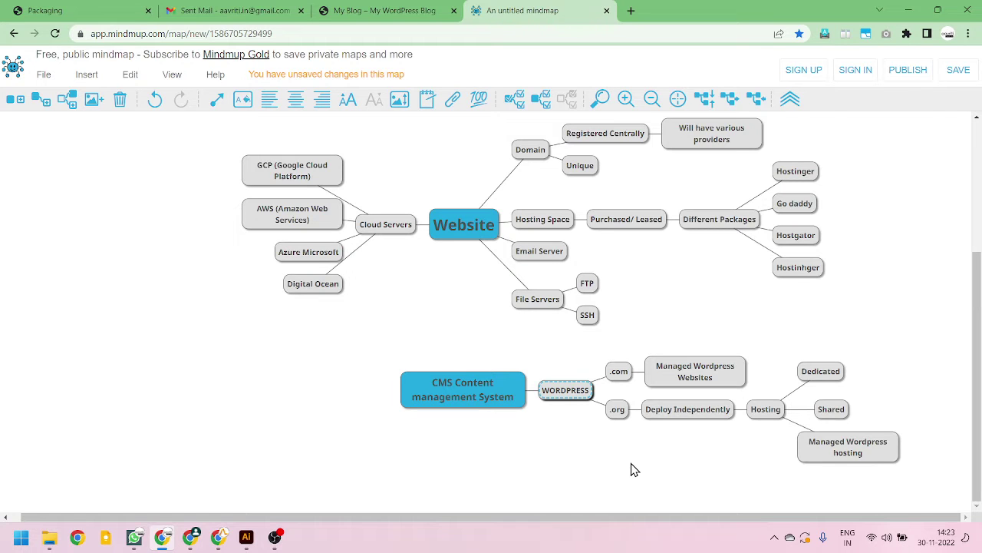
pyautogui.click(729, 380)
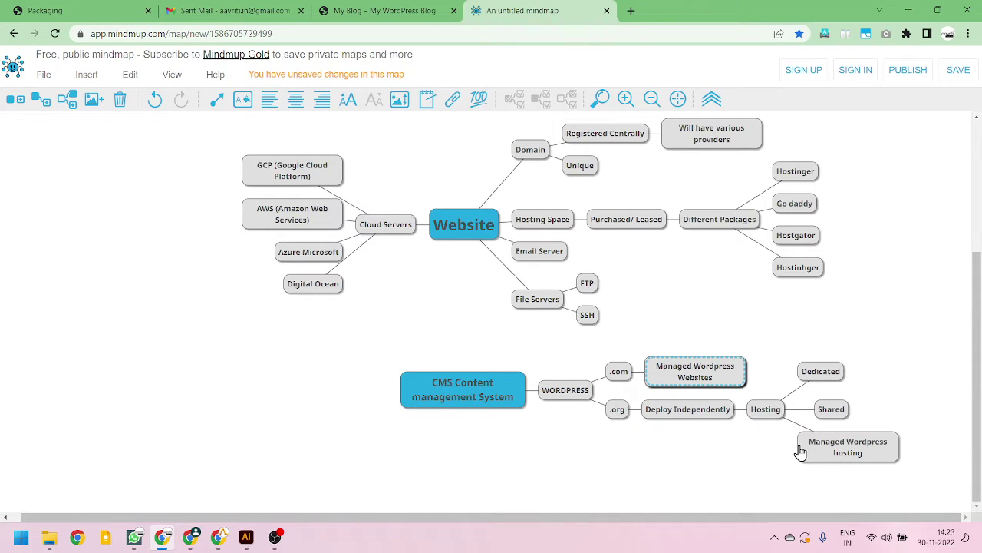
pyautogui.click(842, 372)
pyautogui.click(841, 413)
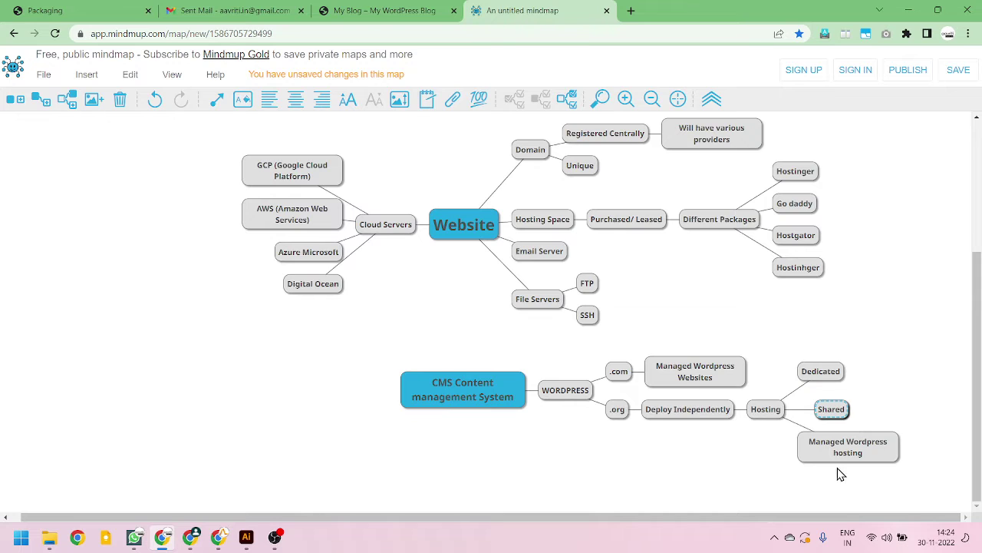
pyautogui.click(388, 10)
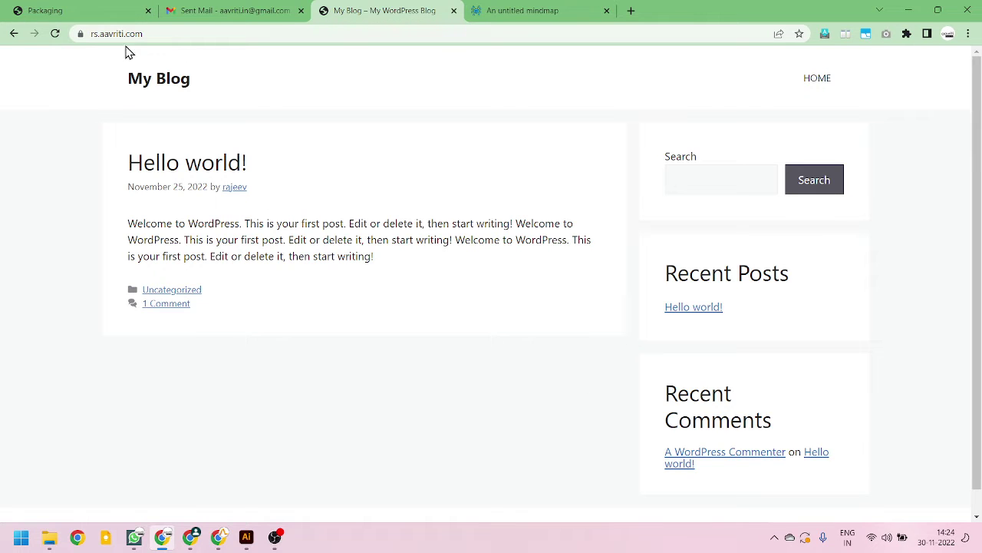
pyautogui.click(101, 34)
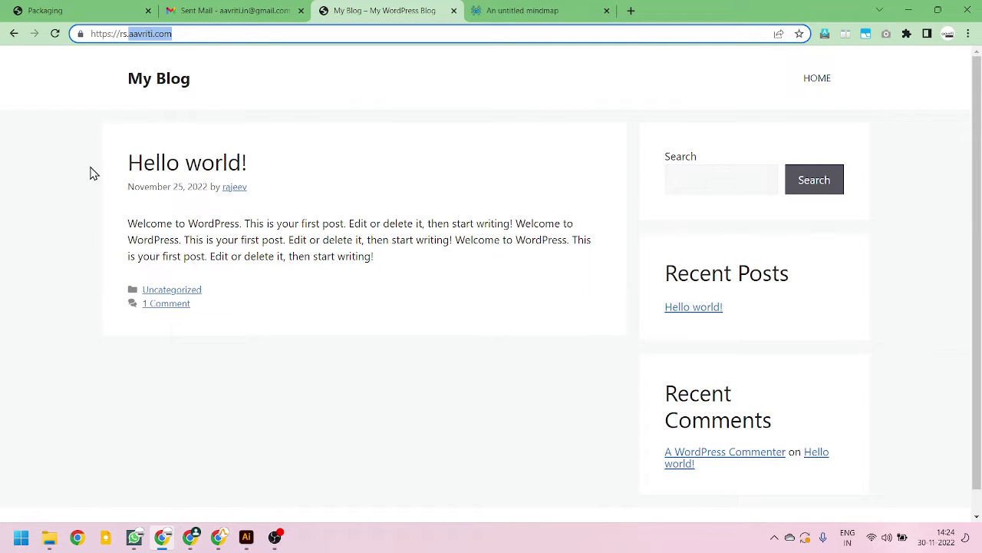
pyautogui.moveTo(127, 34); pyautogui.dragTo(119, 34)
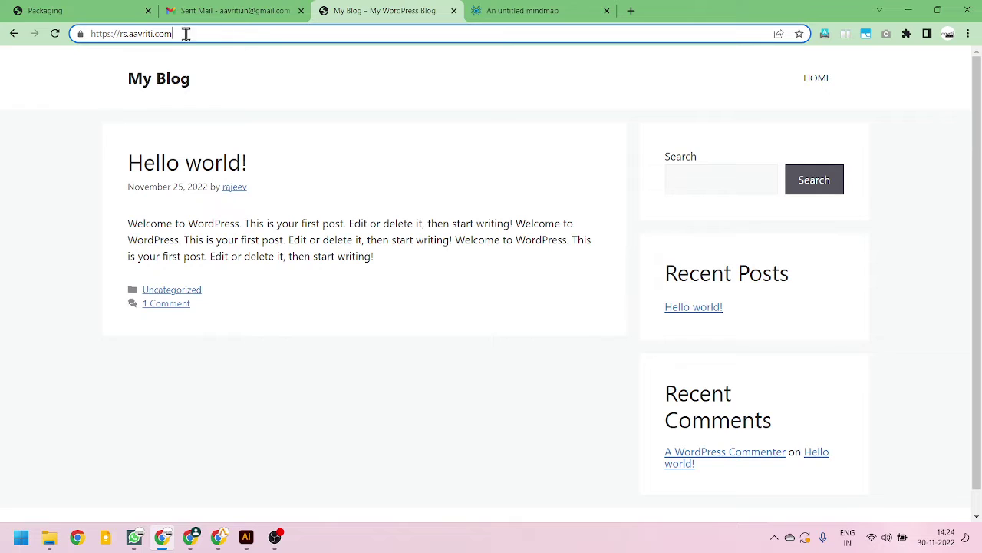
pyautogui.moveTo(186, 35); pyautogui.dragTo(10, 38)
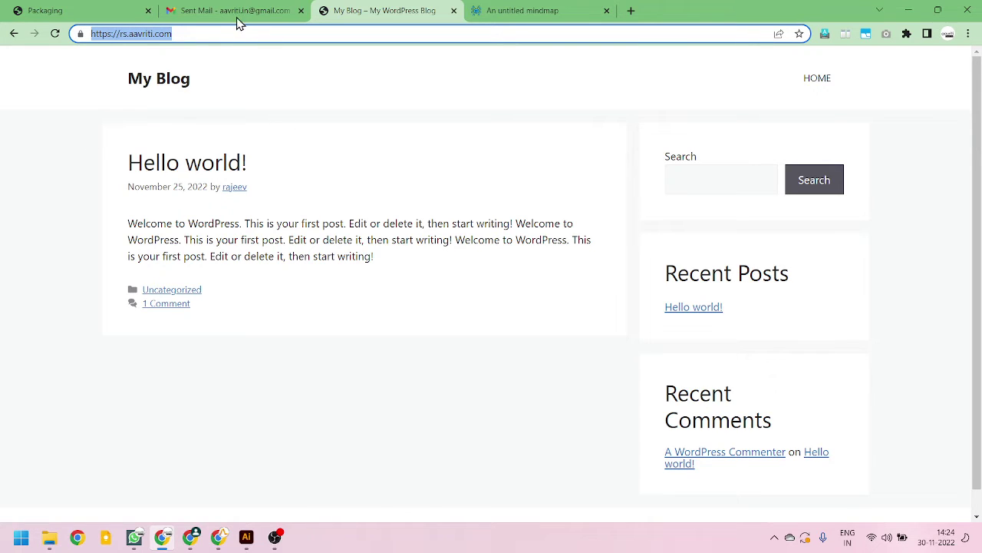
pyautogui.click(189, 36)
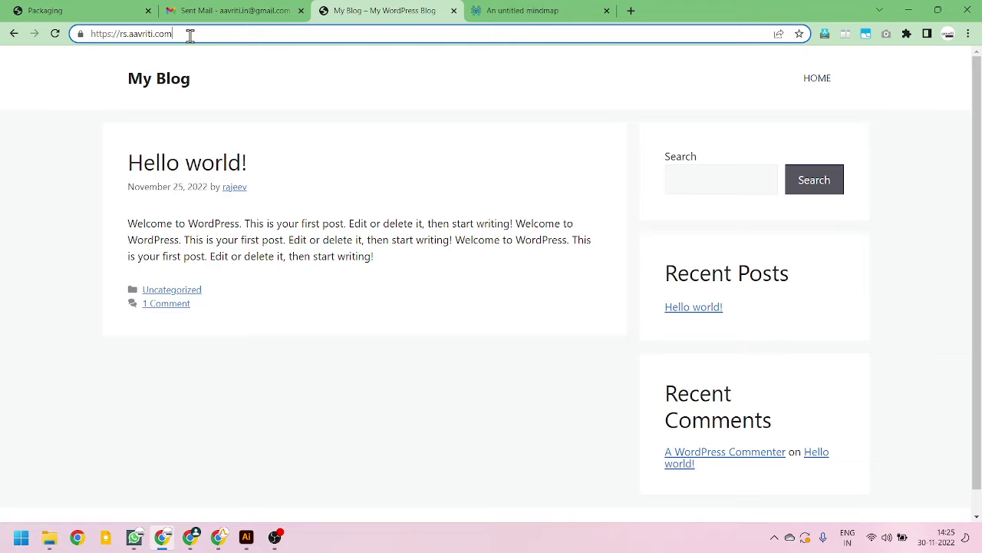
pyautogui.write('/wp-admin')
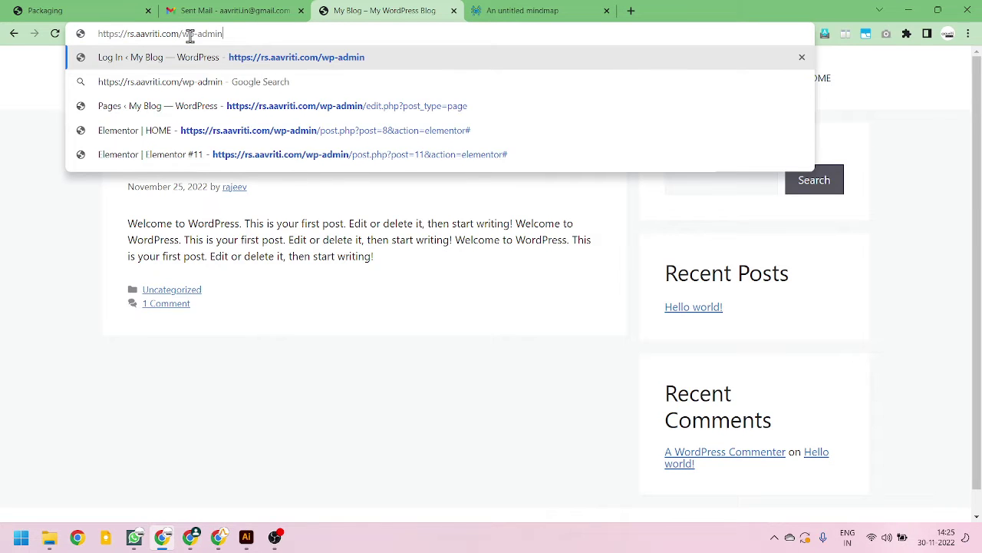
pyautogui.press('Return')
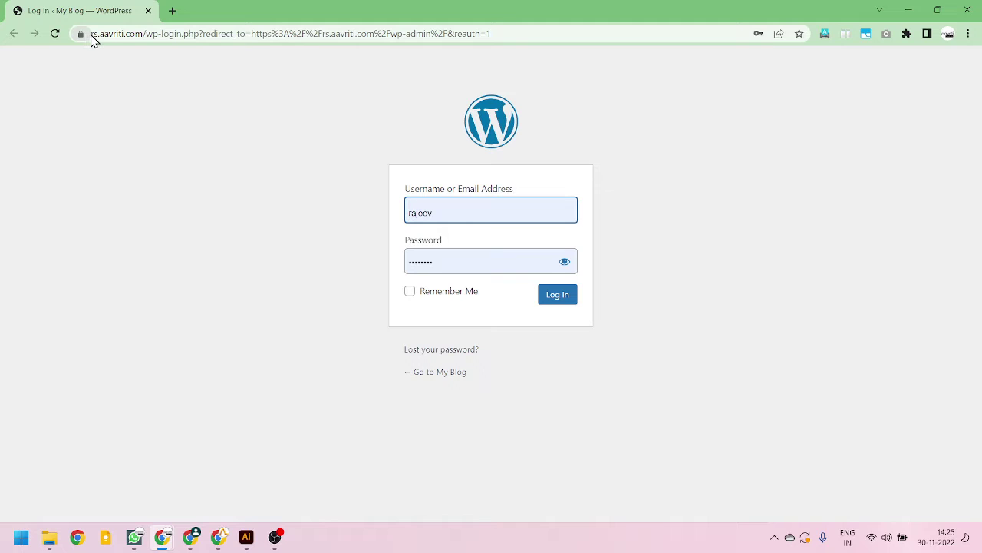
pyautogui.moveTo(93, 34); pyautogui.dragTo(149, 33)
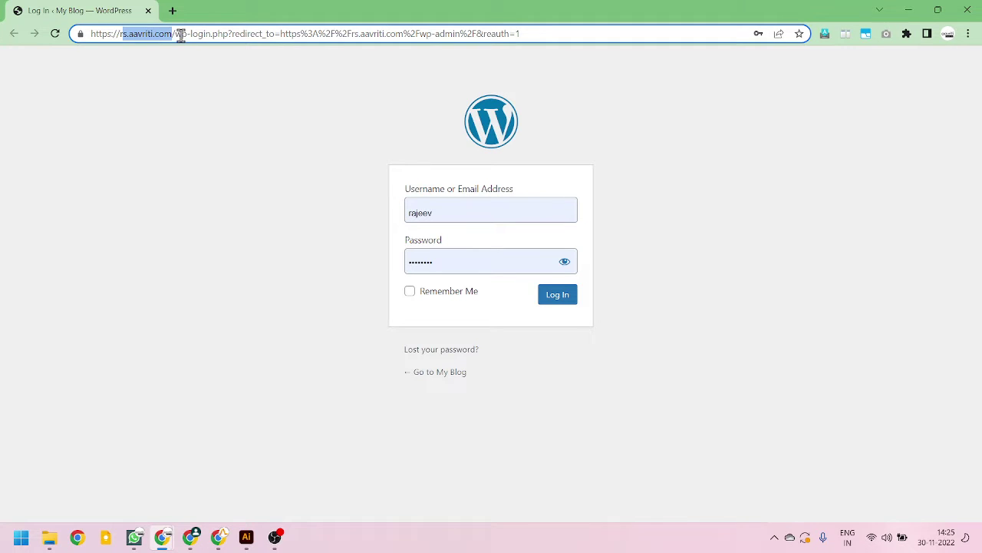
pyautogui.click(178, 34)
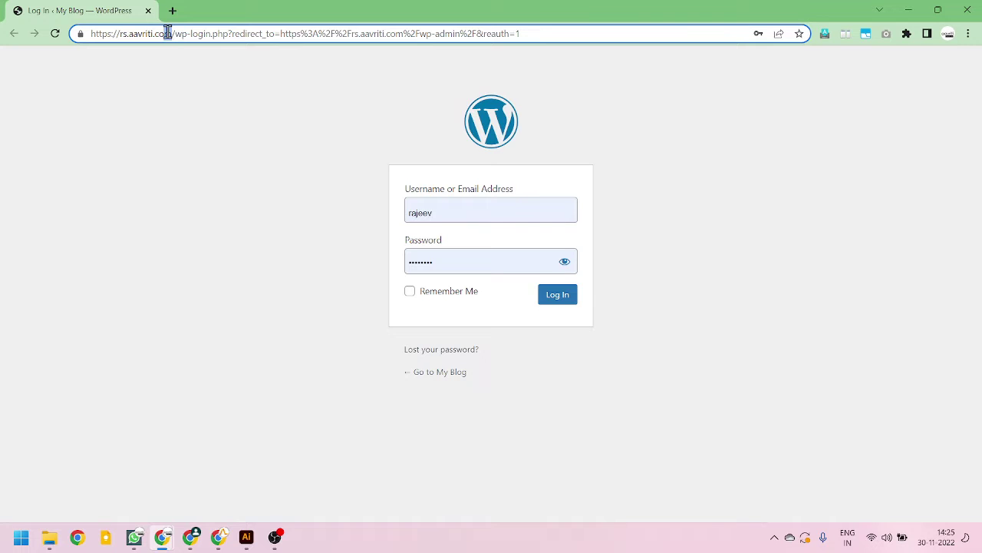
pyautogui.moveTo(173, 34); pyautogui.dragTo(206, 38)
pyautogui.click(177, 106)
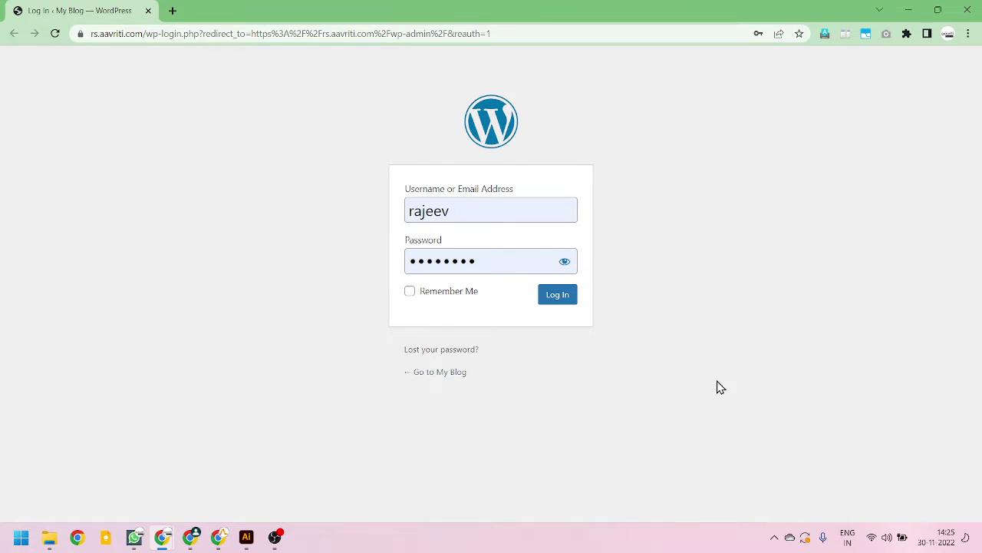
# Step: Log in to the WordPress admin area with the prefilled username and password
pyautogui.click(465, 216)
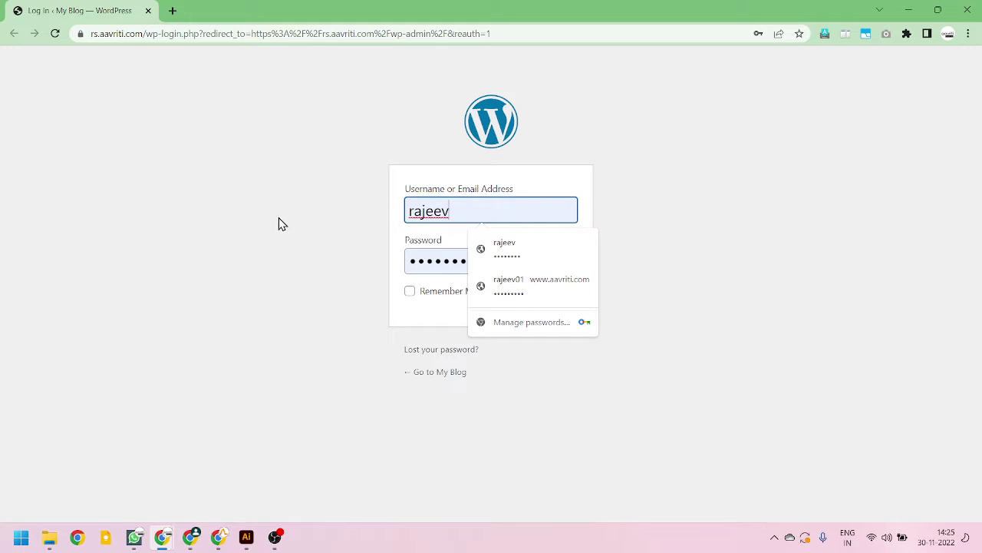
pyautogui.click(401, 290)
pyautogui.click(560, 299)
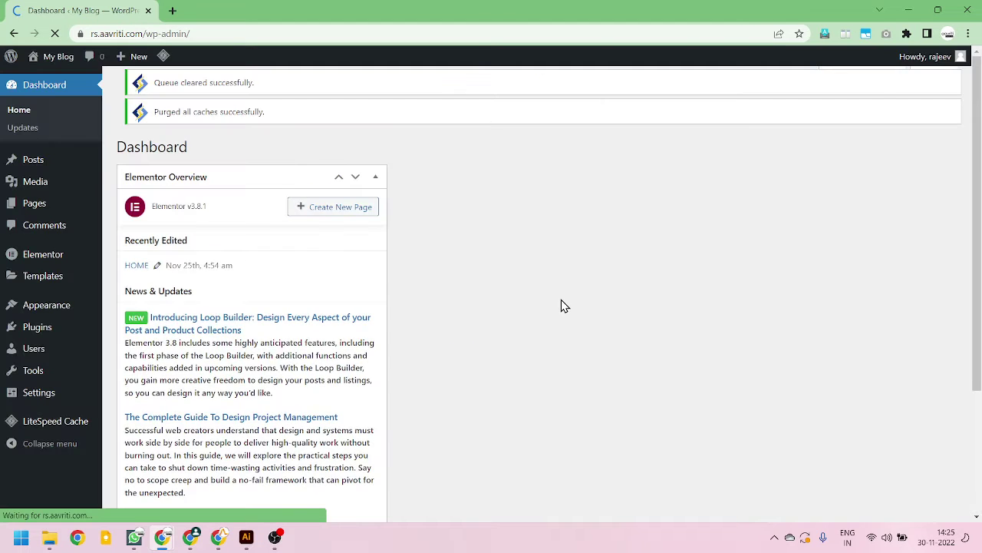
# Step: Collapse the Elementor Overview widget and dismiss the cache-purge and queue-cleared notices on the dashboard
pyautogui.click(376, 193)
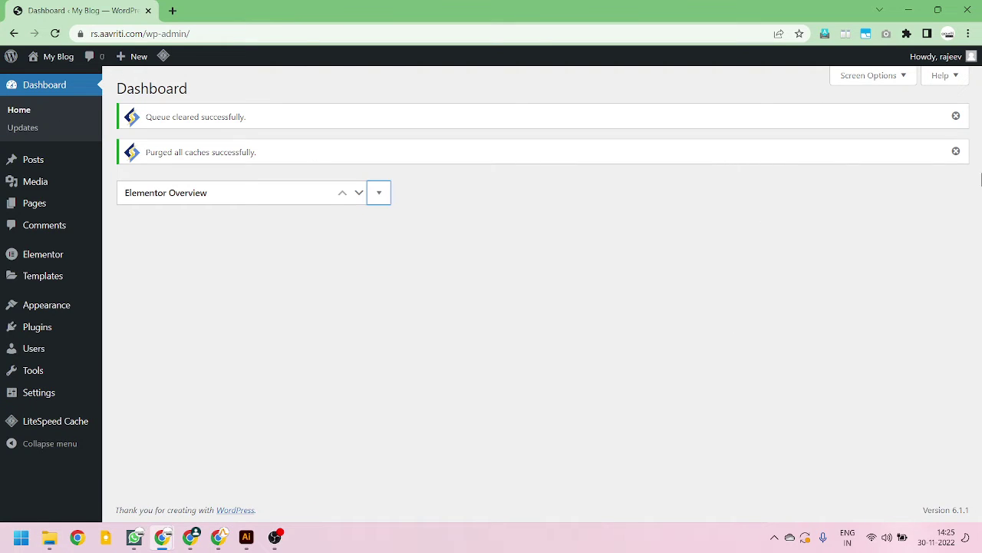
pyautogui.click(956, 152)
pyautogui.click(956, 116)
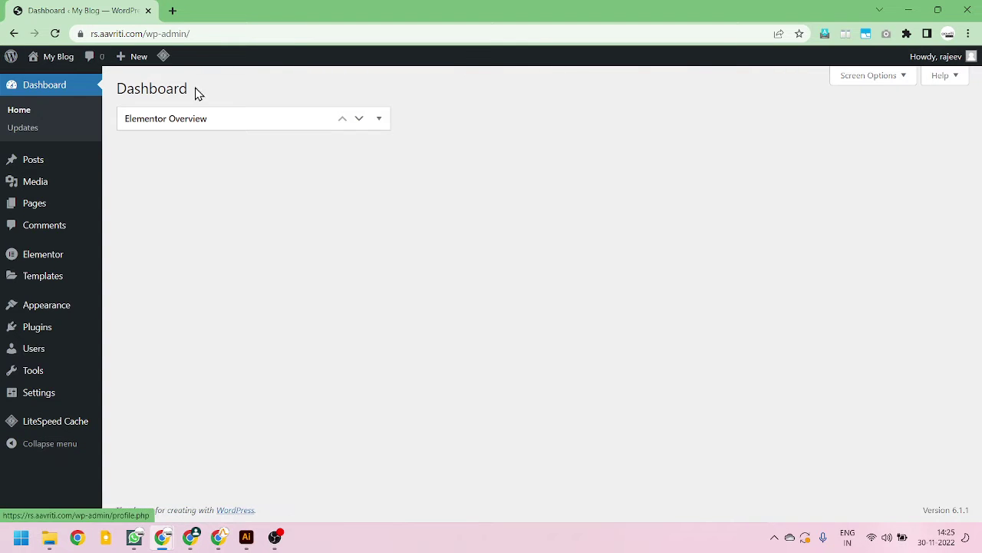
# Step: Try showing the Site Health Status, At a Glance and Activity widgets through the screen options, and hide them again
pyautogui.moveTo(970, 61)
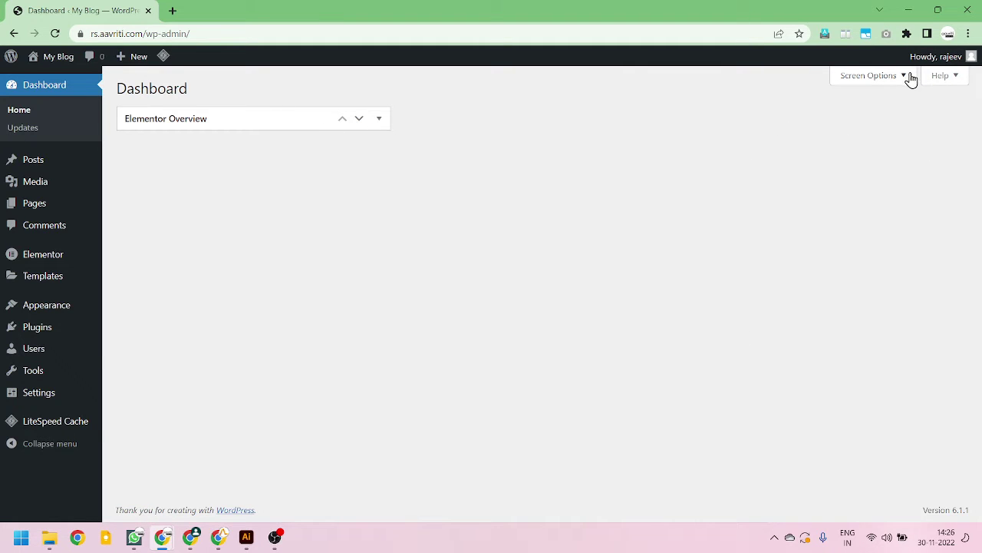
pyautogui.click(904, 81)
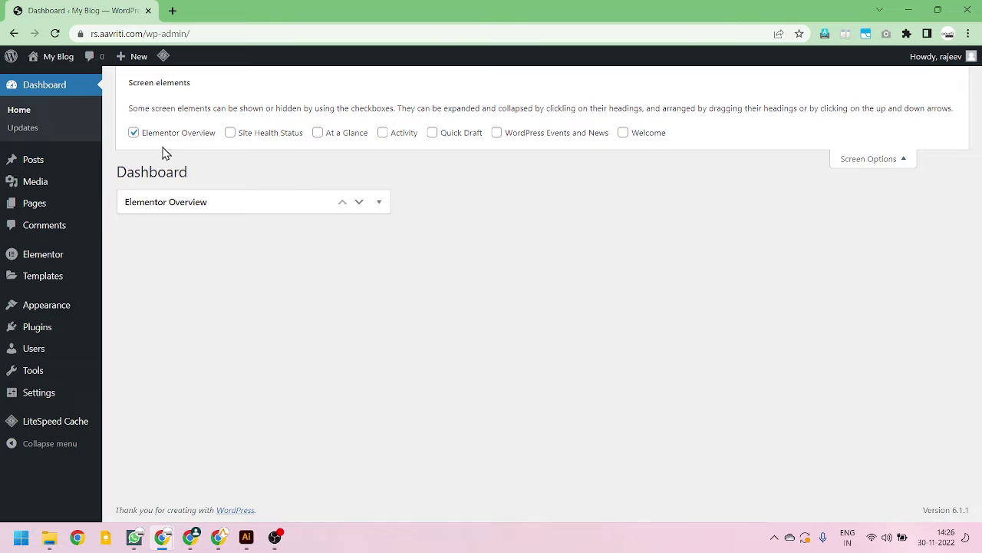
pyautogui.click(230, 133)
pyautogui.click(329, 136)
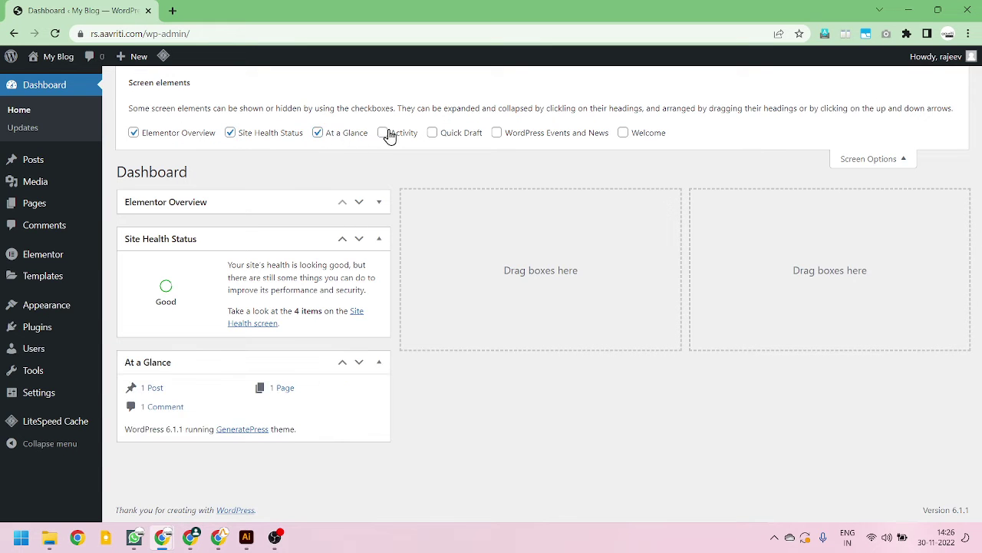
pyautogui.click(389, 133)
pyautogui.click(424, 146)
pyautogui.click(318, 133)
pyautogui.click(230, 134)
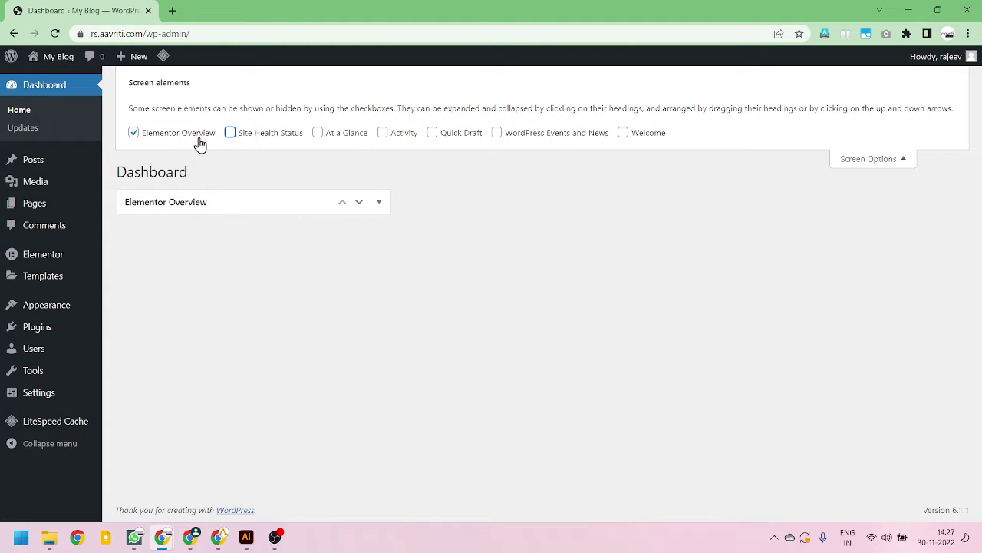
# Step: View the installed plugins list and the installed themes page
pyautogui.click(50, 336)
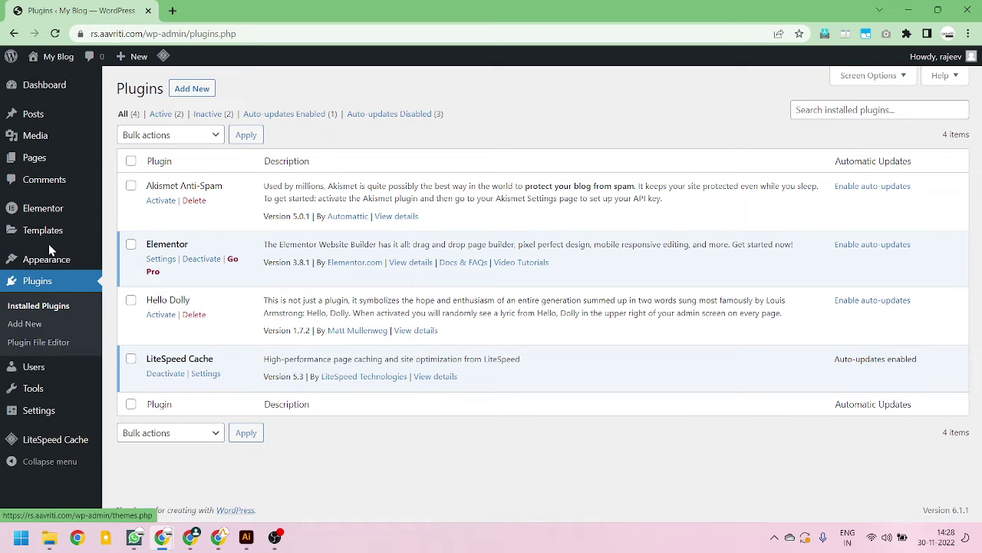
pyautogui.moveTo(51, 261)
pyautogui.click(149, 262)
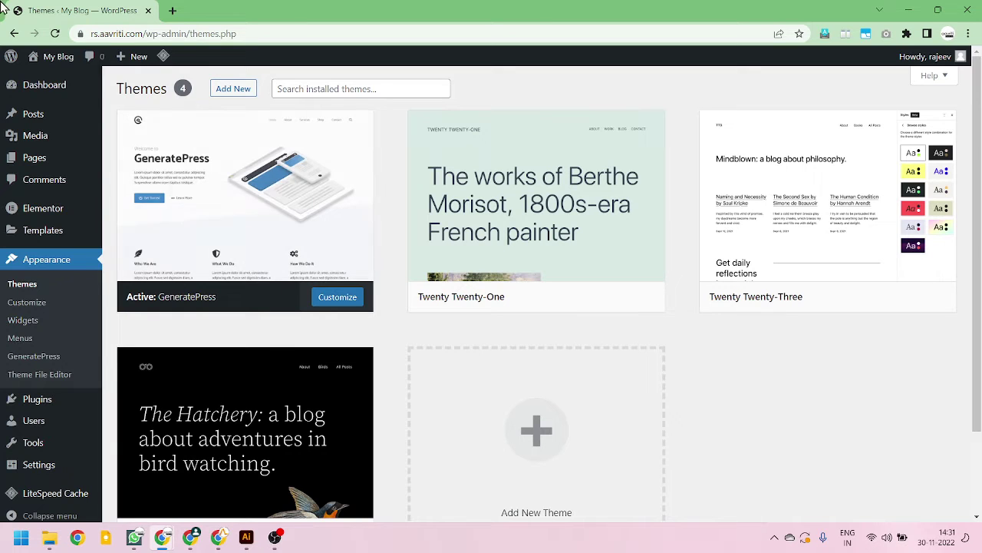
# Step: Open the list of all posts and view the "Hello world!" post on the live site
pyautogui.click(46, 117)
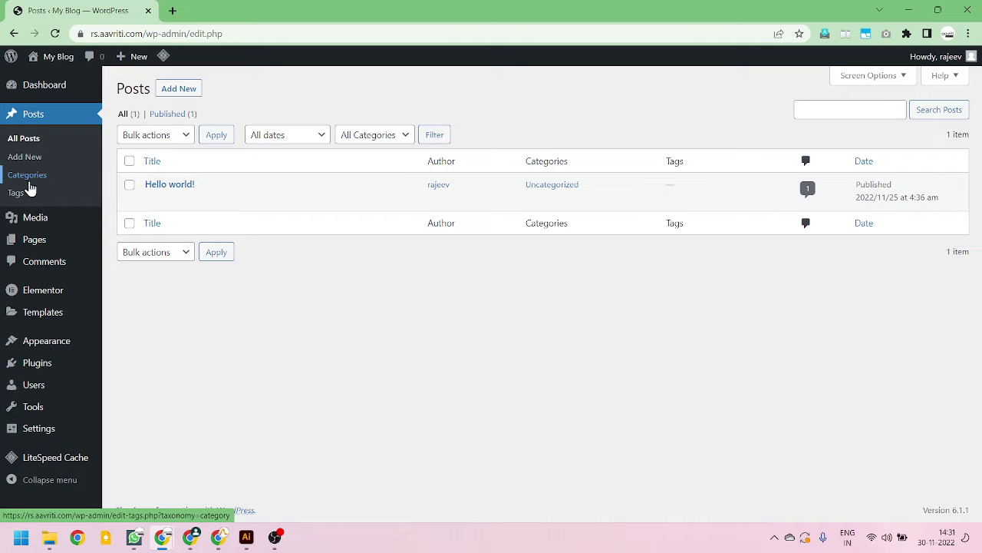
pyautogui.moveTo(44, 251)
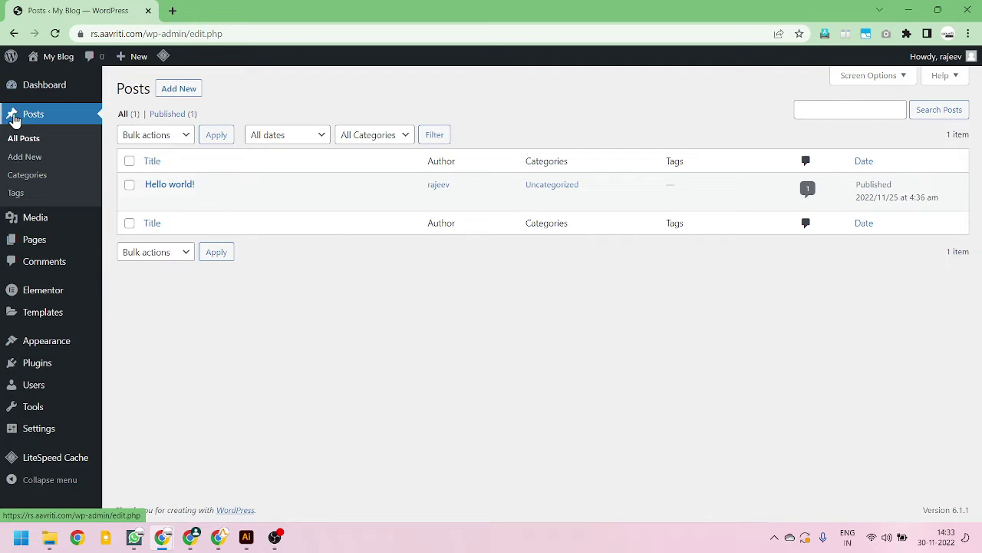
pyautogui.moveTo(52, 247)
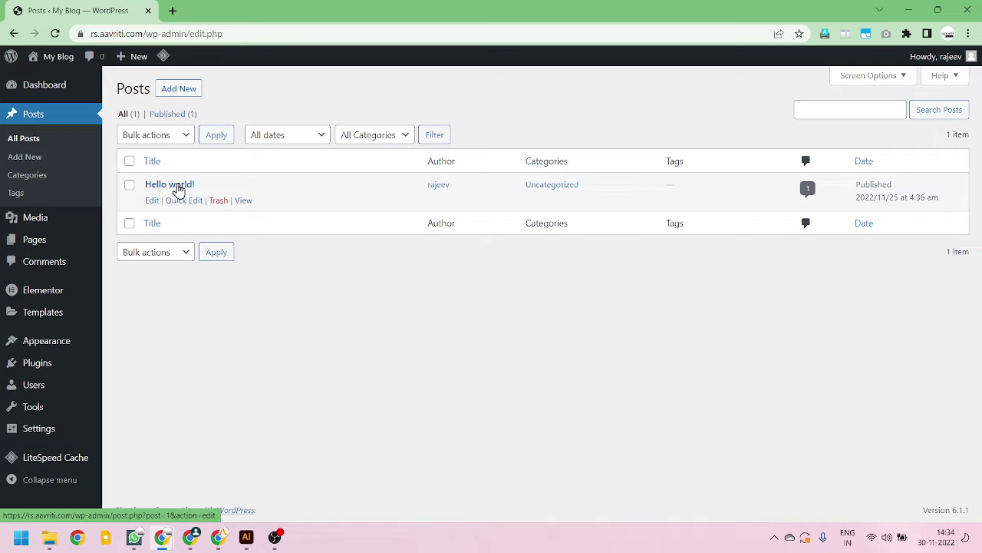
pyautogui.click(245, 203)
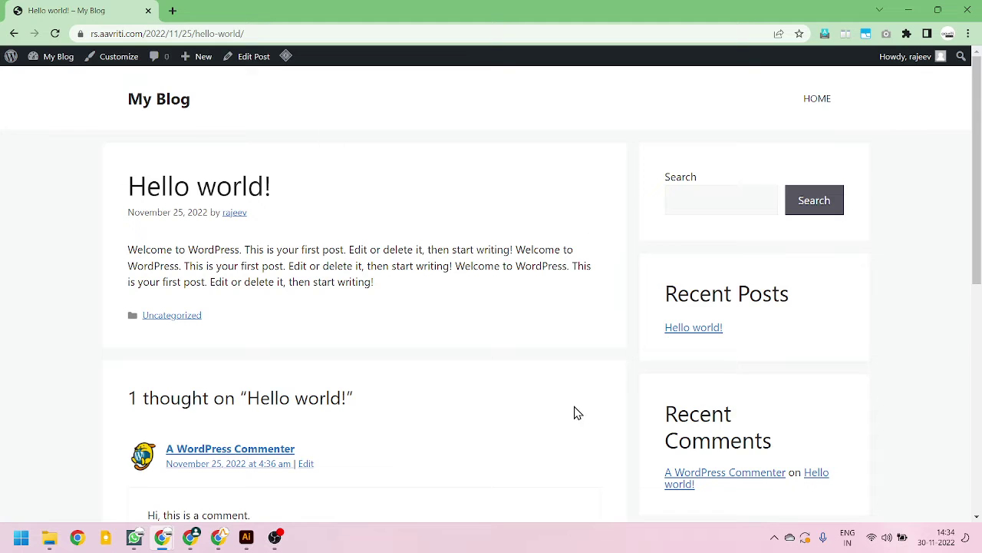
# Step: Examine the "Hello world!" post page, including its text, the existing visitor comment and the Leave a Comment form
pyautogui.scroll(-2, 203, 269)
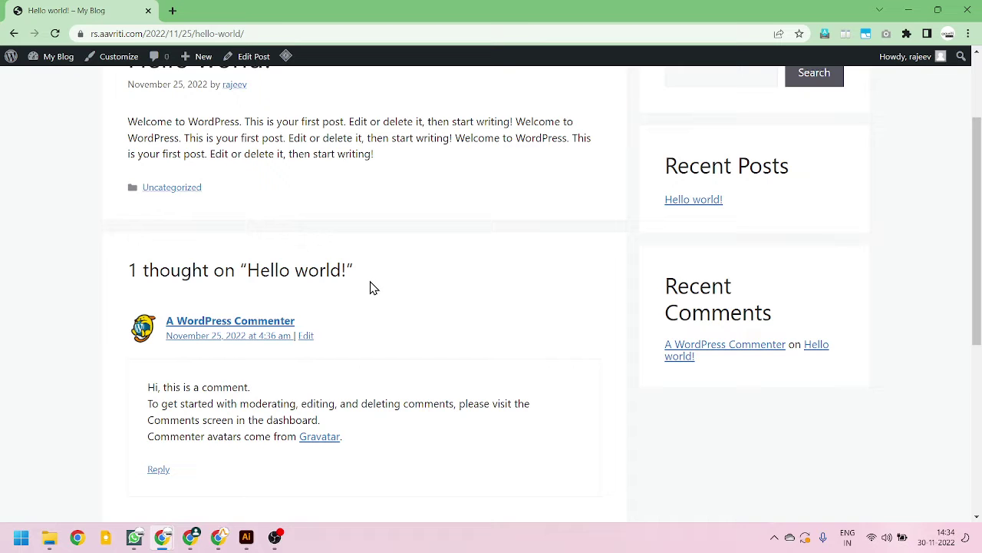
pyautogui.scroll(-1, 272, 251)
pyautogui.moveTo(118, 201); pyautogui.dragTo(396, 375)
pyautogui.scroll(-3, 397, 376)
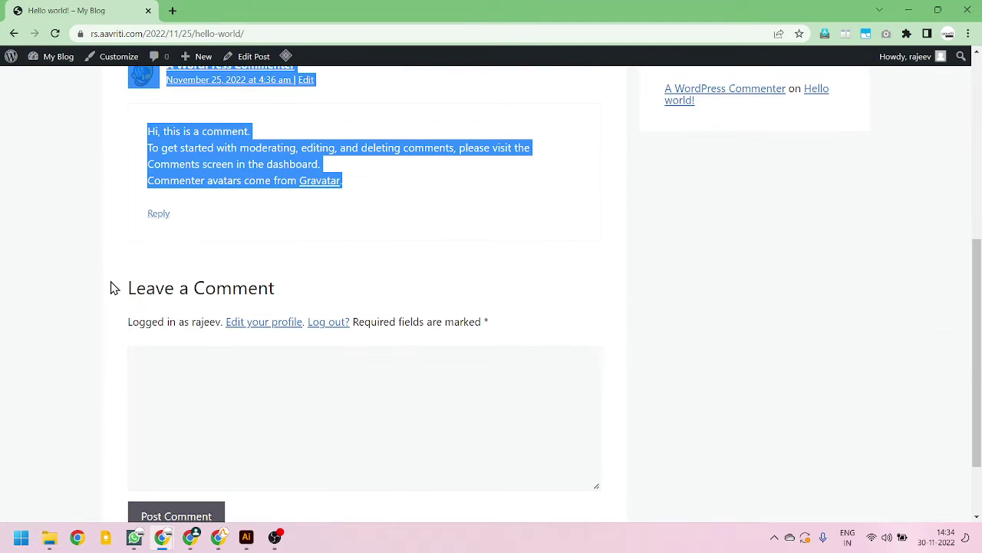
pyautogui.moveTo(111, 288); pyautogui.dragTo(294, 427)
pyautogui.click(320, 390)
pyautogui.scroll(1, 181, 347)
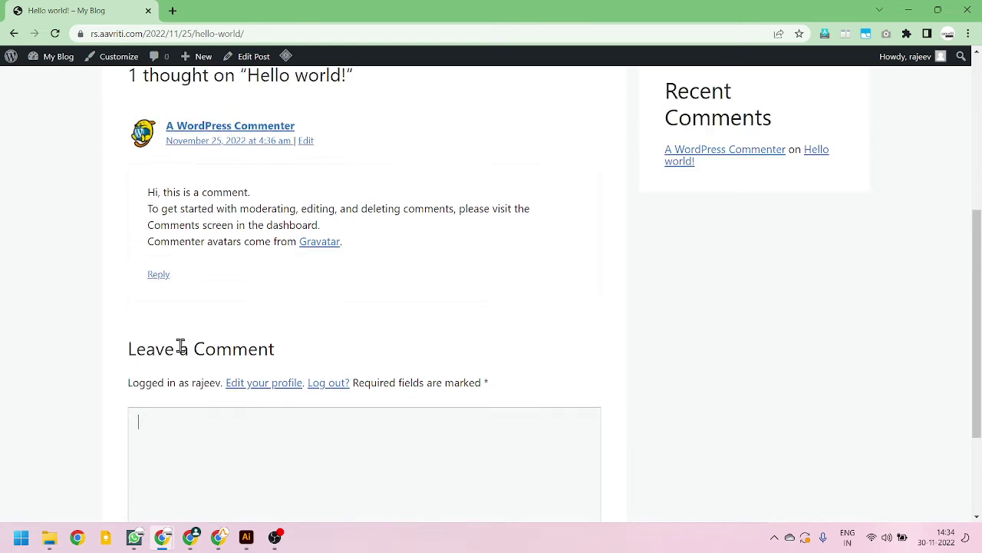
pyautogui.scroll(-2, 230, 384)
pyautogui.scroll(5, 427, 410)
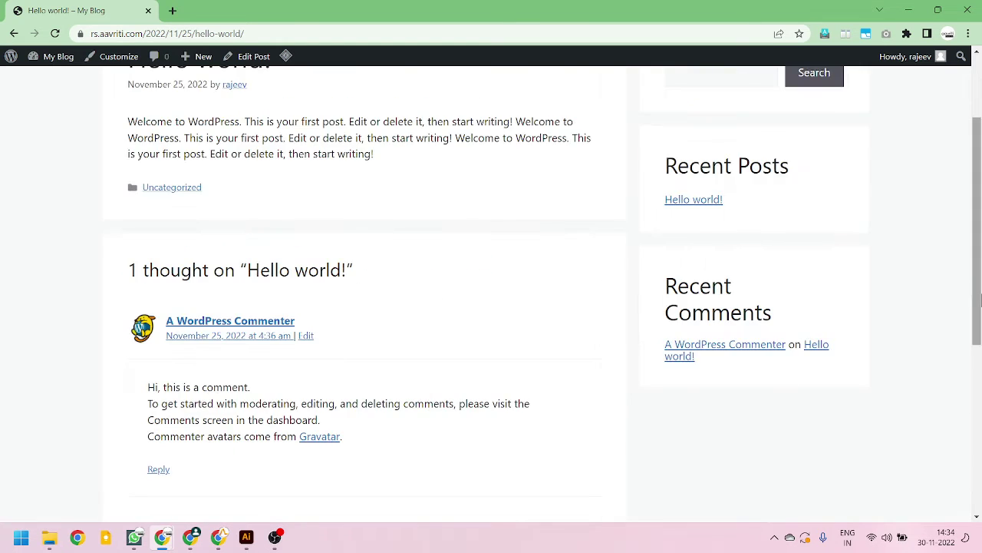
pyautogui.scroll(2, 721, 280)
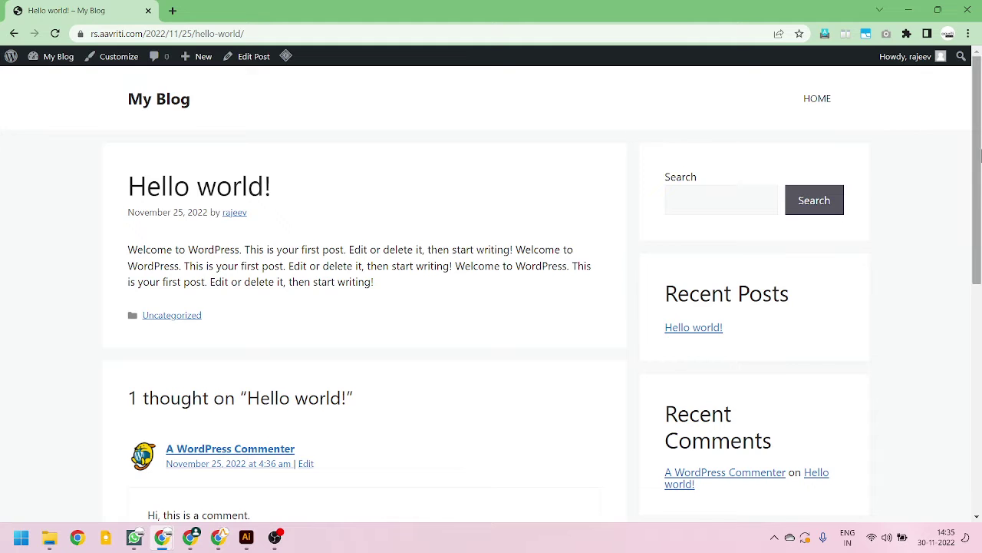
pyautogui.scroll(-2, 524, 350)
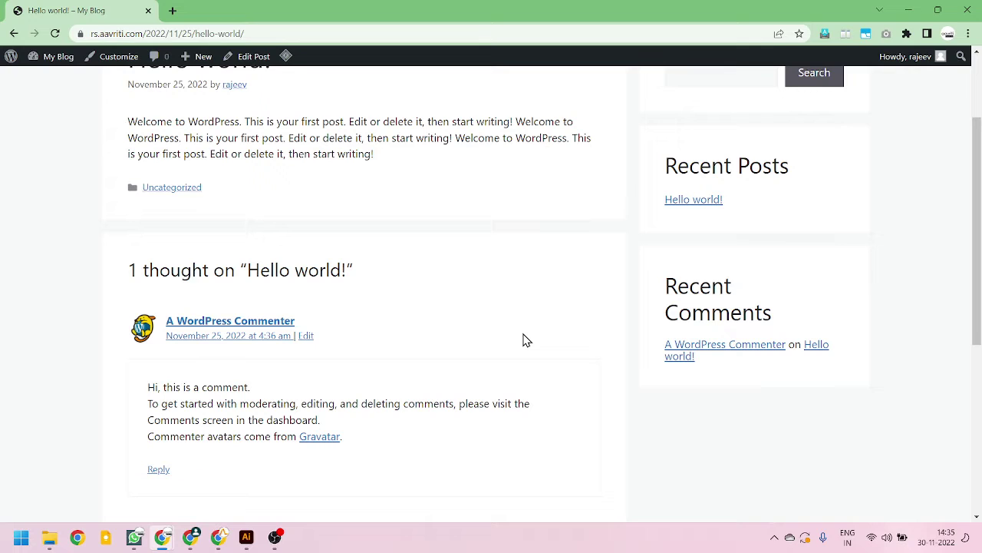
# Step: Examine the "Hello world!" post page's sidebar with its search box, Recent Posts and Recent Comments
pyautogui.scroll(2, 653, 292)
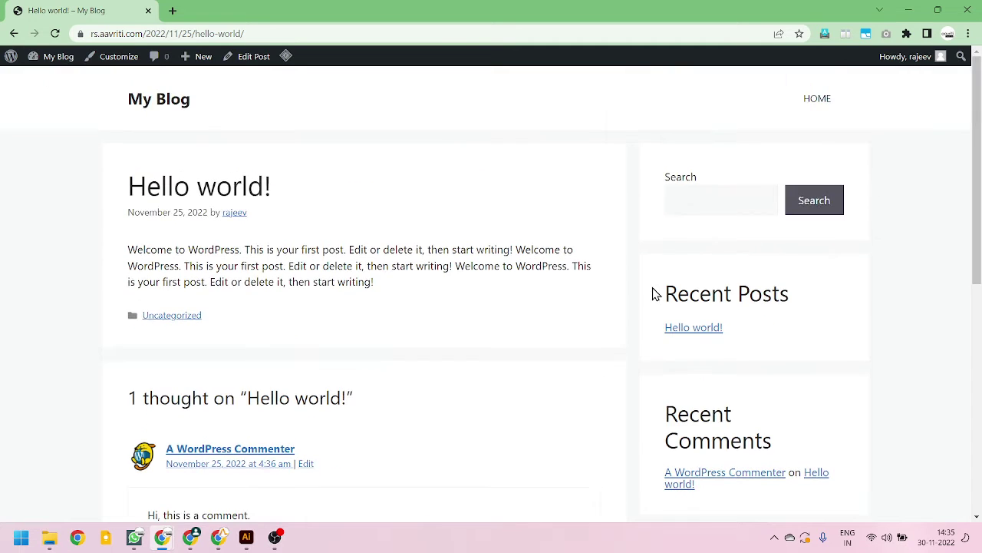
pyautogui.click(687, 204)
pyautogui.scroll(-1, 733, 268)
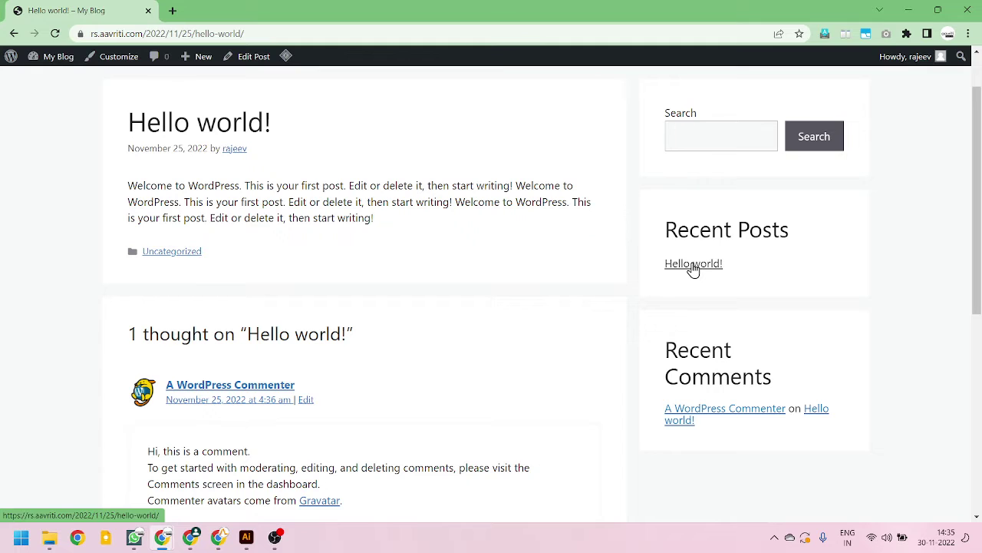
pyautogui.scroll(-2, 739, 334)
pyautogui.scroll(-1, 739, 334)
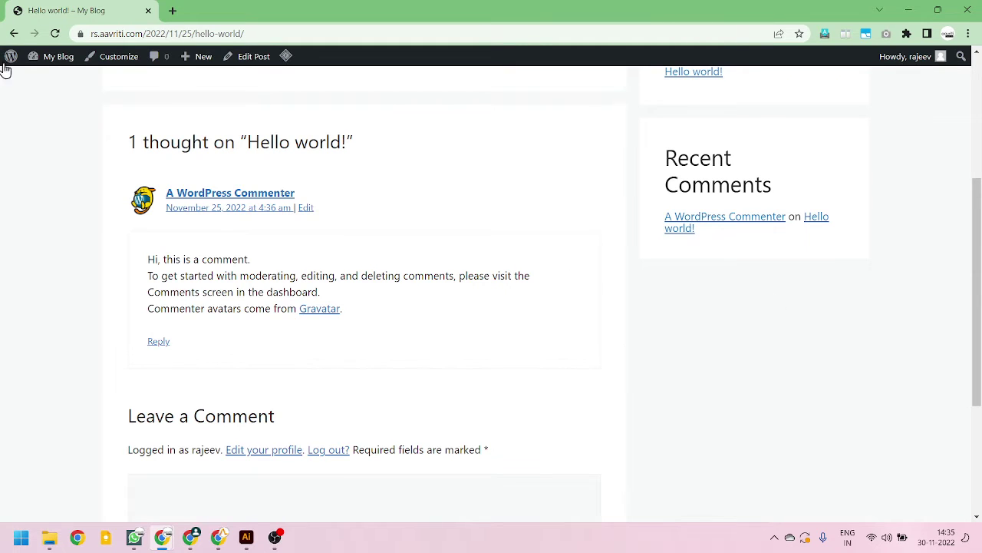
# Step: Return to the admin area, open the list of all pages and examine the Privacy Policy entry's status label
pyautogui.click(18, 34)
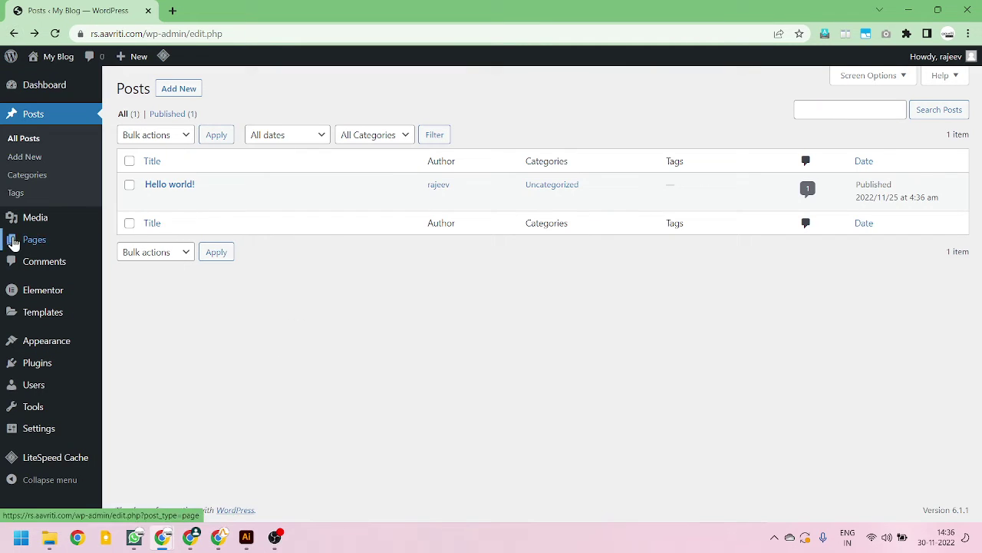
pyautogui.click(49, 250)
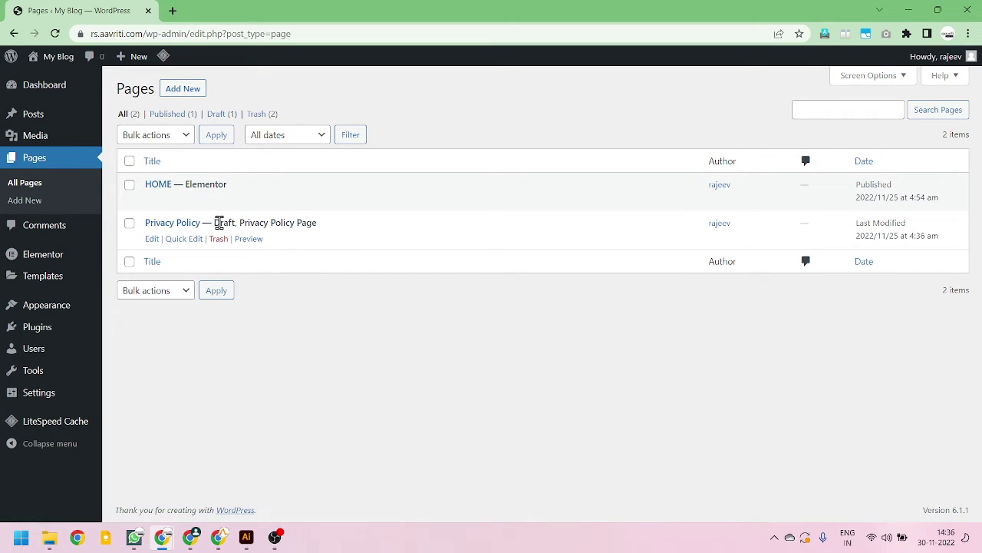
pyautogui.moveTo(218, 222); pyautogui.dragTo(237, 221)
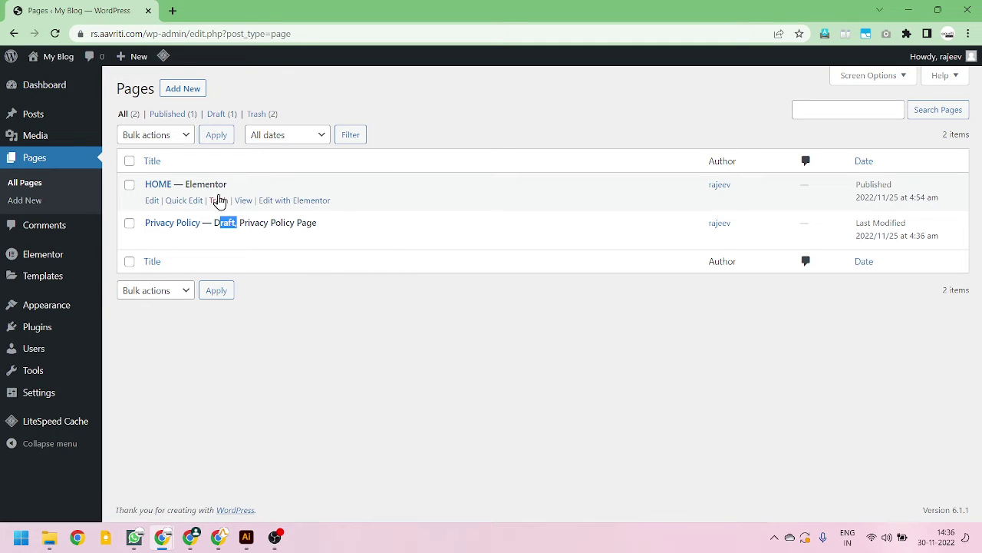
# Step: View the live HOME page in a new browser tab and look through it down to the footer
pyautogui.middleClick(244, 203)
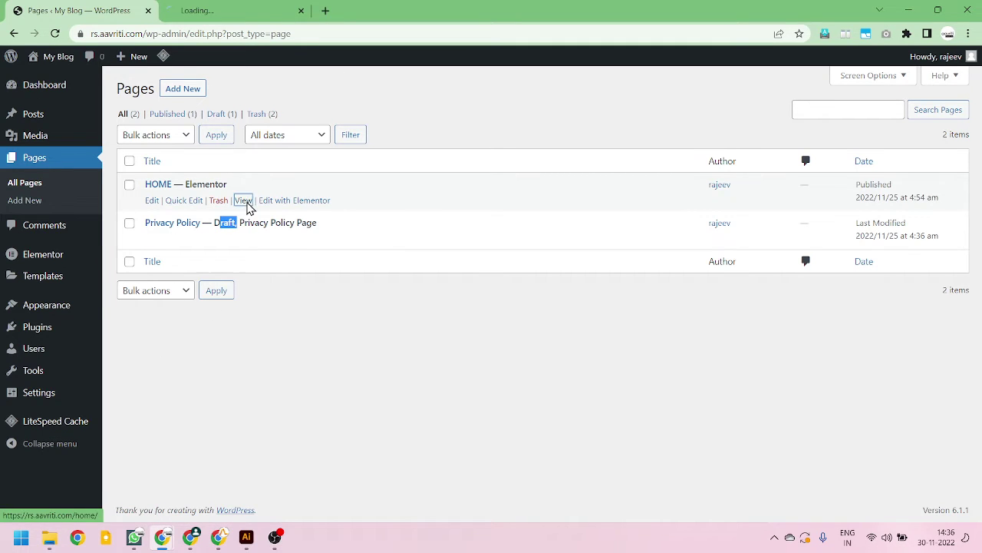
pyautogui.click(206, 10)
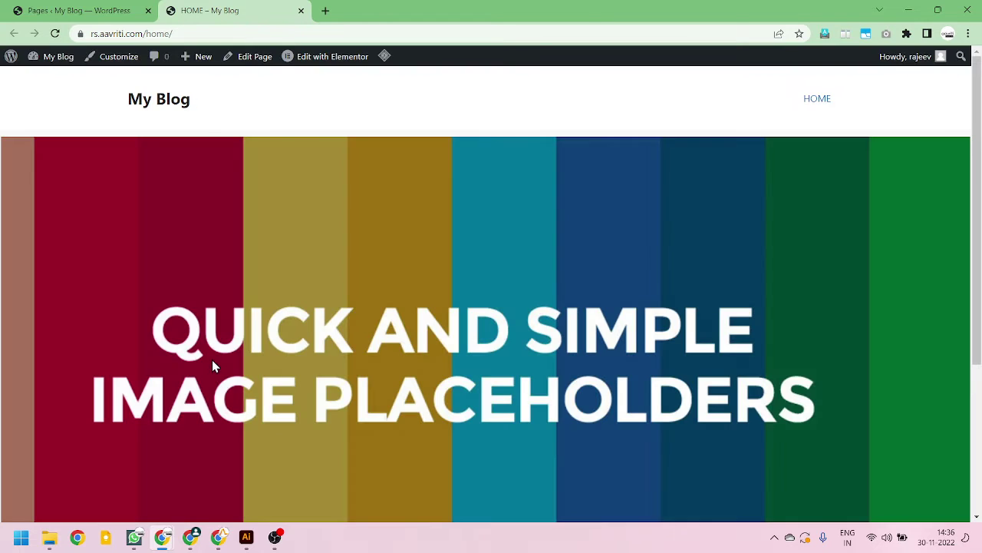
pyautogui.scroll(-3, 261, 277)
pyautogui.scroll(3, 265, 287)
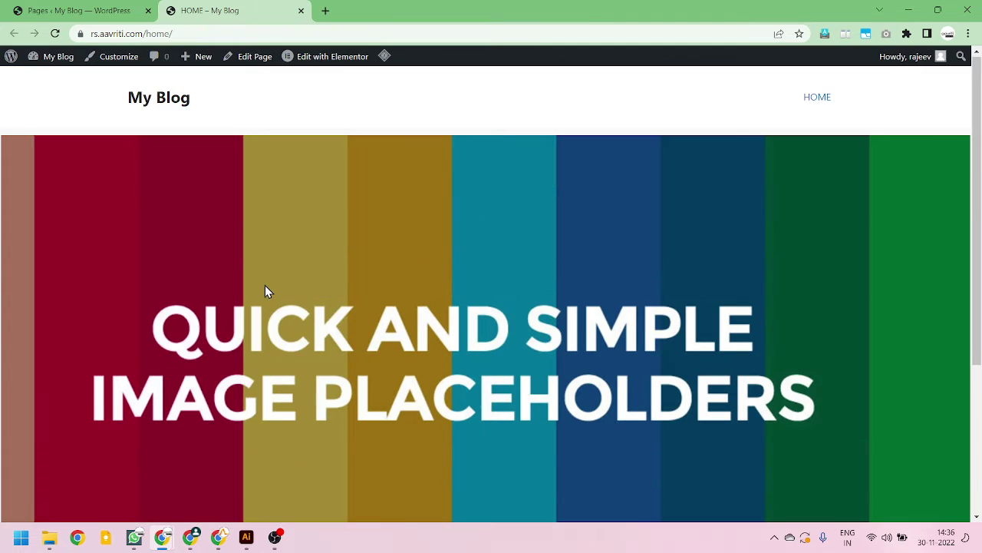
pyautogui.scroll(-3, 264, 285)
pyautogui.scroll(3, 264, 287)
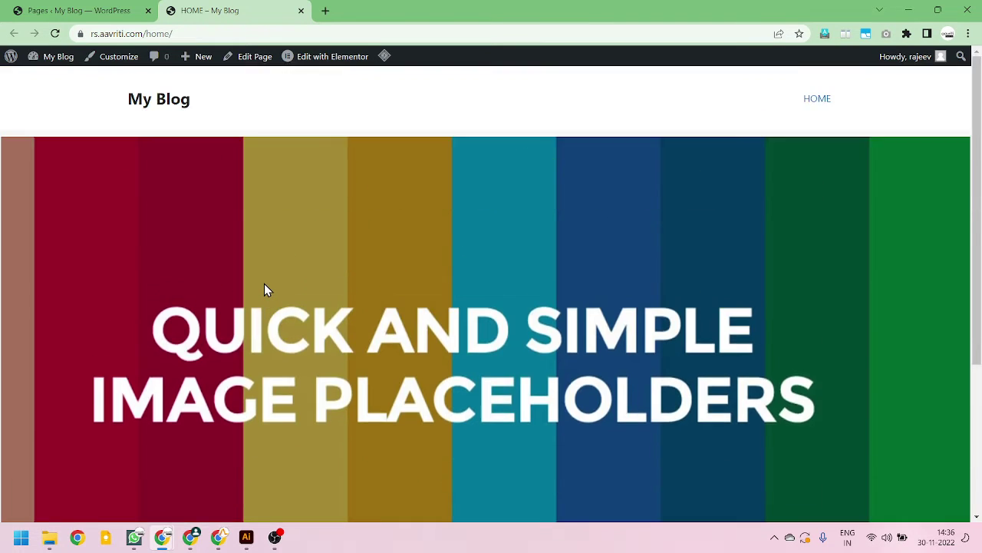
pyautogui.scroll(-3, 264, 286)
pyautogui.scroll(3, 264, 284)
pyautogui.scroll(-3, 264, 287)
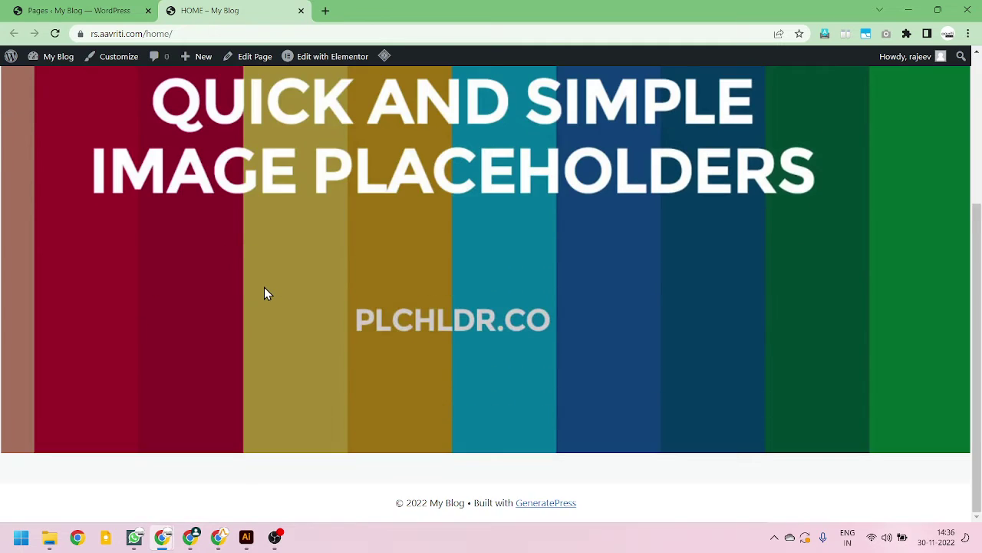
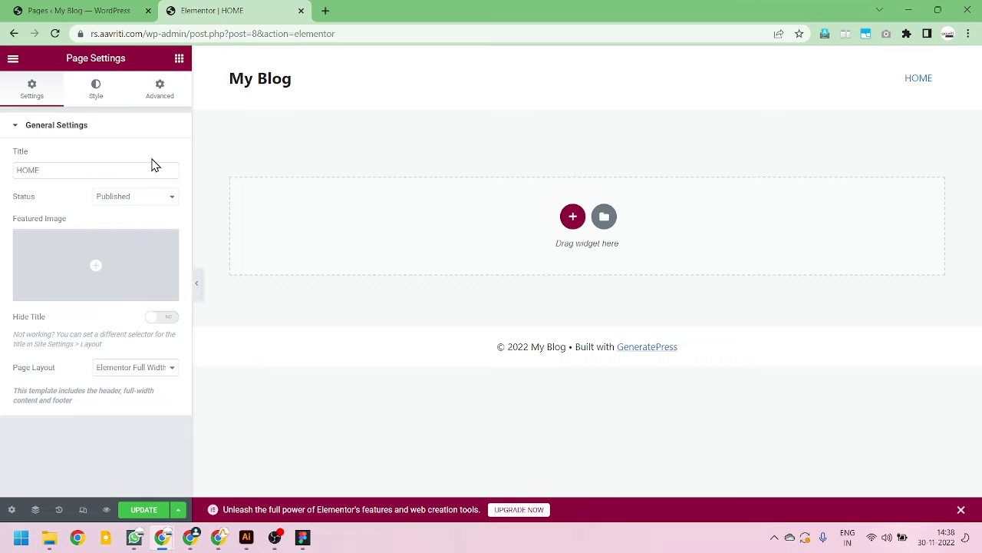
# Step: Set the HOME page's layout to Default in its Elementor page settings and dismiss the upgrade banner
pyautogui.click(135, 370)
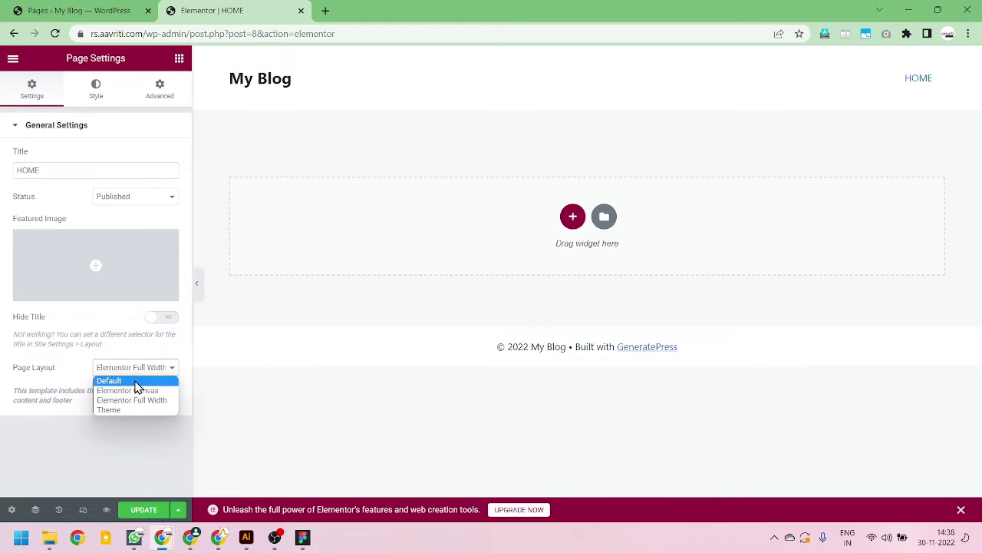
pyautogui.click(137, 381)
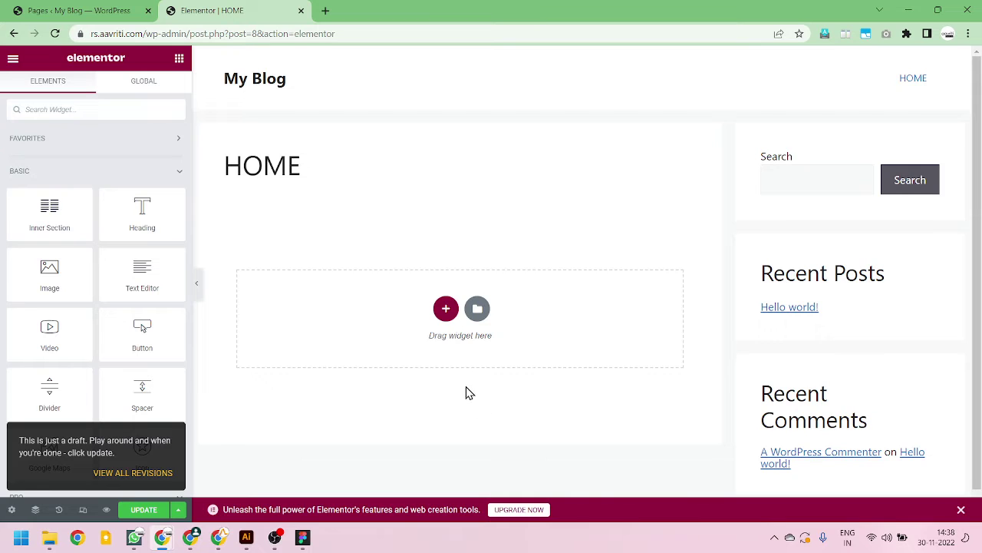
pyautogui.click(961, 510)
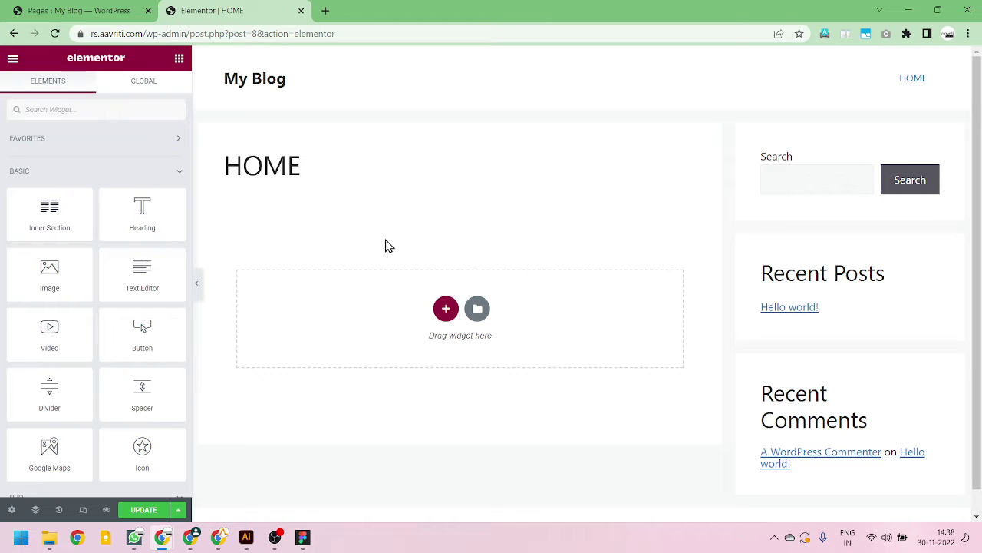
pyautogui.scroll(-1, 576, 463)
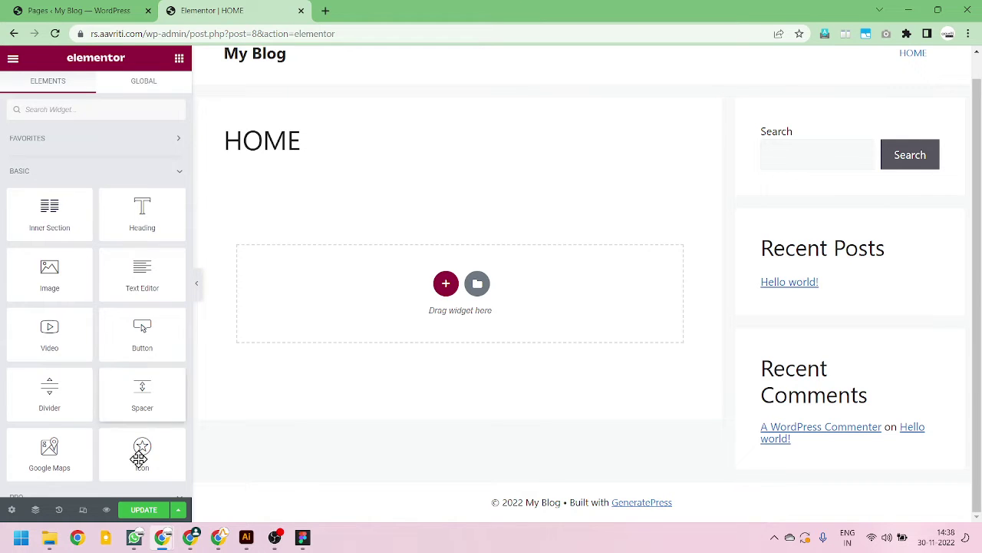
# Step: Switch to Figma, open the RS Fly Ash Bricks design and examine the header and banner area of its Home frame
pyautogui.click(302, 536)
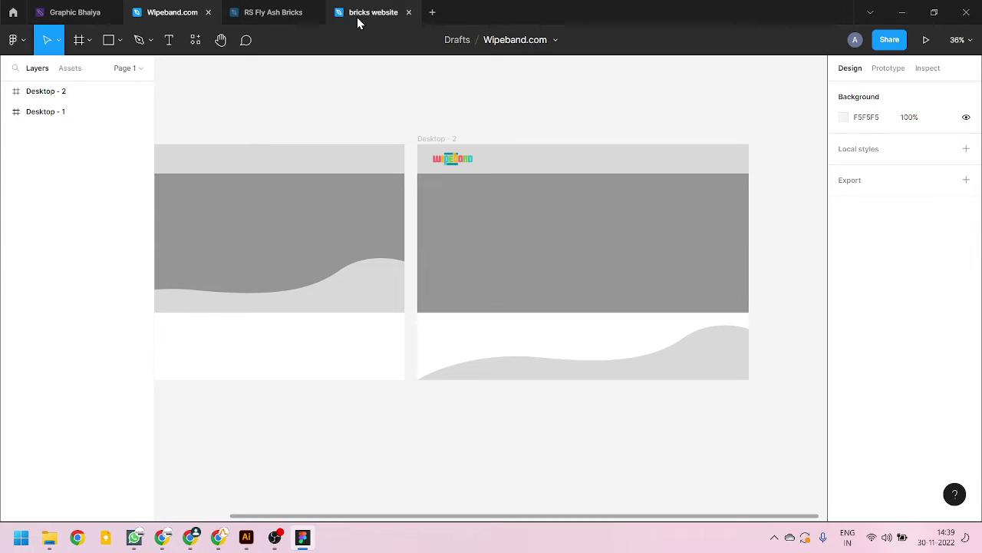
pyautogui.click(272, 13)
pyautogui.scroll(2, 525, 371)
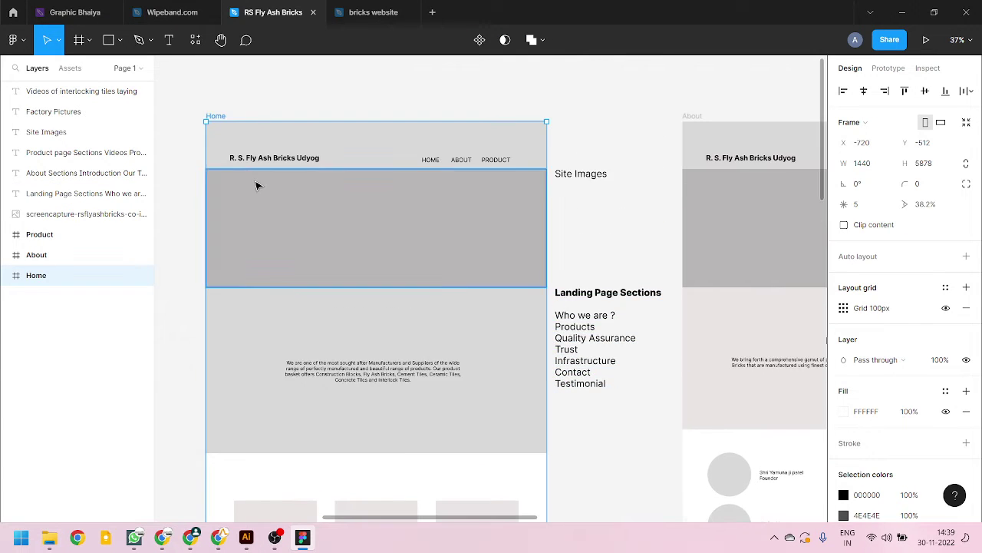
pyautogui.hscroll(-5, 256, 184)
pyautogui.hscroll(4, 319, 121)
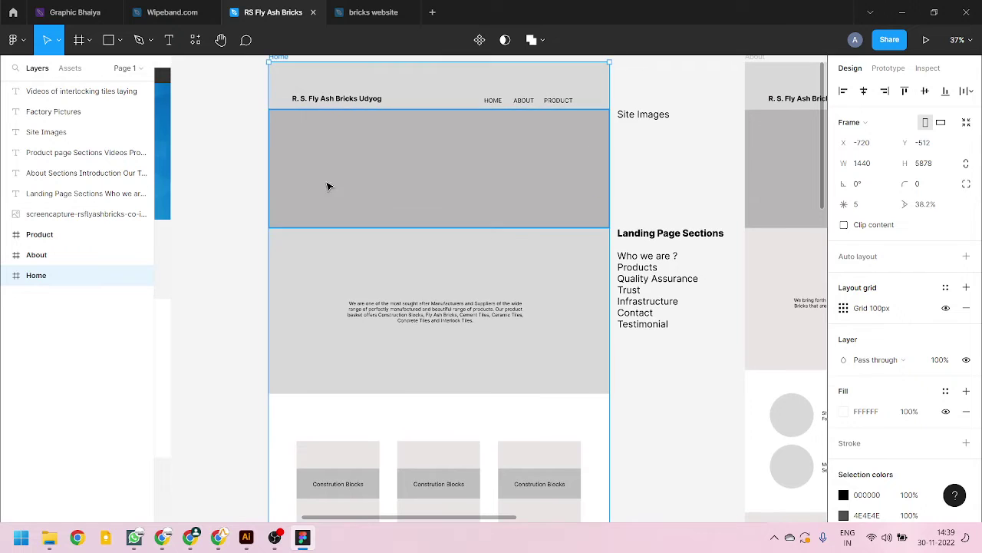
pyautogui.scroll(1, 328, 187)
pyautogui.click(545, 158)
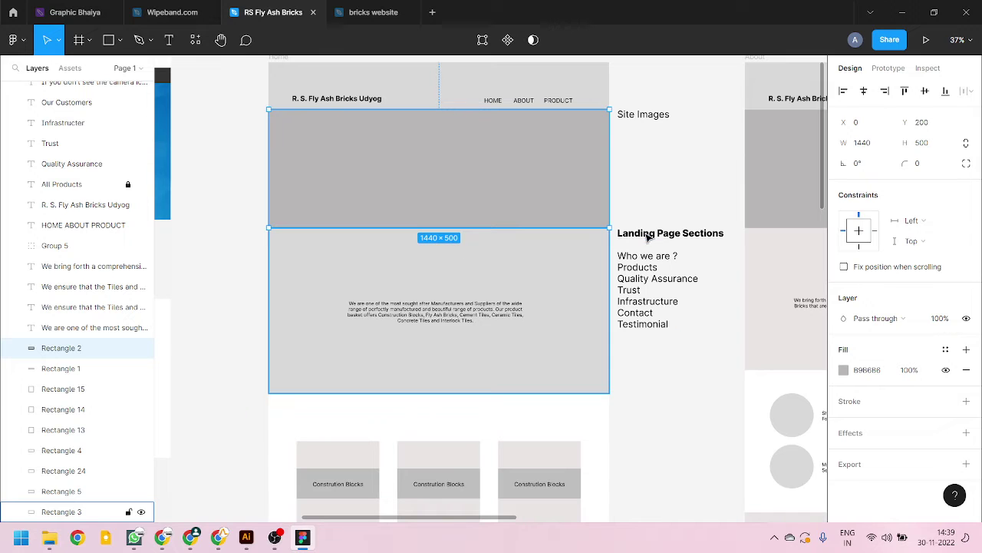
pyautogui.click(686, 410)
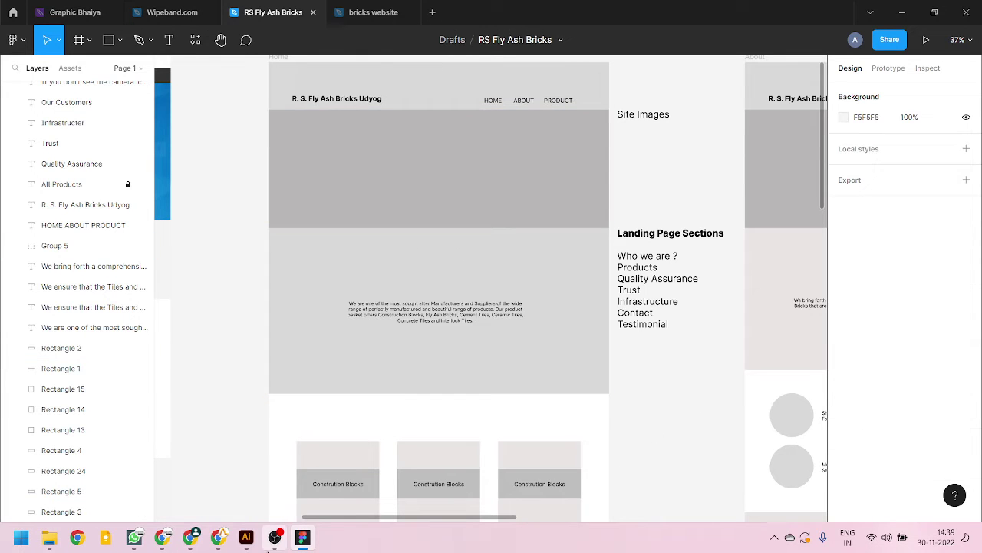
# Step: Search the computer for "photo" and launch Adobe Photoshop 2023
pyautogui.moveTo(274, 536)
pyautogui.moveTo(299, 499)
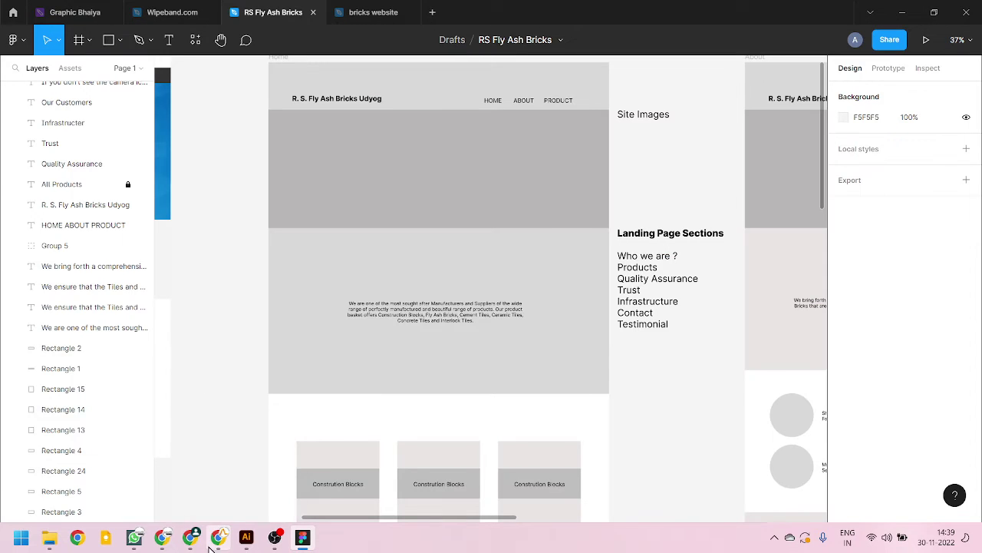
pyautogui.moveTo(188, 548)
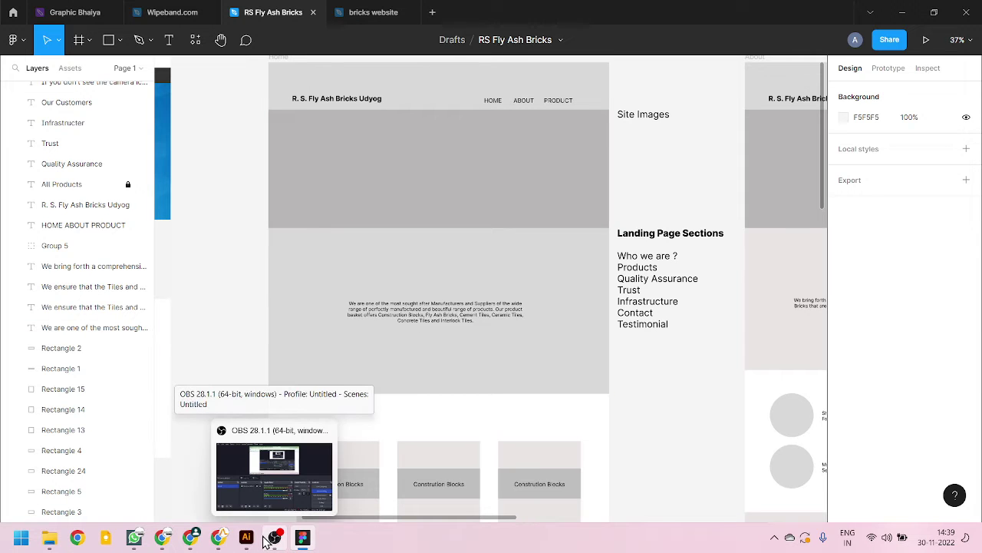
pyautogui.press('super')
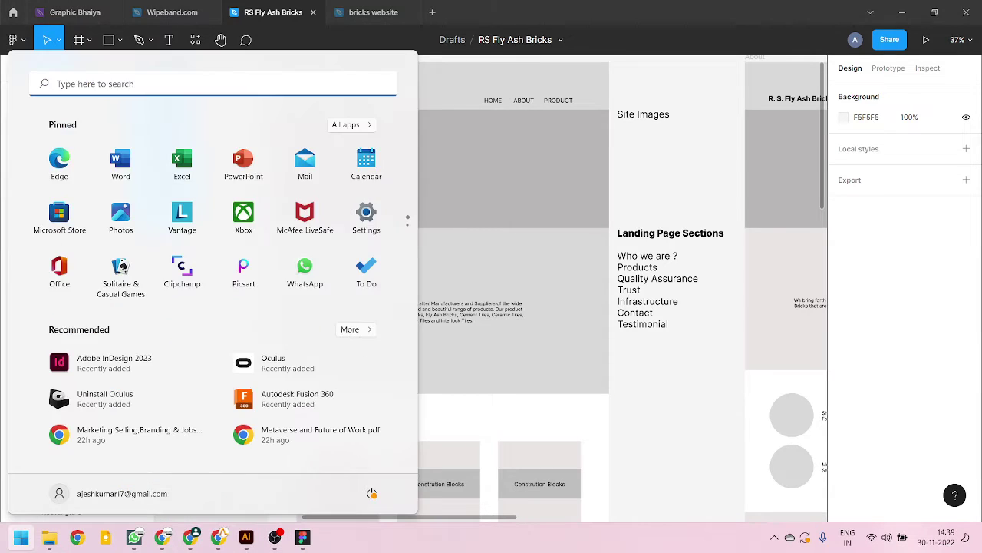
pyautogui.write('phoro')
pyautogui.press('BackSpace')
pyautogui.press('BackSpace')
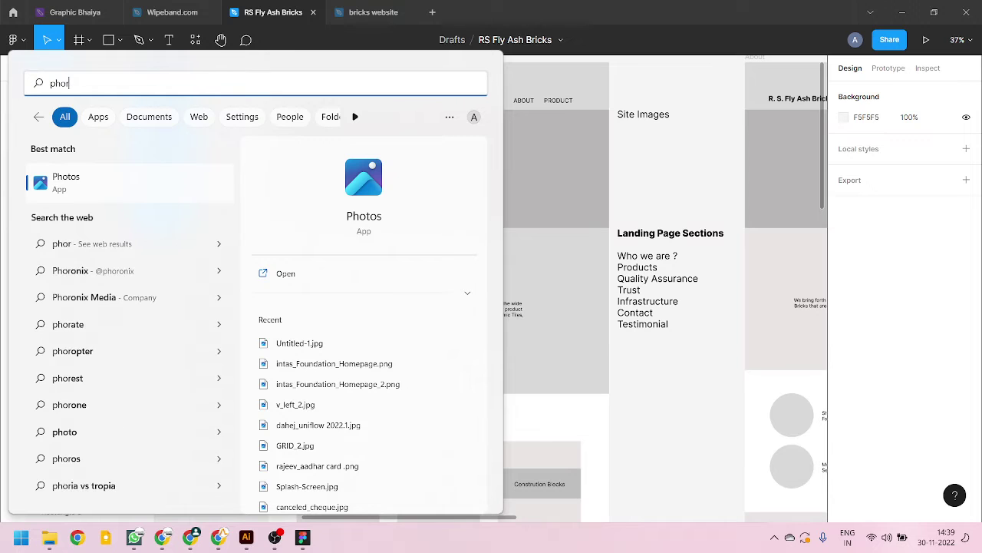
pyautogui.write('to')
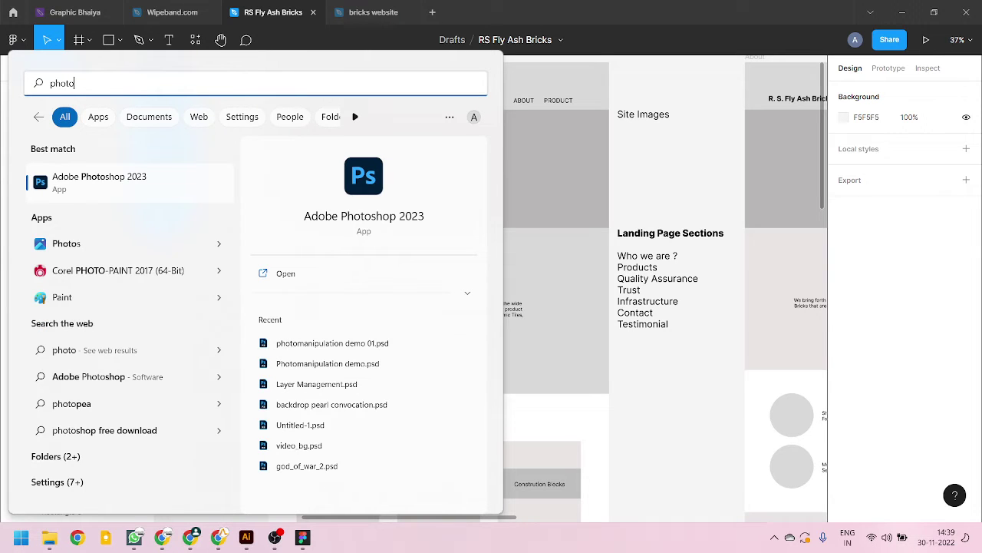
pyautogui.click(163, 192)
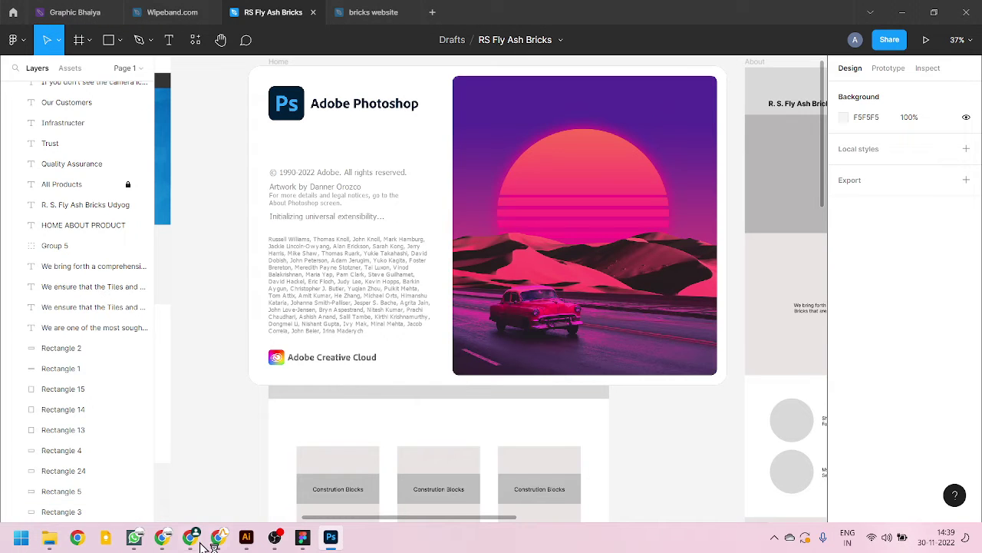
# Step: Examine the Home frame's wireframe sections in Figma, from the banner through products, Quality Assurance, Trust and Infrastructer to Our Customers
pyautogui.scroll(-1, 381, 379)
pyautogui.scroll(-5, 381, 379)
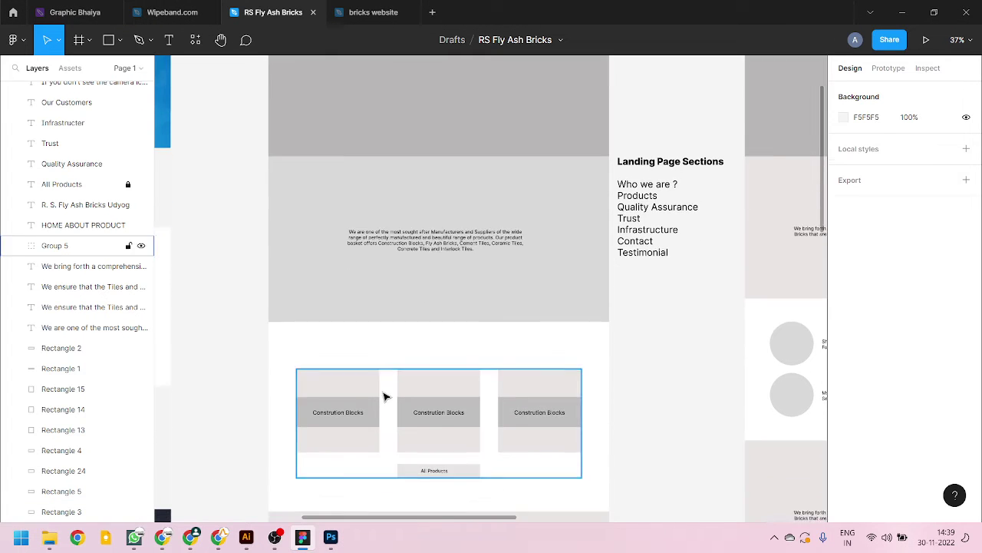
pyautogui.scroll(2, 319, 458)
pyautogui.scroll(3, 318, 459)
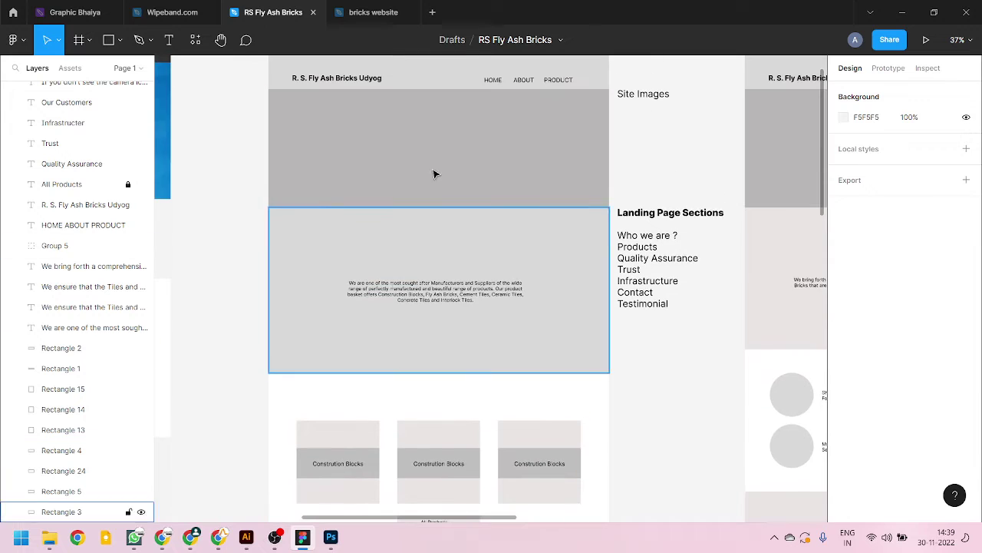
pyautogui.click(476, 141)
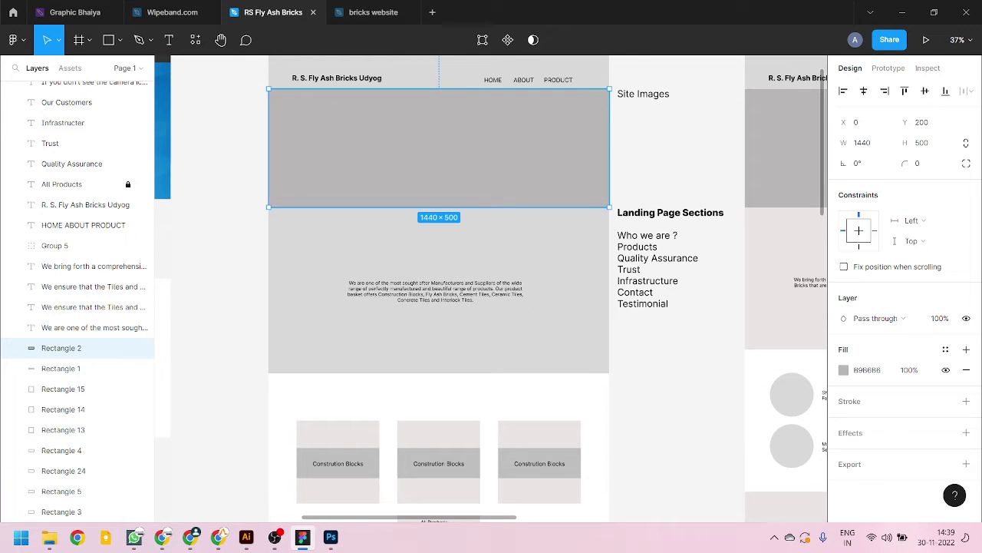
pyautogui.scroll(-5, 300, 302)
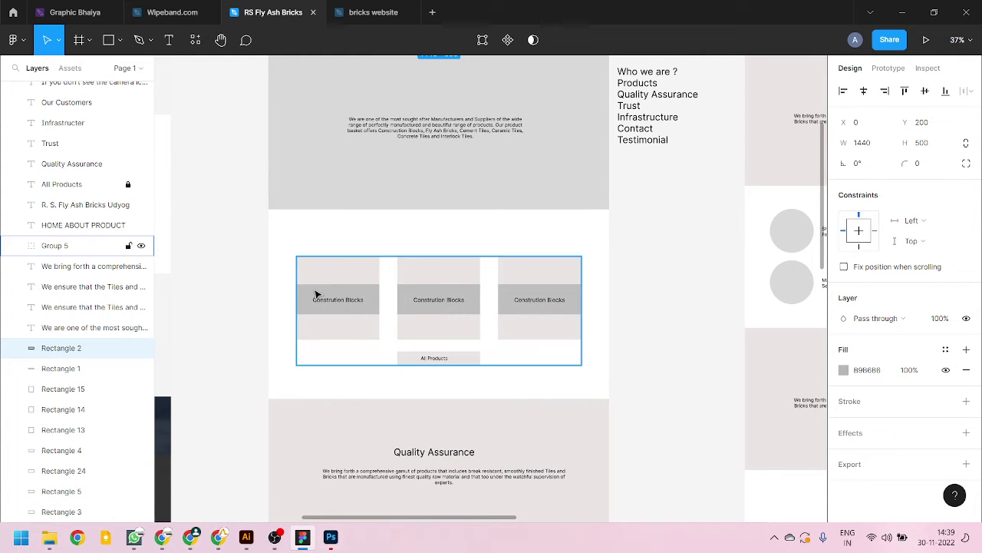
pyautogui.scroll(-3, 261, 351)
pyautogui.scroll(-1, 261, 350)
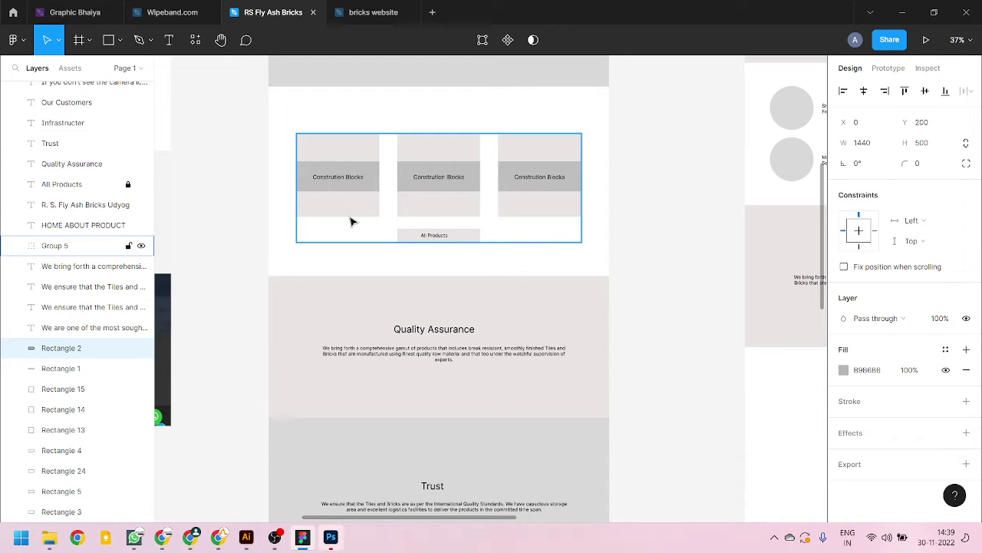
pyautogui.scroll(-8, 373, 295)
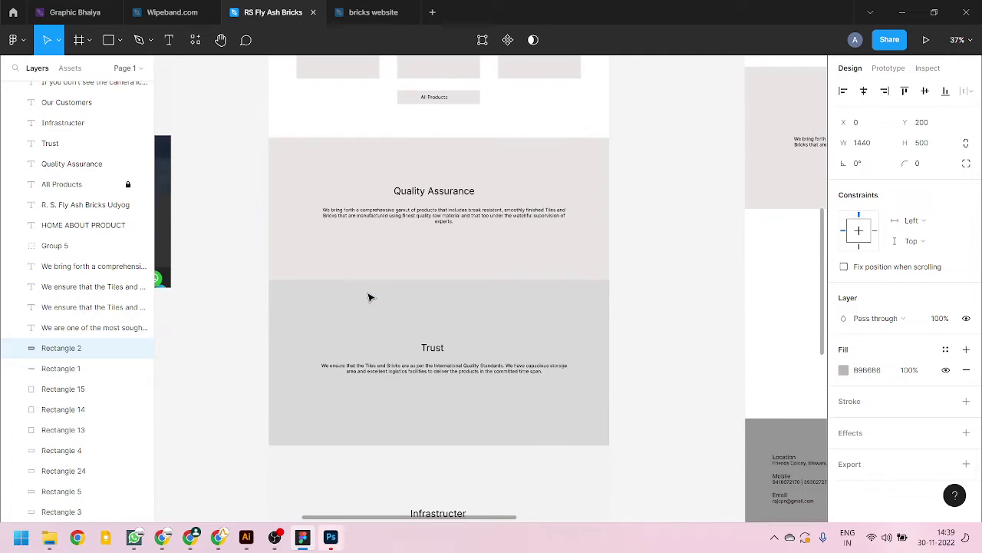
pyautogui.scroll(-9, 376, 307)
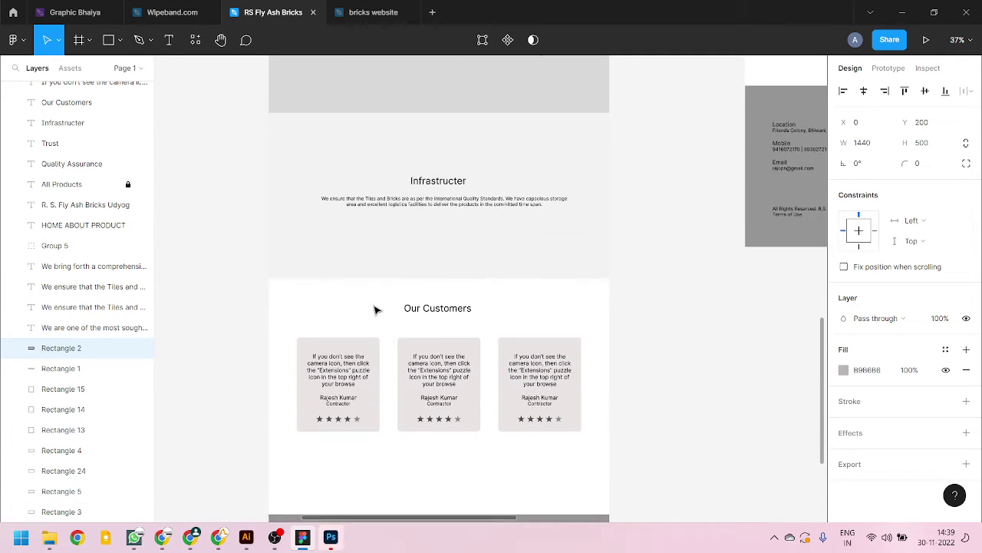
pyautogui.scroll(8, 380, 292)
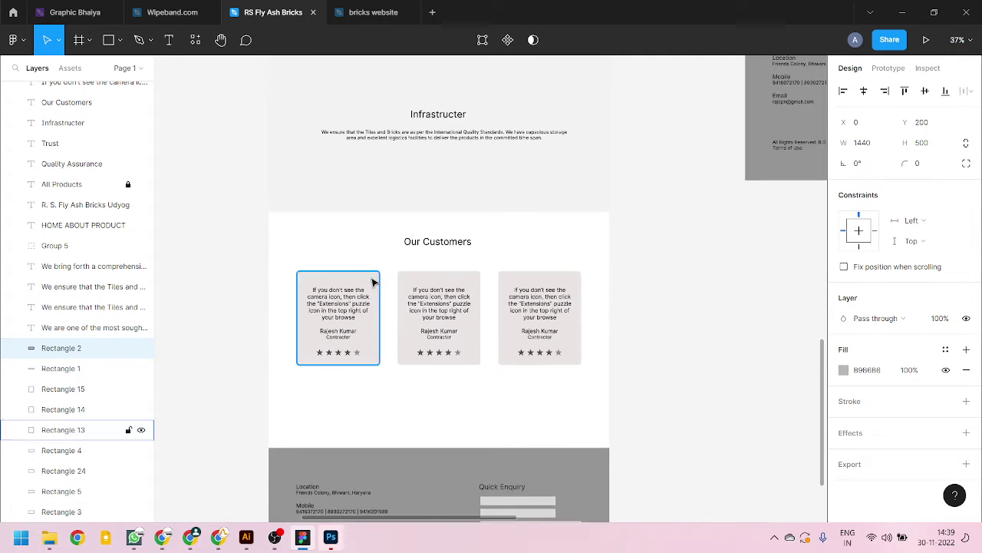
# Step: Switch to Photoshop and create a new 1920 x 500 px document at 72 pixels/inch from the Web Large preset
pyautogui.scroll(8, 380, 285)
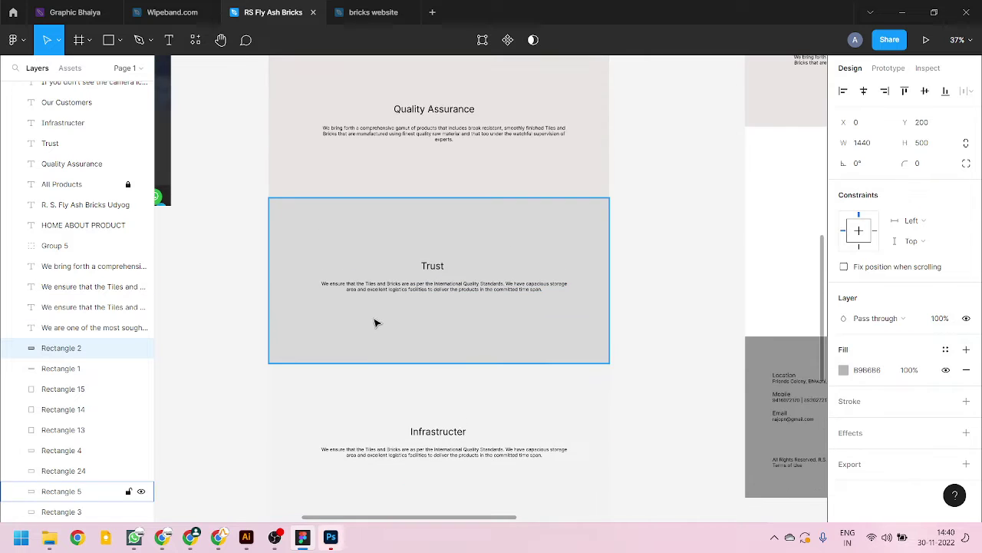
pyautogui.click(330, 536)
pyautogui.click(40, 91)
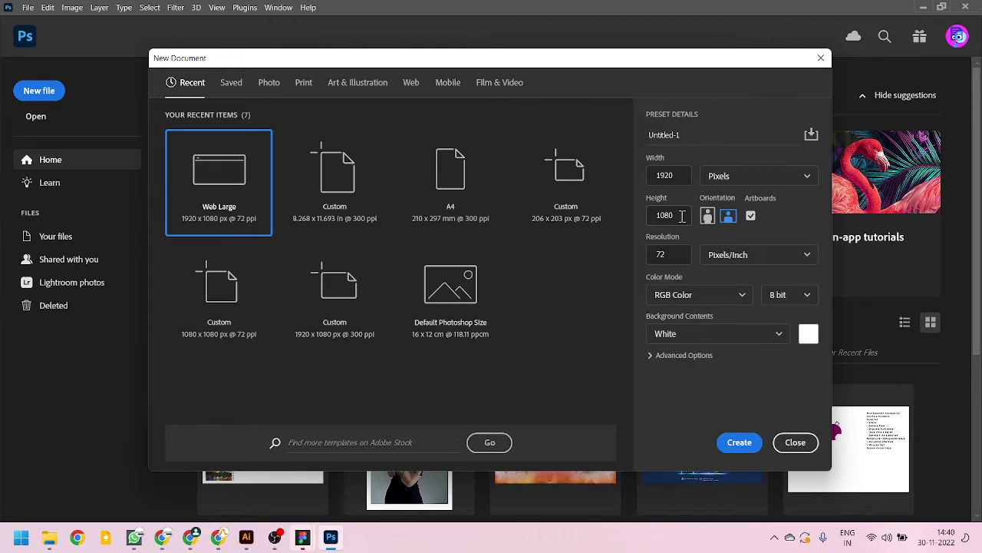
pyautogui.doubleClick(681, 215)
pyautogui.write('50')
pyautogui.doubleClick(675, 252)
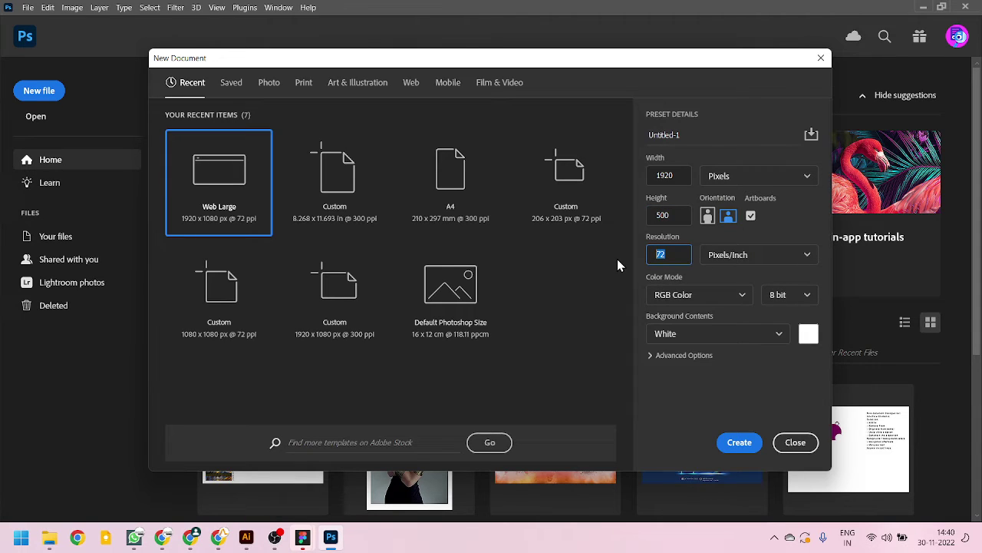
pyautogui.click(740, 442)
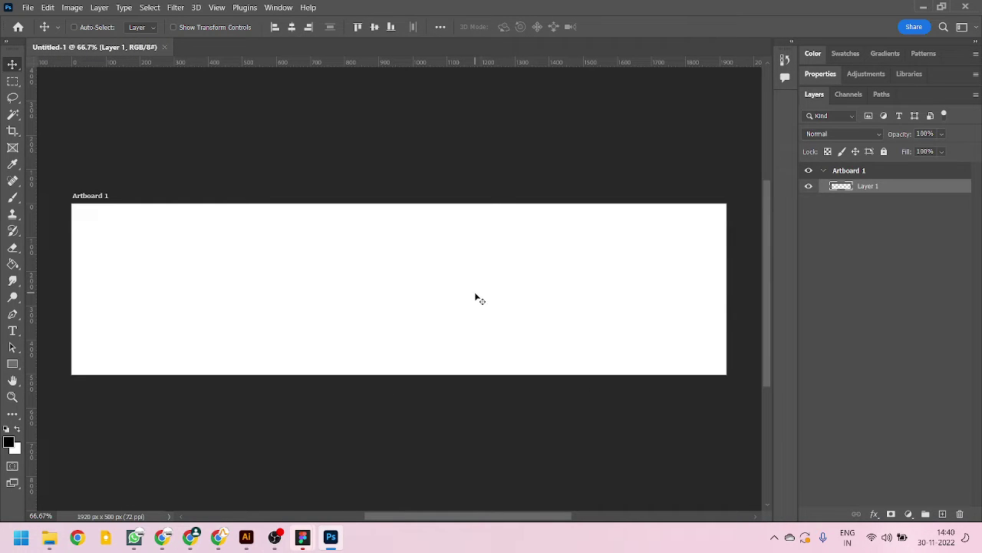
# Step: Resize the image to a height of 700 px with the proportions unlinked, keeping the width at 1920 px
pyautogui.hotkey('ctrl', 'alt', 'i')
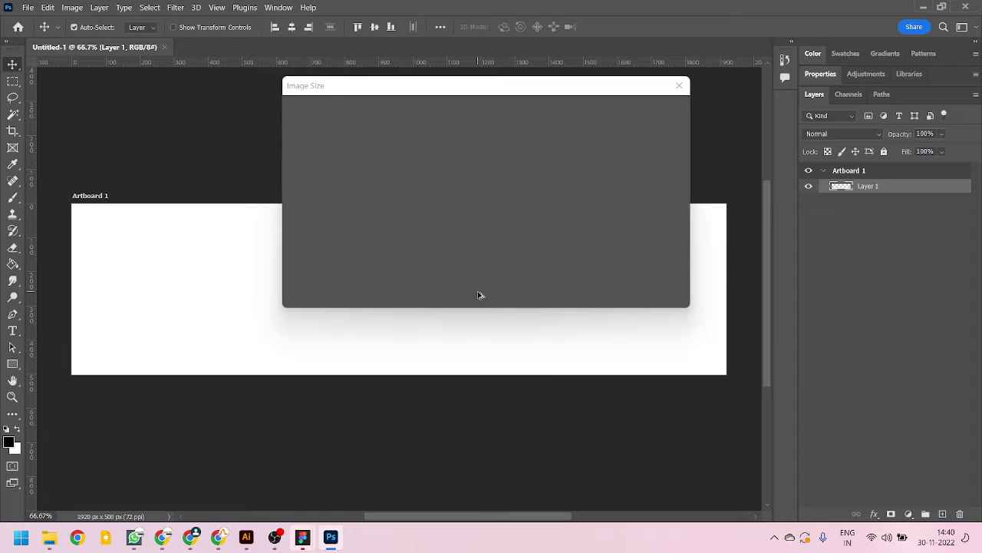
pyautogui.doubleClick(558, 183)
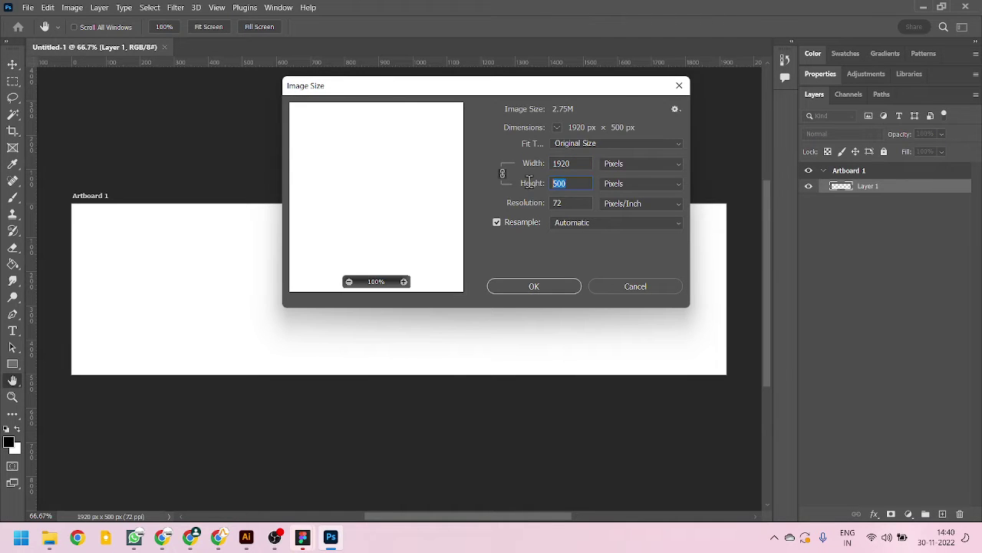
pyautogui.write('700')
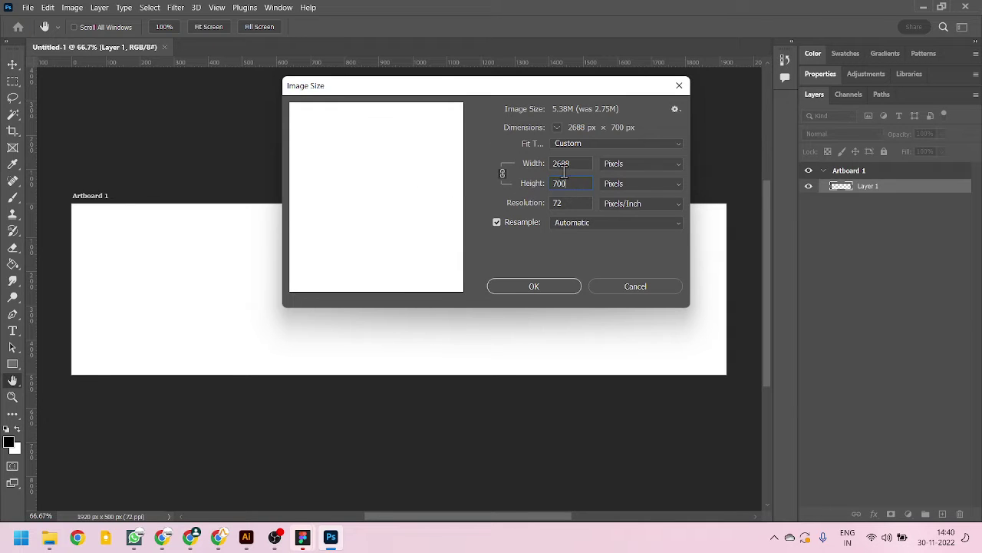
pyautogui.hotkey('ctrl', 'z')
pyautogui.click(503, 174)
pyautogui.write('70')
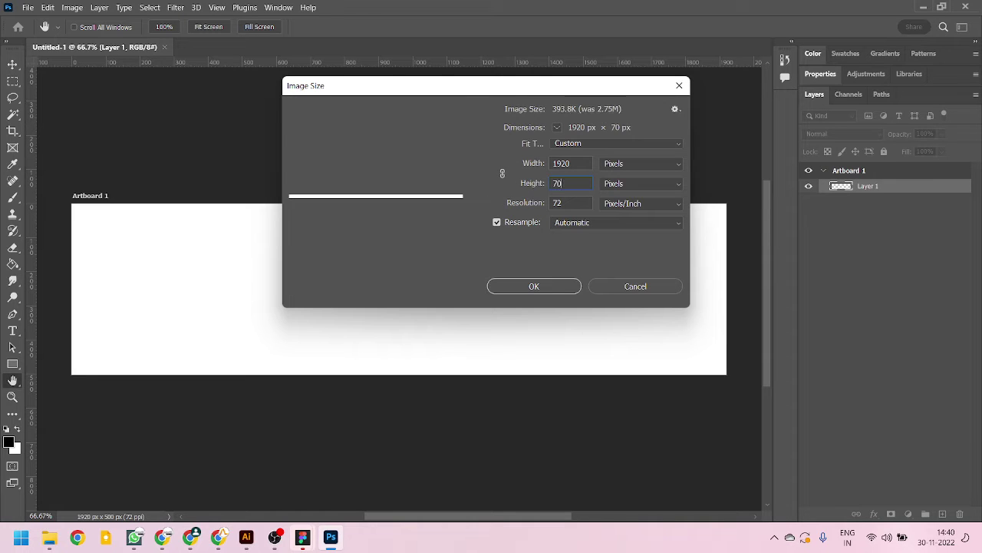
pyautogui.write('0')
pyautogui.click(515, 293)
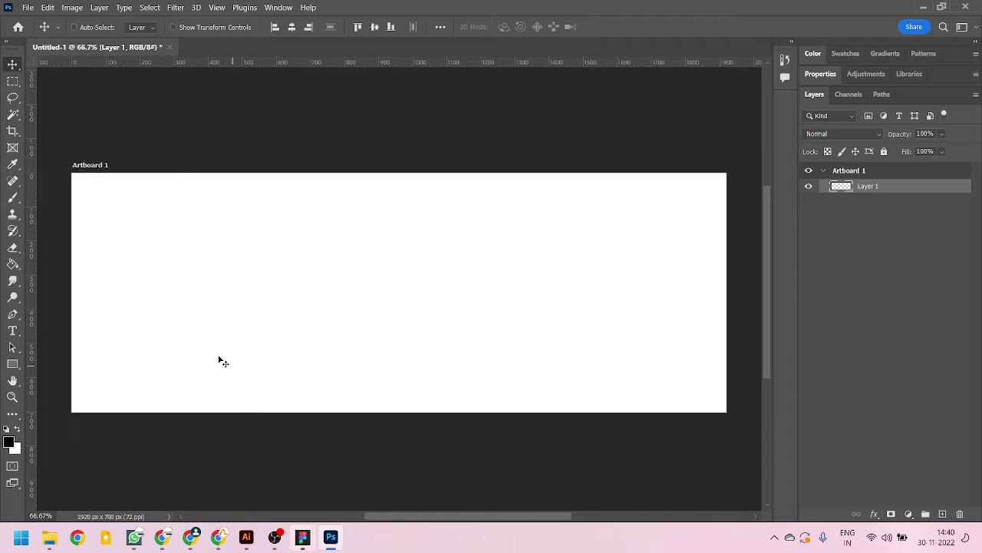
pyautogui.click(12, 367)
pyautogui.moveTo(305, 224); pyautogui.dragTo(472, 370)
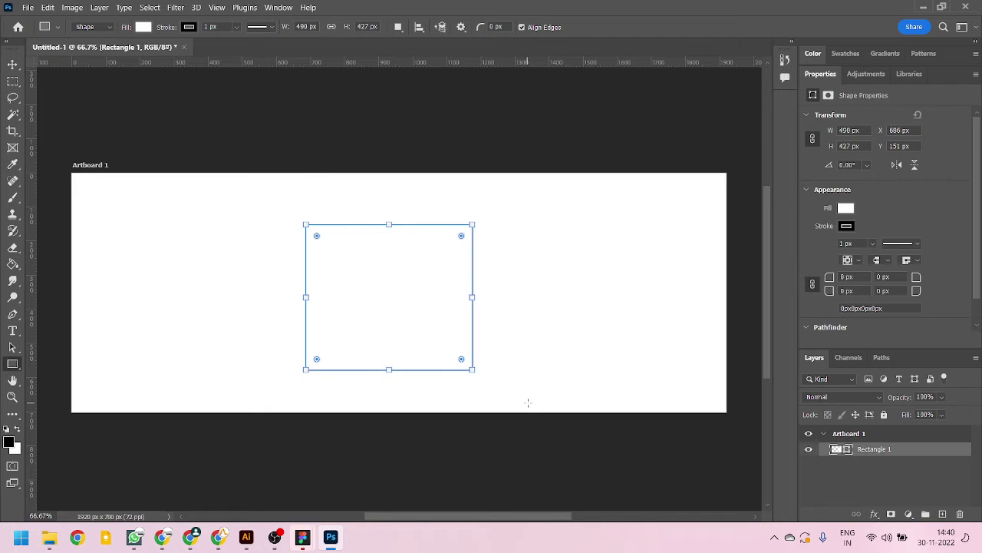
pyautogui.hotkey('ctrl', 'z')
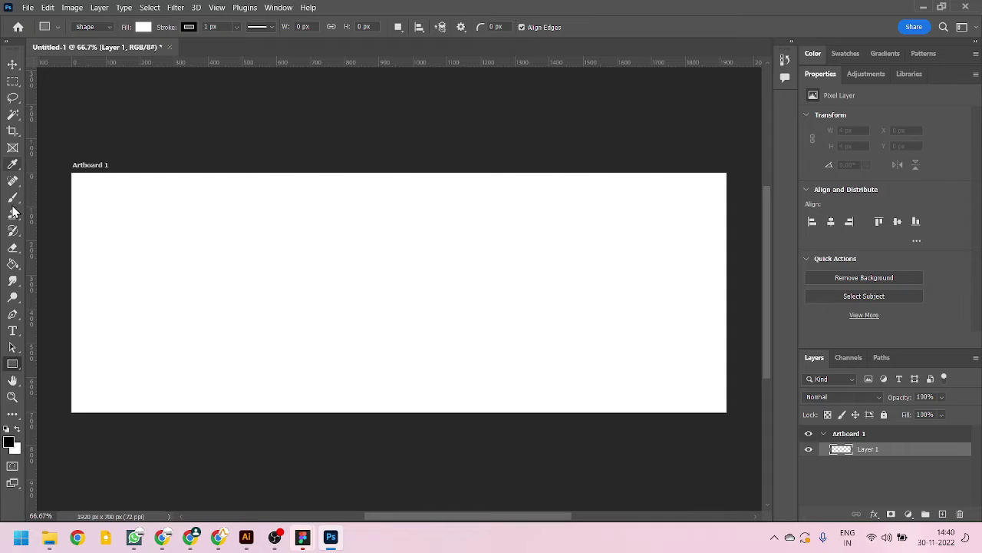
pyautogui.click(12, 347)
pyautogui.click(13, 314)
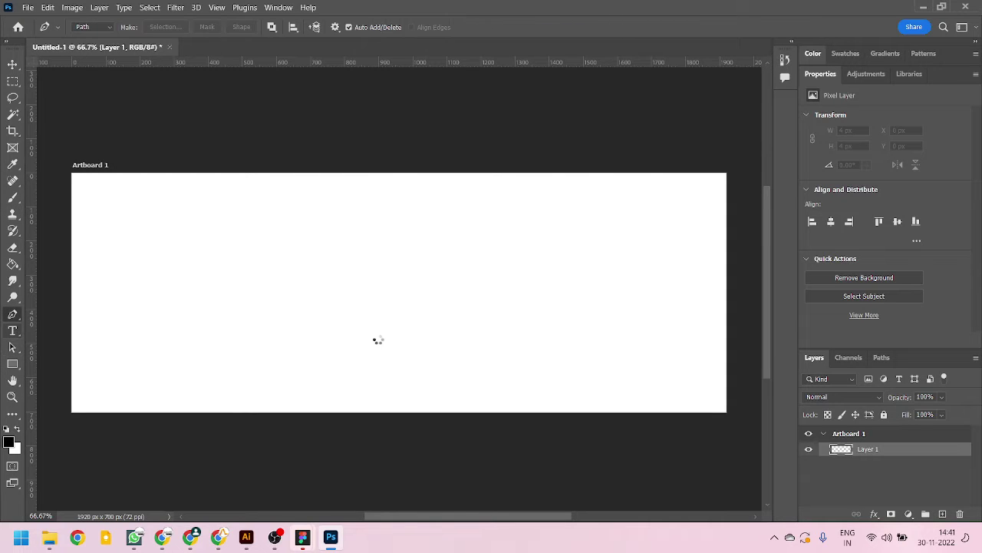
# Step: Add the text "Place holder 1920X700" on the artboard
pyautogui.press('t')
pyautogui.click(419, 333)
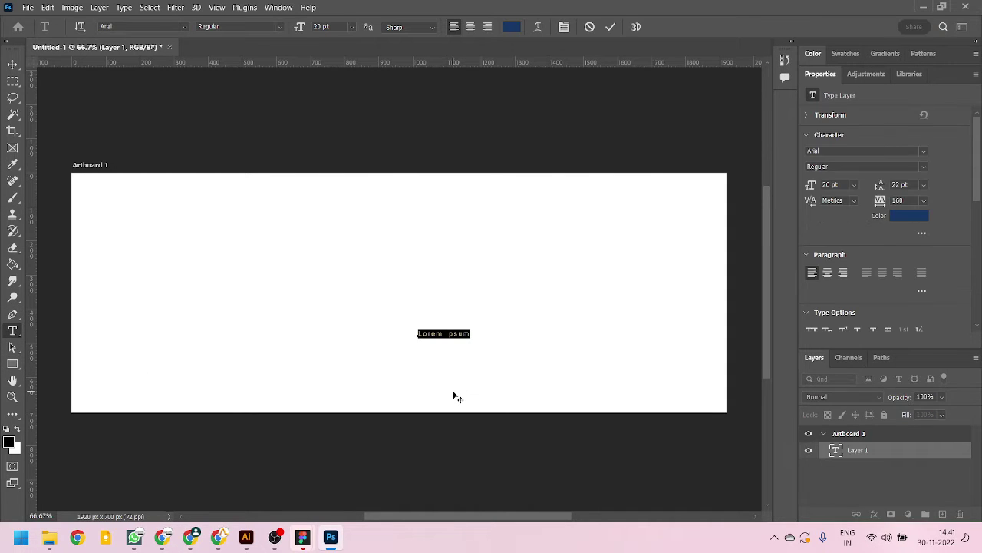
pyautogui.write('Place holder 1920X700')
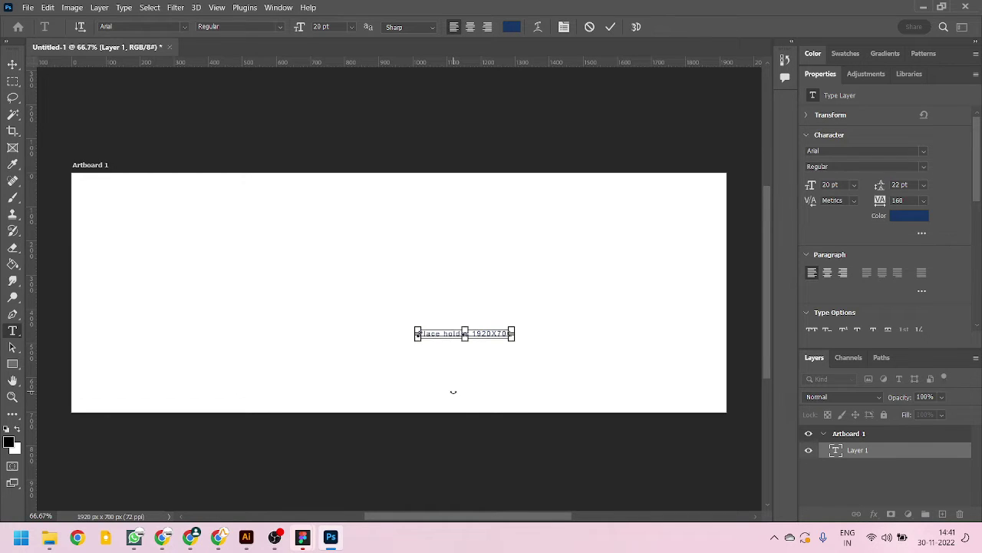
# Step: Enlarge the placeholder text to 36 pt and move it near the artboard's lower-right corner
pyautogui.hotkey('ctrl', 'a')
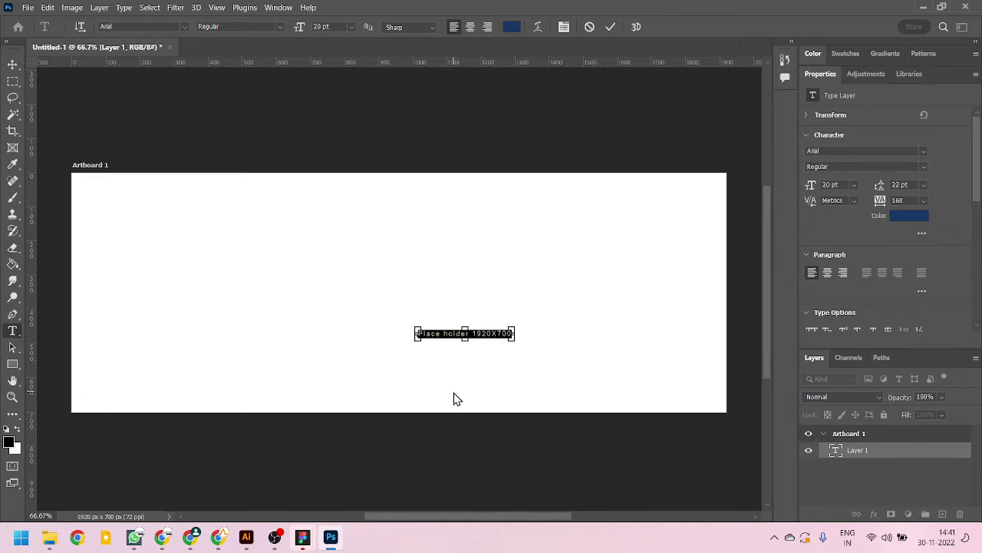
pyautogui.hotkey('ctrl', 'shift', '.')
pyautogui.hotkey('ctrl', 'shift', '.')
pyautogui.hotkey('ctrl', 'shift', '.')
pyautogui.hotkey('ctrl', 'shift', '.')
pyautogui.hotkey('ctrl', 'shift', '.')
pyautogui.hotkey('ctrl', 'shift', '.')
pyautogui.hotkey('ctrl', 'shift', '.')
pyautogui.hotkey('ctrl', 'shift', '.')
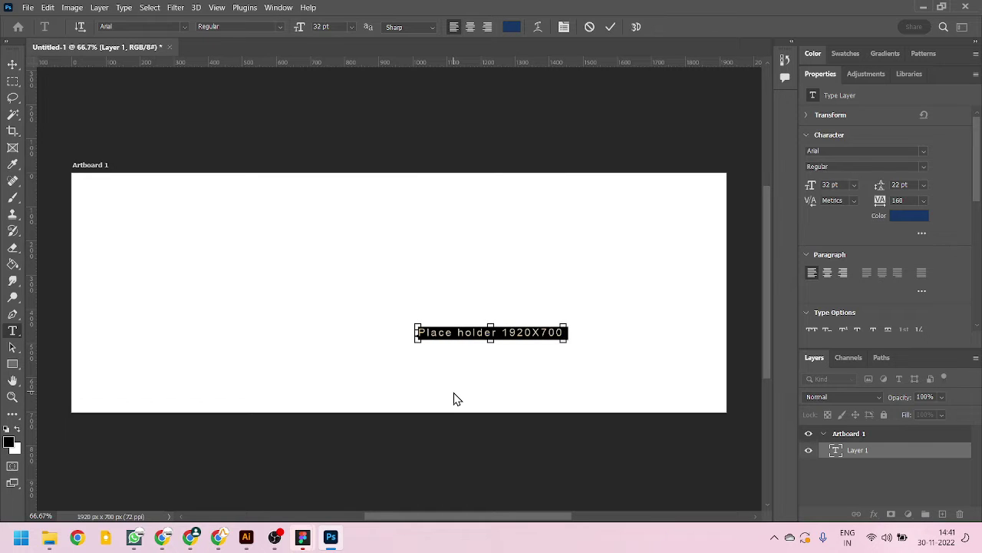
pyautogui.click(12, 65)
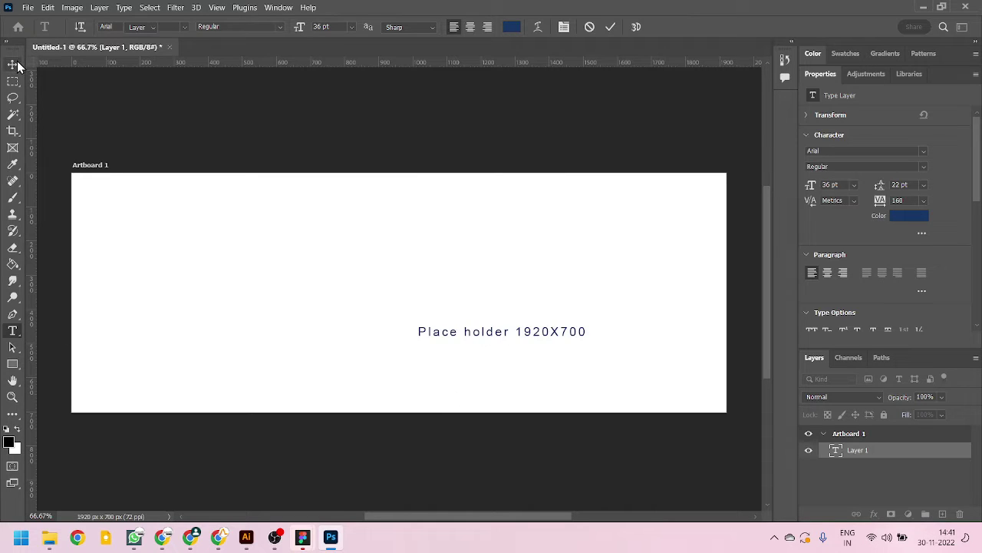
pyautogui.moveTo(539, 334); pyautogui.dragTo(662, 391)
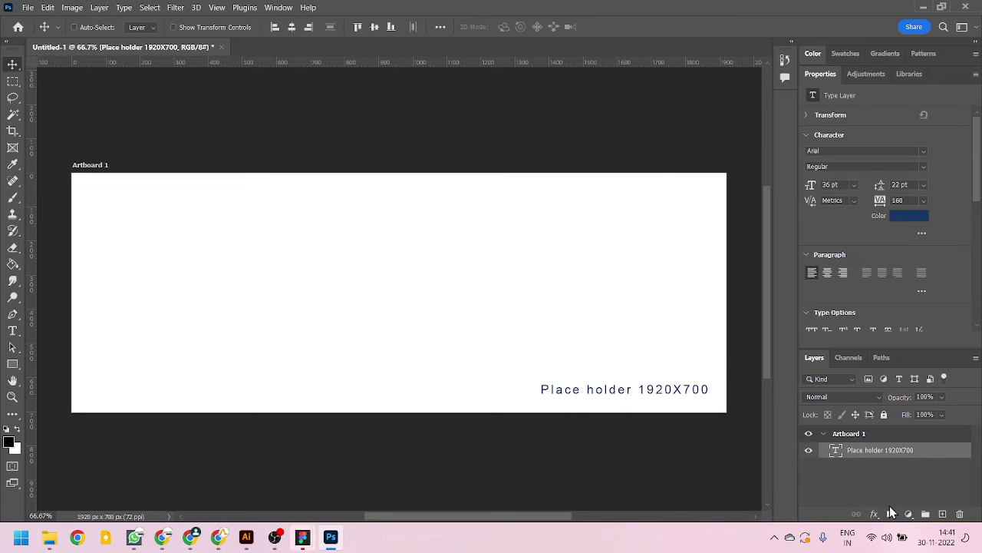
# Step: Add a new layer beneath the placeholder text and fill it with light gray b0b0b0
pyautogui.click(943, 514)
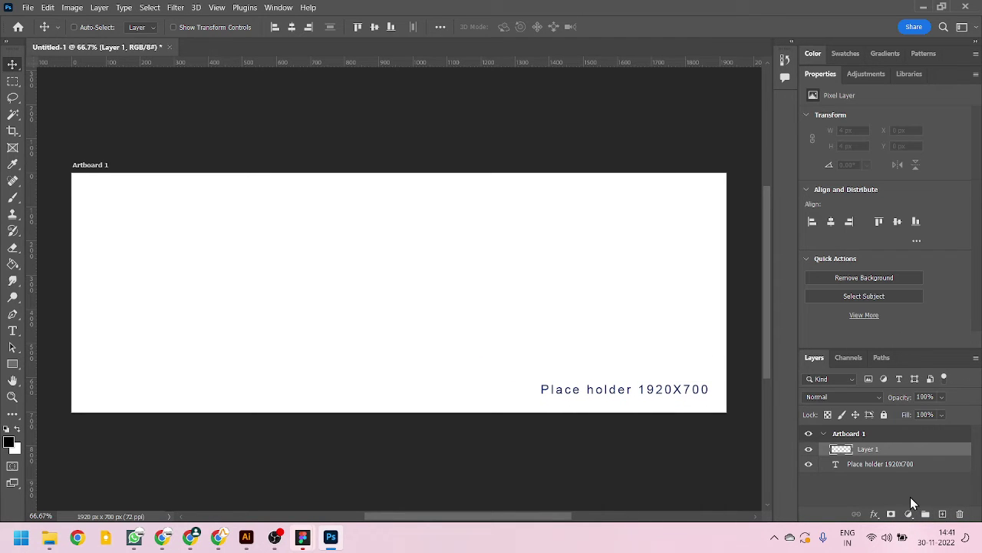
pyautogui.moveTo(862, 466); pyautogui.dragTo(867, 445)
pyautogui.click(866, 447)
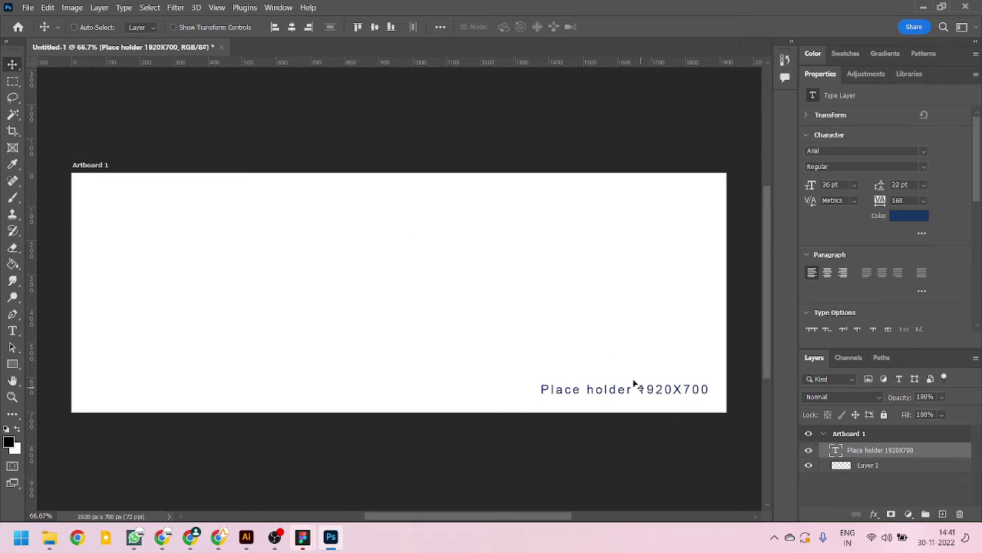
pyautogui.click(859, 466)
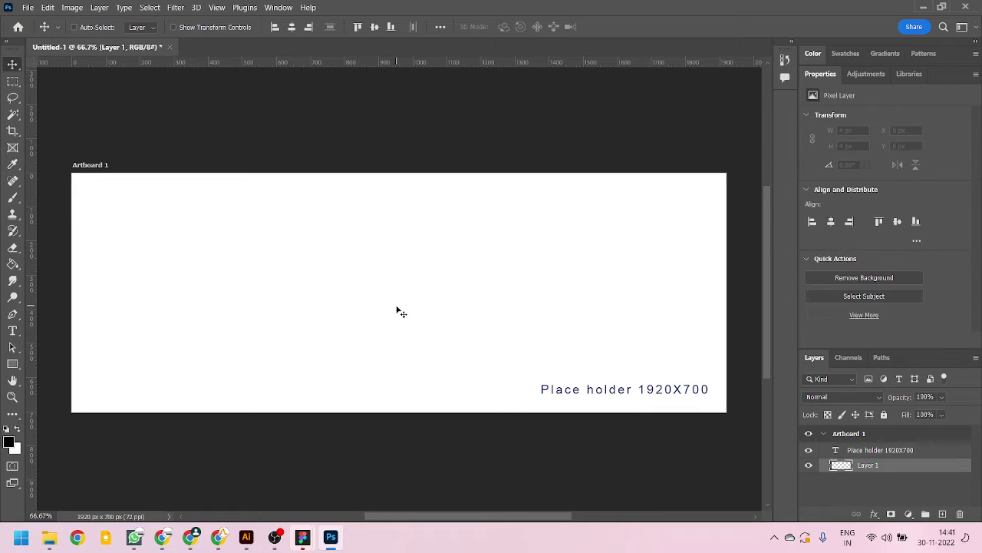
pyautogui.click(9, 442)
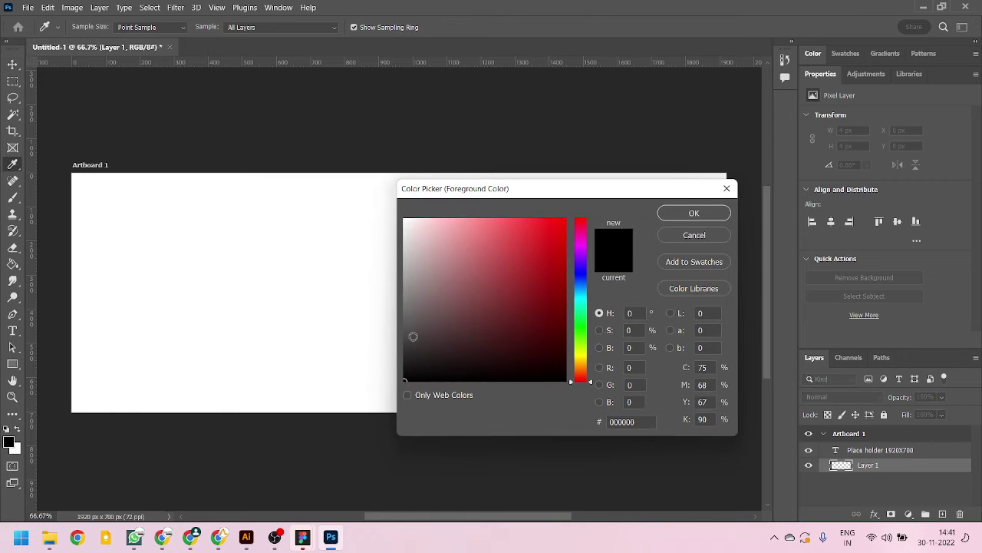
pyautogui.moveTo(395, 295); pyautogui.dragTo(368, 269)
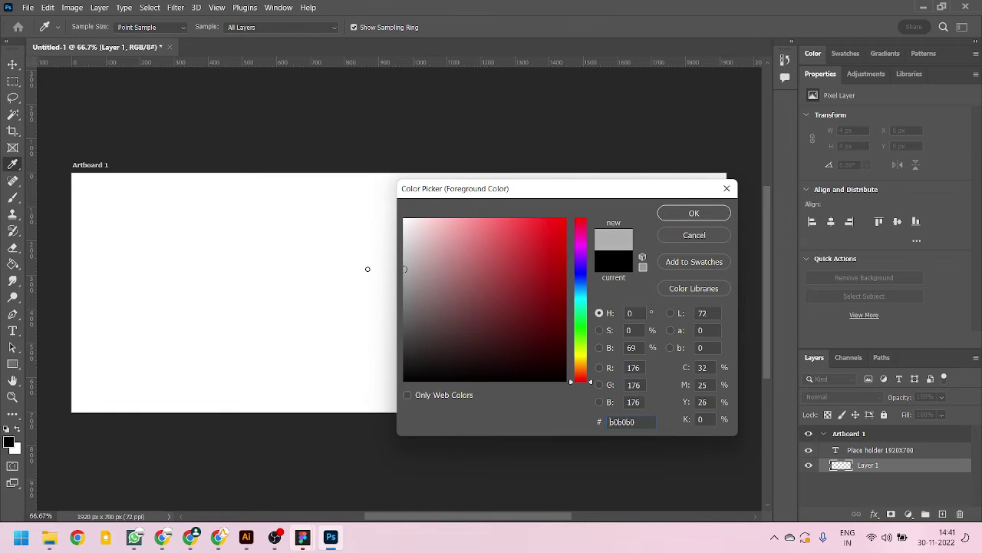
pyautogui.click(665, 213)
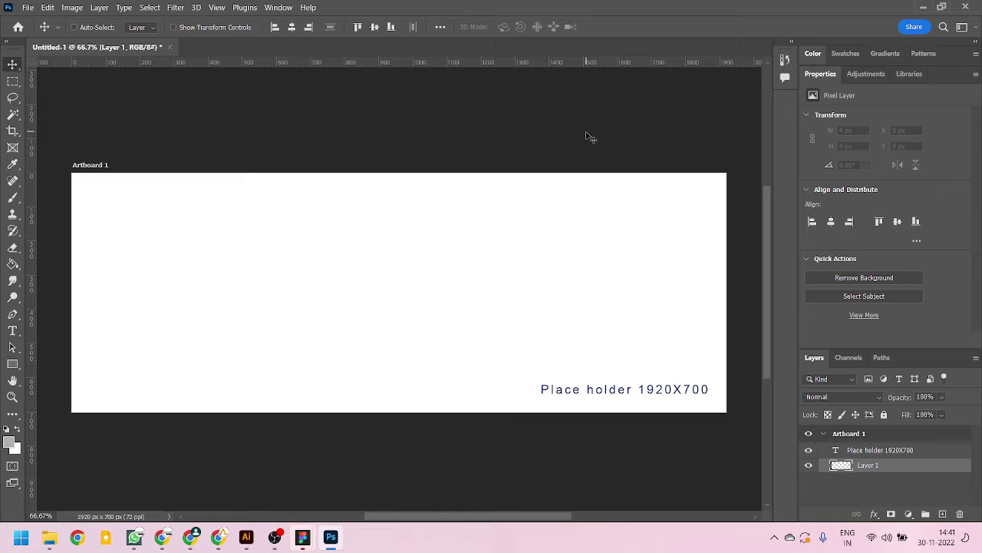
pyautogui.hotkey('alt', 'BackSpace')
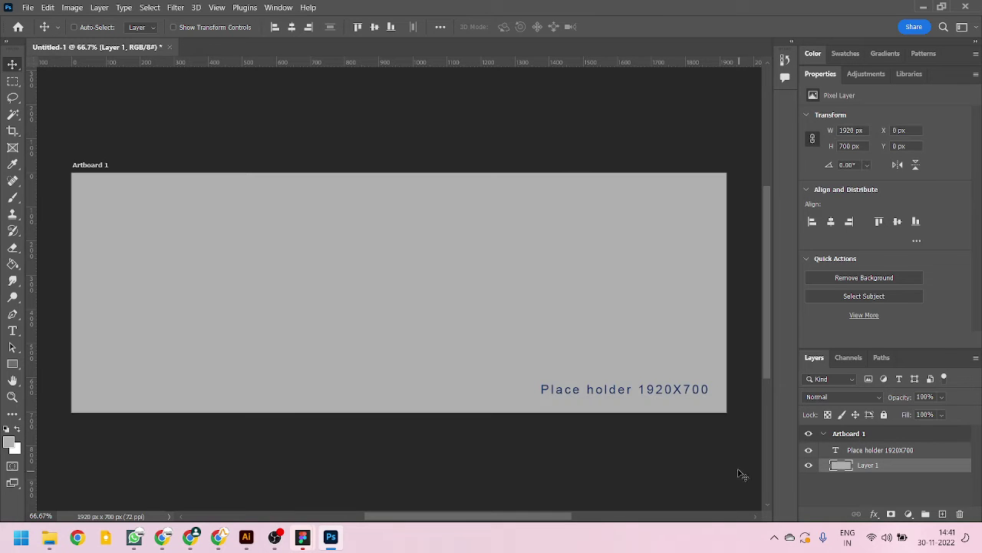
# Step: Move the placeholder text slightly up and select a strip about 595 x 80 px around it on a new layer beneath
pyautogui.click(871, 449)
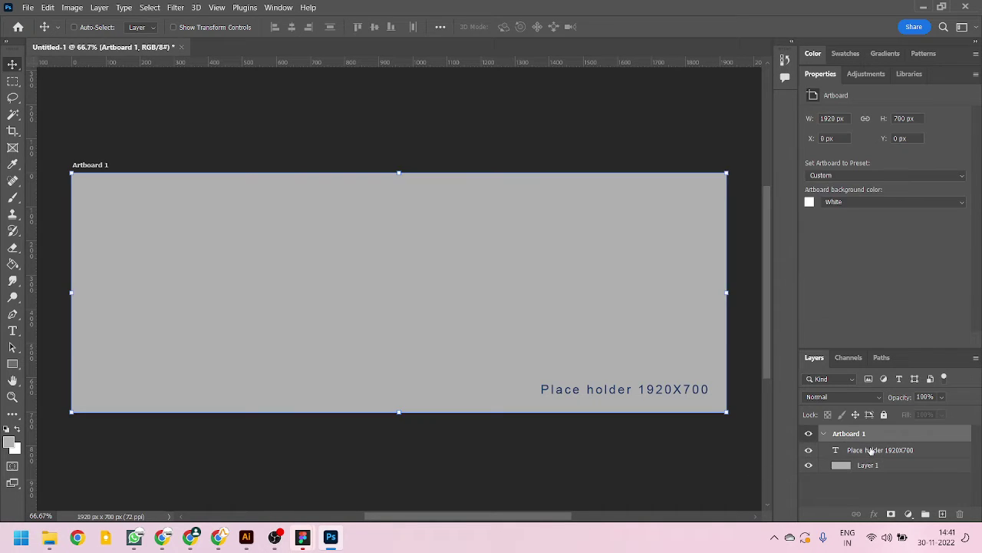
pyautogui.moveTo(661, 400); pyautogui.dragTo(652, 375)
pyautogui.click(942, 513)
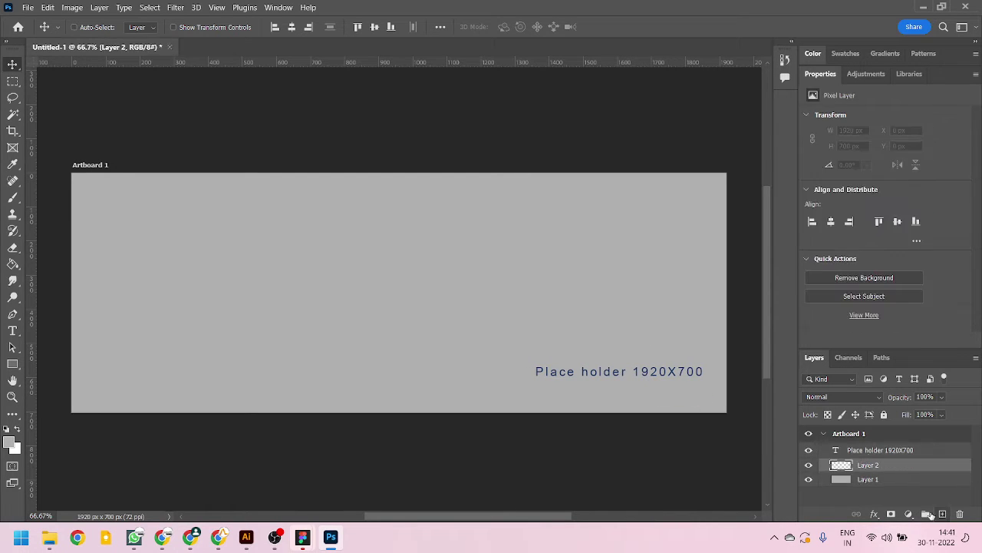
pyautogui.press('m')
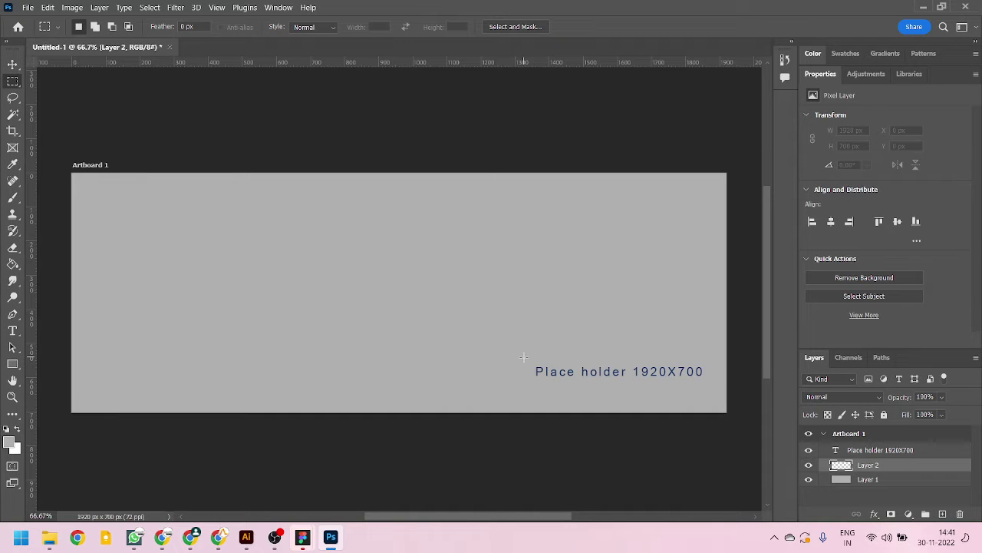
pyautogui.moveTo(523, 357); pyautogui.dragTo(738, 385)
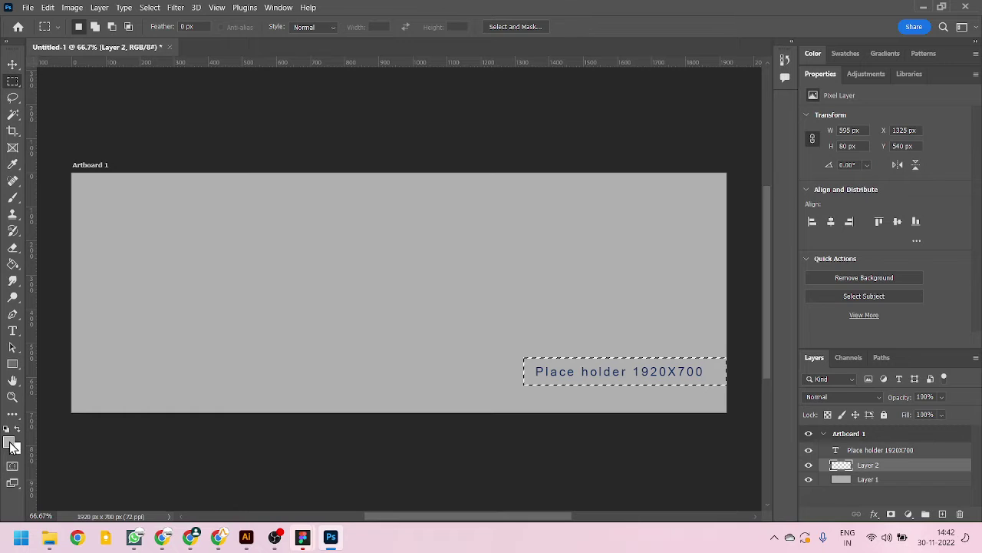
# Step: Fill the selected strip behind the text with darker gray 858585 and clear the selection
pyautogui.click(12, 447)
pyautogui.moveTo(373, 266); pyautogui.dragTo(762, 206)
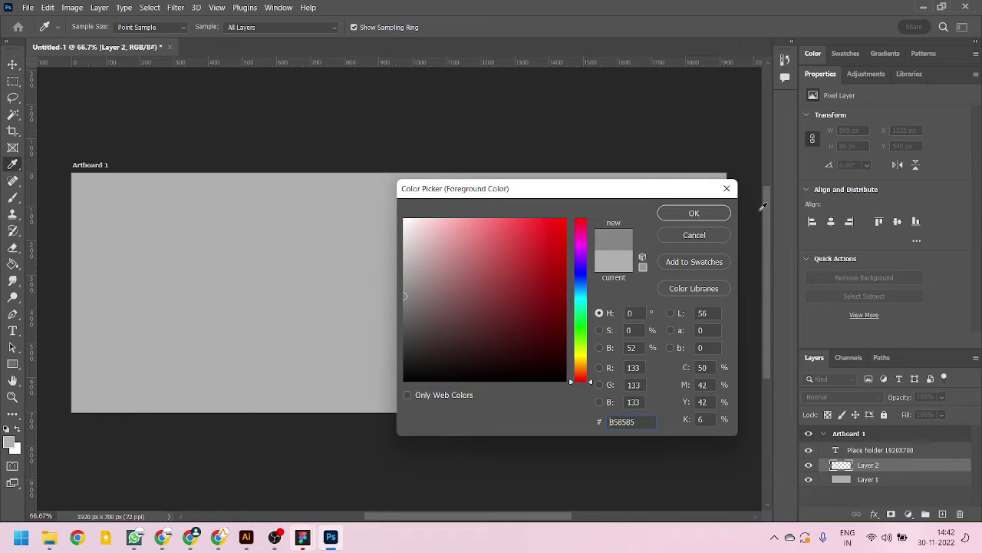
pyautogui.click(693, 213)
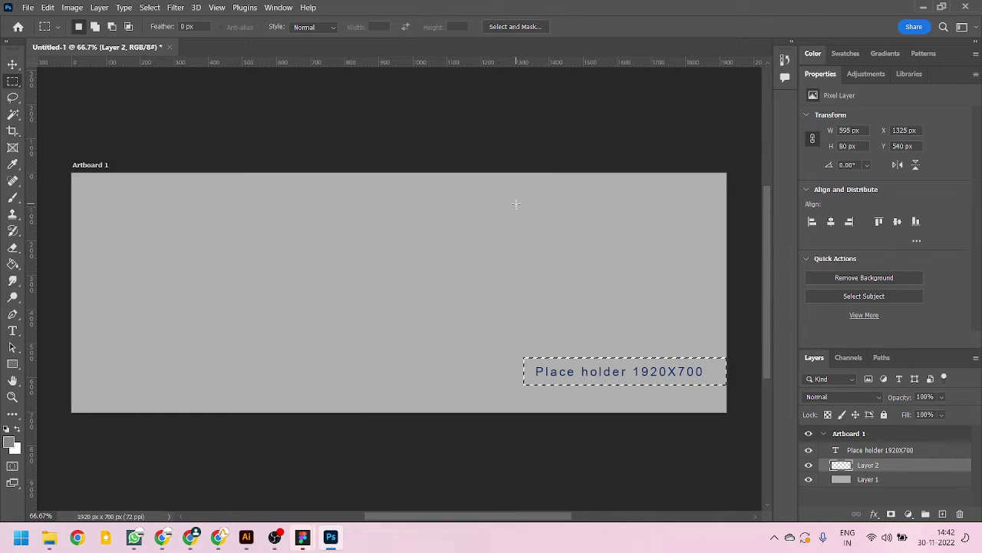
pyautogui.hotkey('alt', 'BackSpace')
pyautogui.hotkey('ctrl', 'd')
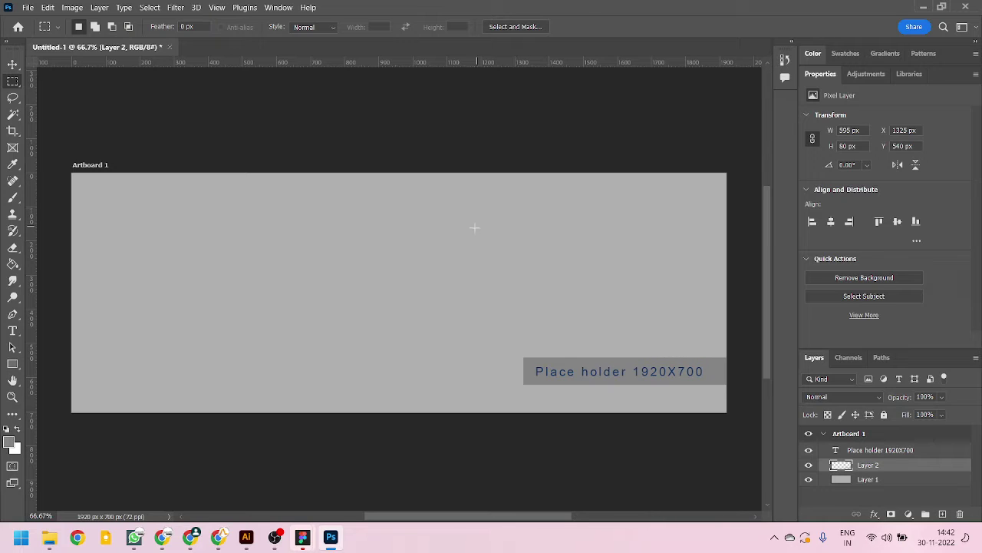
pyautogui.press('v')
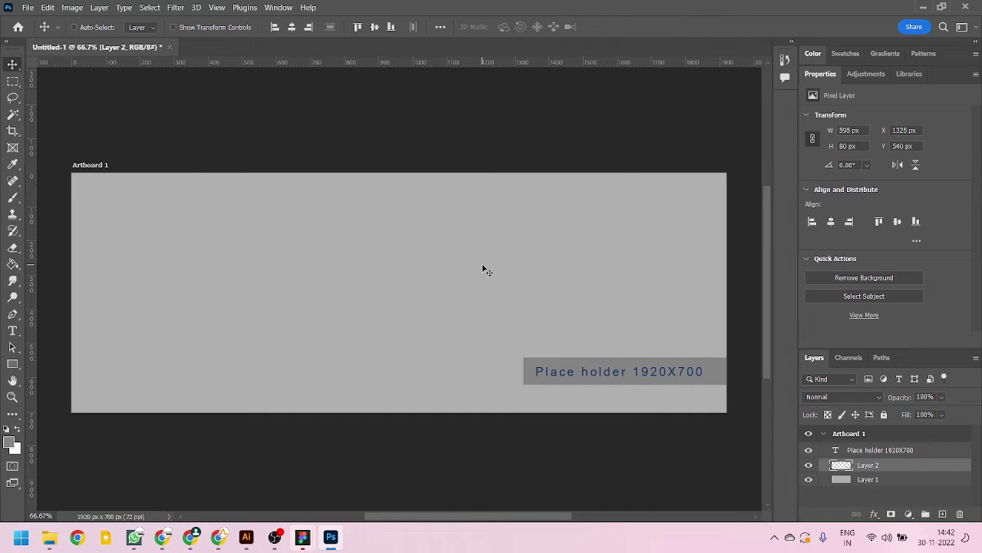
# Step: Save the placeholder document on the computer as Untitled-1.psd in the Data (D:) drive
pyautogui.press('ctrl')
pyautogui.hotkey('ctrl', 's')
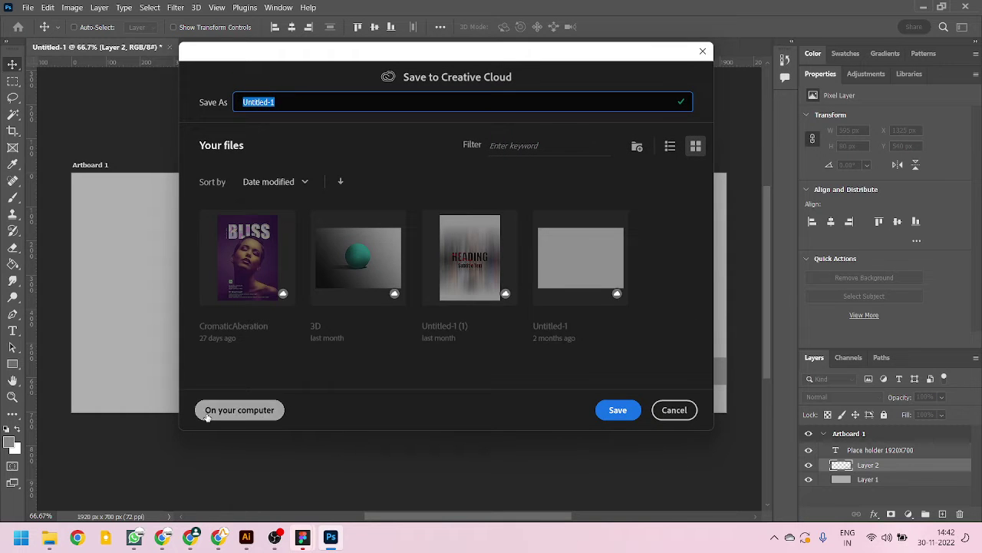
pyautogui.click(261, 410)
pyautogui.click(551, 366)
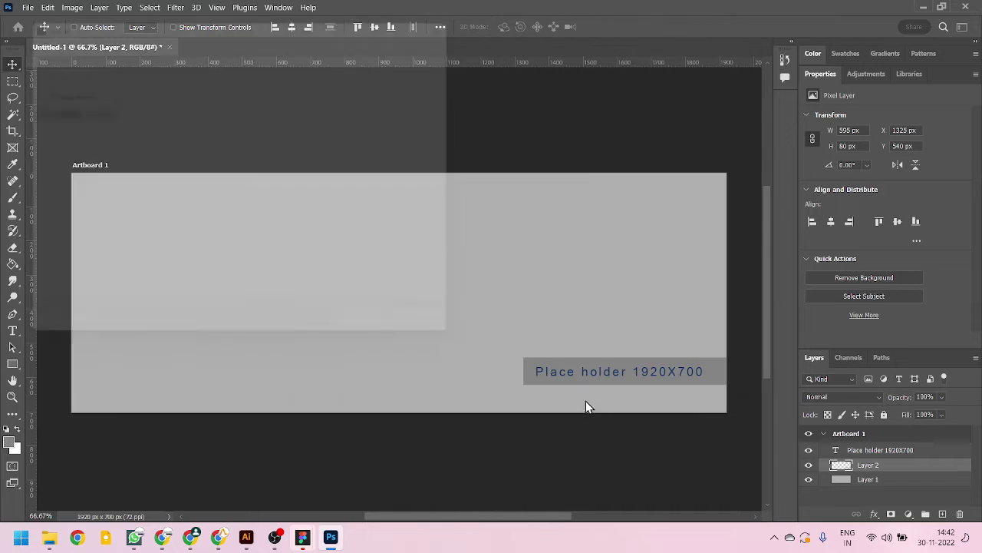
pyautogui.click(138, 254)
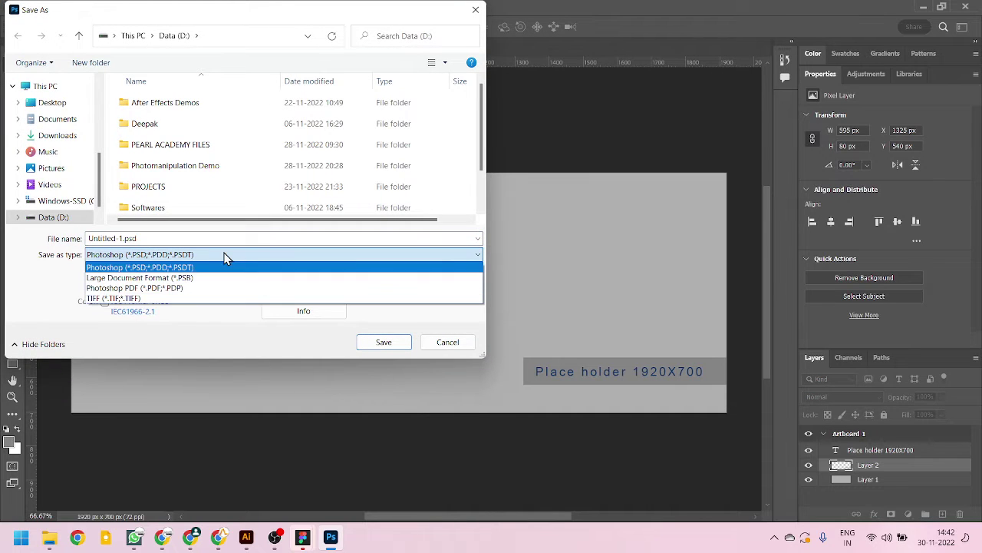
pyautogui.click(47, 199)
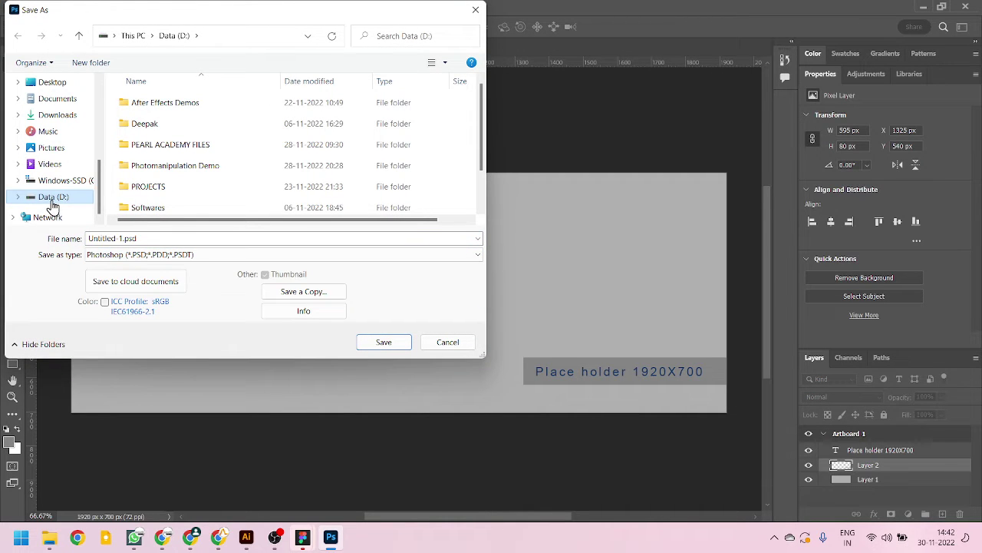
pyautogui.scroll(-1, 241, 192)
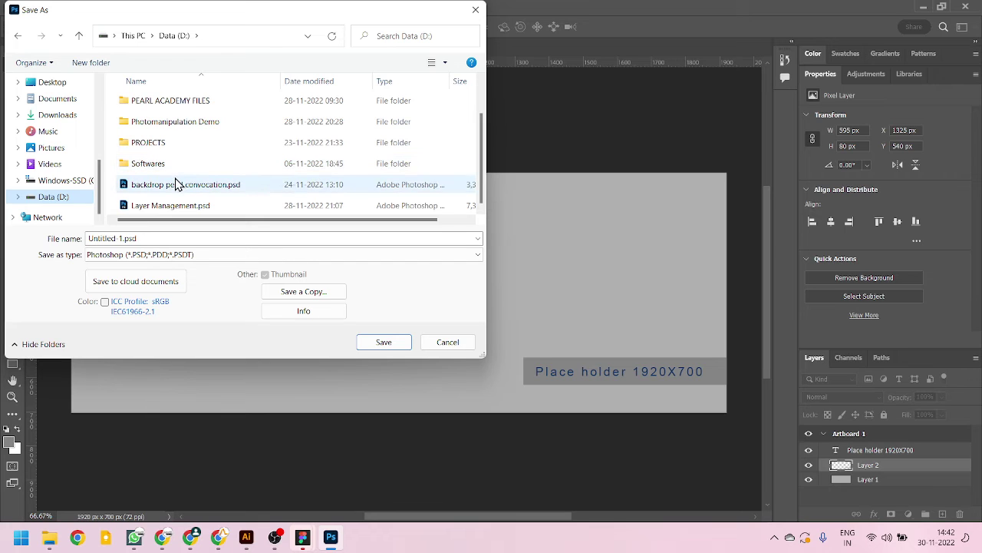
pyautogui.click(380, 343)
pyautogui.click(645, 141)
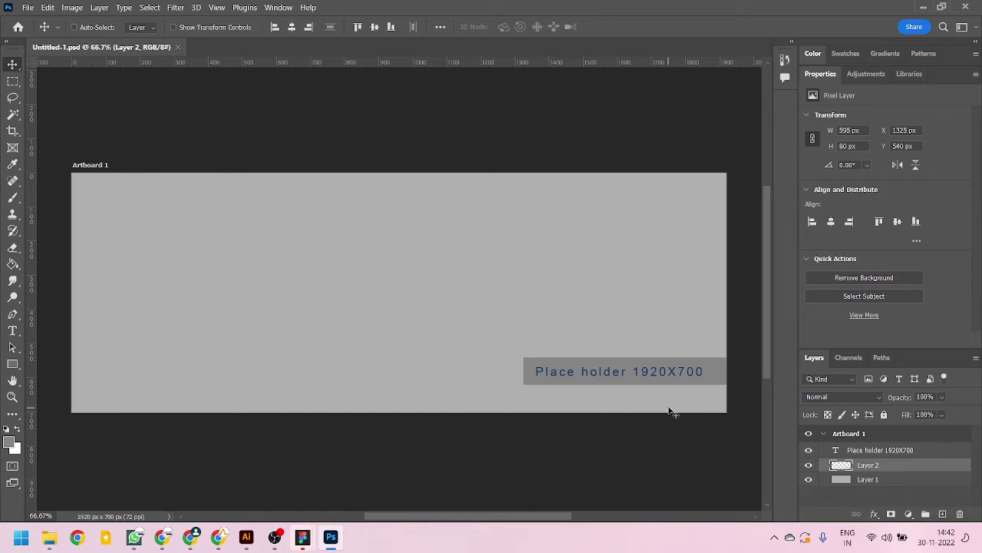
# Step: Open the placeholder in Save for Web and set the JPEG quality preset to Medium
pyautogui.press('ctrl')
pyautogui.hotkey('ctrl', 'alt', 'shift', 's')
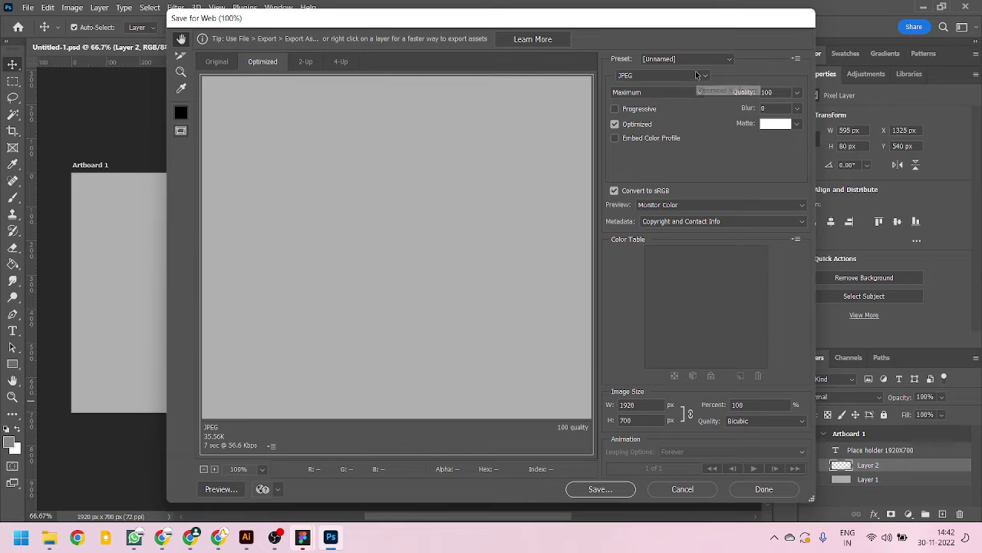
pyautogui.click(688, 96)
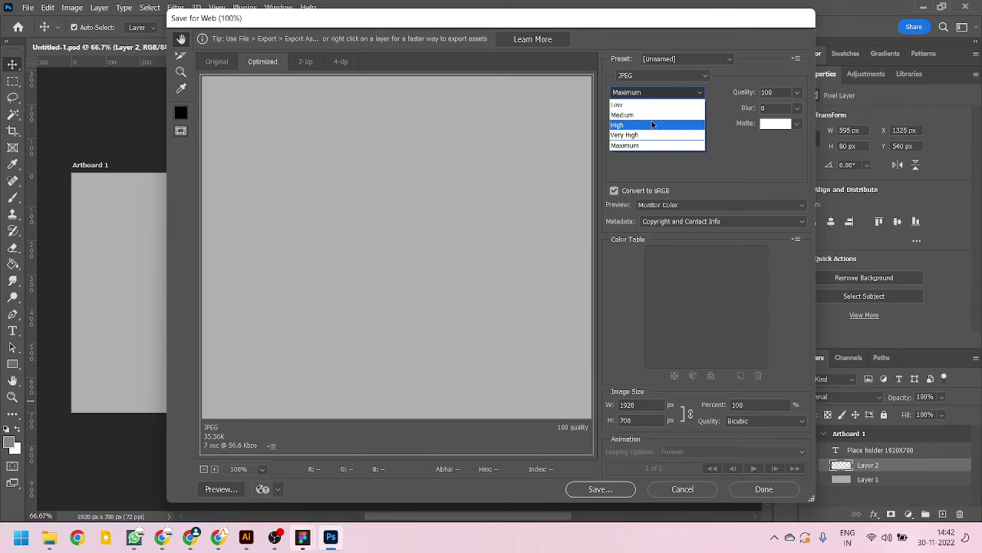
pyautogui.click(652, 124)
pyautogui.click(663, 92)
pyautogui.click(653, 114)
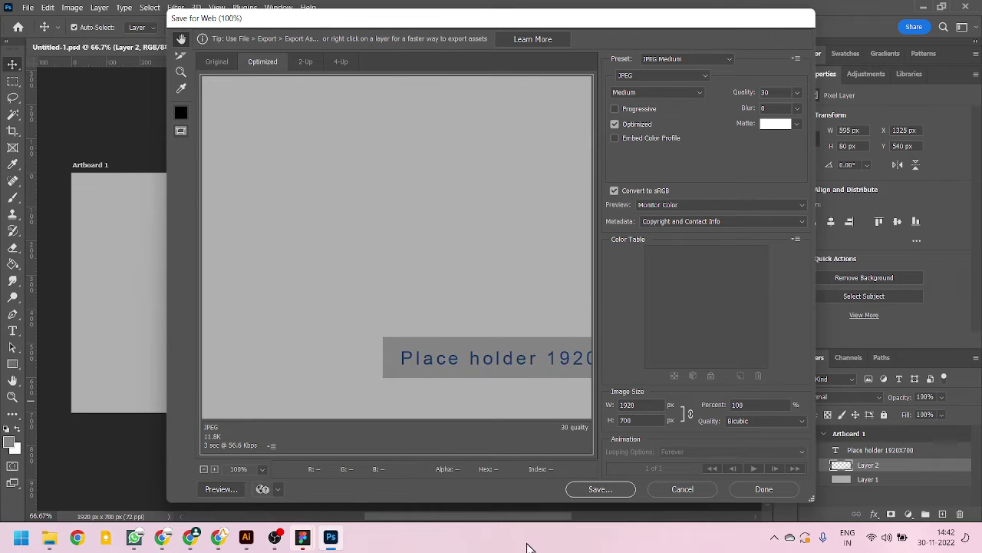
# Step: Save the optimized image as Untitled-1.jpg in the root of the Data (D:) drive
pyautogui.click(612, 492)
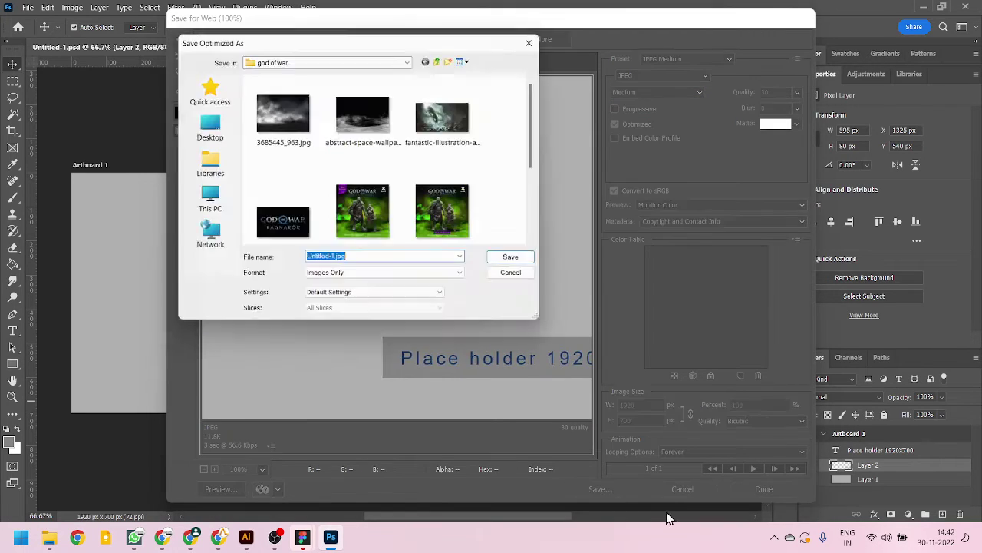
pyautogui.click(211, 212)
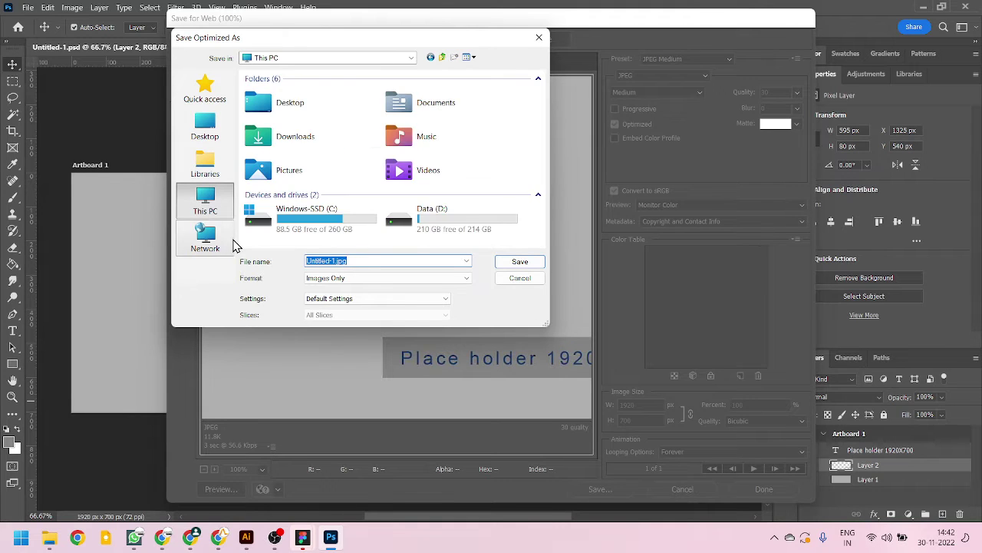
pyautogui.doubleClick(421, 217)
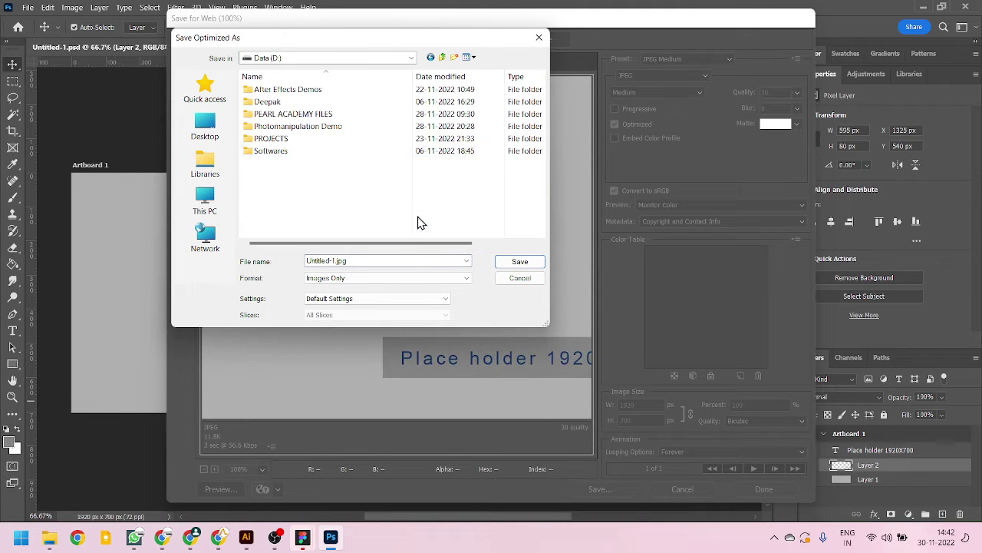
pyautogui.doubleClick(276, 139)
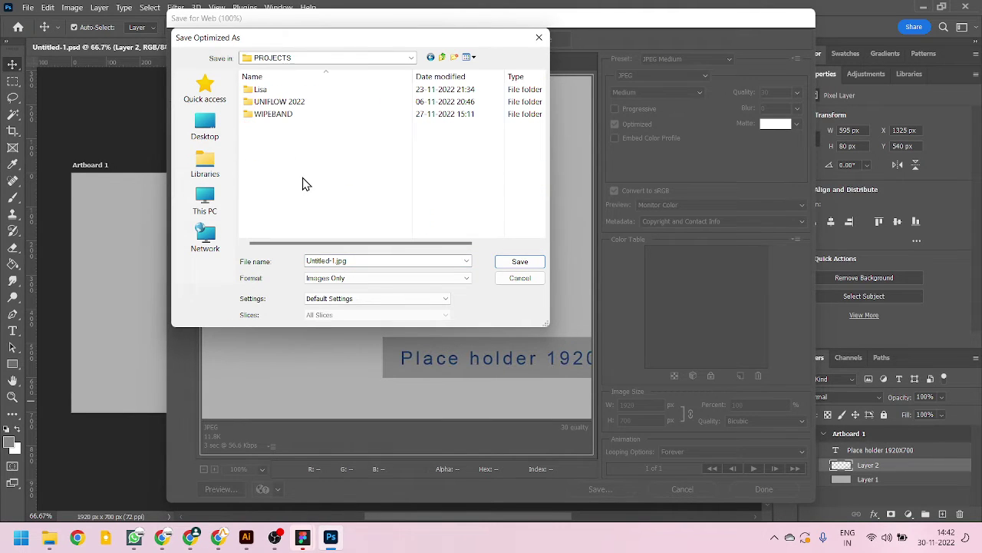
pyautogui.click(442, 57)
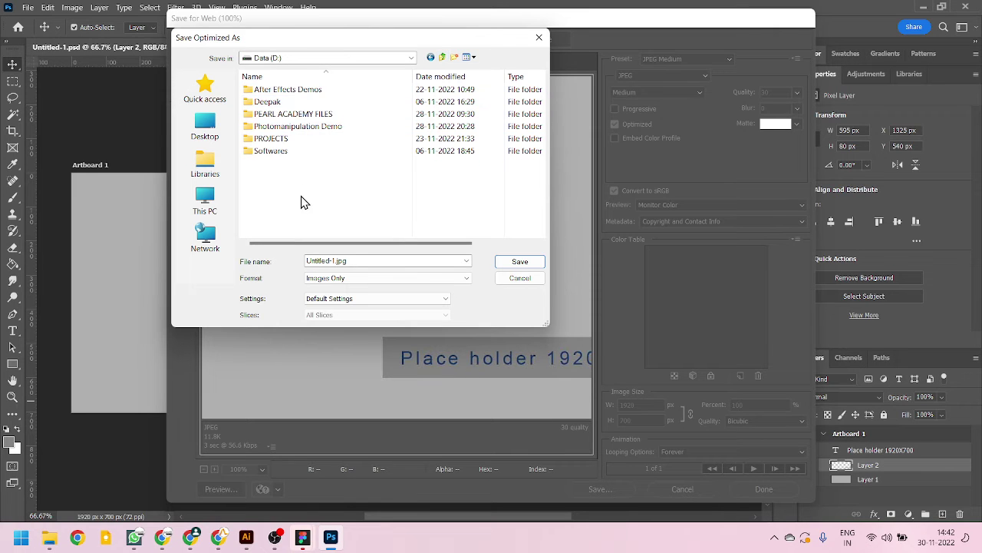
pyautogui.click(519, 261)
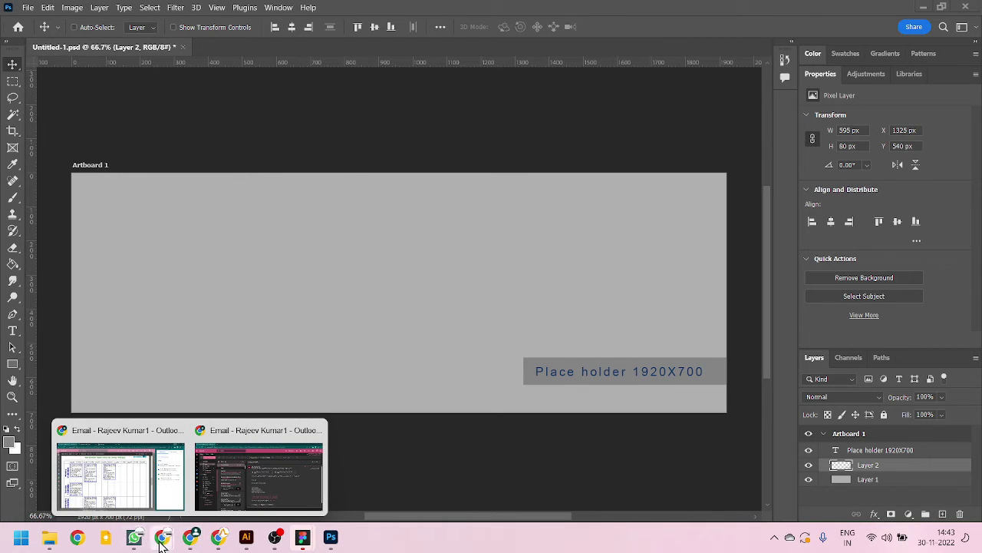
# Step: Switch to the Elementor editor in Chrome and preview the HOME page without the editing panel
pyautogui.click(195, 498)
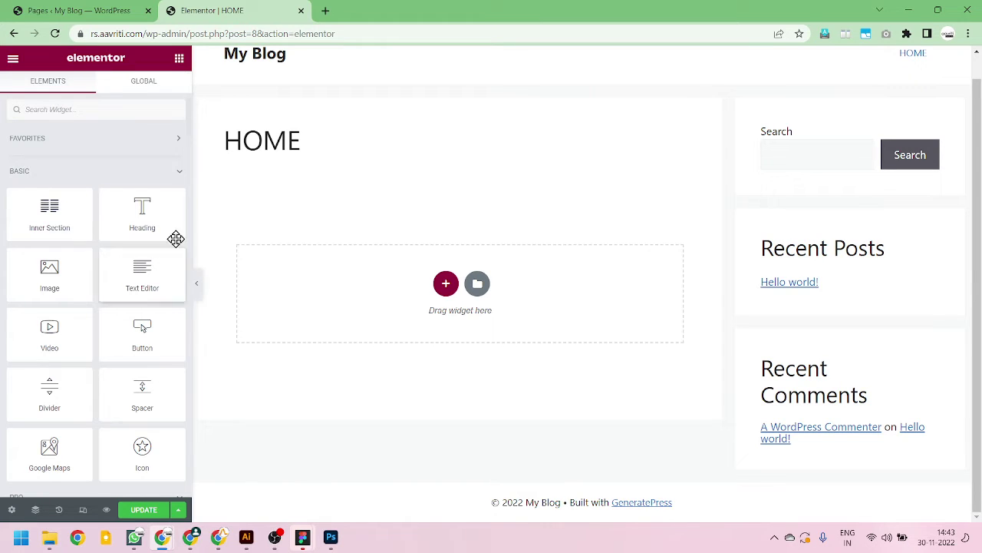
pyautogui.scroll(1, 883, 377)
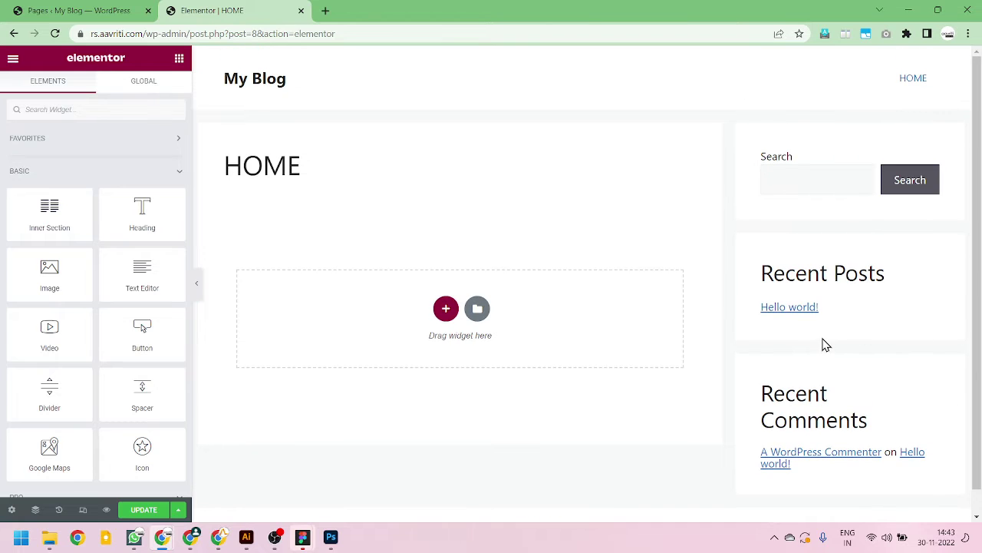
pyautogui.click(197, 285)
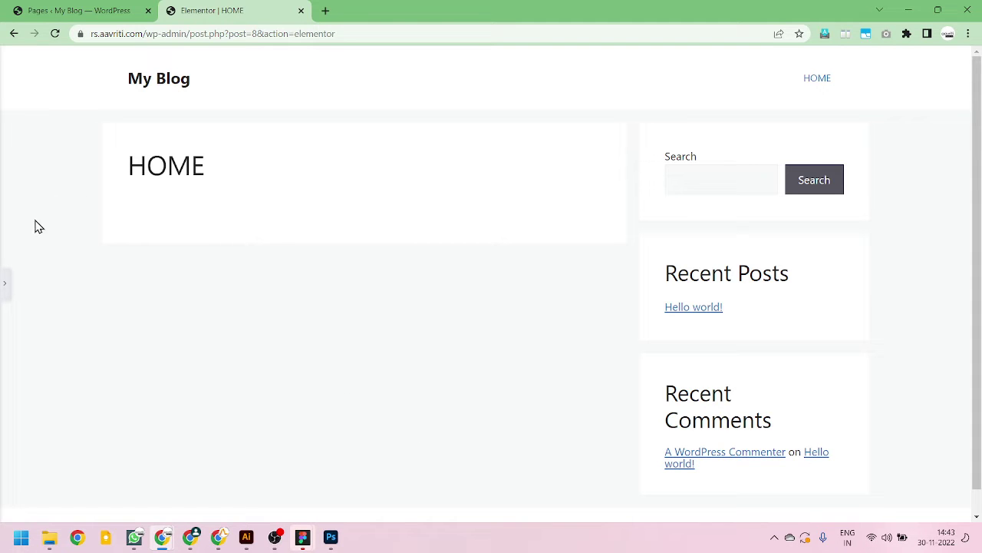
pyautogui.click(5, 285)
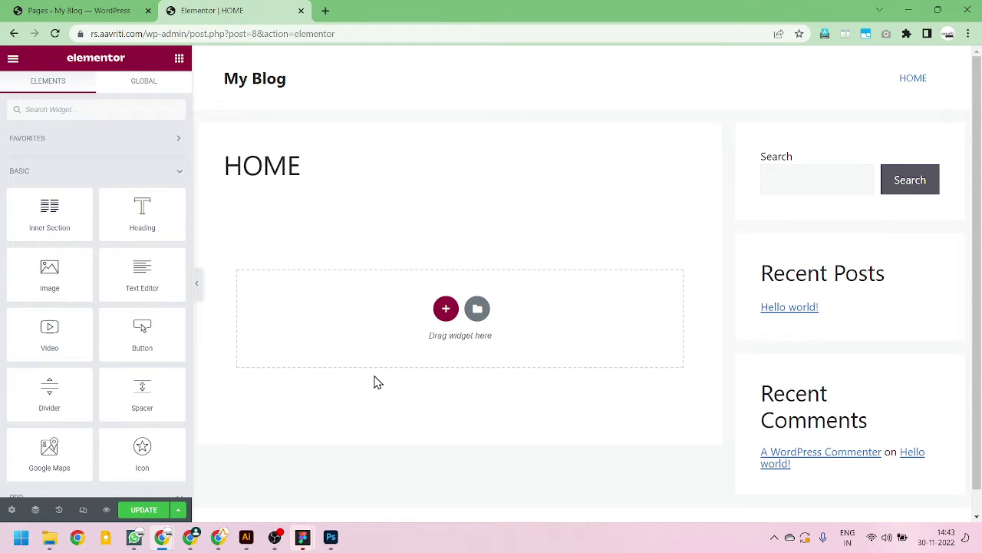
# Step: Hide the HOME page's title and set its page layout to Elementor Full Width
pyautogui.moveTo(222, 157); pyautogui.dragTo(366, 160)
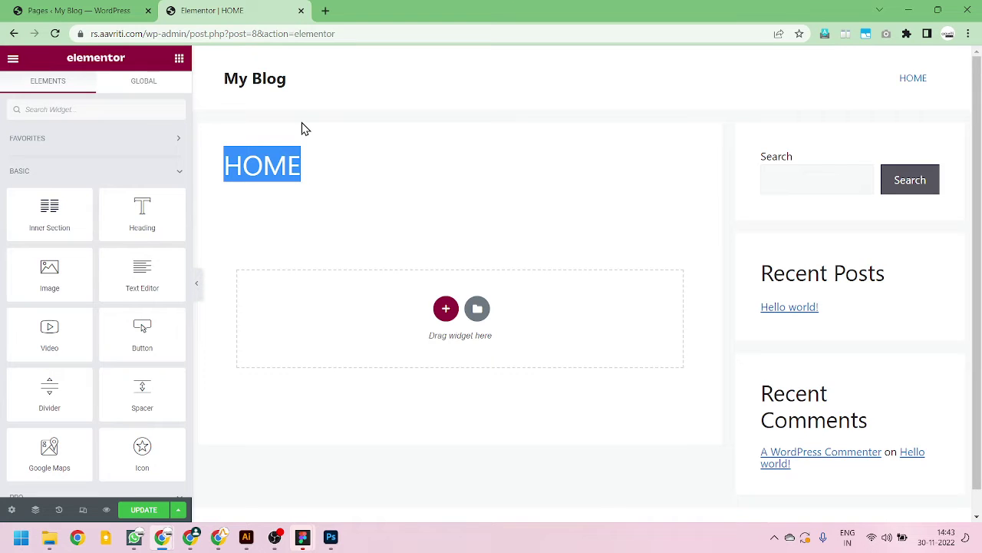
pyautogui.click(11, 509)
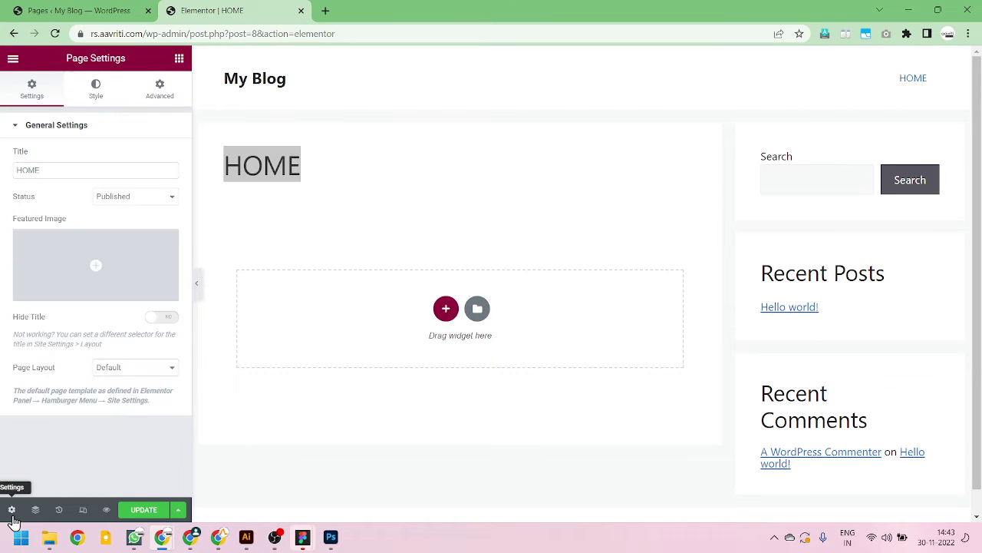
pyautogui.click(165, 322)
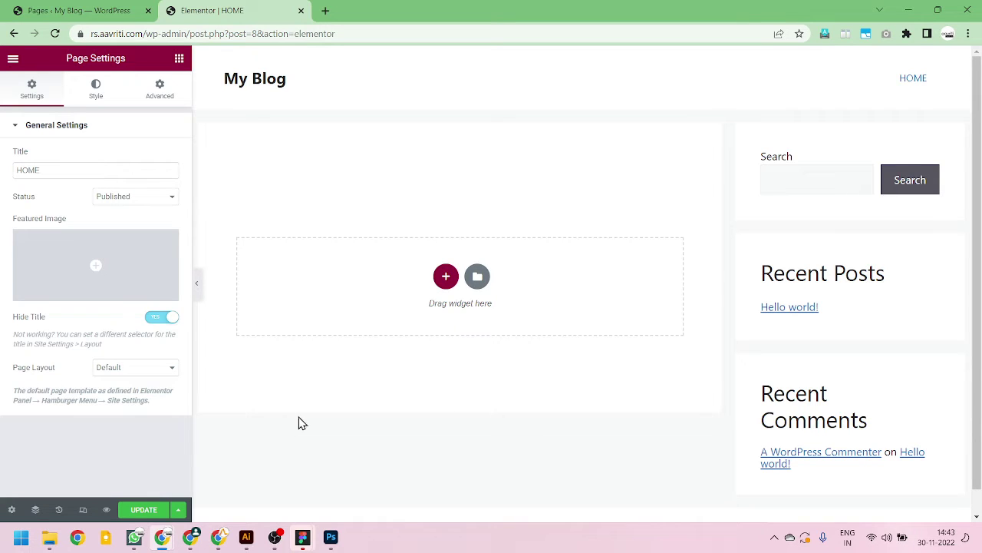
pyautogui.click(137, 371)
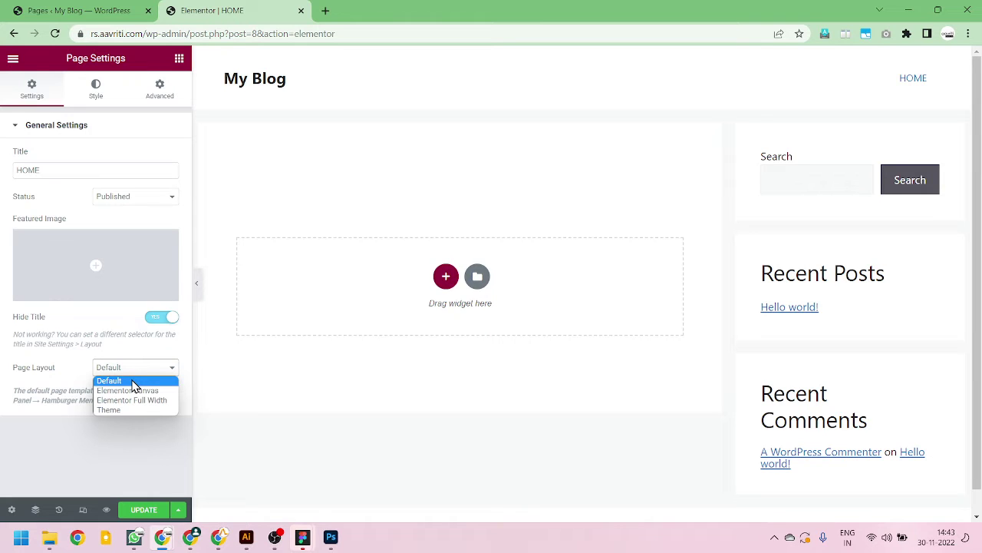
pyautogui.click(146, 400)
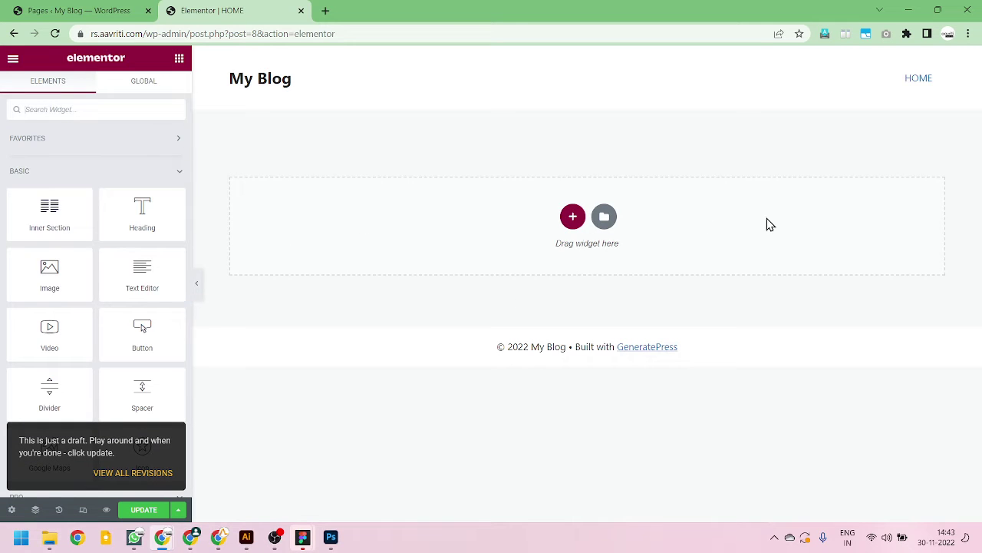
# Step: Preview the full-width page without the editing panel and view the HOME page on the live site
pyautogui.click(199, 287)
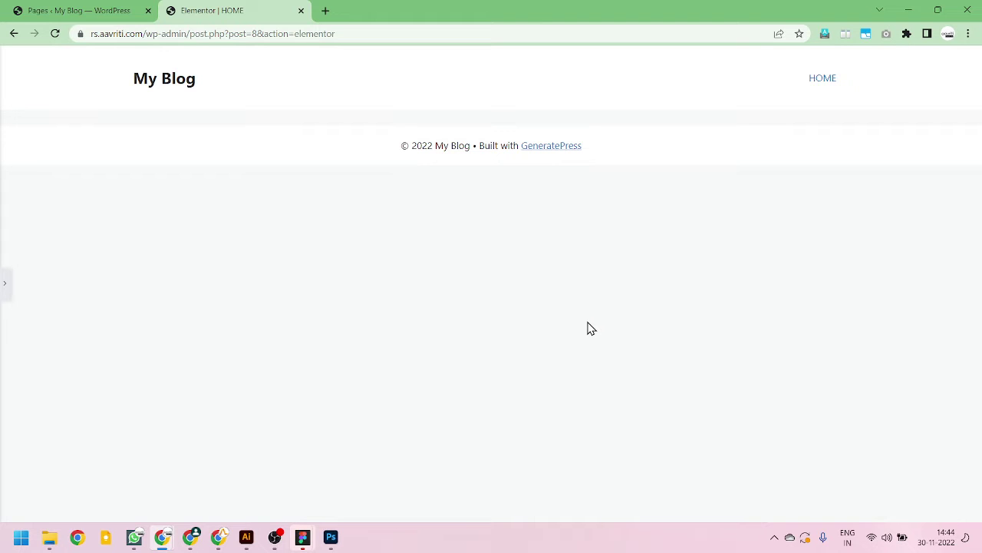
pyautogui.click(4, 283)
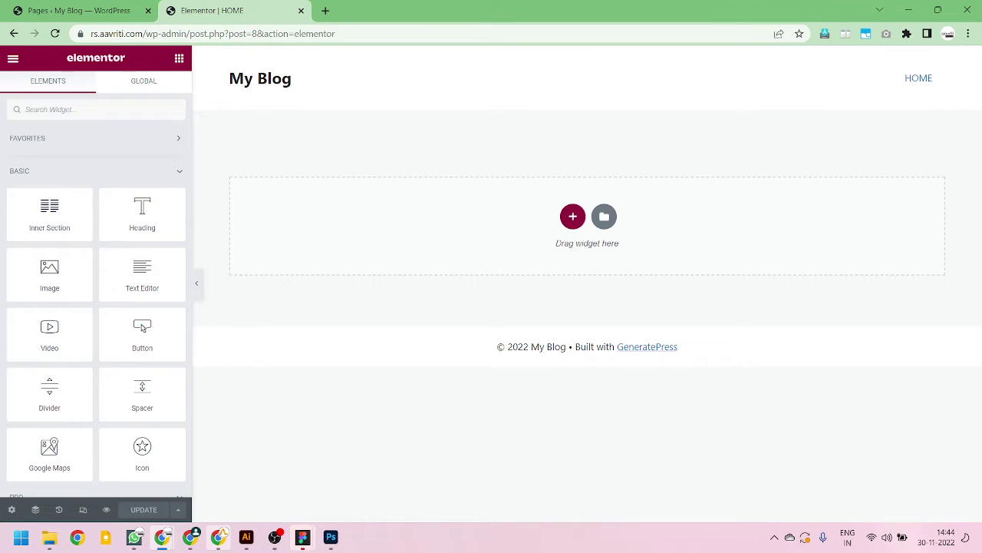
pyautogui.moveTo(195, 542)
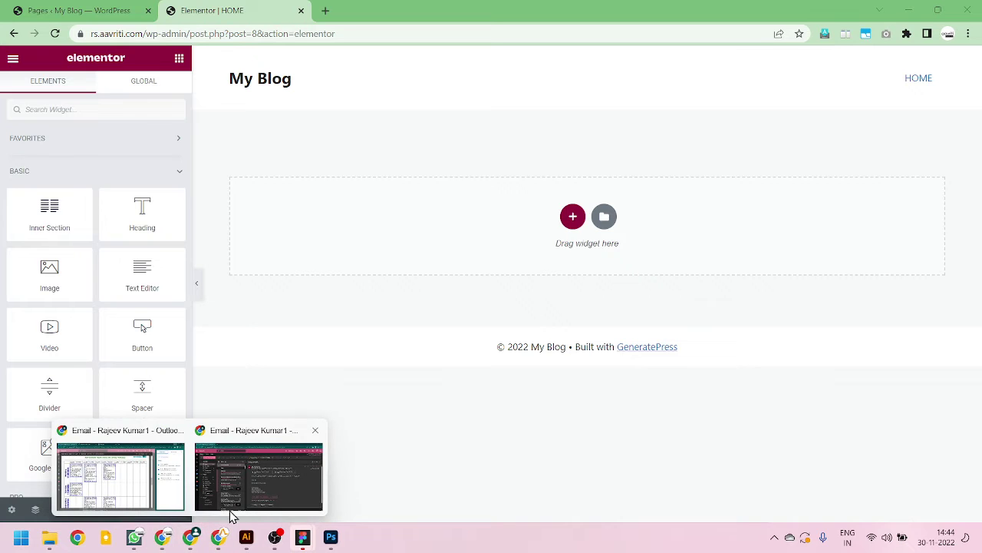
pyautogui.moveTo(164, 542)
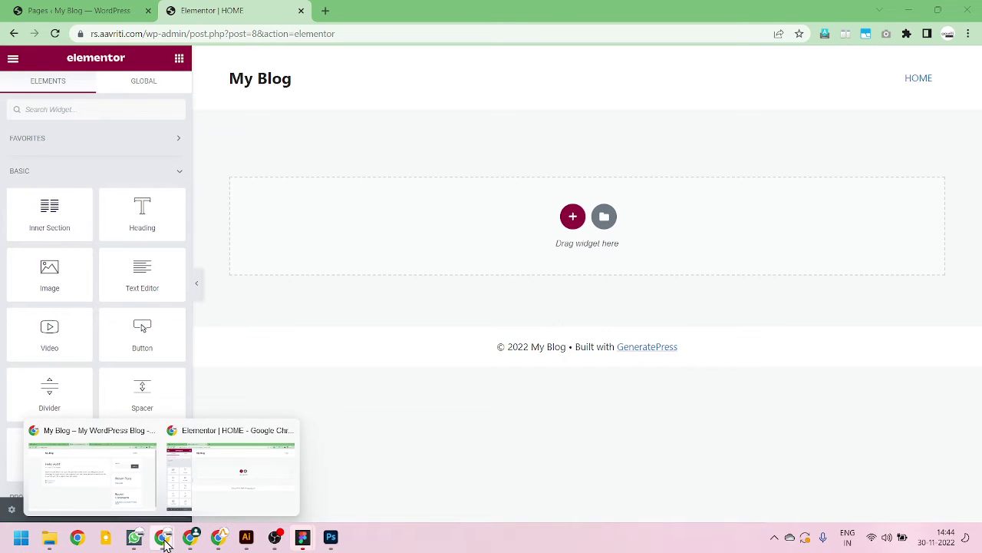
pyautogui.click(125, 472)
pyautogui.click(185, 35)
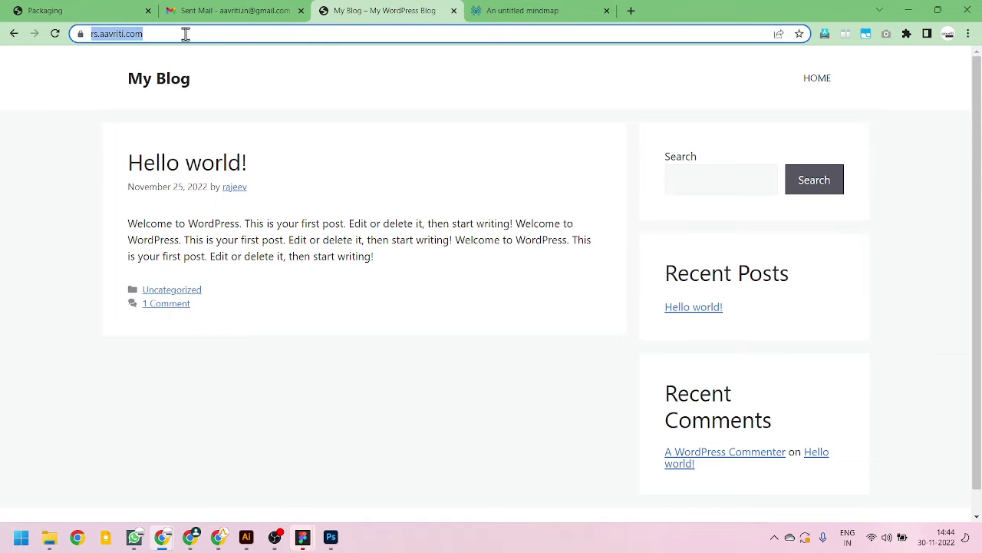
pyautogui.click(818, 79)
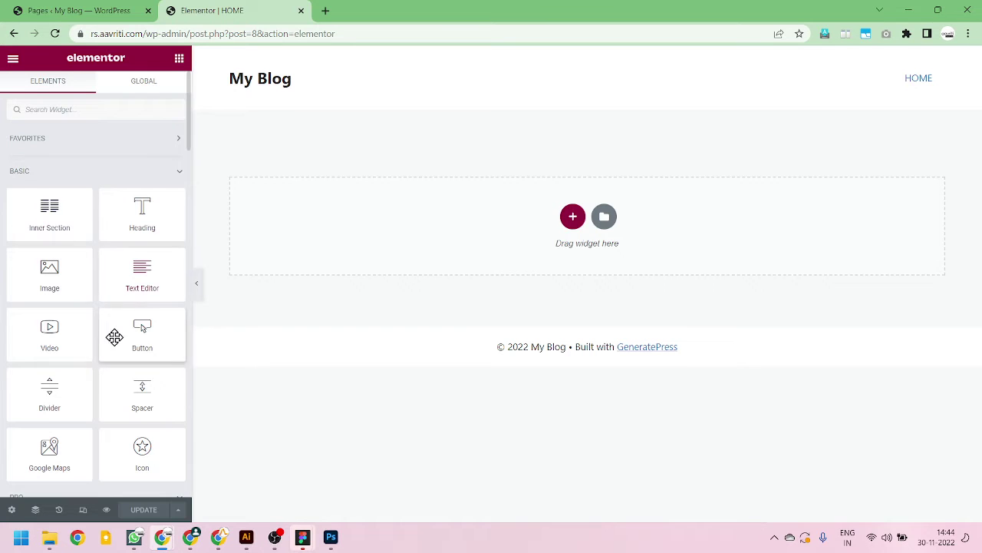
# Step: Look through the Basic and Pro widgets in Elementor and collapse both categories
pyautogui.scroll(-2, 123, 361)
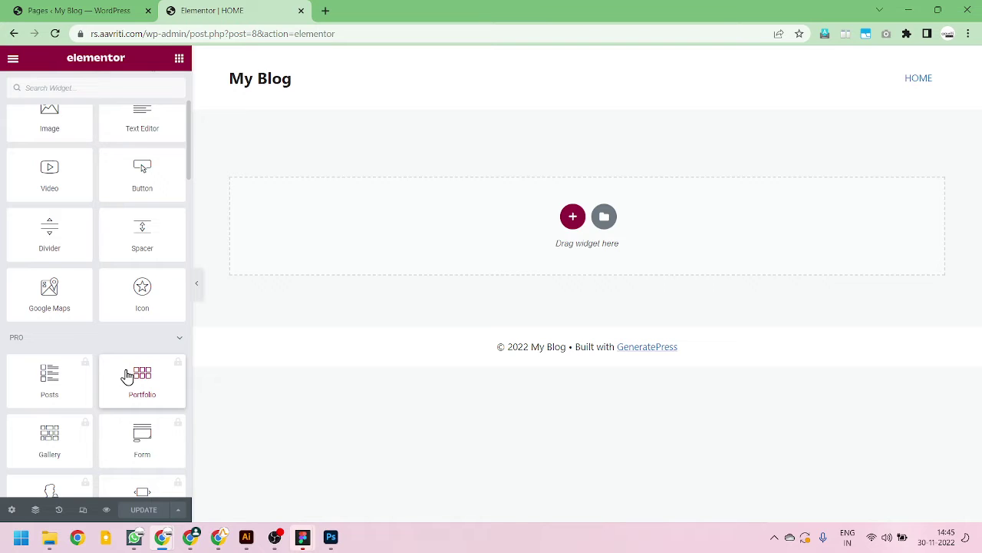
pyautogui.scroll(-1, 44, 324)
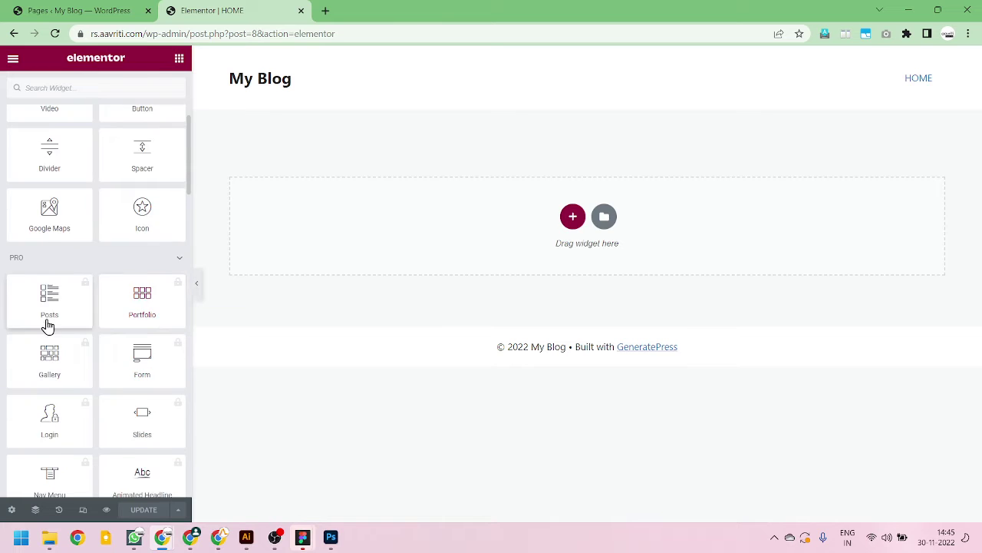
pyautogui.scroll(4, 76, 247)
pyautogui.scroll(-1, 77, 233)
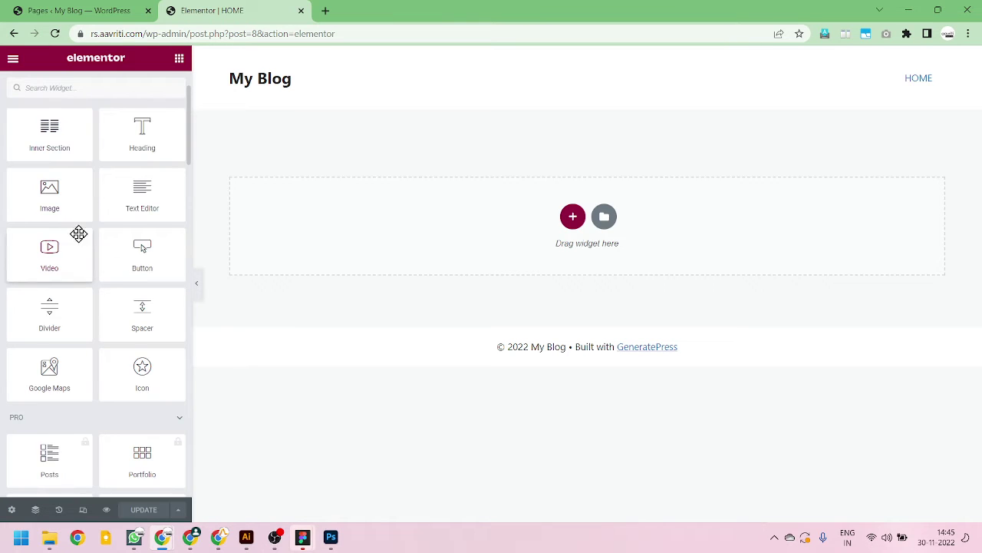
pyautogui.scroll(1, 21, 220)
pyautogui.click(181, 172)
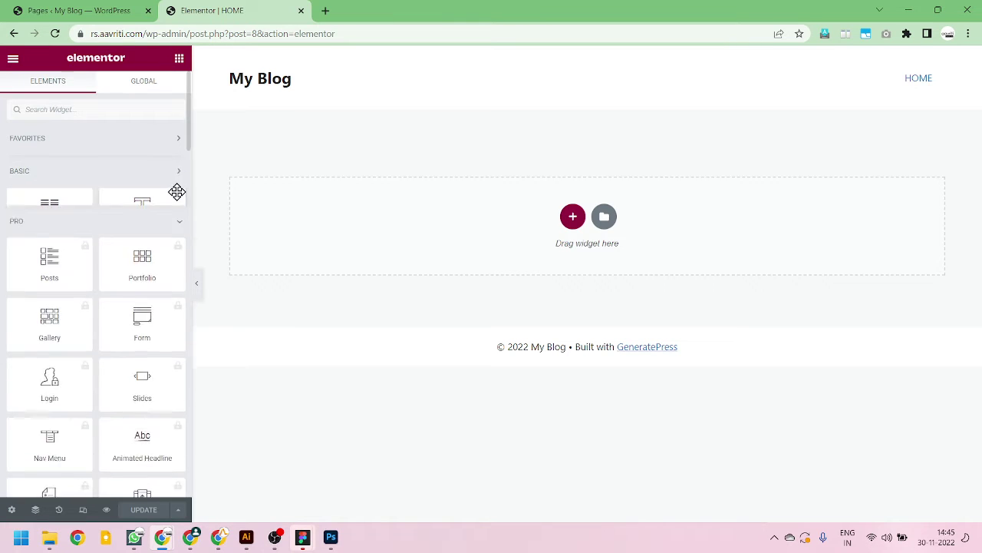
pyautogui.click(178, 215)
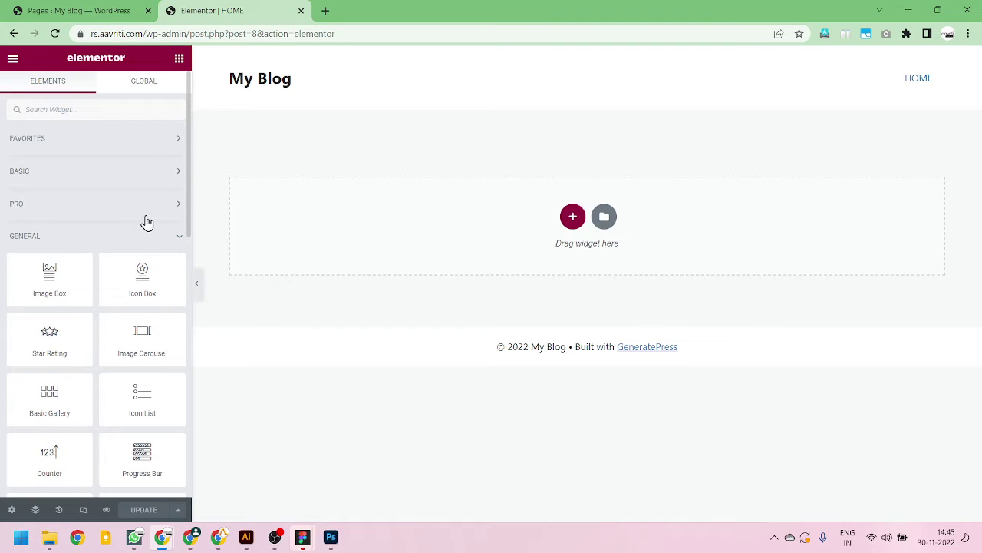
# Step: Look through the Pro and General widgets, add an Image Carousel to the HOME page and open its section's settings
pyautogui.click(176, 206)
pyautogui.scroll(-1, 73, 276)
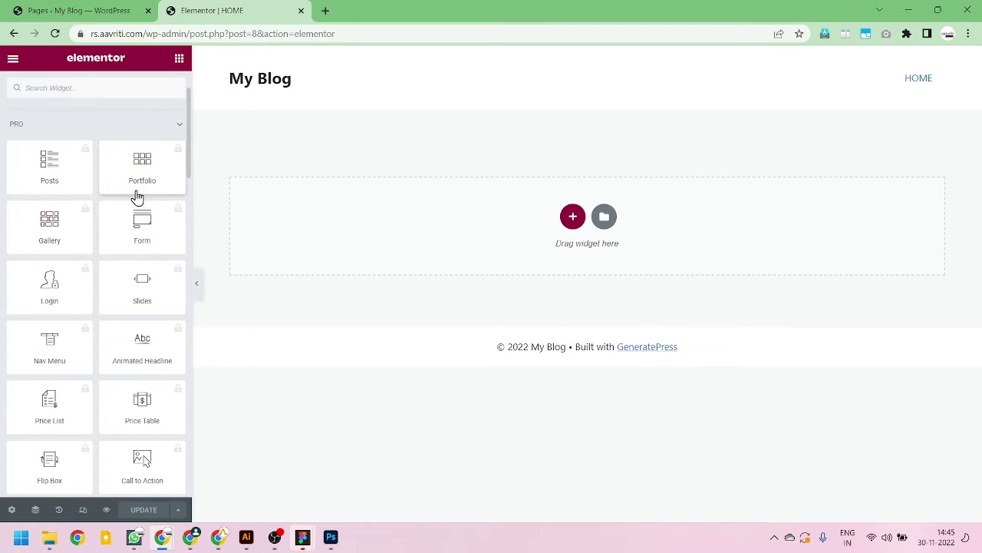
pyautogui.click(178, 125)
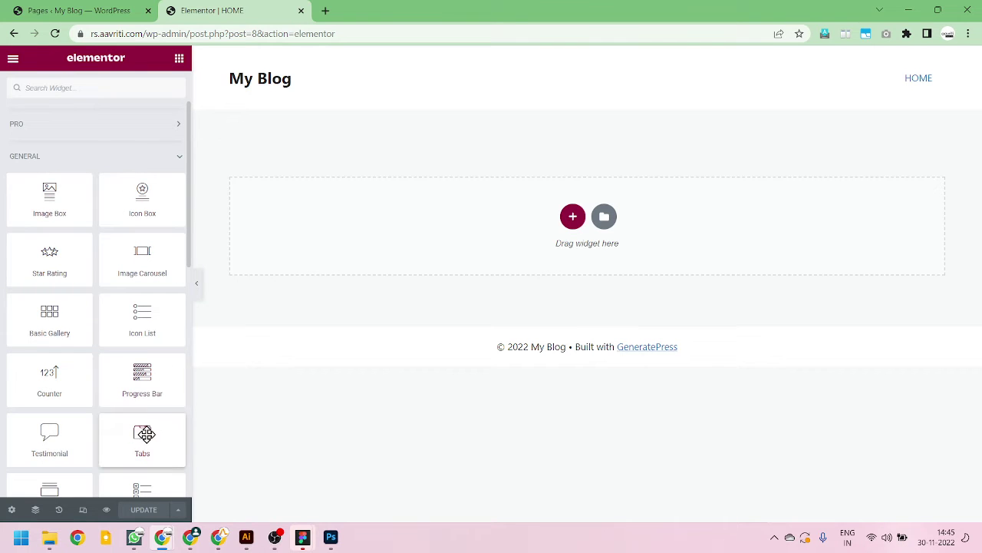
pyautogui.scroll(-1, 114, 343)
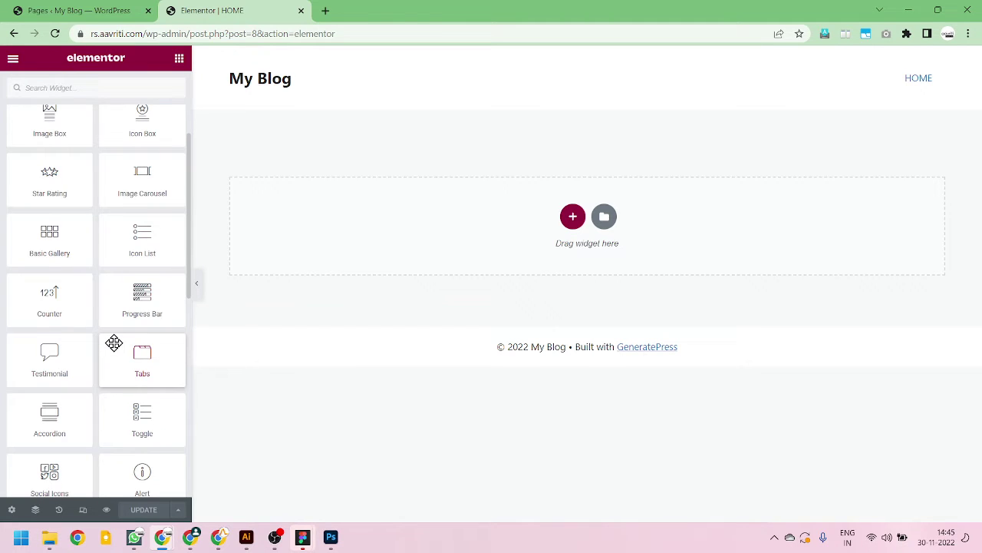
pyautogui.scroll(1, 115, 342)
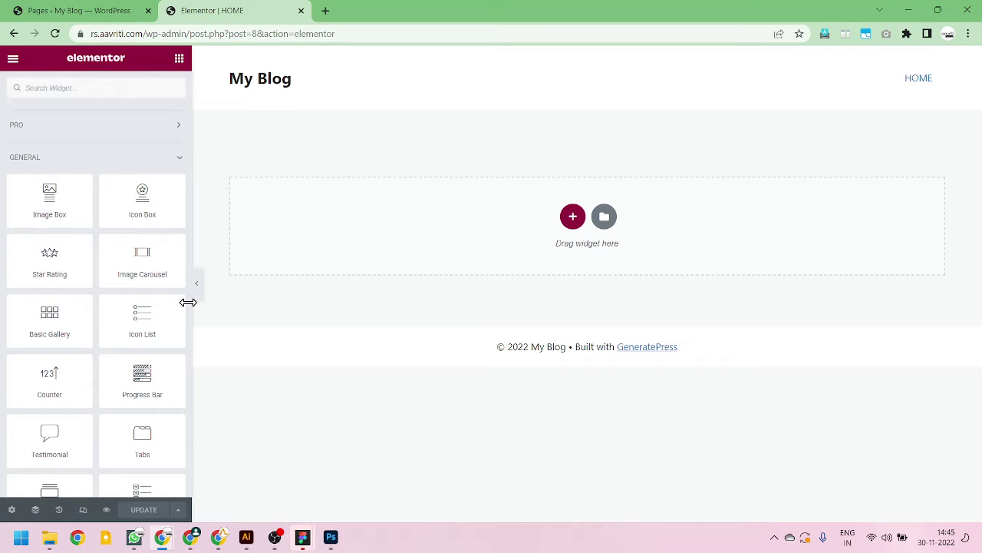
pyautogui.moveTo(143, 258); pyautogui.dragTo(587, 220)
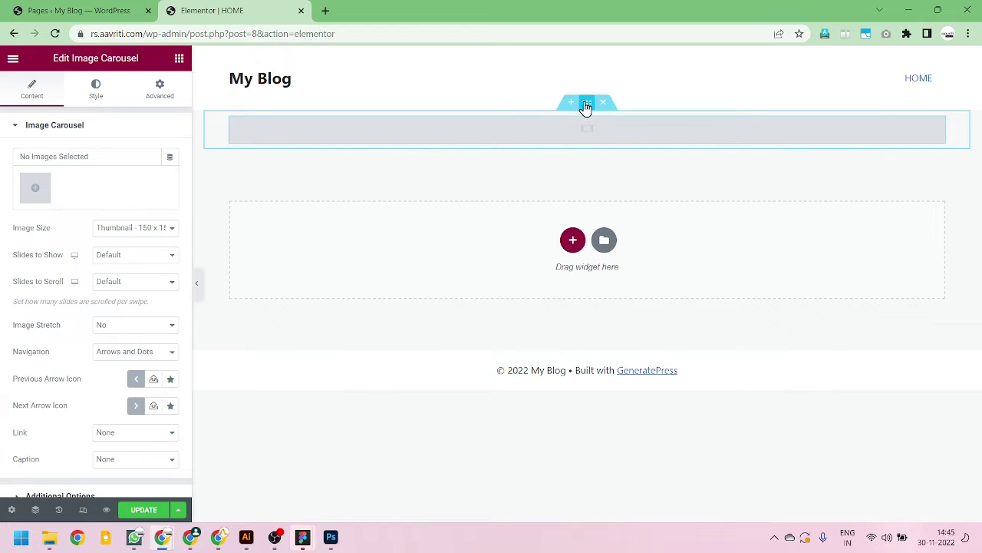
pyautogui.click(586, 105)
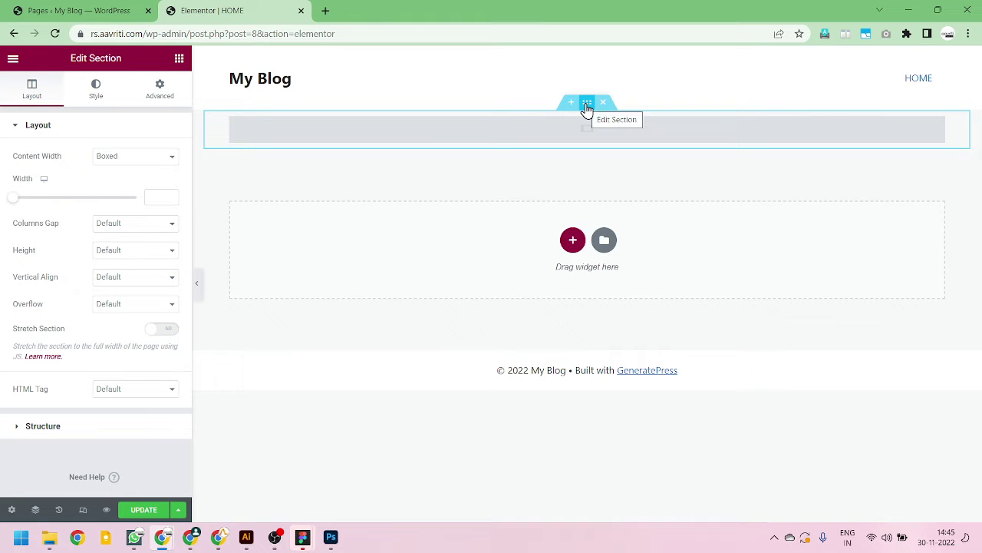
# Step: Switch to Figma to examine the Home frame's banner area in the RS Fly Ash Bricks design, and return to Elementor
pyautogui.moveTo(302, 536)
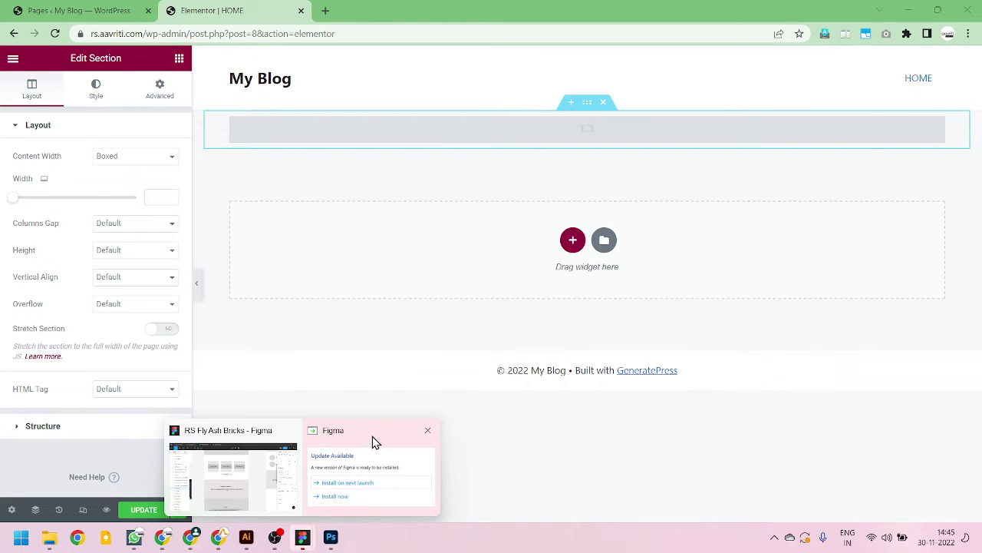
pyautogui.click(230, 473)
pyautogui.scroll(5, 322, 291)
pyautogui.scroll(4, 276, 380)
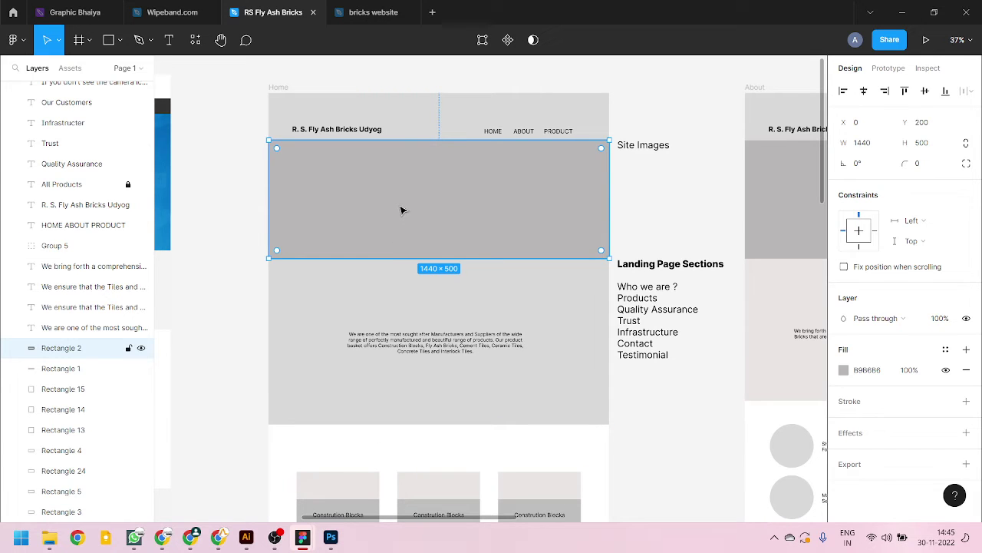
pyautogui.hotkey('alt', 'Tab')
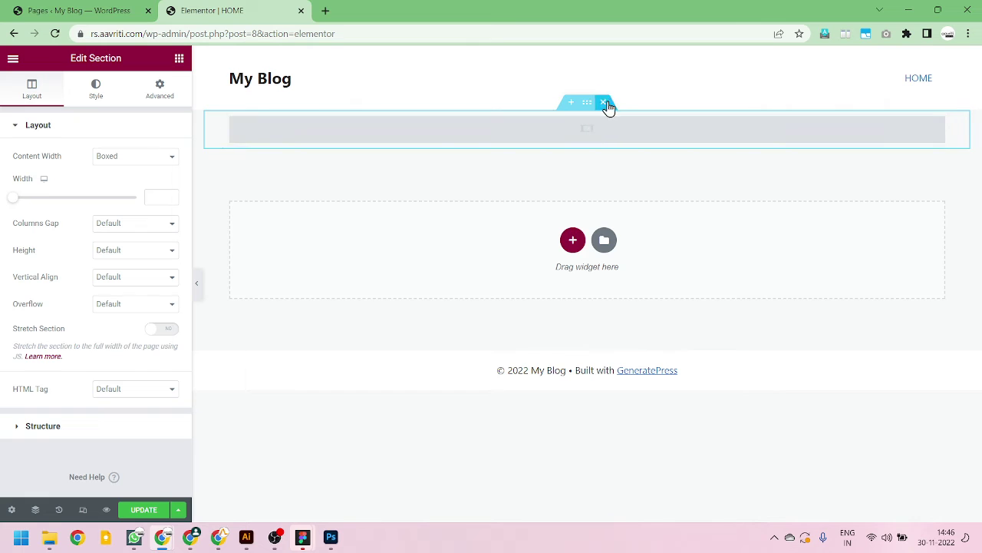
# Step: Show the Navigator, examine the section, column and Image Carousel hierarchy, and view the carousel's media library without choosing images
pyautogui.click(35, 510)
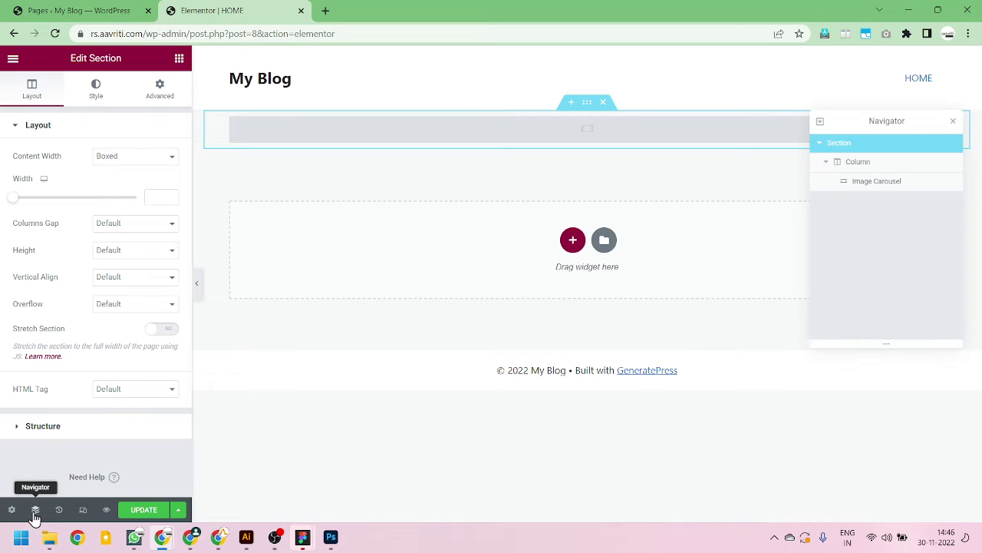
pyautogui.moveTo(851, 120); pyautogui.dragTo(781, 159)
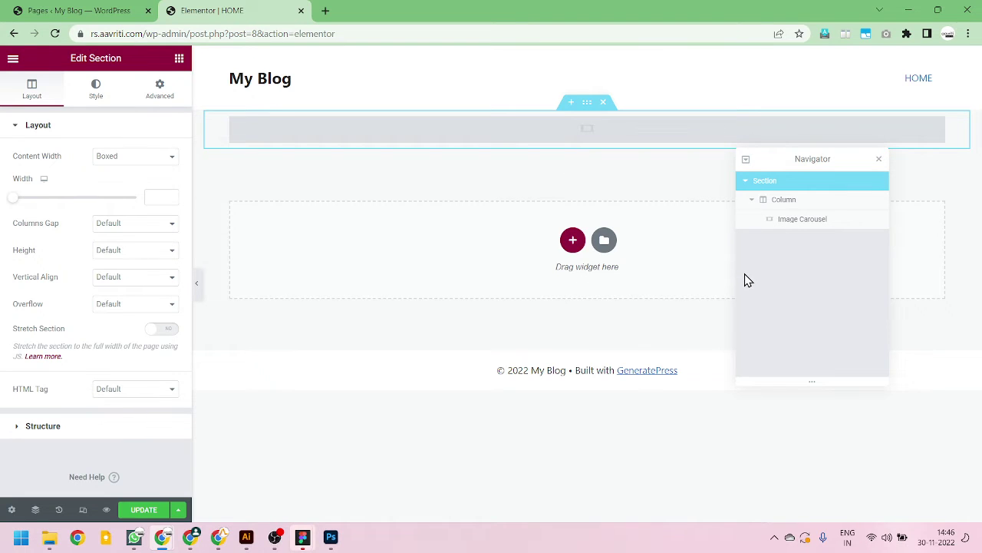
pyautogui.click(746, 181)
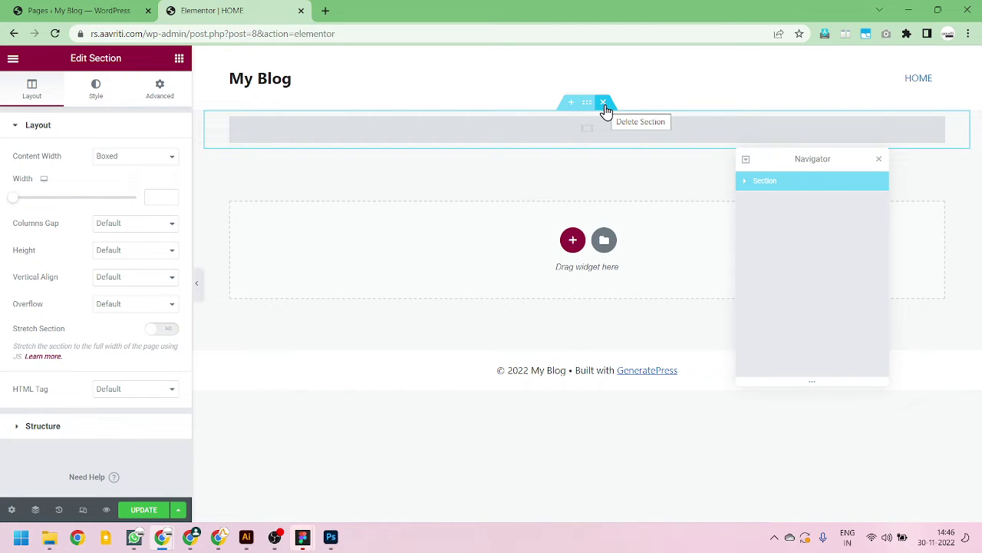
pyautogui.click(744, 187)
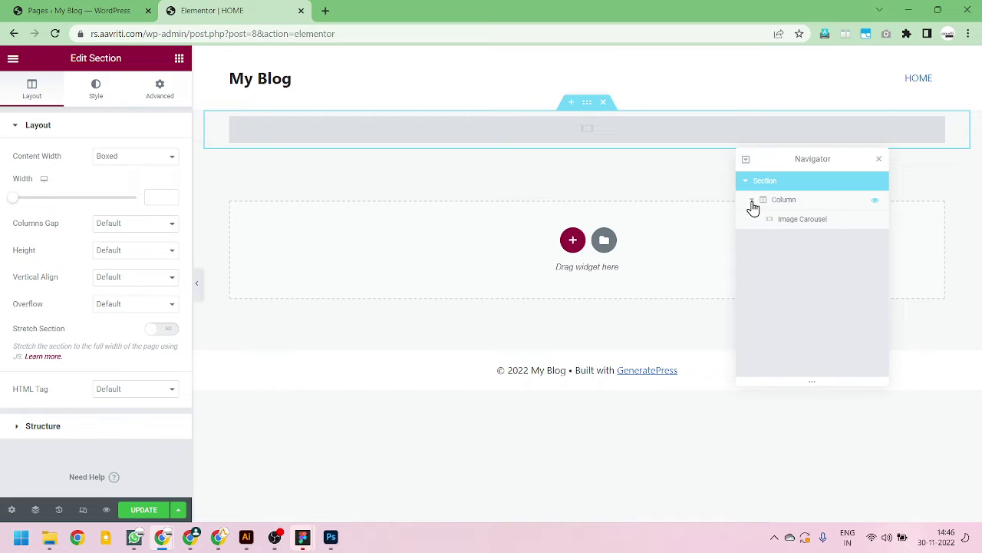
pyautogui.click(795, 226)
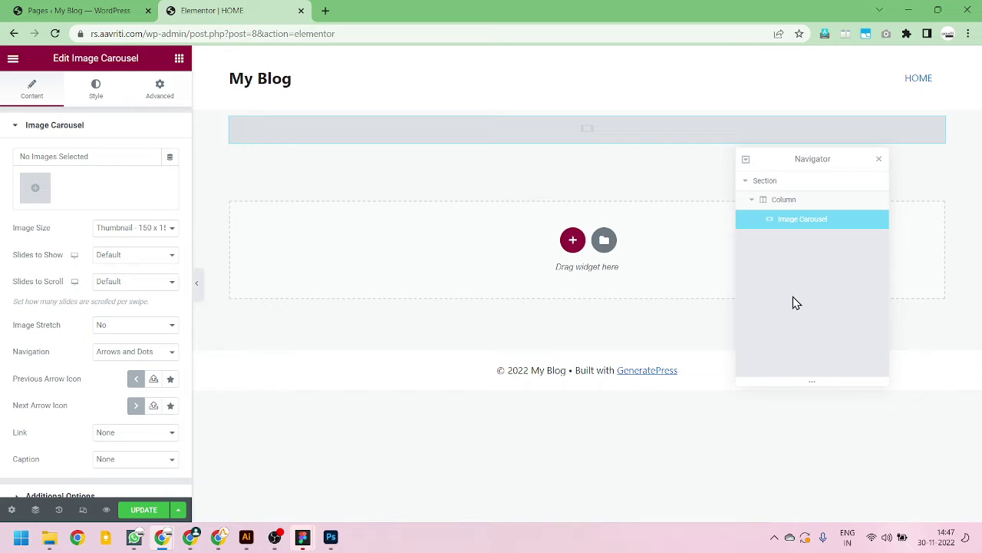
pyautogui.click(33, 192)
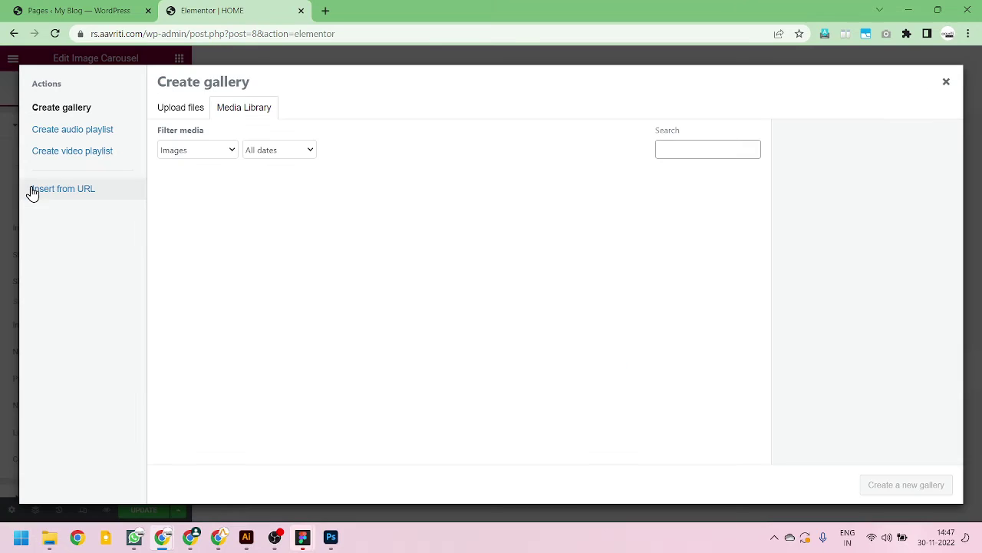
pyautogui.click(946, 82)
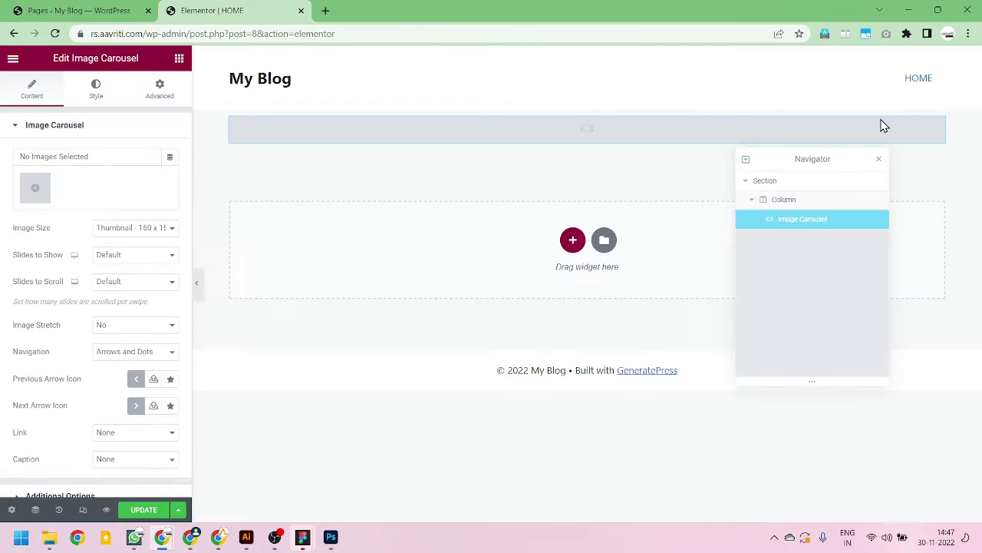
# Step: Review the column's layout settings and the section's Layout, Style and Advanced settings
pyautogui.click(795, 204)
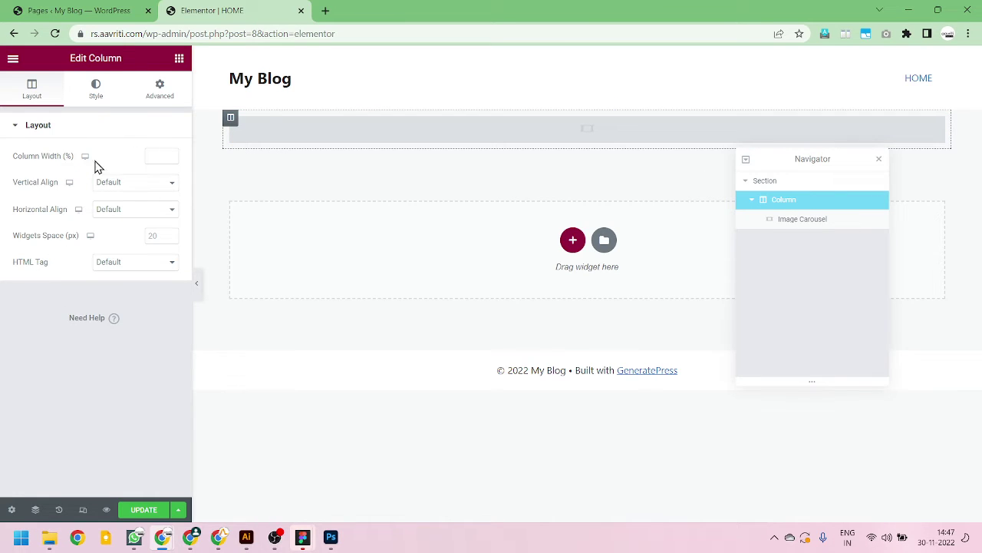
pyautogui.click(775, 186)
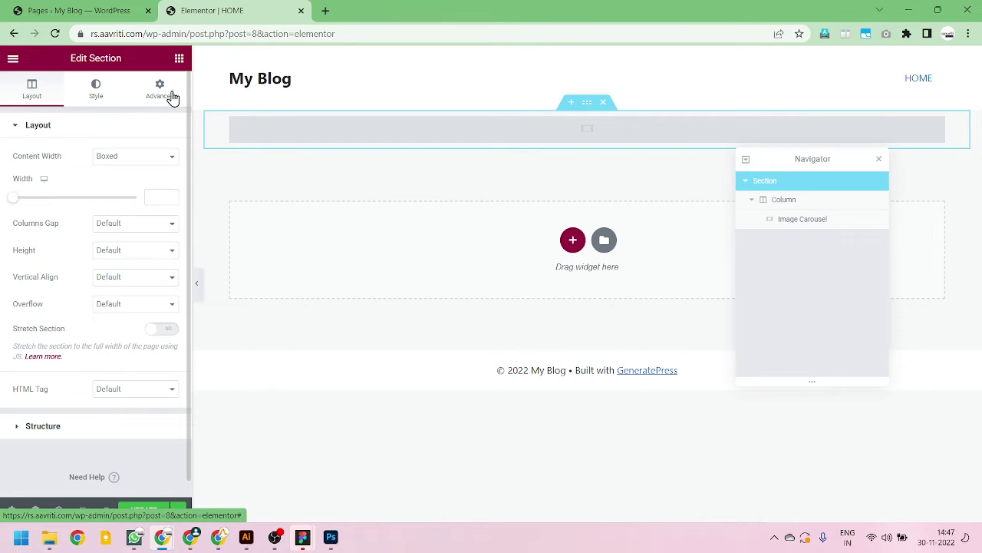
pyautogui.click(36, 99)
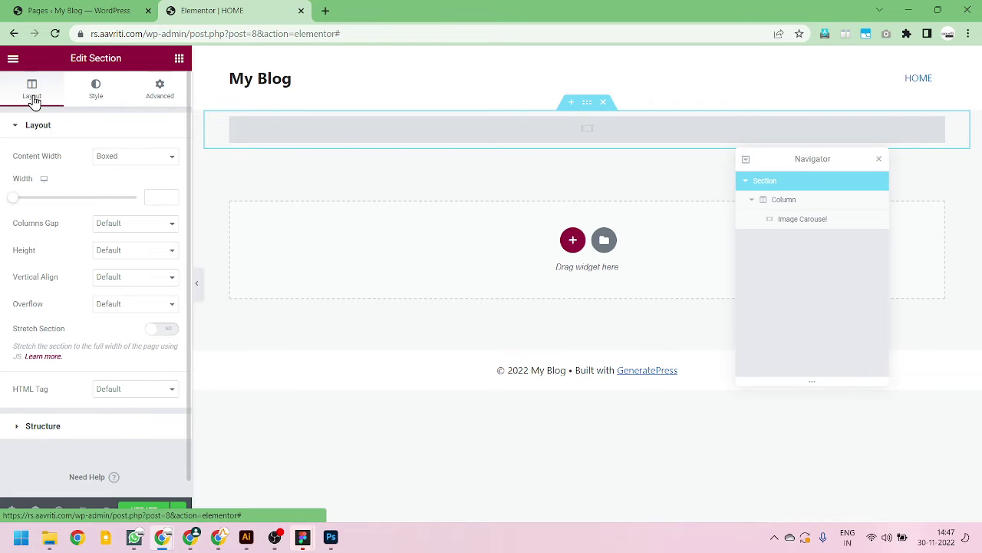
pyautogui.click(87, 92)
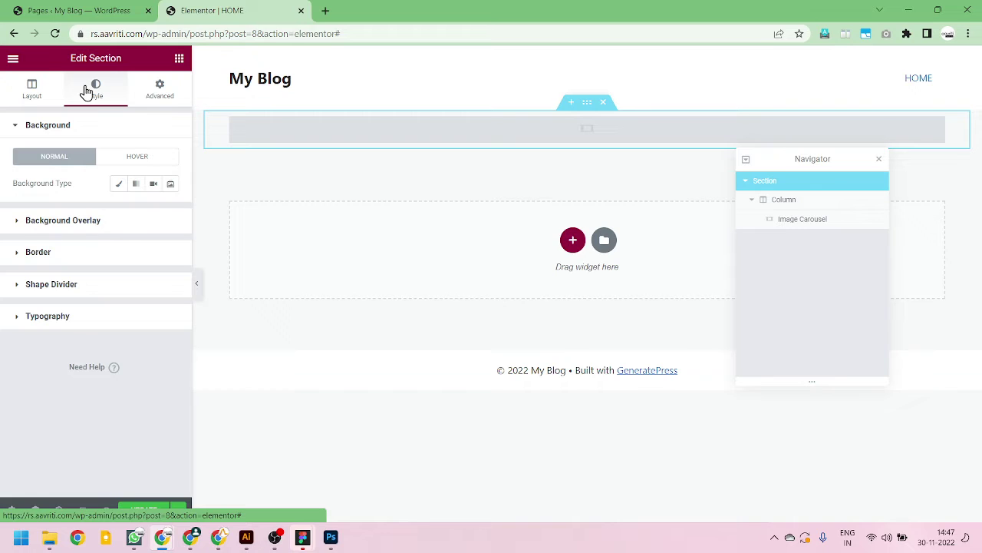
pyautogui.click(157, 91)
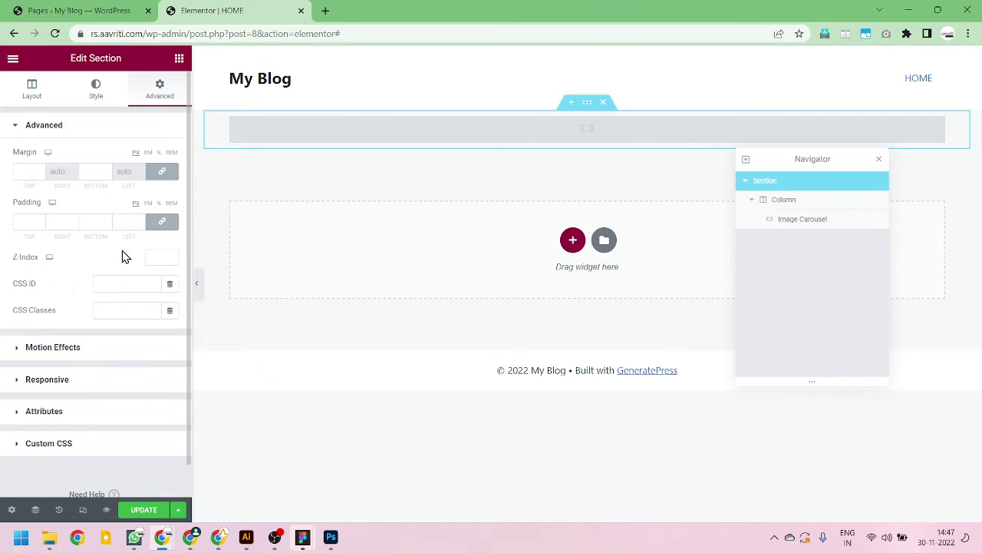
pyautogui.click(38, 92)
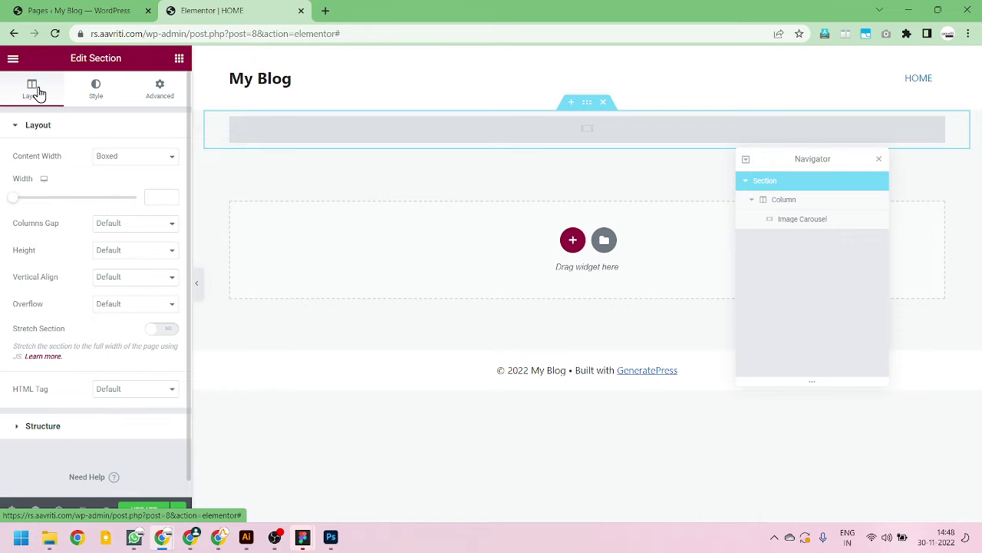
# Step: Move the Navigator aside, close it and show it again
pyautogui.moveTo(839, 161); pyautogui.dragTo(938, 159)
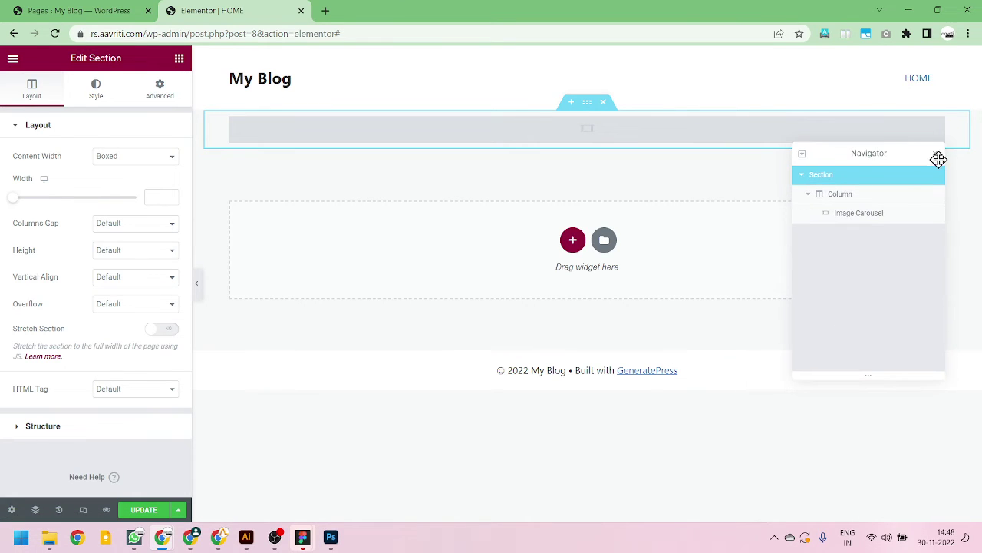
pyautogui.click(937, 154)
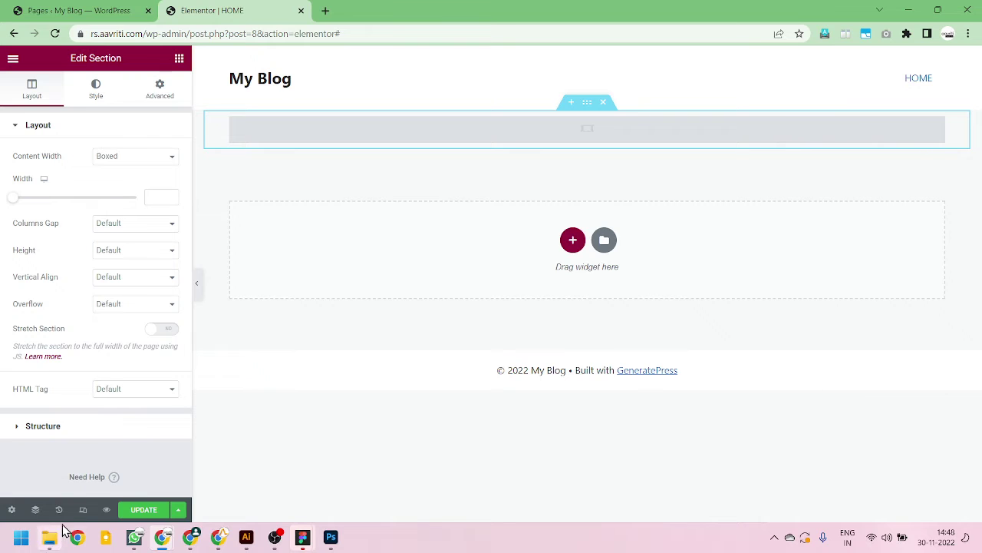
pyautogui.click(35, 510)
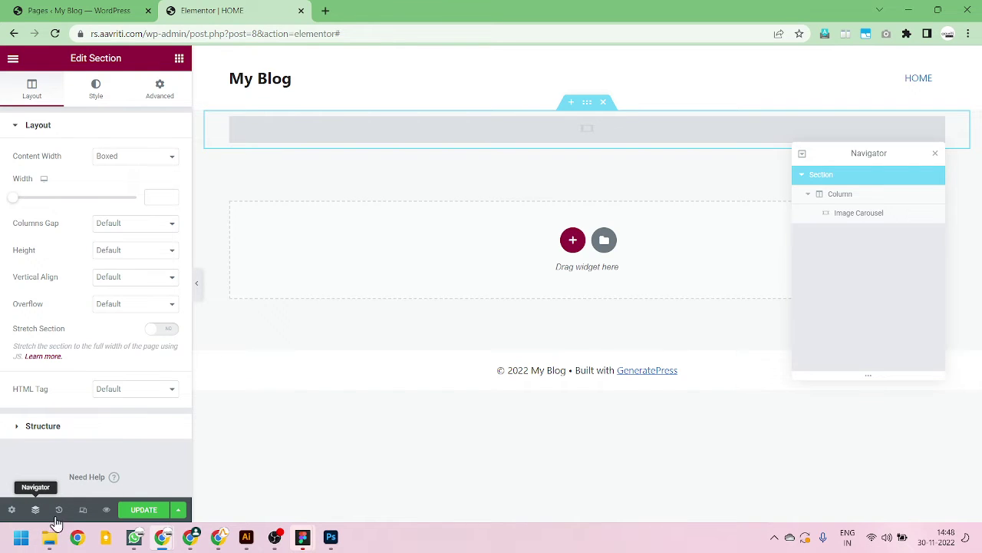
# Step: Select the Image Carousel in the Navigator and review its content options
pyautogui.click(857, 222)
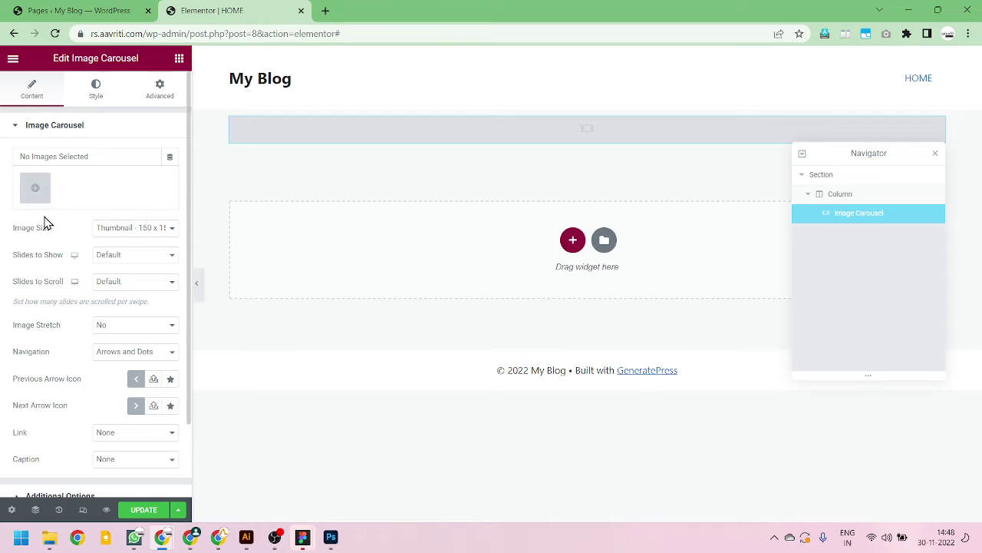
pyautogui.scroll(-2, 49, 340)
pyautogui.scroll(2, 48, 344)
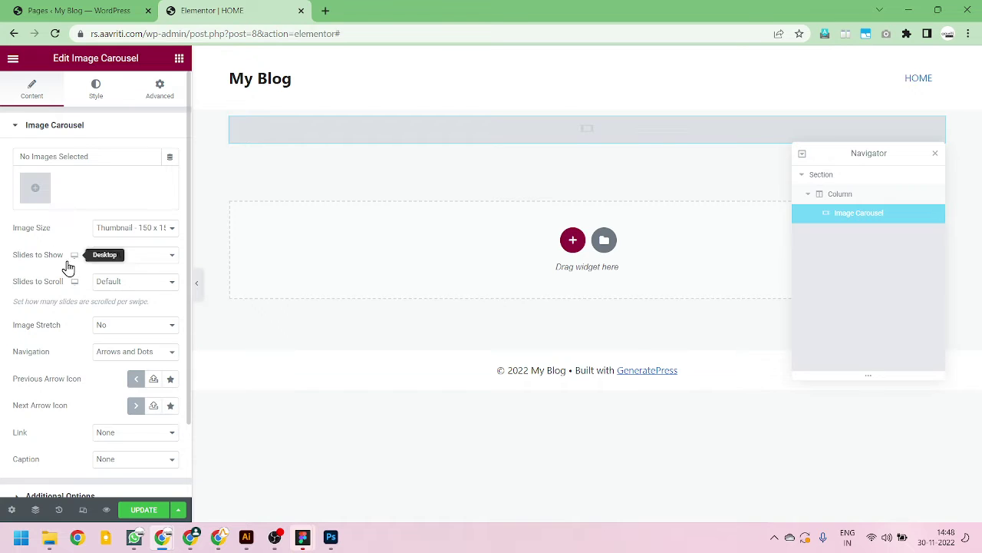
pyautogui.scroll(-2, 66, 264)
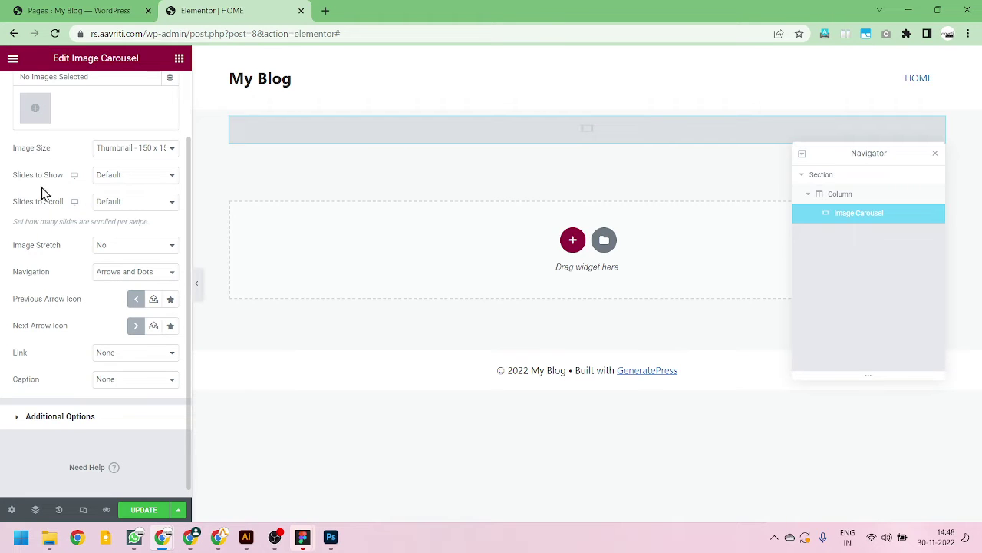
pyautogui.scroll(2, 46, 353)
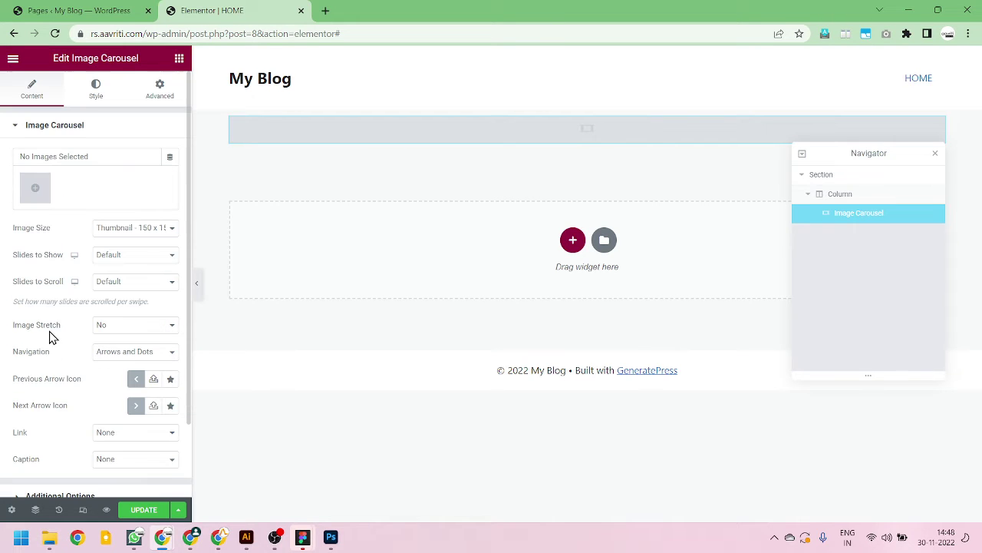
# Step: Upload Untitled-1.jpg from Data (D:) to the media library for the Image Carousel's gallery
pyautogui.click(36, 190)
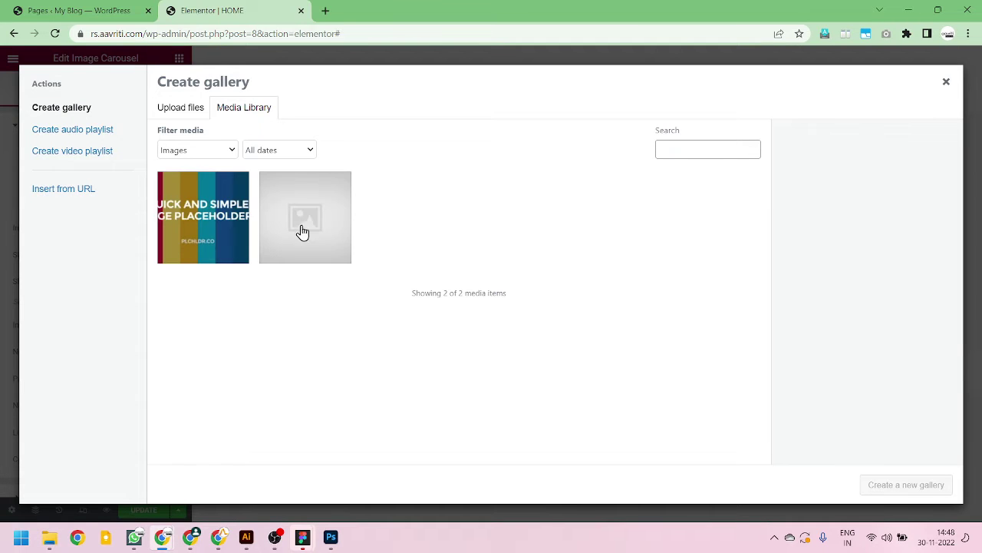
pyautogui.click(180, 112)
pyautogui.click(586, 294)
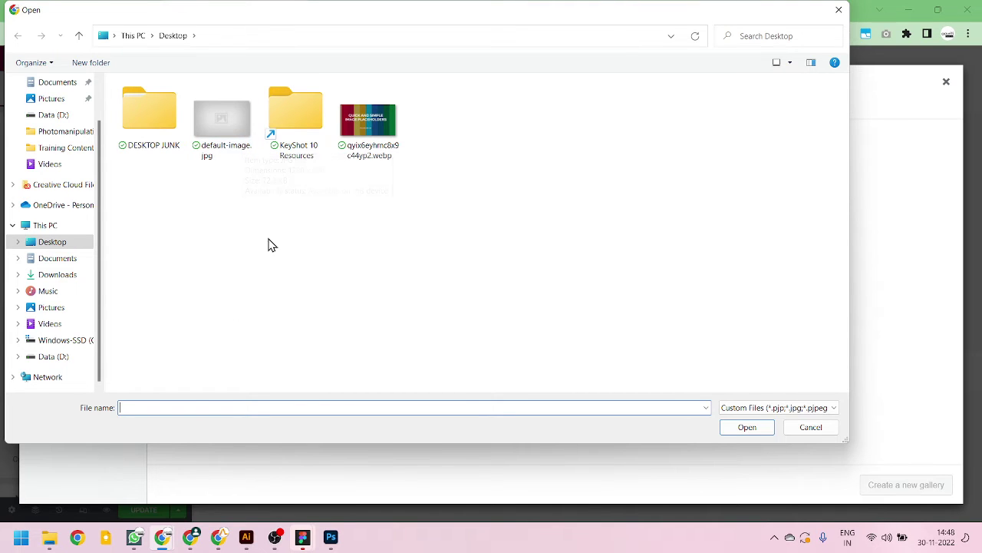
pyautogui.click(58, 341)
pyautogui.click(58, 353)
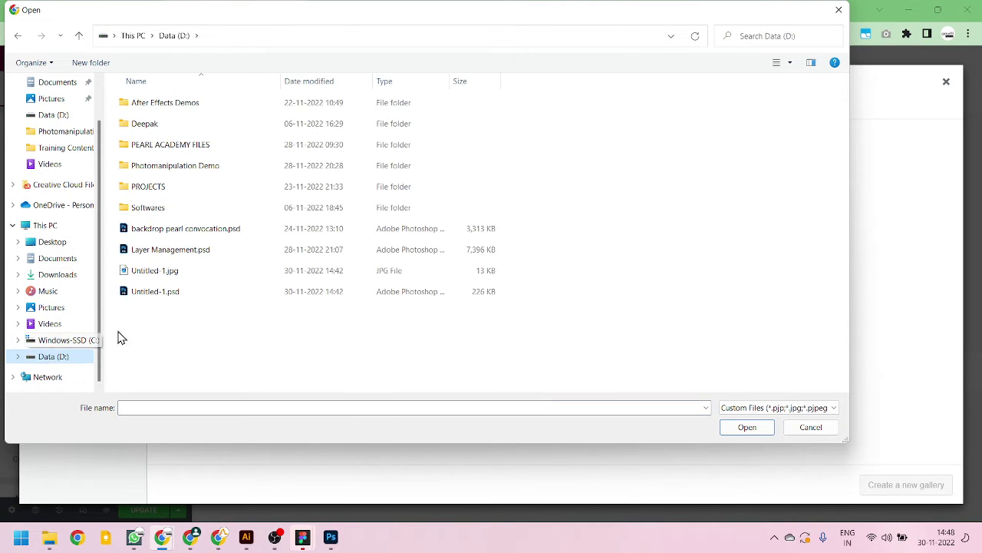
pyautogui.click(168, 279)
pyautogui.click(756, 433)
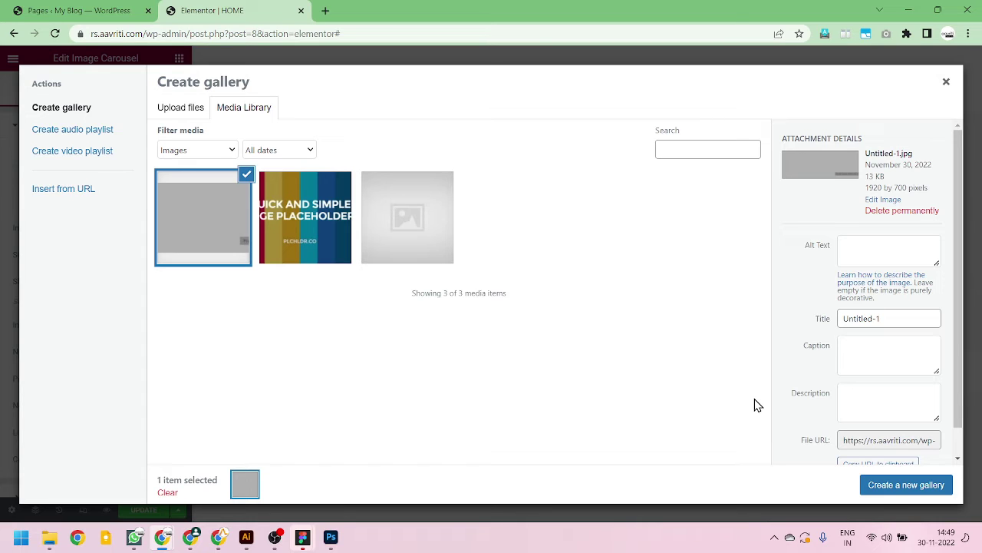
# Step: Switch to Photoshop and fill Layer 1, the placeholder banner's background, with pink
pyautogui.click(330, 537)
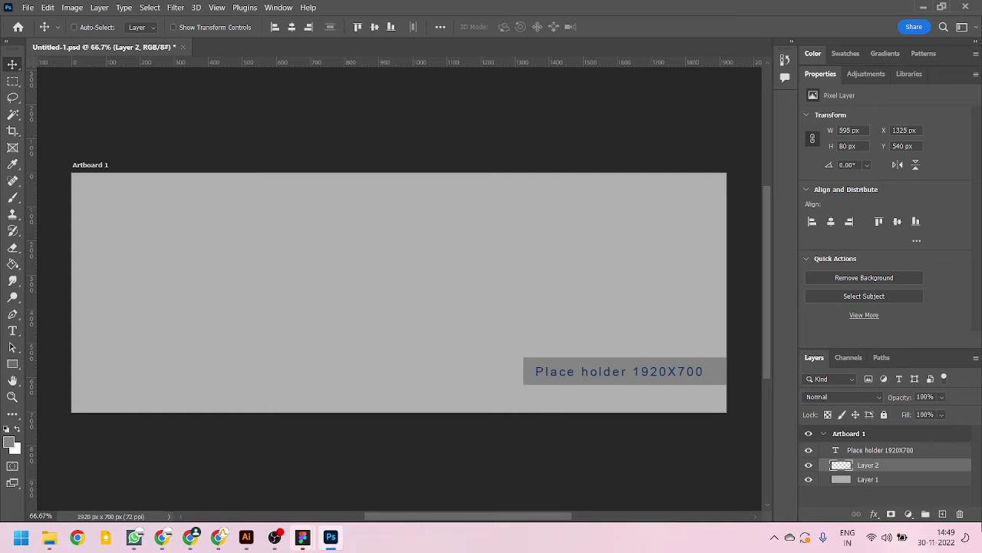
pyautogui.click(909, 482)
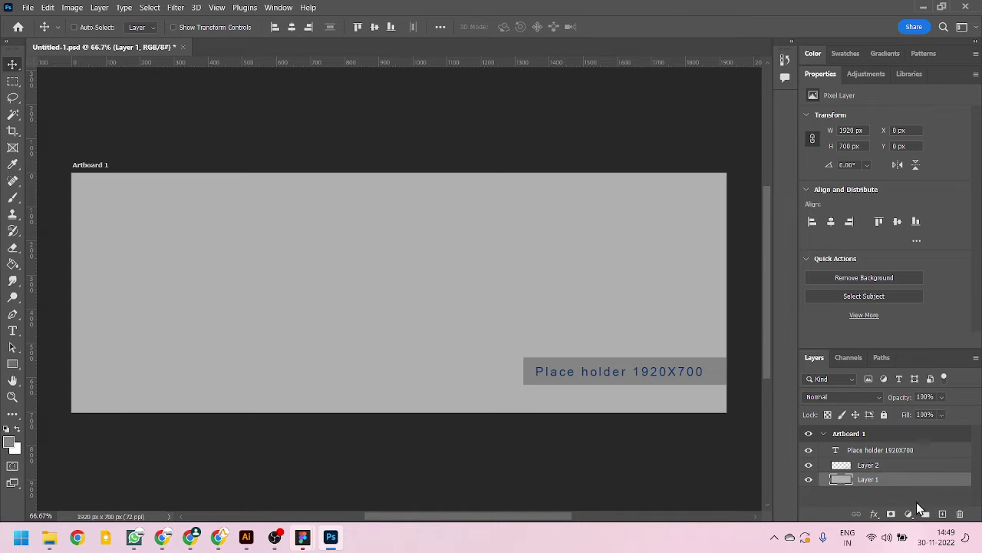
pyautogui.click(942, 513)
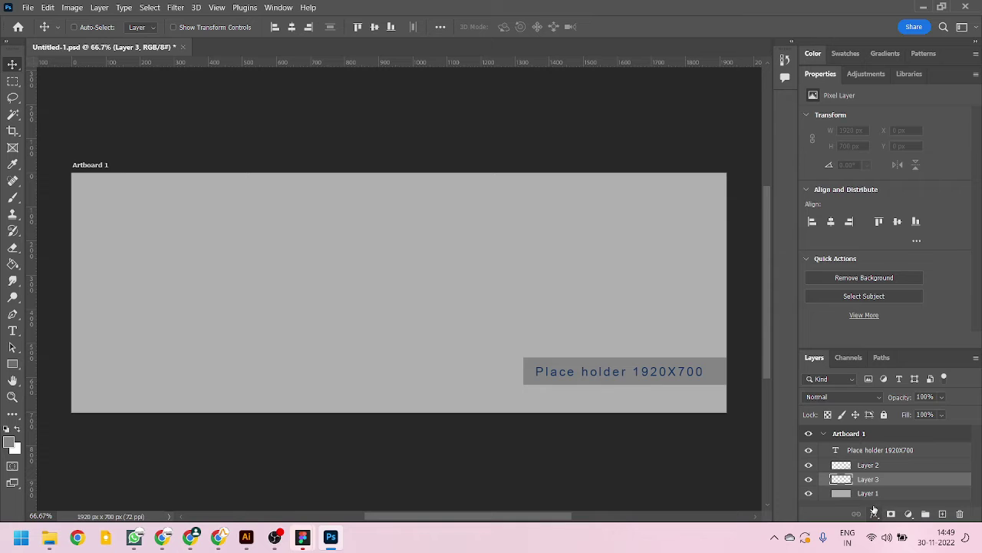
pyautogui.hotkey('ctrl', 'z')
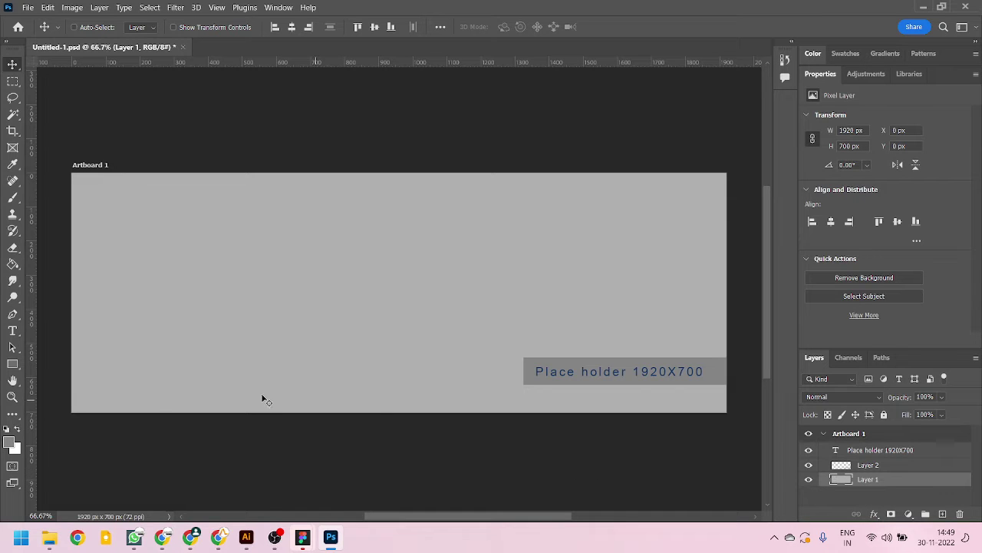
pyautogui.click(9, 444)
pyautogui.moveTo(523, 236)
pyautogui.mouseDown()
pyautogui.moveTo(510, 194)
pyautogui.moveTo(485, 178)
pyautogui.mouseUp()
pyautogui.click(690, 214)
pyautogui.press('v')
pyautogui.hotkey('alt', 'BackSpace')
# Step: Export the pink banner for the web as a medium-quality JPEG named Untitled-2.jpg in Data (D:)
pyautogui.hotkey('ctrl', 'alt', 'shift', 's')
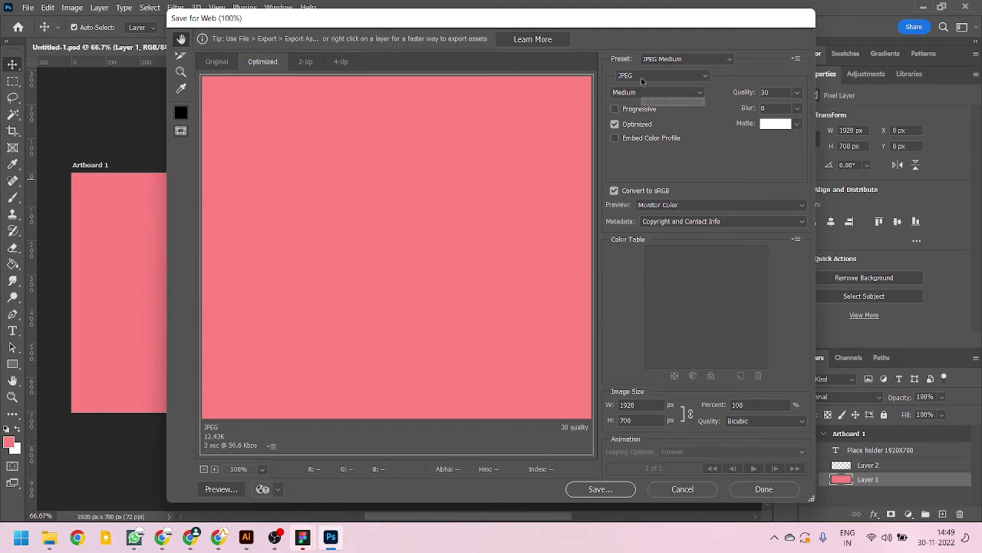
pyautogui.click(599, 491)
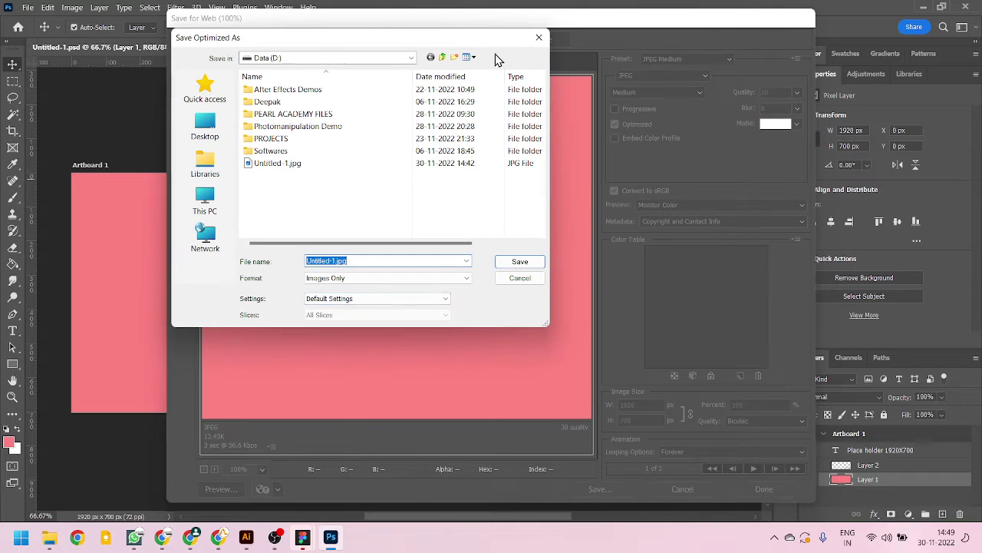
pyautogui.click(332, 261)
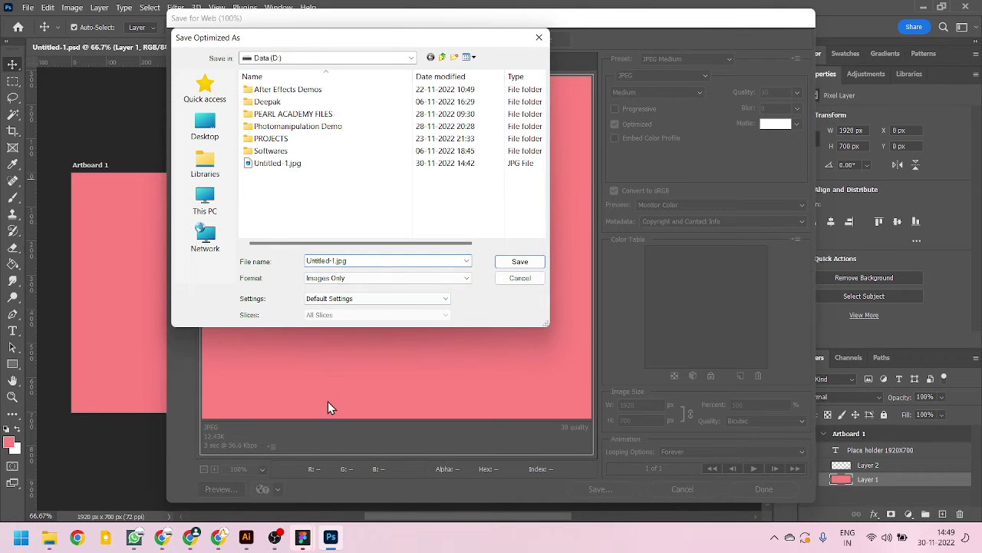
pyautogui.press('BackSpace')
pyautogui.write('2')
pyautogui.press('Return')
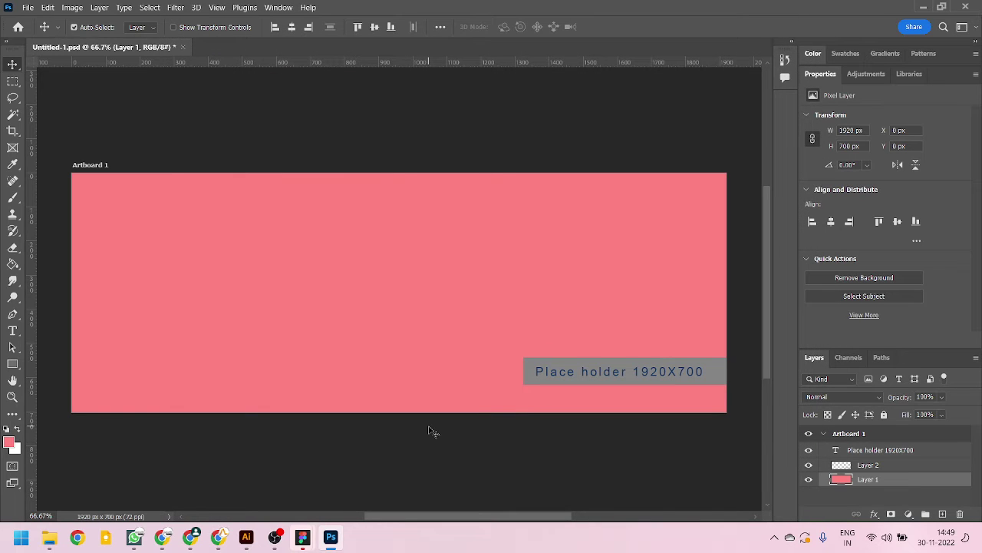
# Step: Set the foreground colour to light blue
pyautogui.click(10, 444)
pyautogui.click(581, 300)
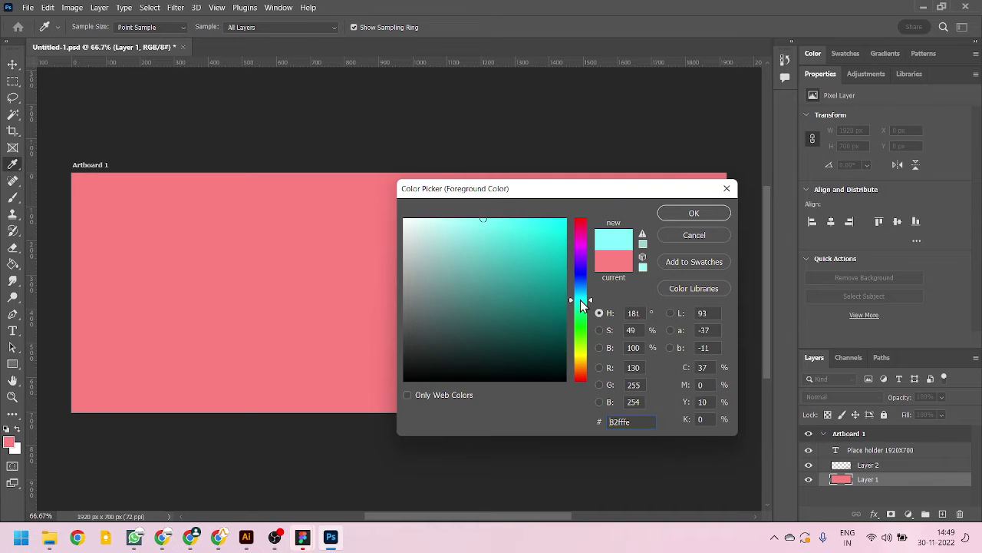
pyautogui.moveTo(581, 305); pyautogui.dragTo(581, 285)
pyautogui.click(693, 212)
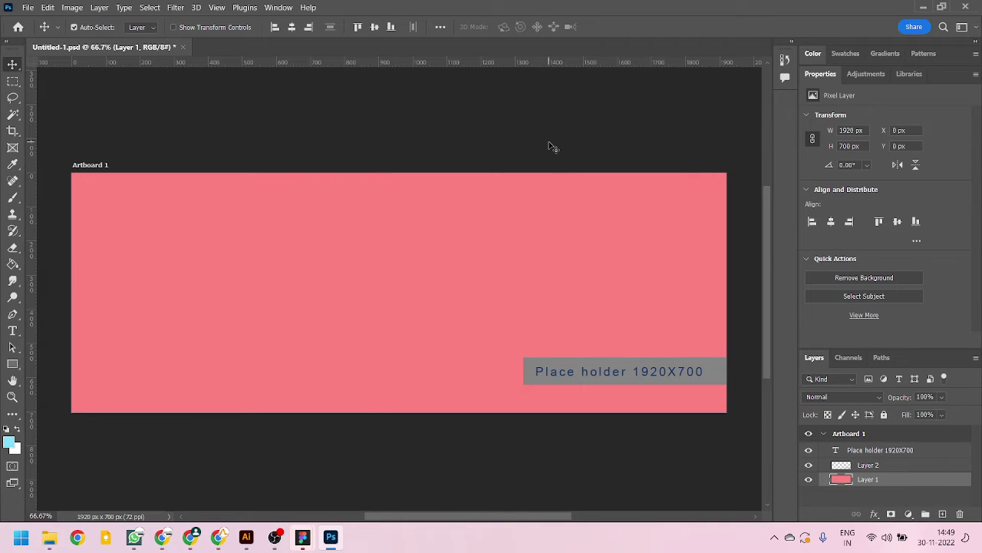
pyautogui.hotkey('ctrl', 'alt', 'shift', 's')
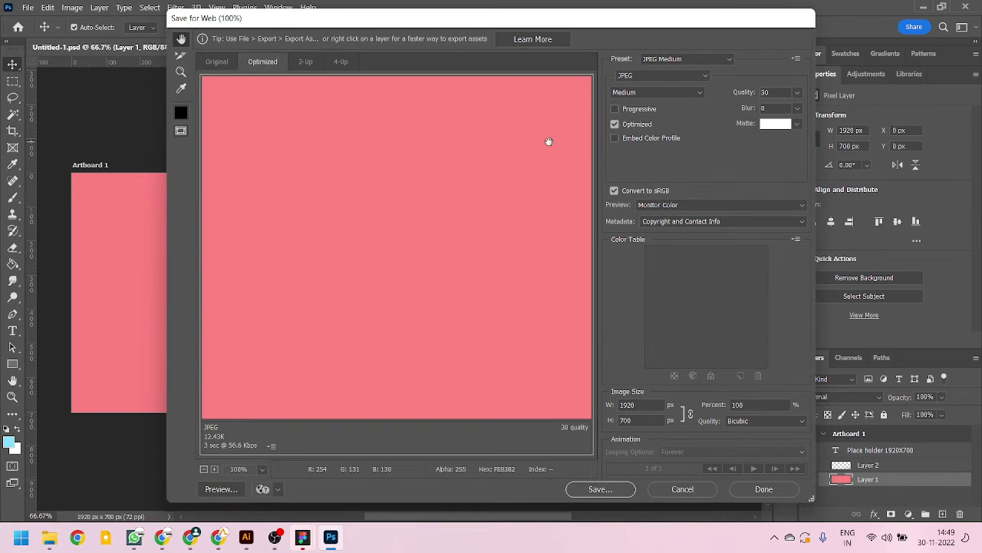
pyautogui.click(598, 489)
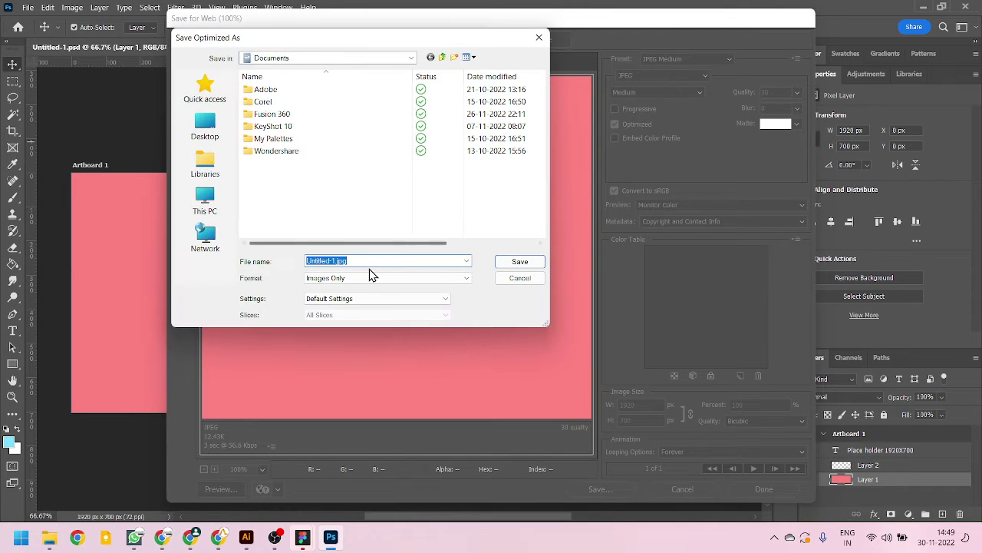
pyautogui.click(343, 260)
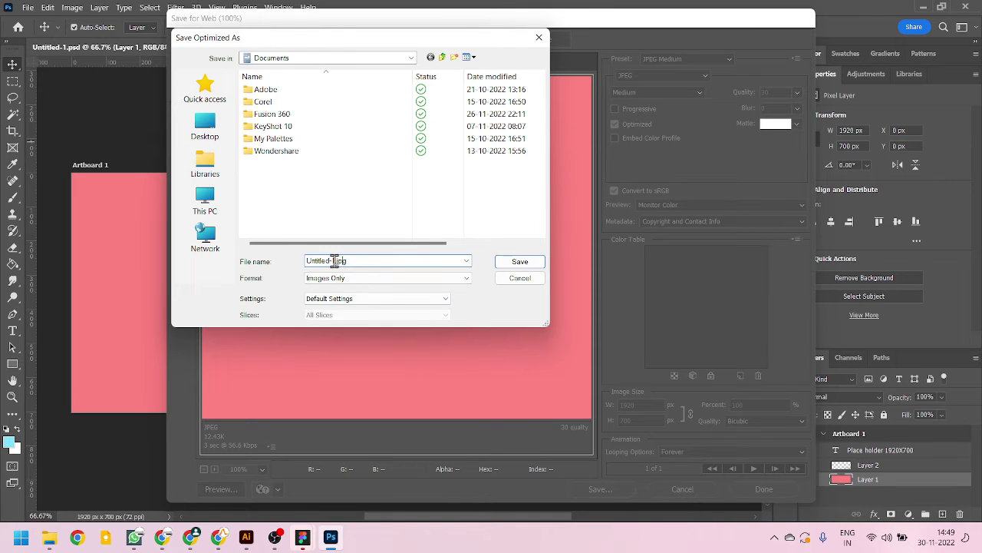
pyautogui.press('BackSpace')
pyautogui.write('3')
pyautogui.doubleClick(386, 261)
pyautogui.click(540, 279)
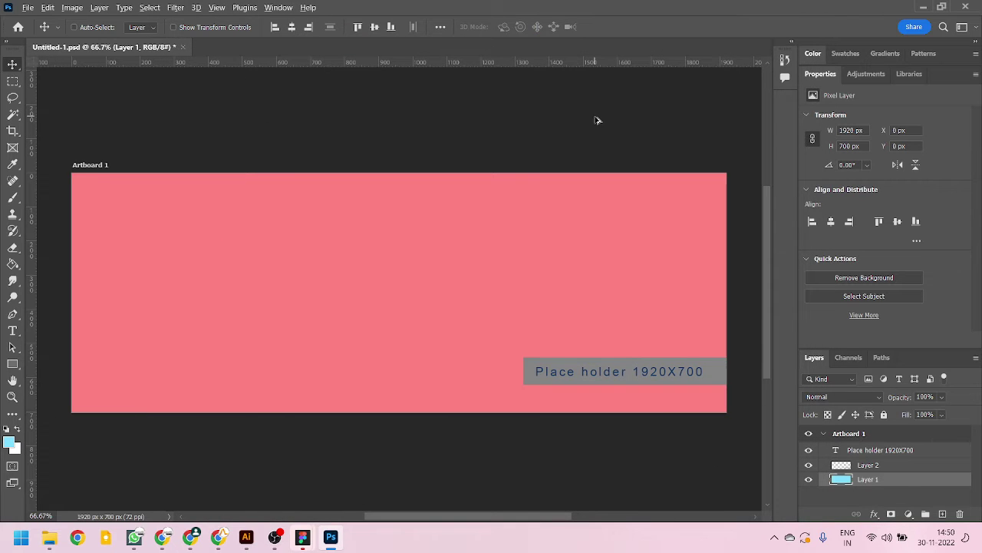
# Step: Fill Layer 1 with the light blue foreground colour and export the banner for the web as Untitled-3.jpg in Data (D:)
pyautogui.hotkey('alt', 'BackSpace')
pyautogui.hotkey('ctrl', 'alt', 'shift', 's')
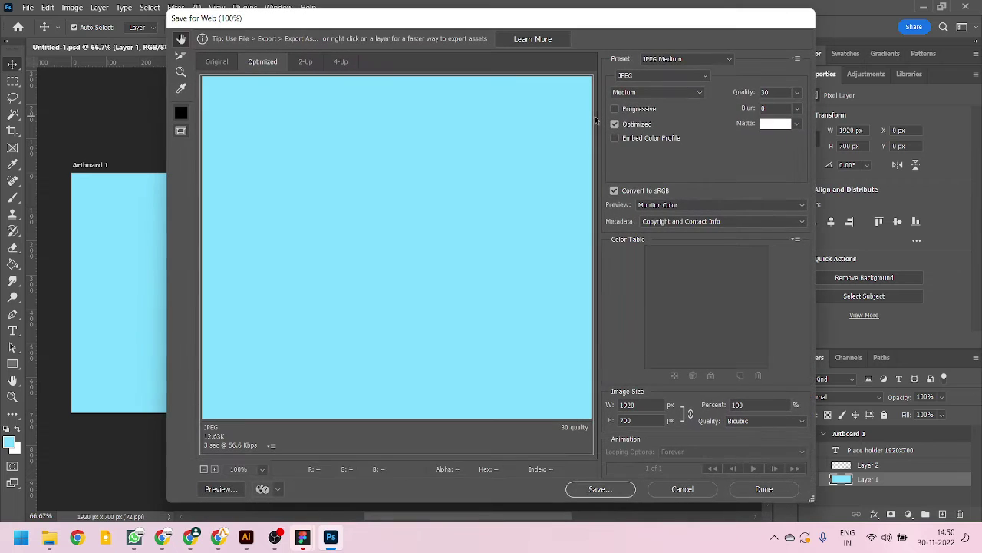
pyautogui.click(601, 489)
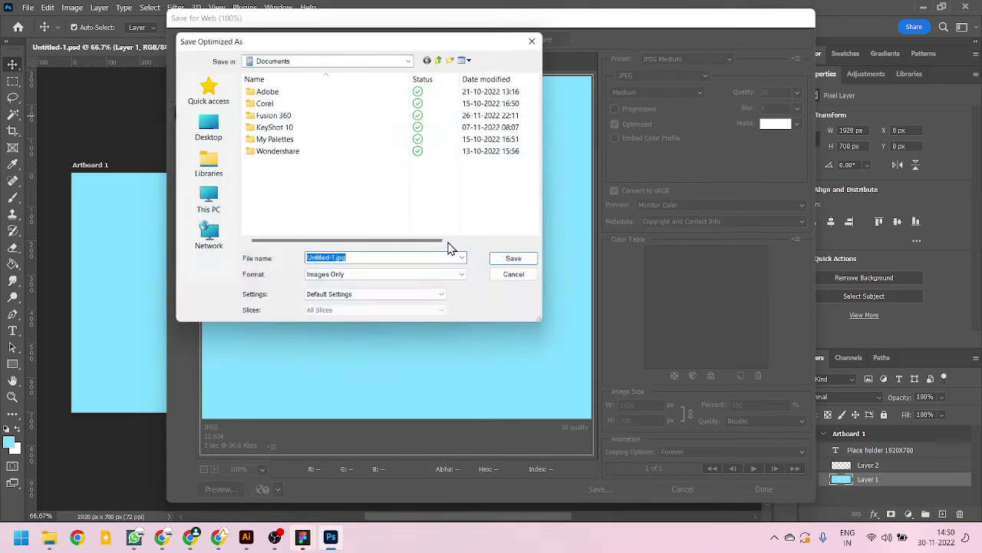
pyautogui.click(207, 209)
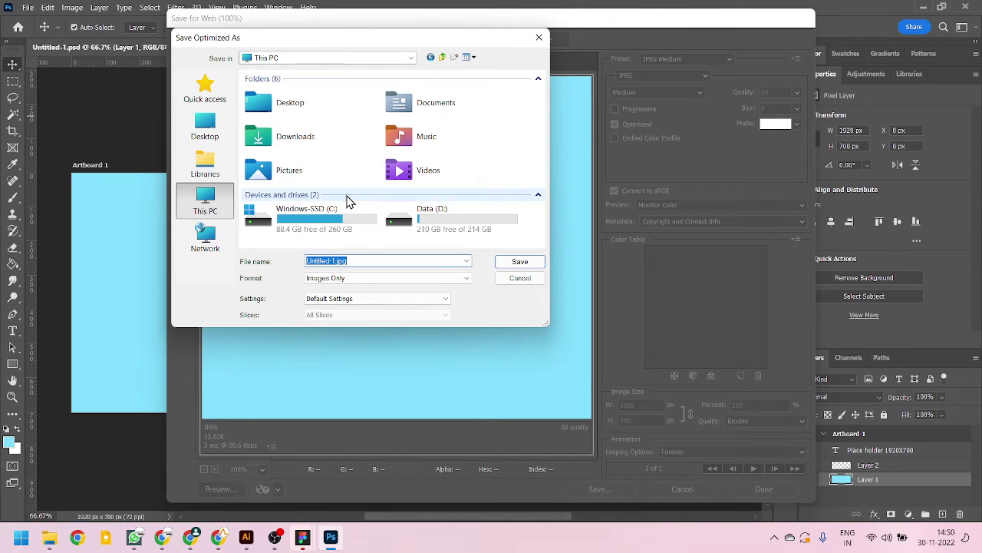
pyautogui.doubleClick(460, 209)
pyautogui.doubleClick(340, 261)
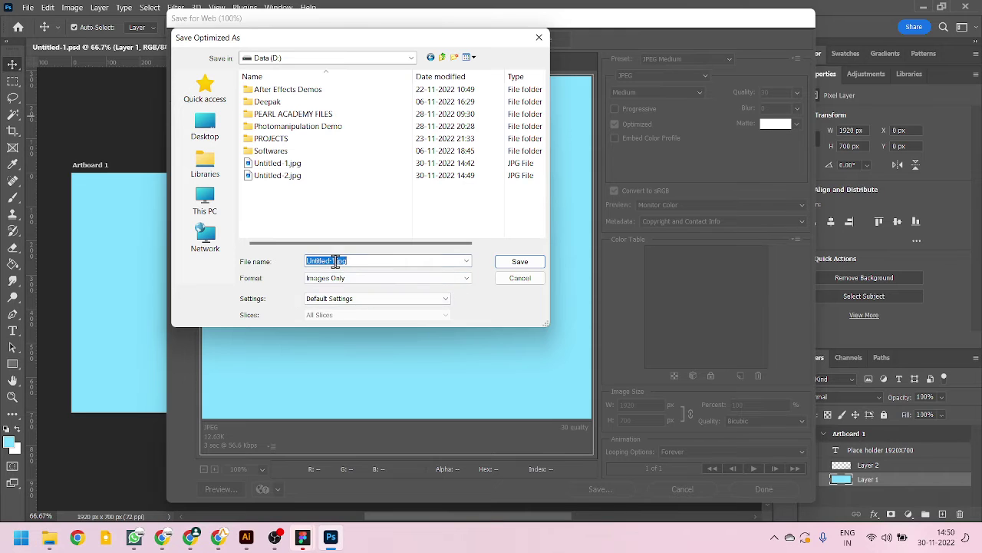
pyautogui.click(339, 261)
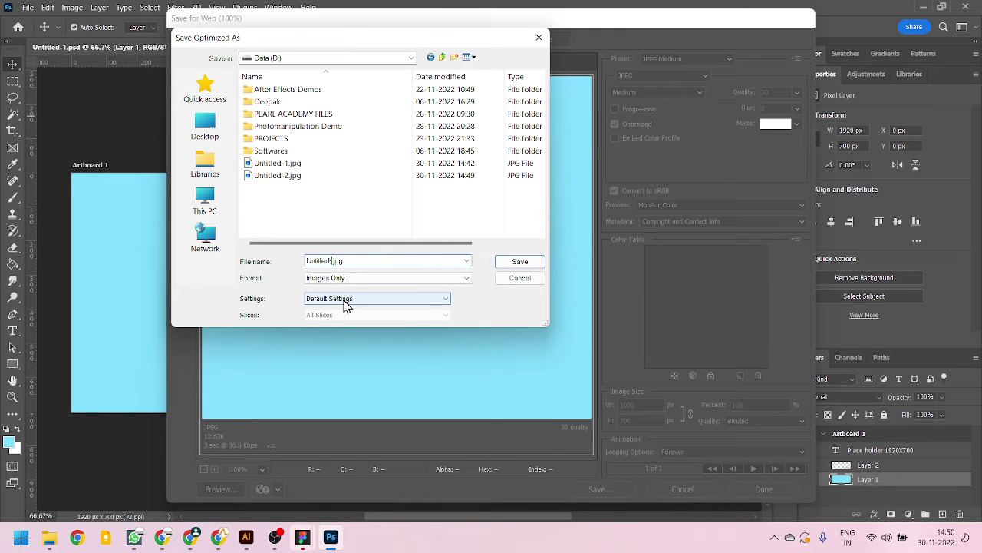
pyautogui.press('Return')
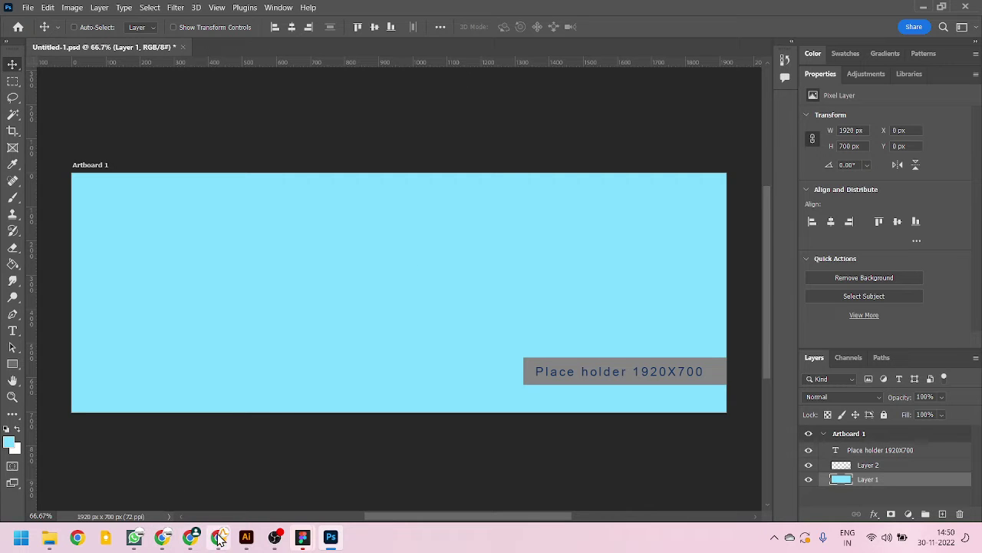
# Step: Switch back to Elementor in Chrome and upload Untitled-2.jpg and Untitled-3.jpg from Data (D:) to the media library
pyautogui.moveTo(190, 536)
pyautogui.click(192, 509)
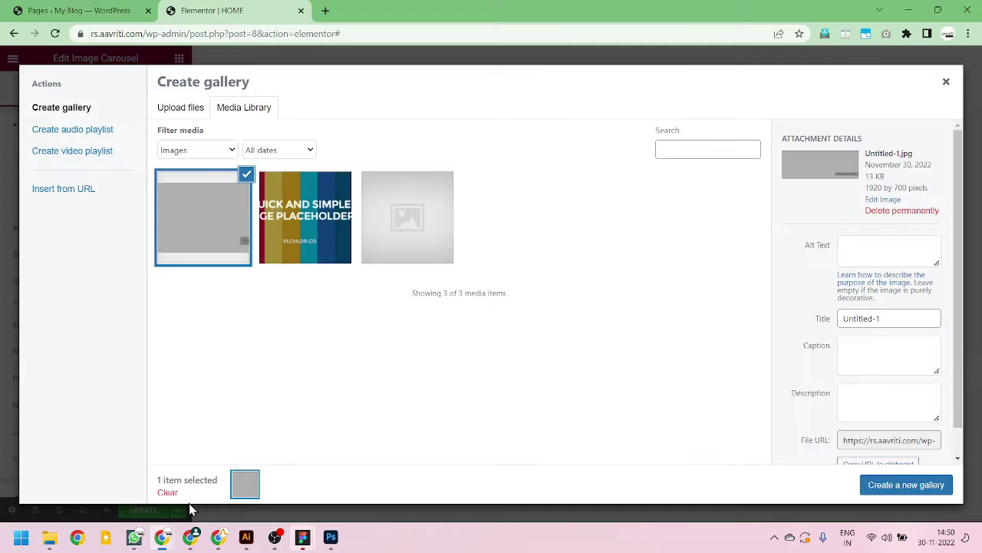
pyautogui.click(190, 111)
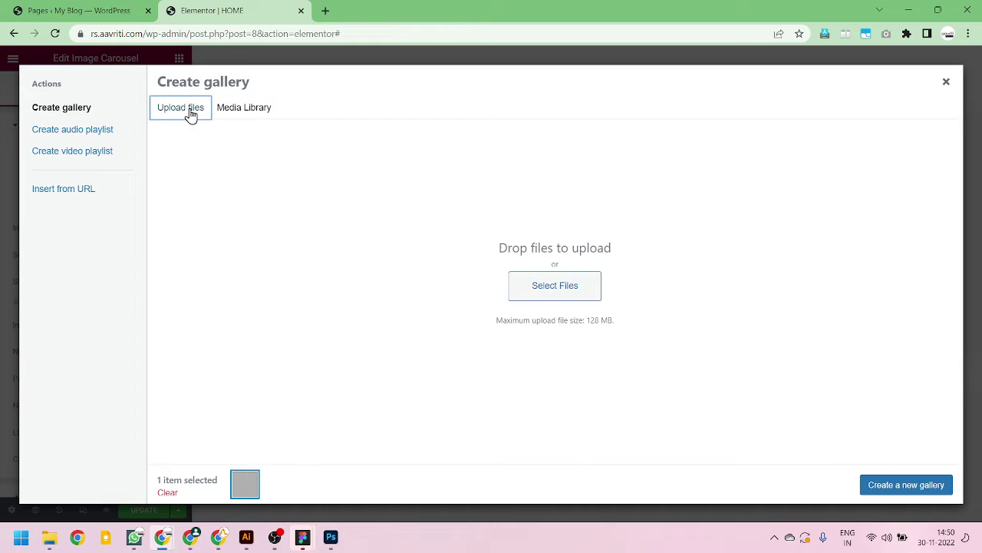
pyautogui.click(544, 297)
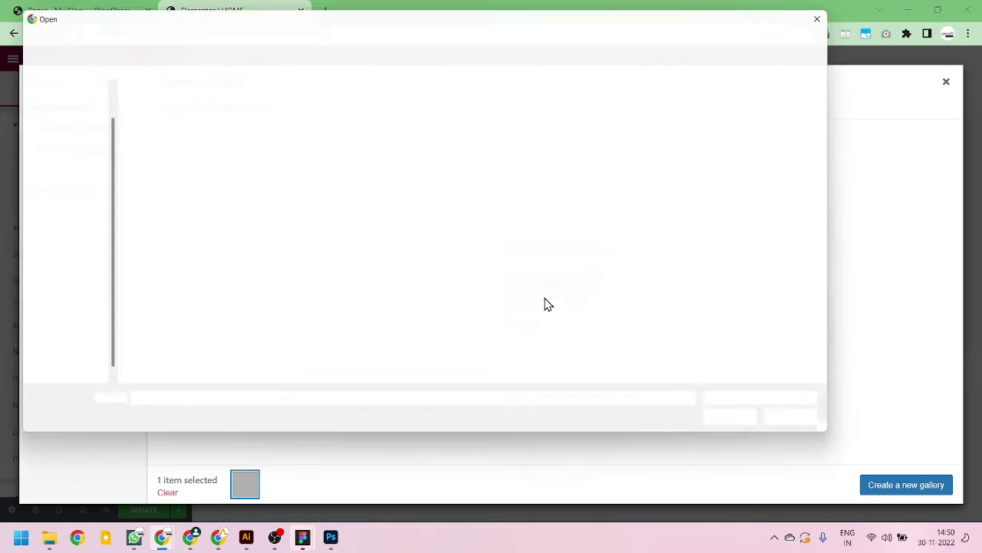
pyautogui.click(160, 314)
pyautogui.keyDown('ctrl'); pyautogui.click(161, 334); pyautogui.keyUp('ctrl')
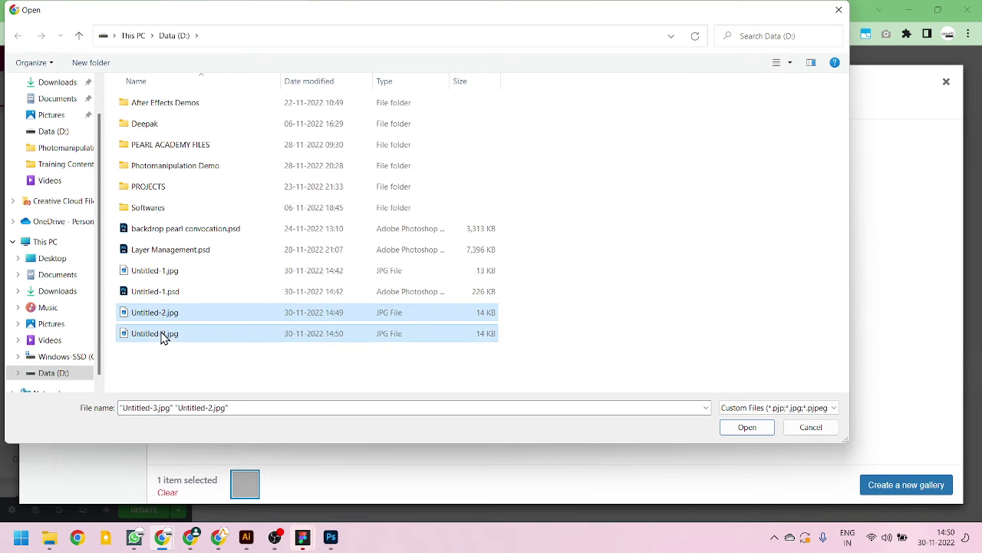
pyautogui.click(747, 427)
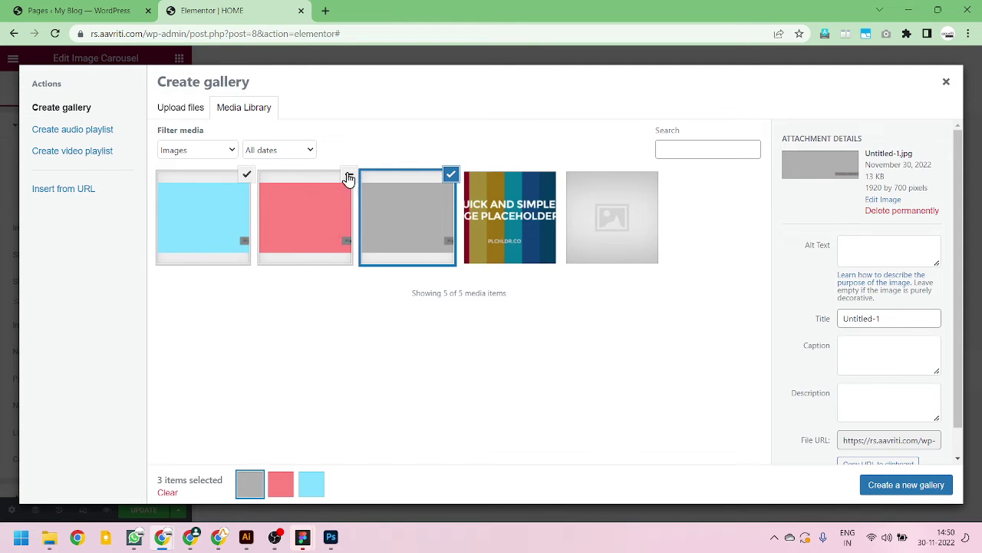
# Step: Create a gallery from the grey, pink and blue banners in reversed order and insert it into the Image Carousel
pyautogui.click(913, 494)
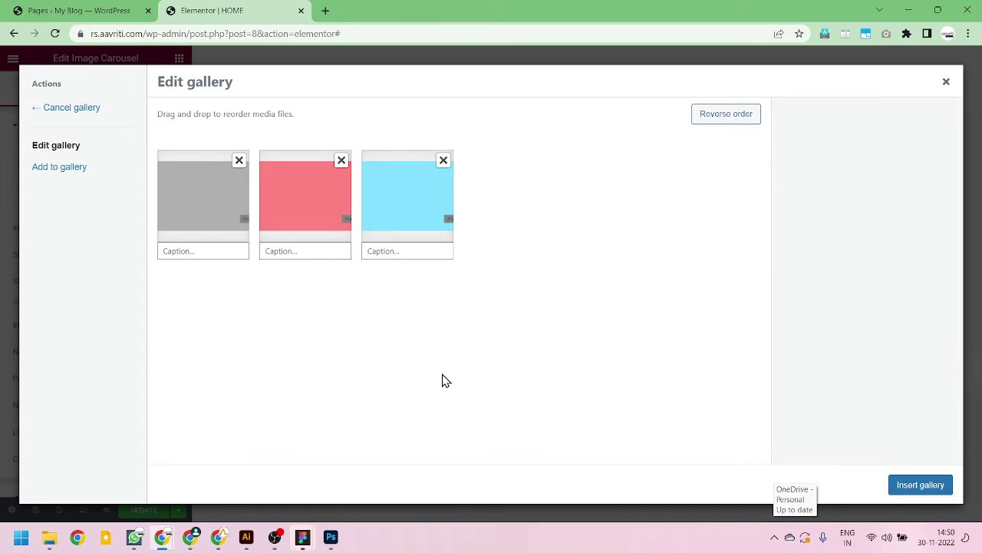
pyautogui.click(712, 128)
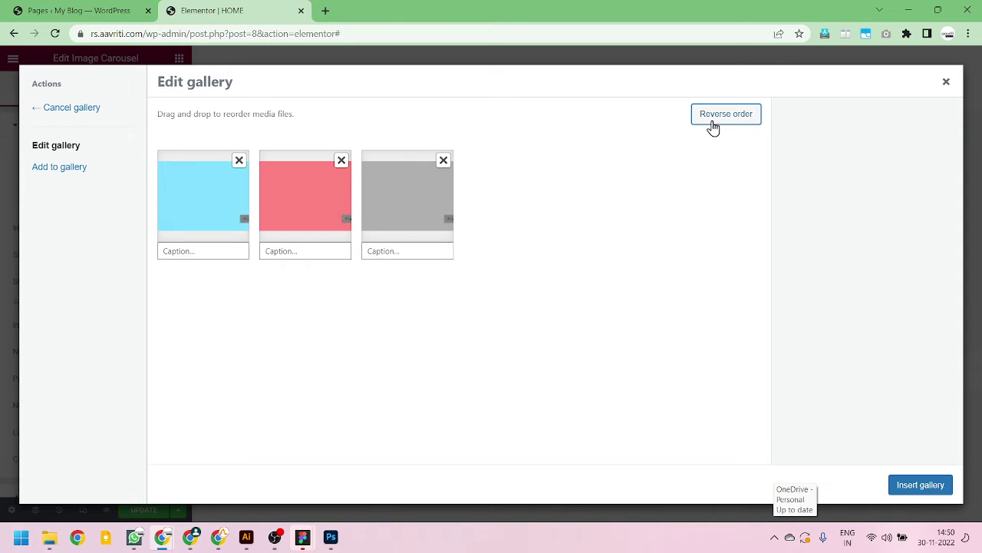
pyautogui.click(193, 250)
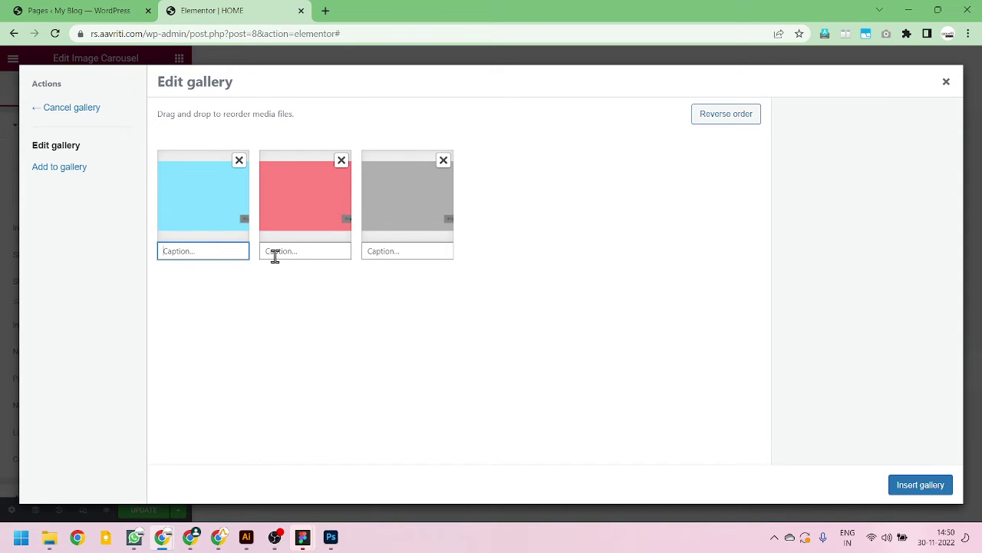
pyautogui.click(293, 256)
pyautogui.click(419, 248)
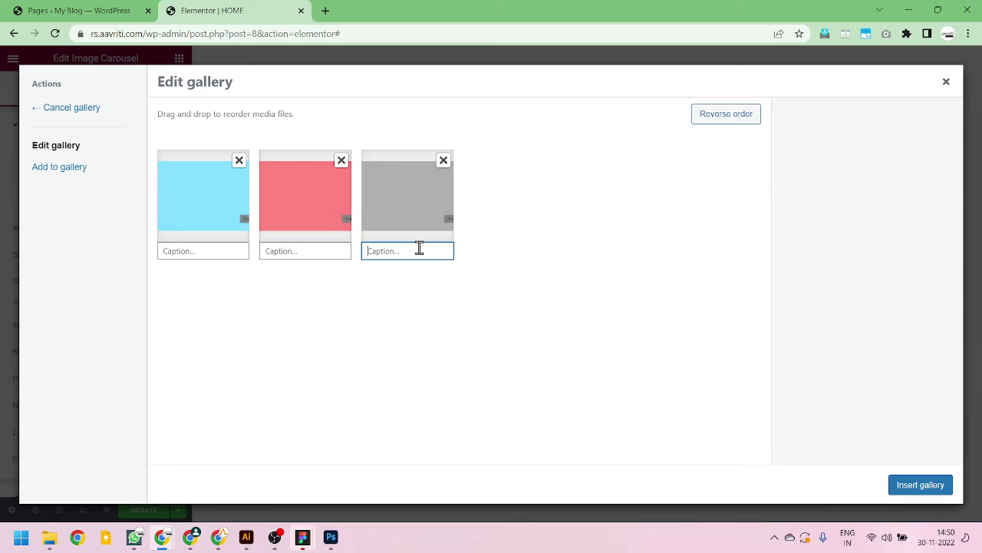
pyautogui.click(202, 251)
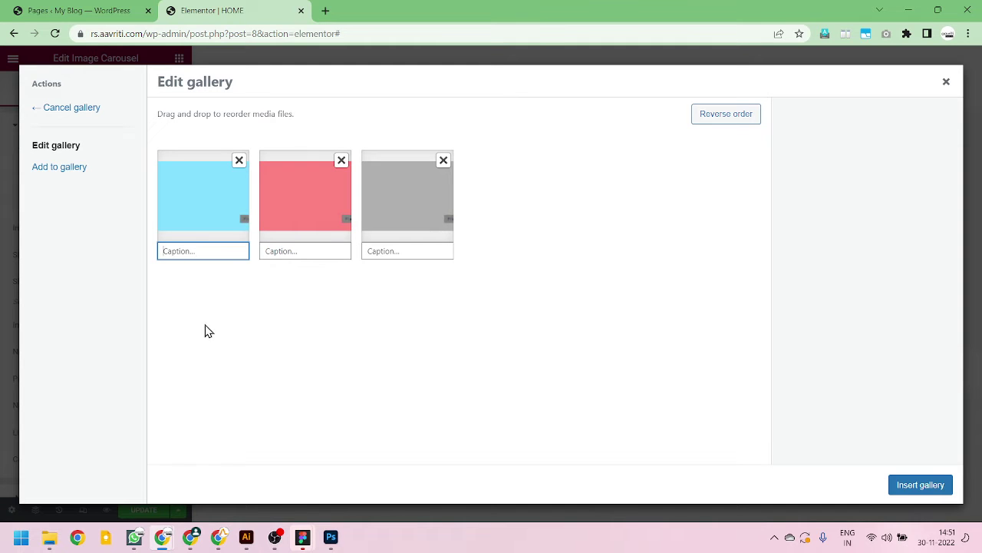
pyautogui.click(902, 493)
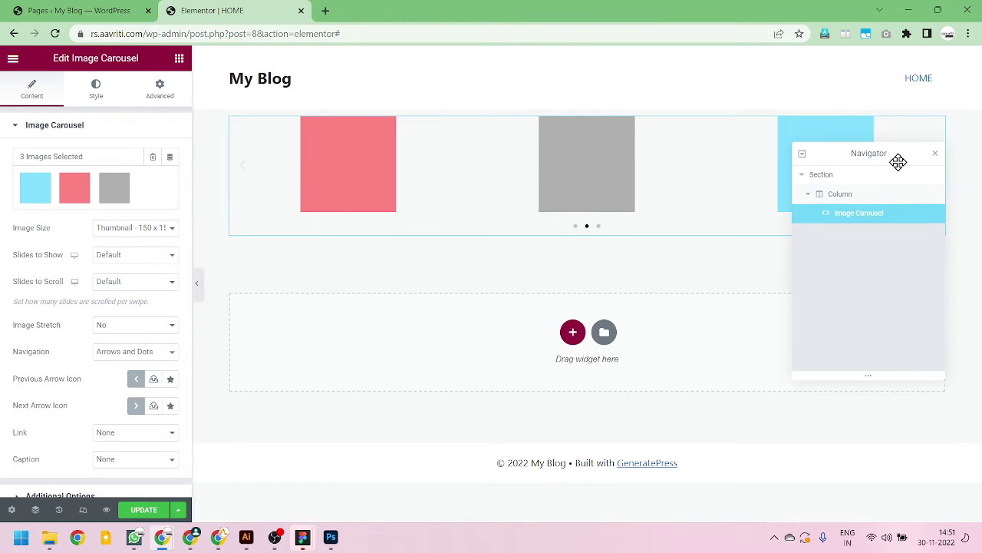
# Step: Move the Navigator clear of the carousel and set the carousel's Image Size to Full
pyautogui.moveTo(898, 160); pyautogui.dragTo(910, 340)
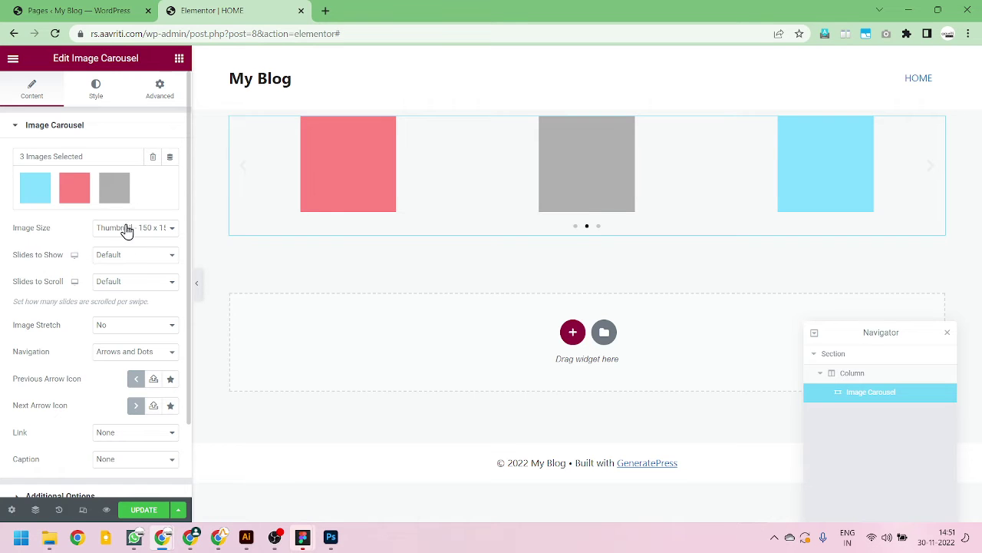
pyautogui.click(159, 229)
pyautogui.click(124, 304)
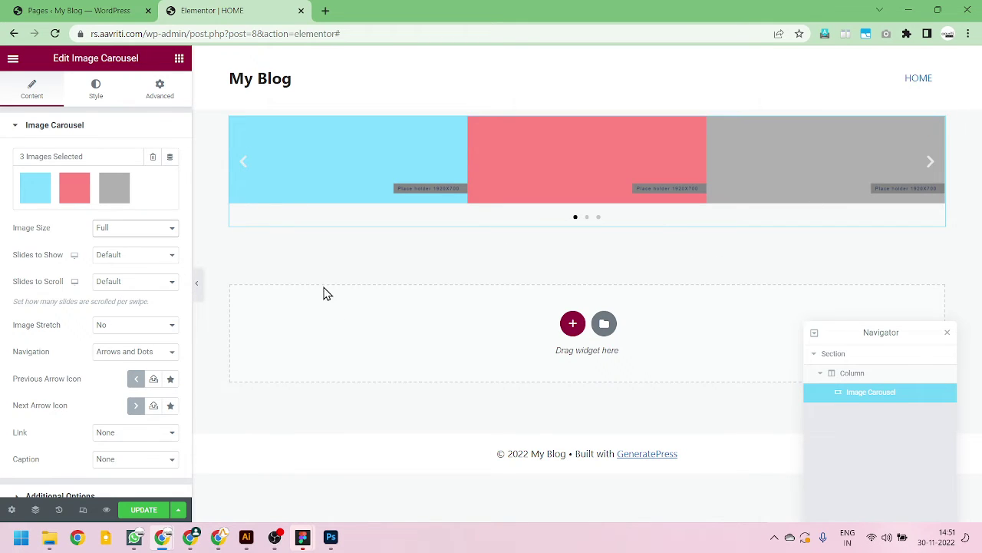
# Step: Set the carousel's Slides to Show to 1 and close the Navigator
pyautogui.click(161, 262)
pyautogui.click(144, 268)
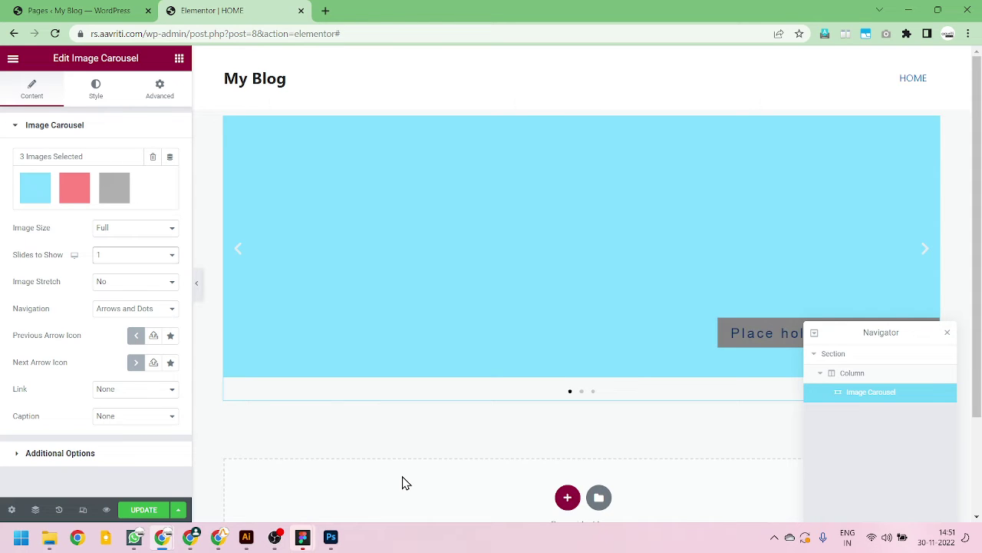
pyautogui.click(947, 333)
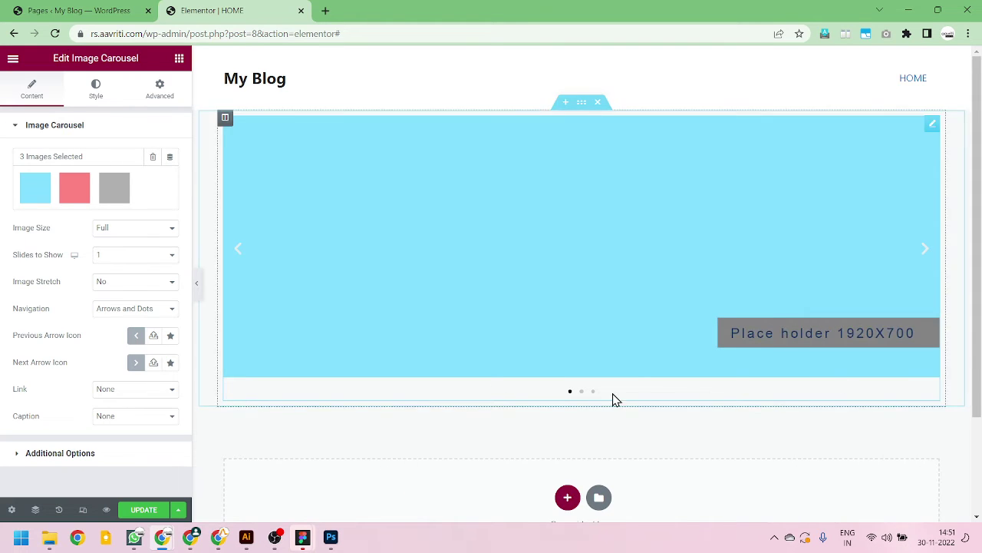
# Step: Set the carousel section's Content Width to Full Width and preview the page with the editing panel hidden
pyautogui.click(197, 284)
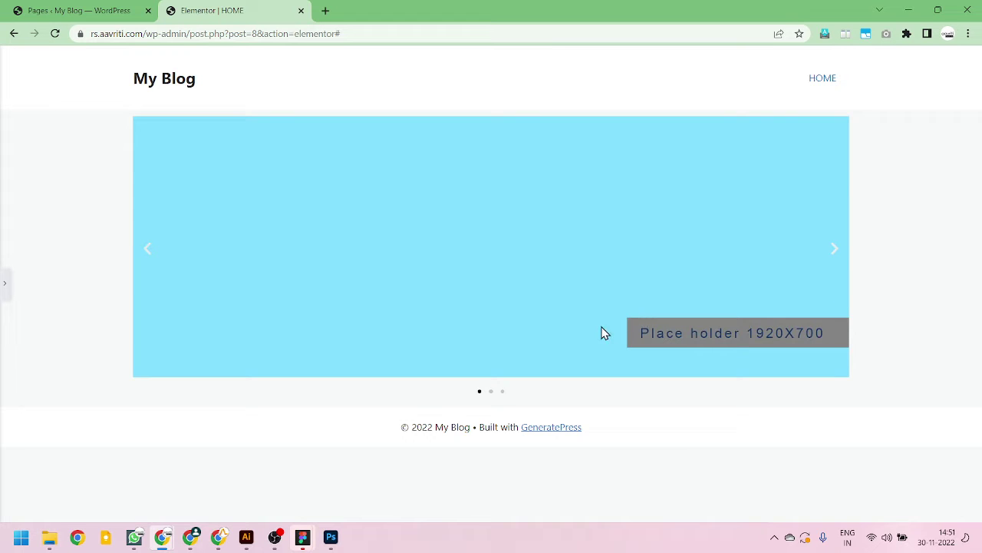
pyautogui.click(7, 286)
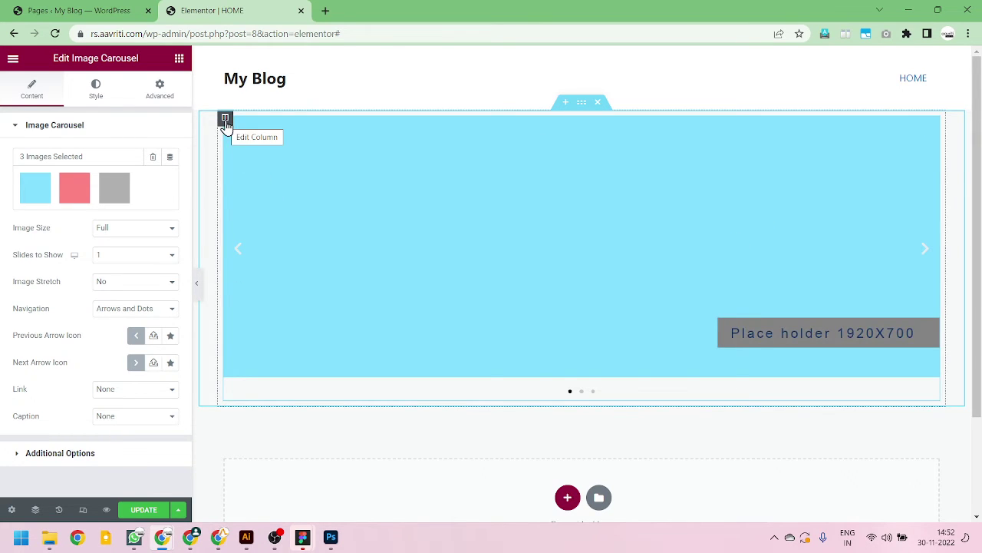
pyautogui.click(36, 509)
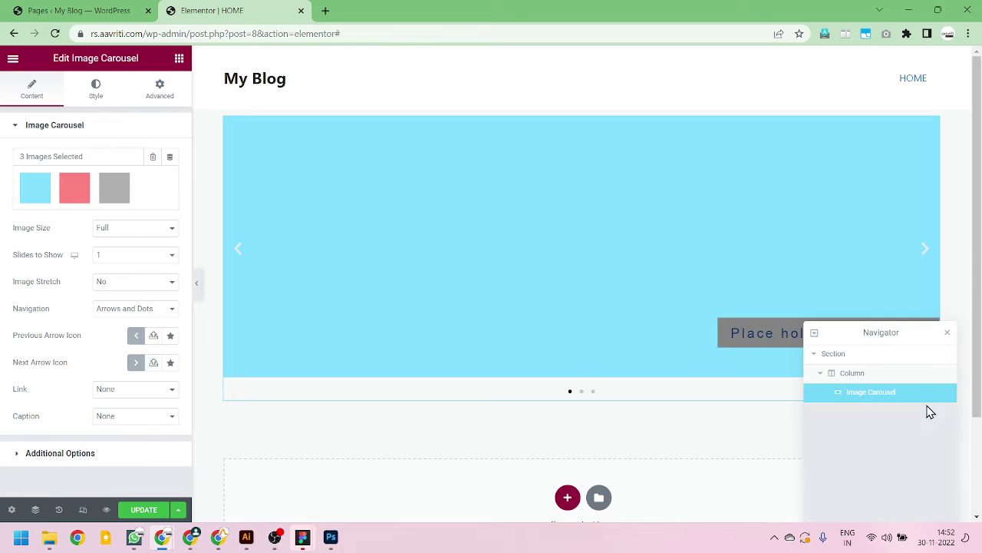
pyautogui.click(857, 376)
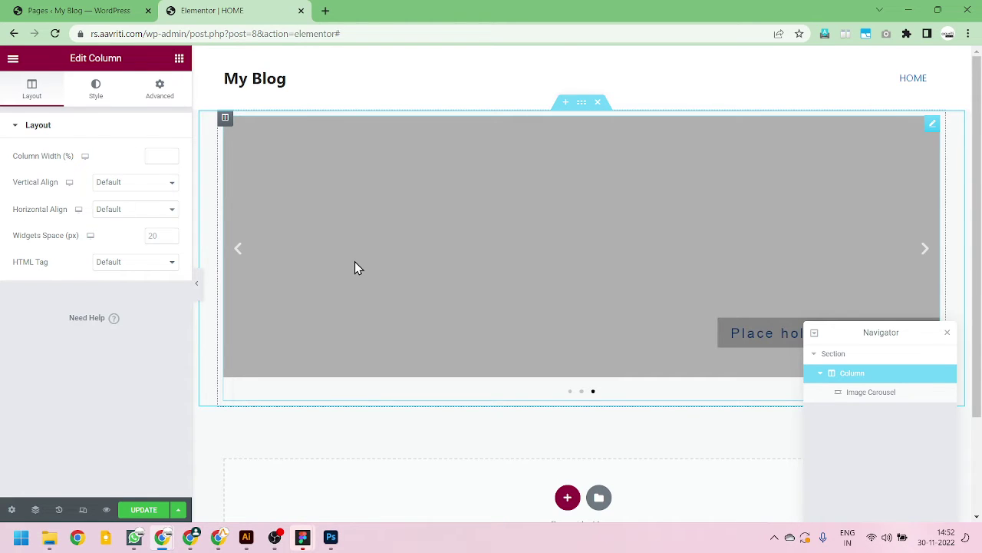
pyautogui.click(844, 357)
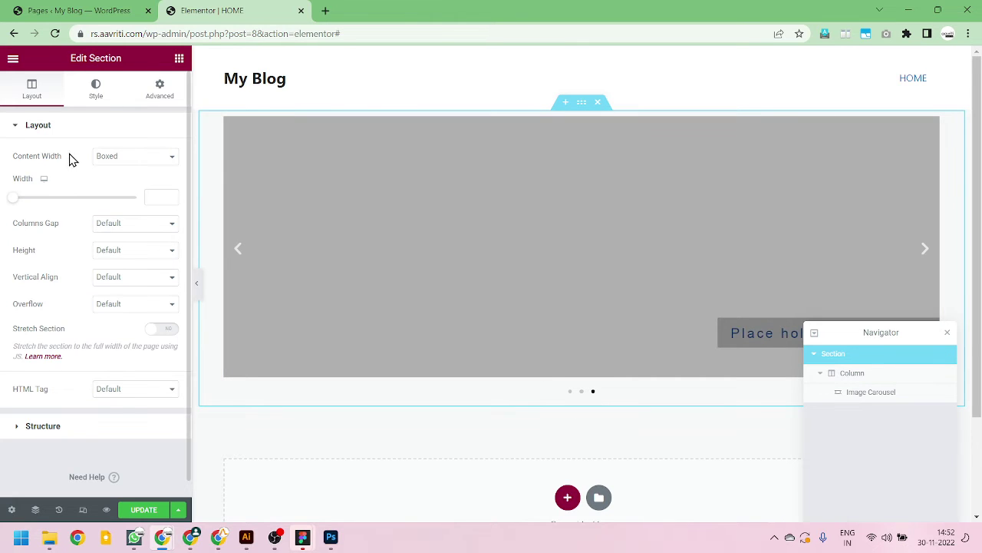
pyautogui.moveTo(69, 159); pyautogui.dragTo(11, 155)
pyautogui.click(158, 160)
pyautogui.click(143, 181)
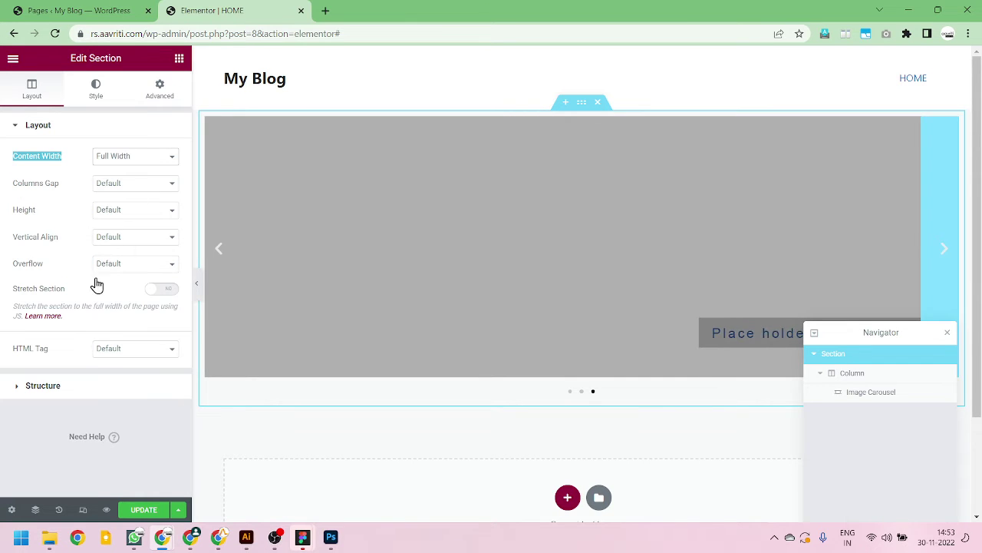
pyautogui.click(195, 288)
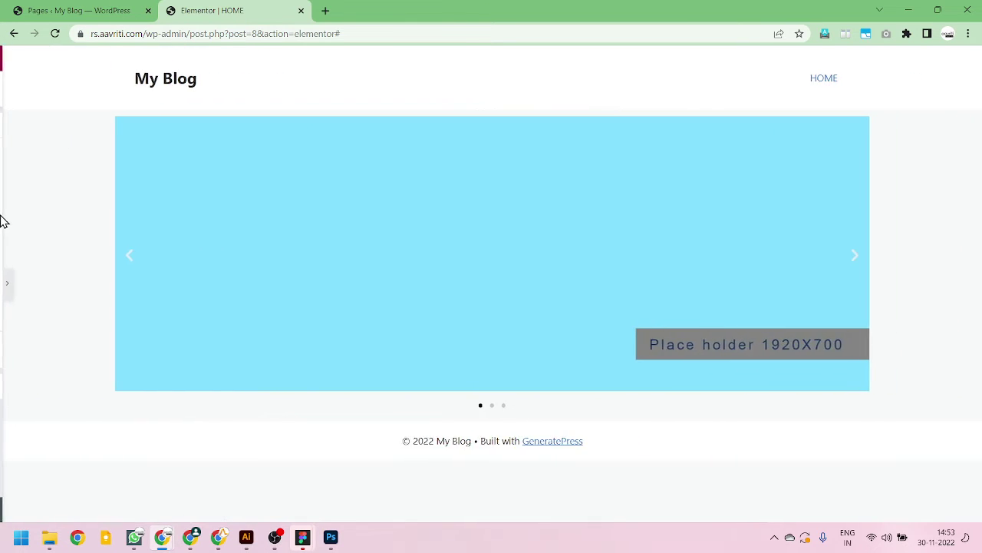
pyautogui.click(3, 285)
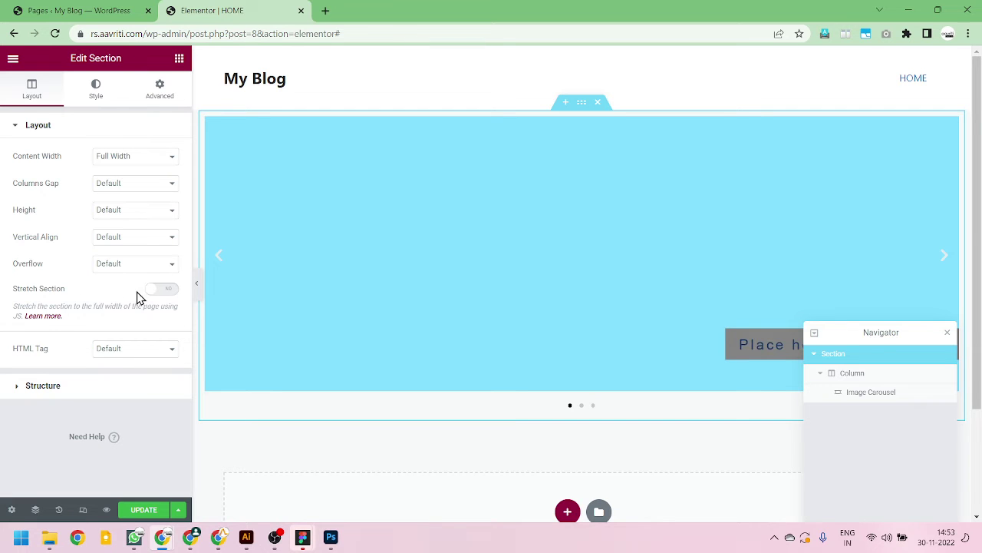
# Step: Turn on Stretch Section for the carousel section, preview the full-width page, and close the Navigator
pyautogui.click(160, 292)
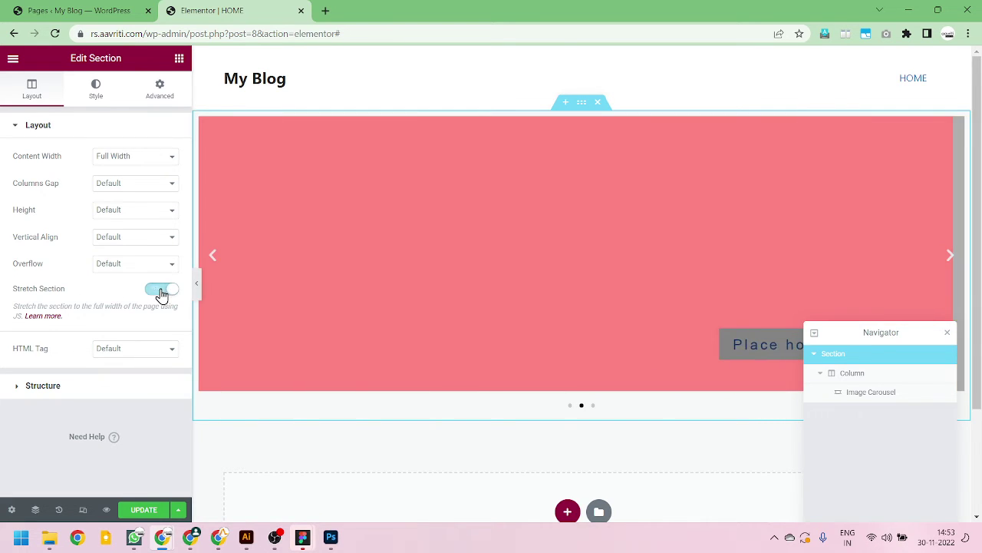
pyautogui.click(196, 295)
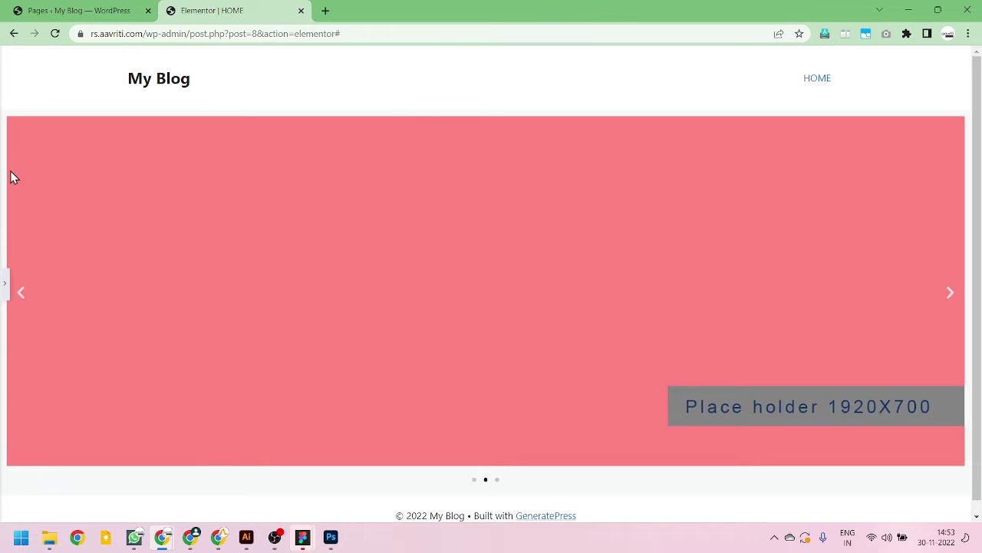
pyautogui.scroll(-1, 300, 342)
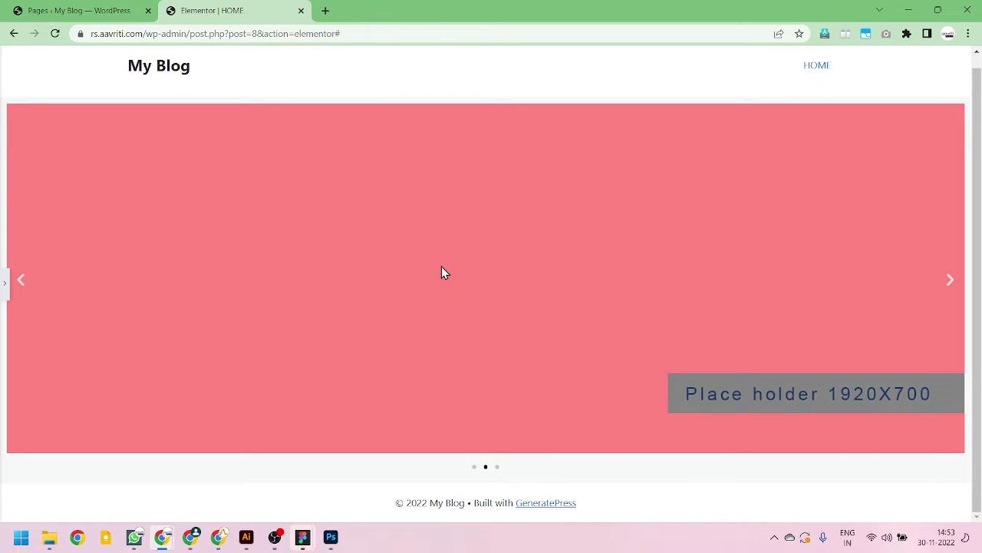
pyautogui.click(5, 284)
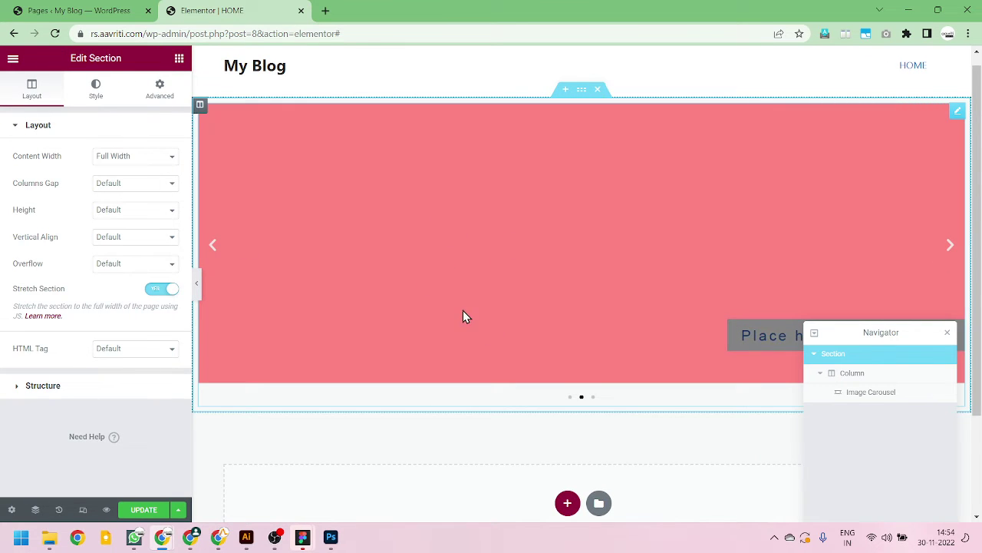
pyautogui.click(949, 333)
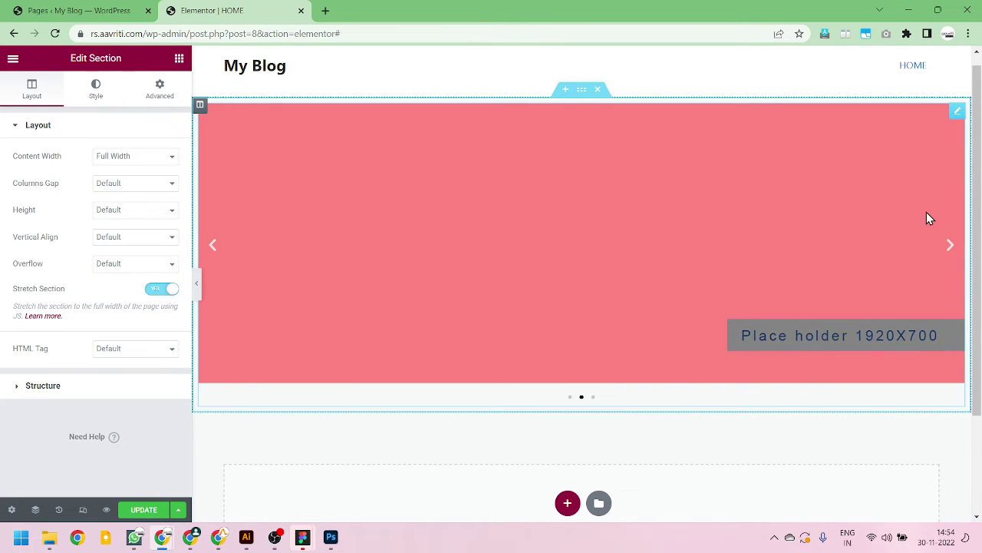
# Step: Try a padding of 0 px on all sides of the carousel section and clear it again
pyautogui.click(98, 97)
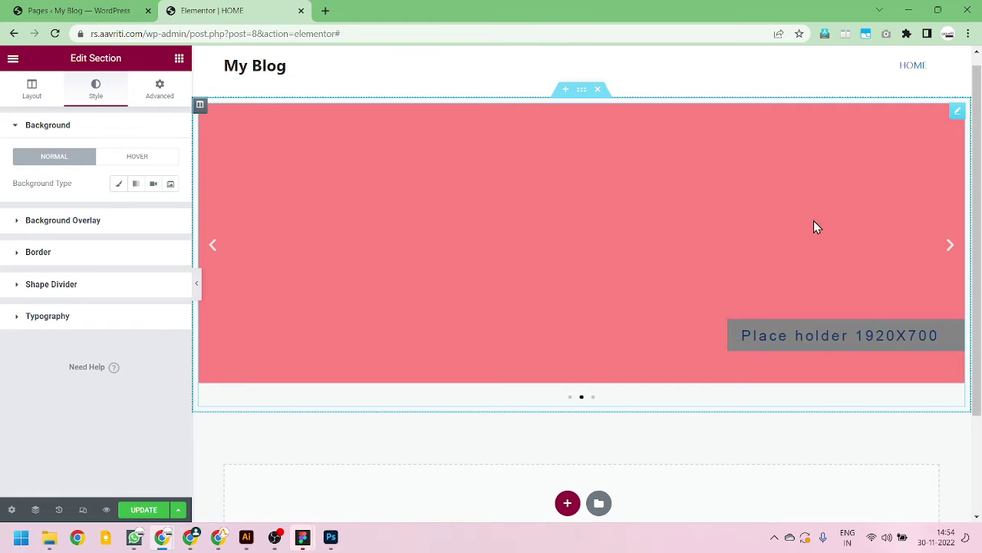
pyautogui.click(153, 104)
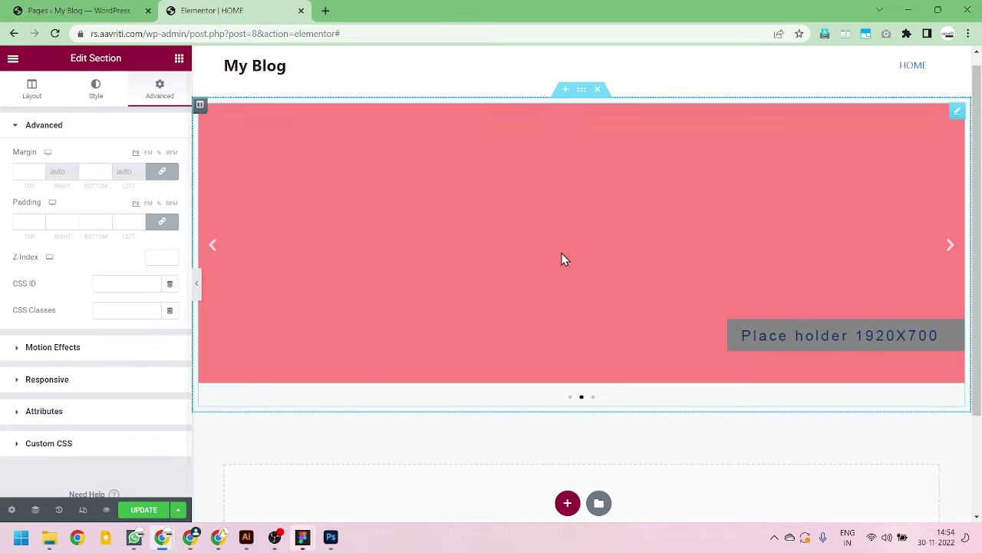
pyautogui.click(36, 223)
pyautogui.write('0')
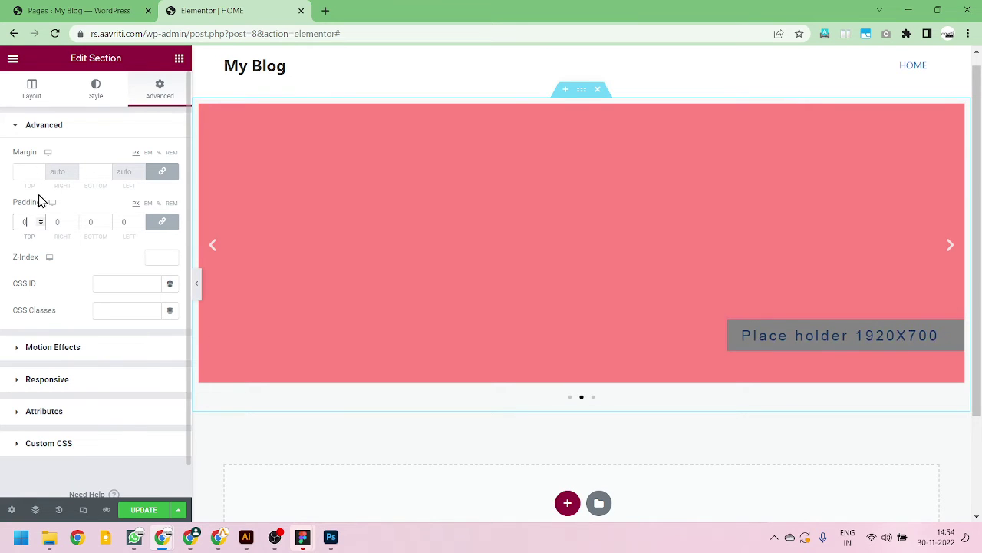
pyautogui.doubleClick(26, 222)
pyautogui.press('BackSpace')
pyautogui.click(41, 100)
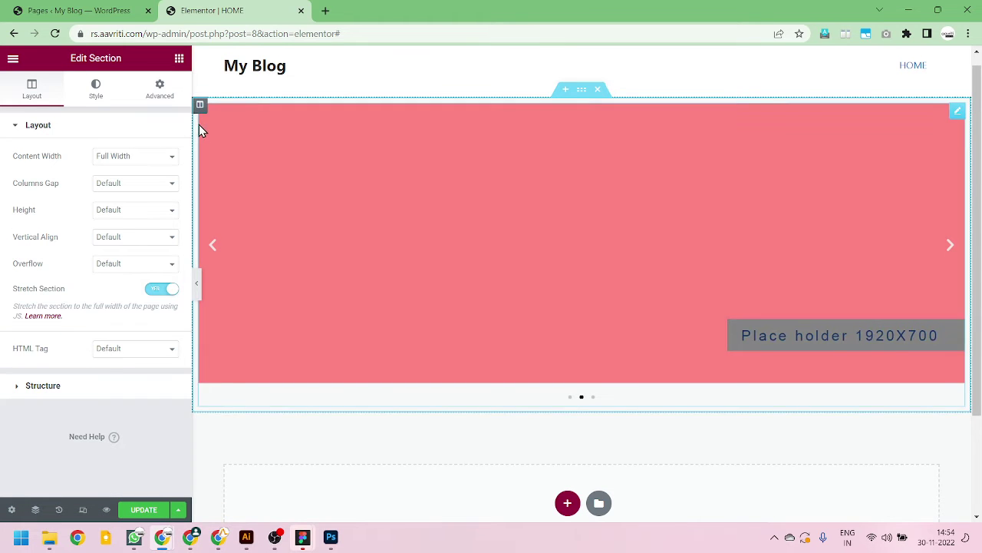
# Step: Select the Image Carousel through the Navigator and set its Image Stretch to Yes
pyautogui.click(35, 509)
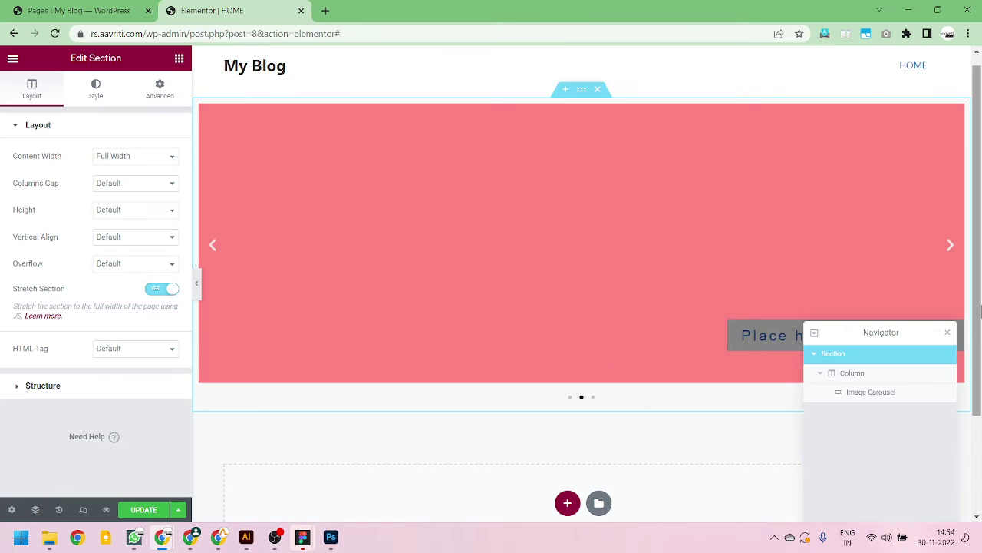
pyautogui.click(895, 376)
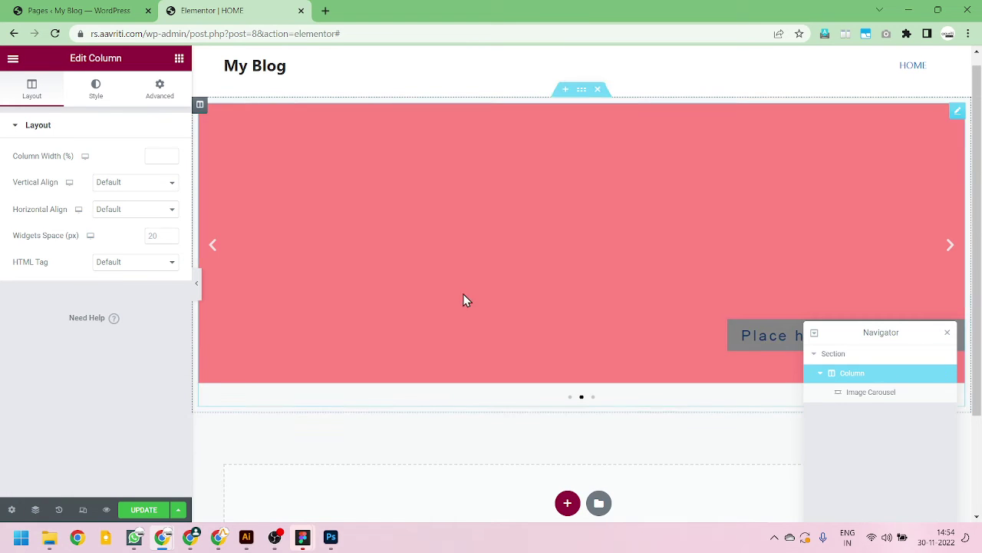
pyautogui.click(83, 87)
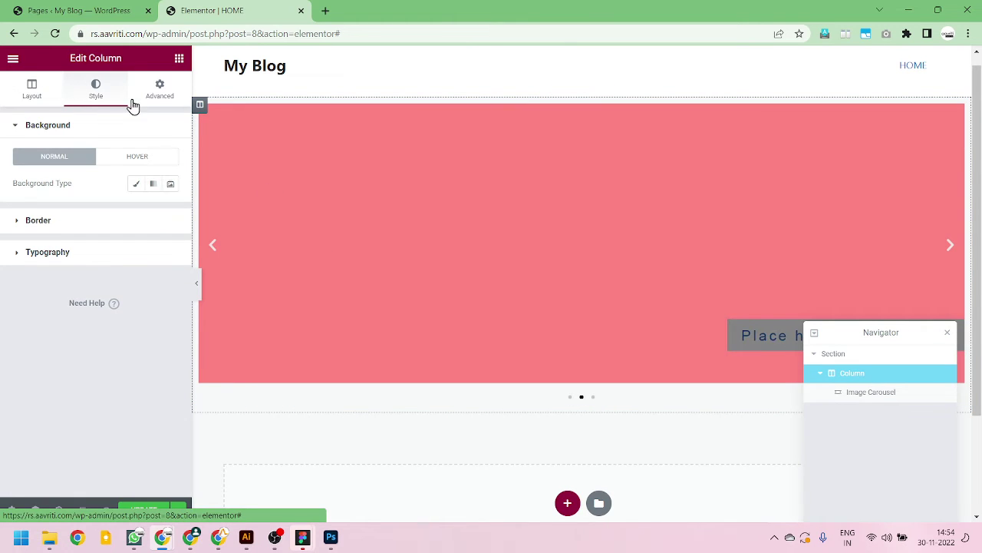
pyautogui.click(158, 98)
pyautogui.click(58, 97)
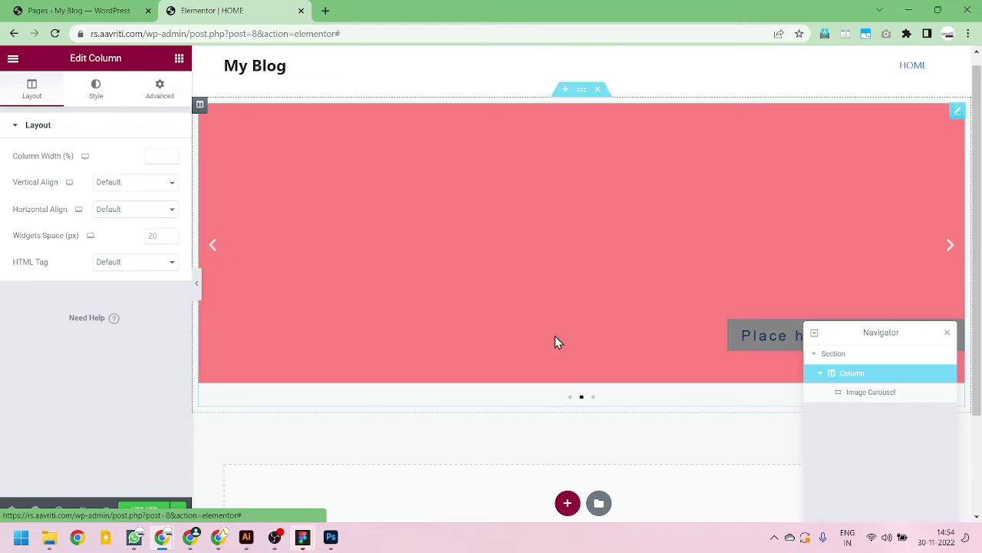
pyautogui.click(874, 393)
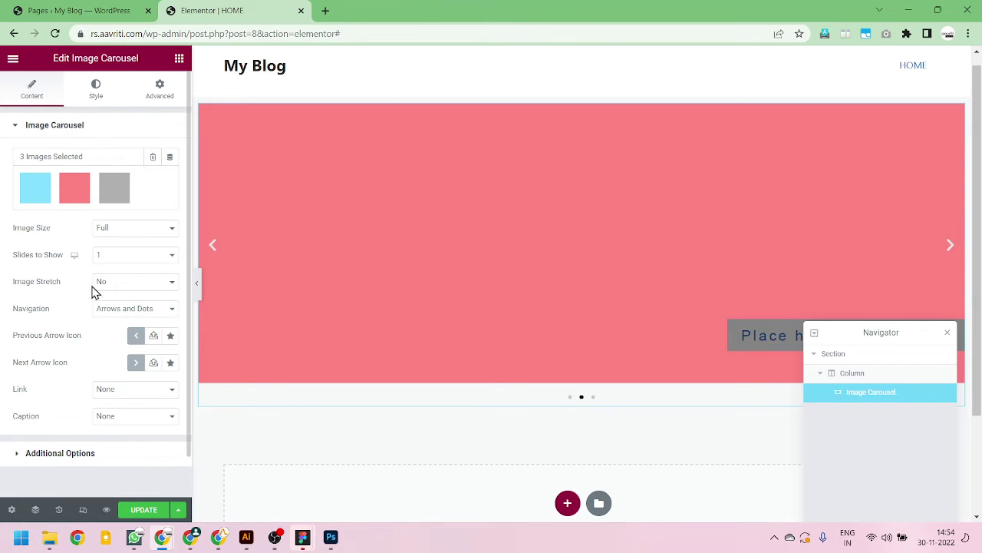
pyautogui.click(172, 284)
pyautogui.click(148, 305)
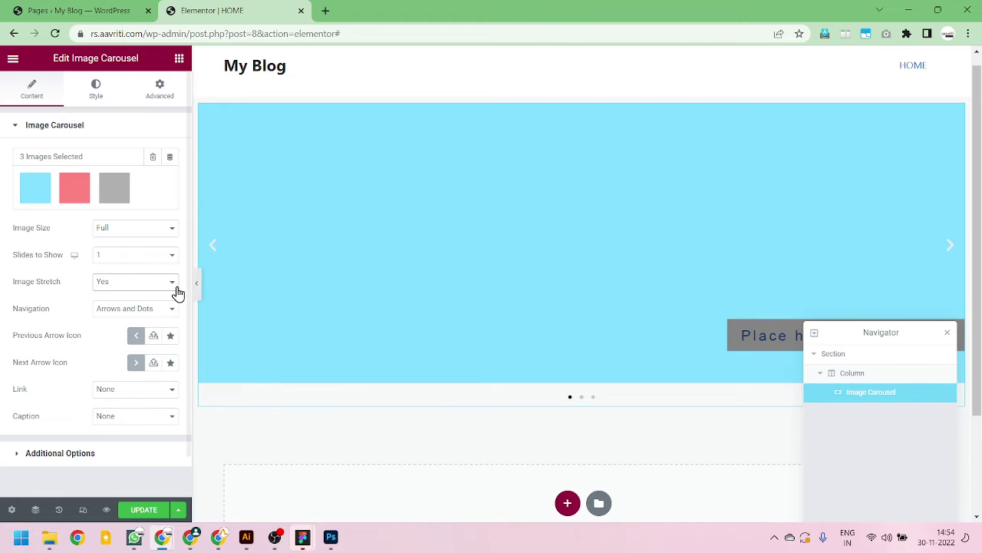
# Step: Open the carousel's Additional Options and set the Autoplay Speed to 5000
pyautogui.click(25, 459)
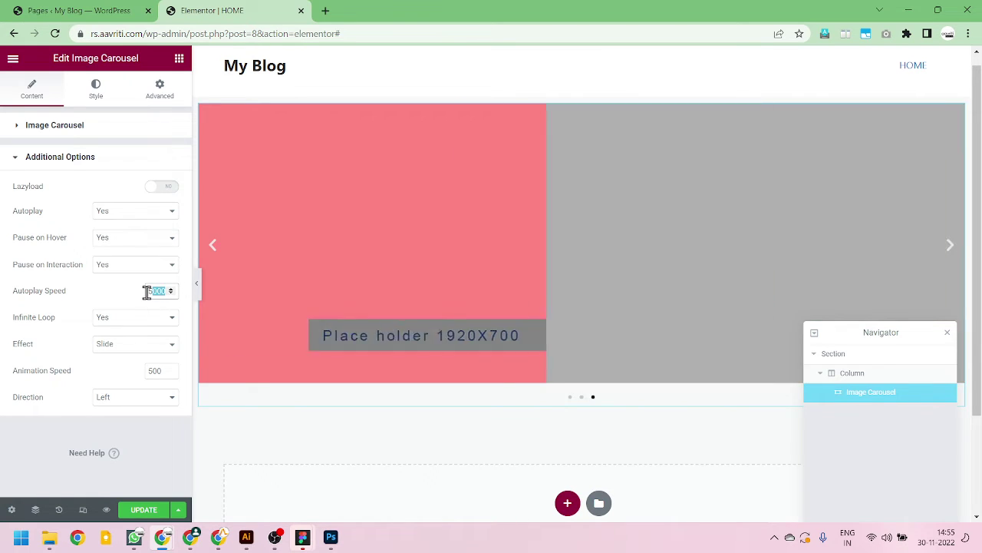
pyautogui.click(147, 291)
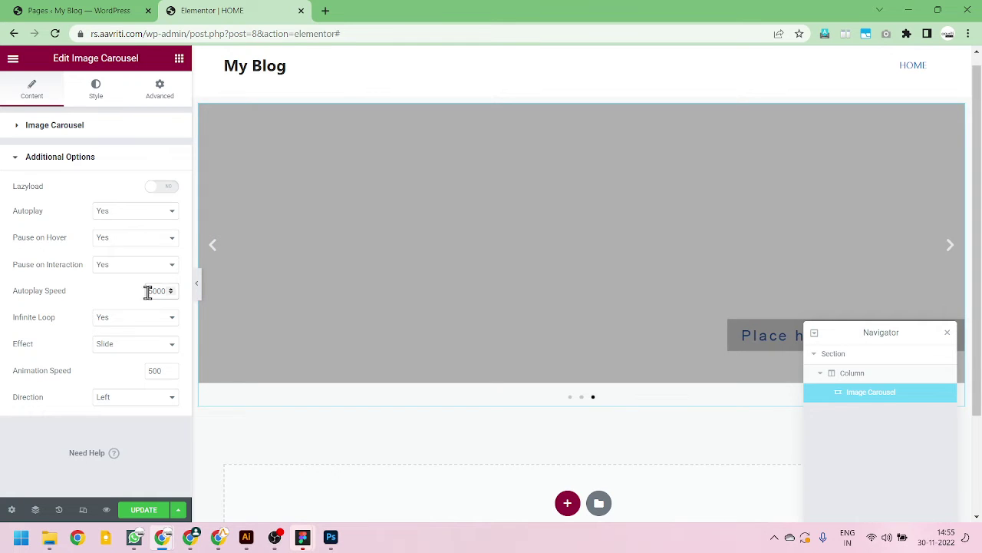
pyautogui.doubleClick(147, 291)
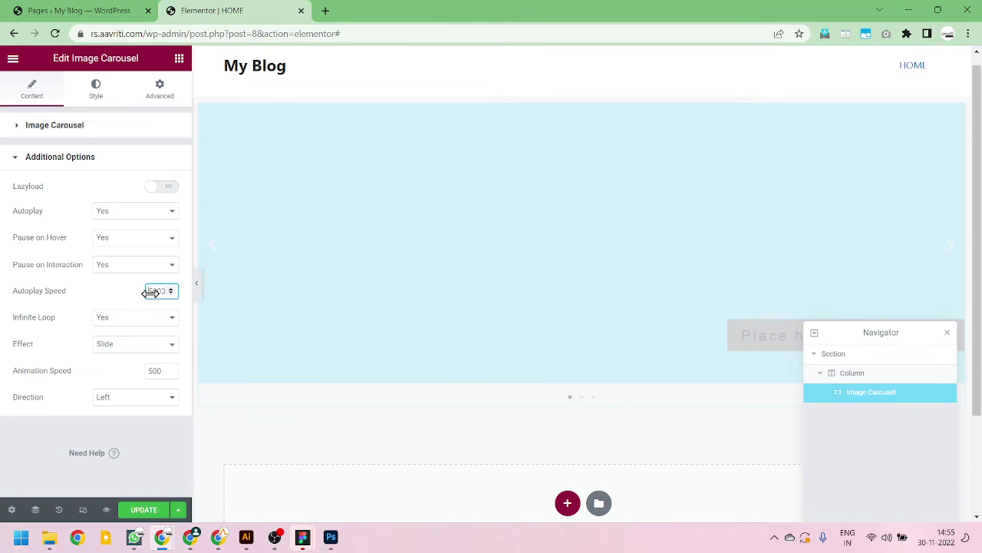
pyautogui.moveTo(150, 293); pyautogui.dragTo(146, 294)
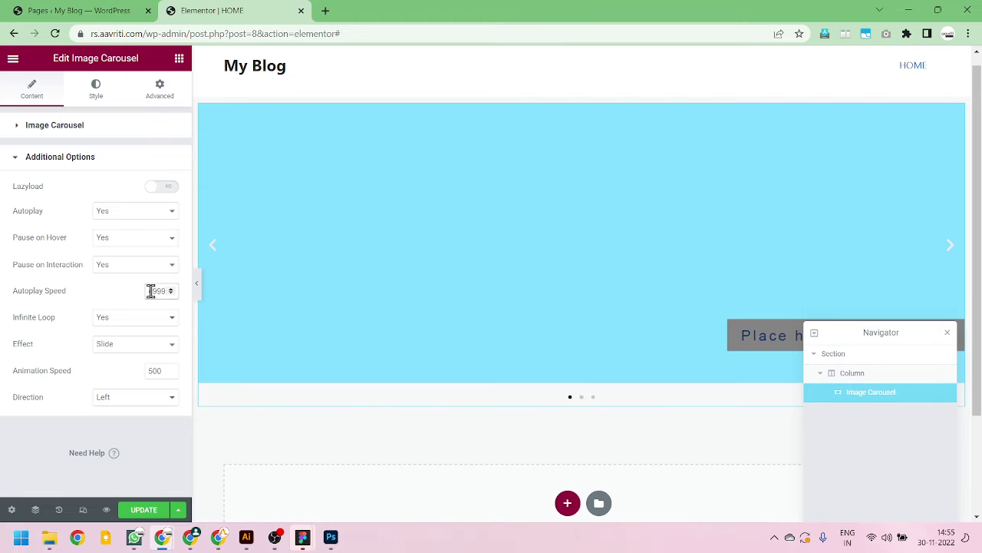
pyautogui.doubleClick(153, 291)
pyautogui.write('5000')
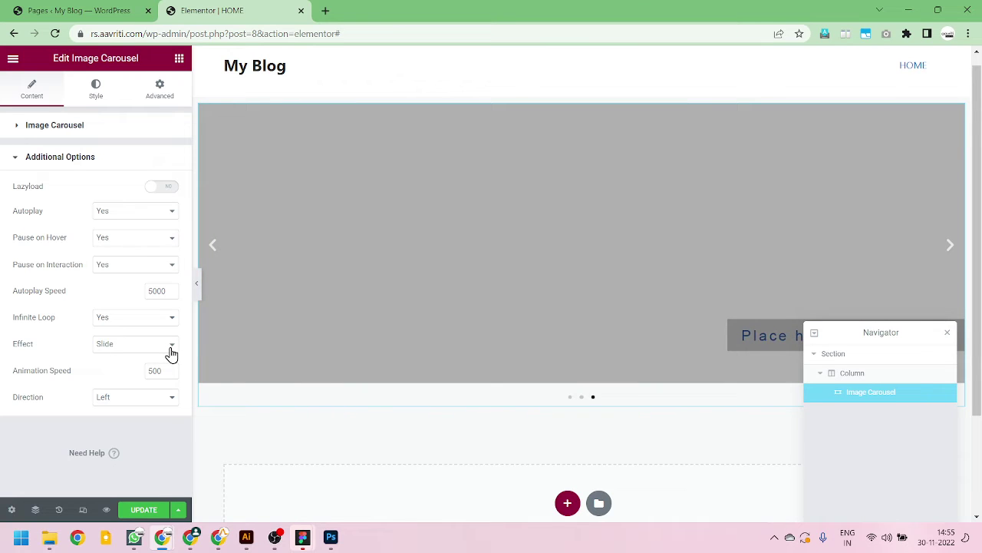
# Step: Try the Fade effect on the carousel and return the Effect to Slide
pyautogui.click(171, 353)
pyautogui.click(131, 372)
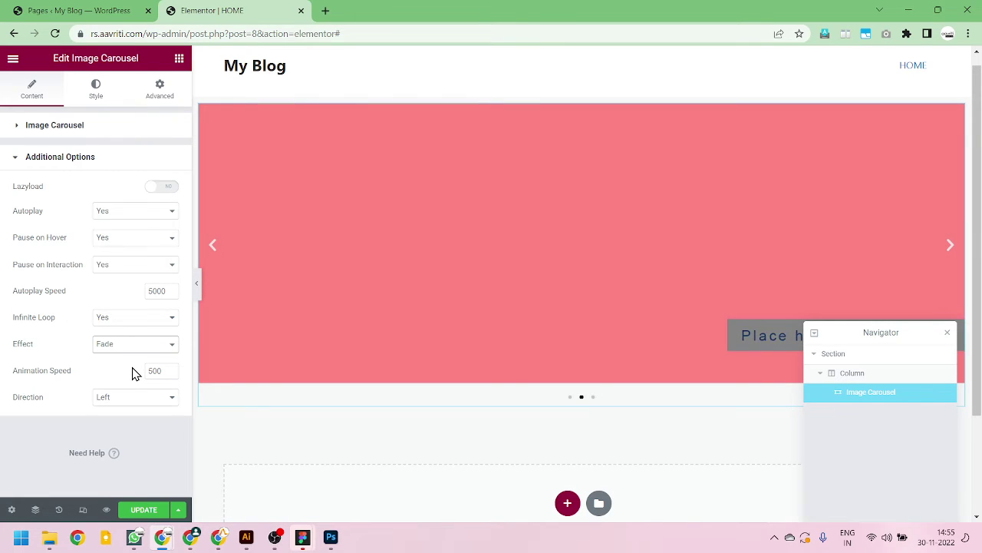
pyautogui.click(158, 347)
pyautogui.click(137, 360)
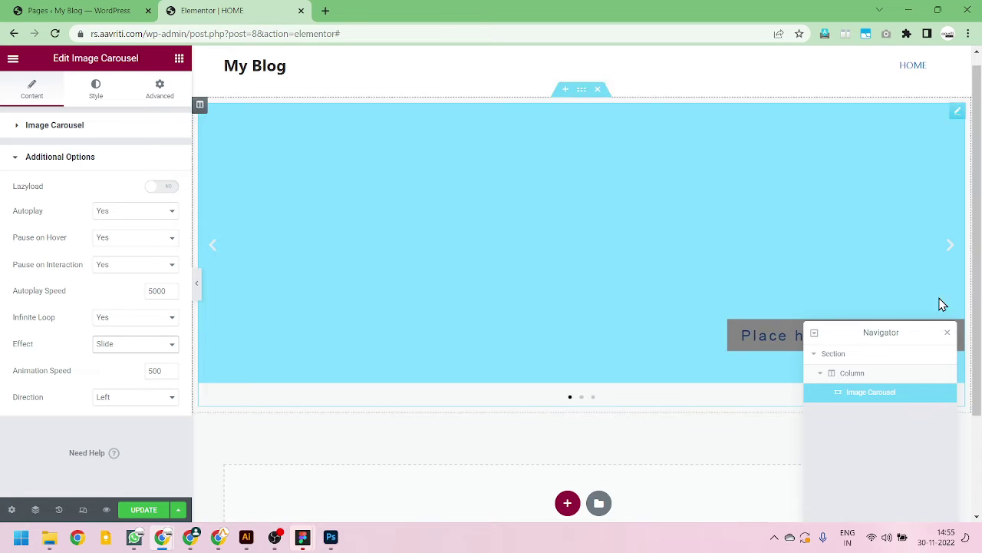
# Step: Close the Navigator, show the main Image Carousel settings and hide the editing panel to preview the slider full width
pyautogui.click(947, 332)
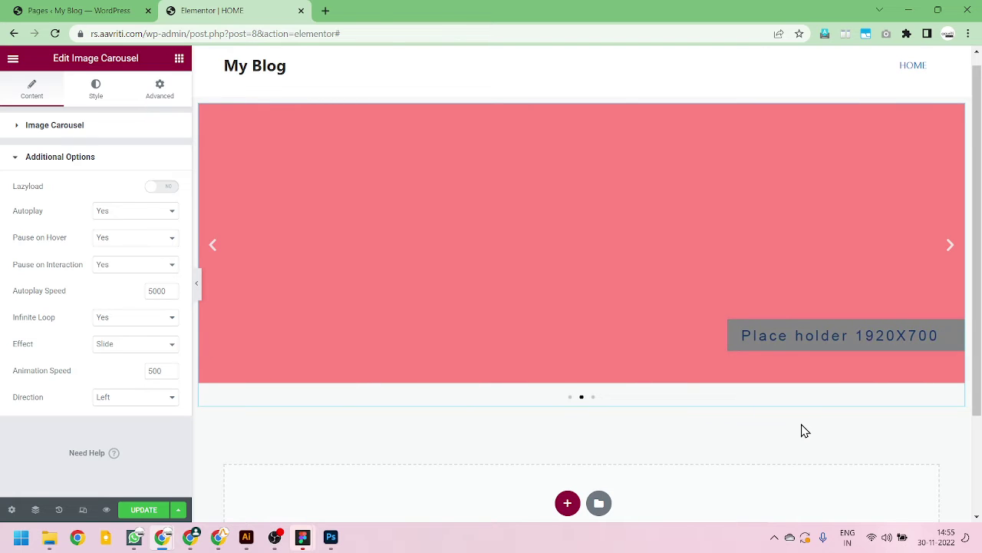
pyautogui.click(20, 153)
pyautogui.click(18, 126)
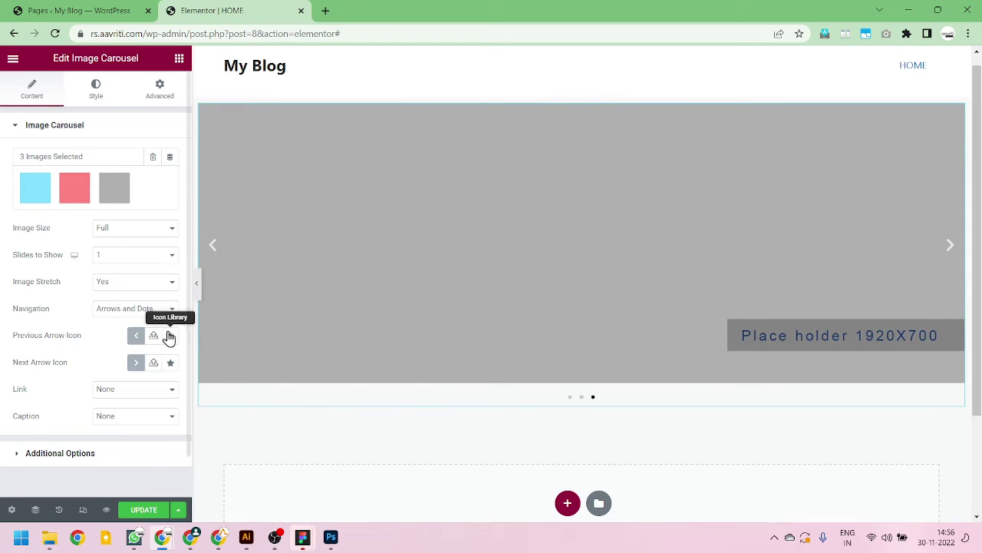
pyautogui.click(197, 284)
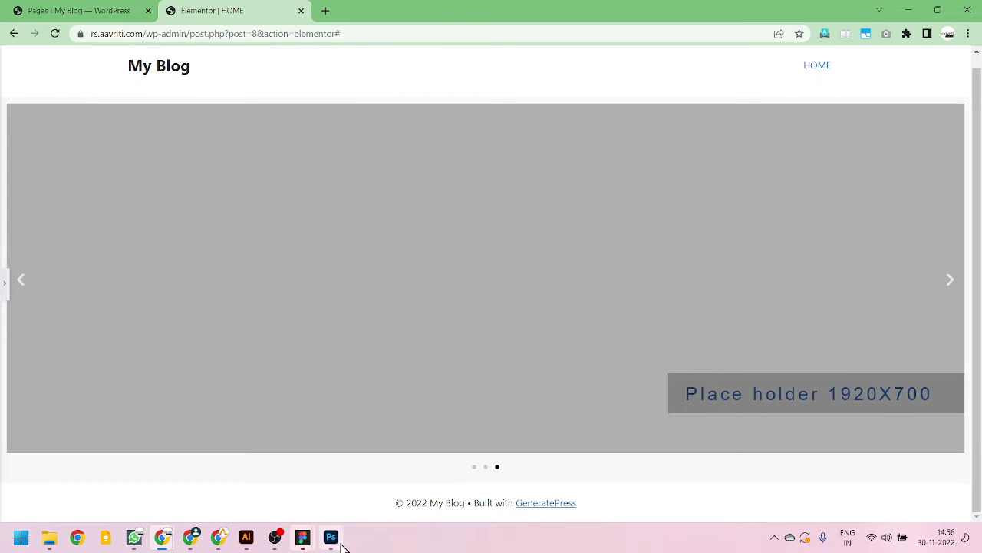
# Step: Switch to the RS Fly Ash Bricks file in Figma to check the Home banner layout, and return to the Elementor page
pyautogui.moveTo(302, 536)
pyautogui.click(238, 500)
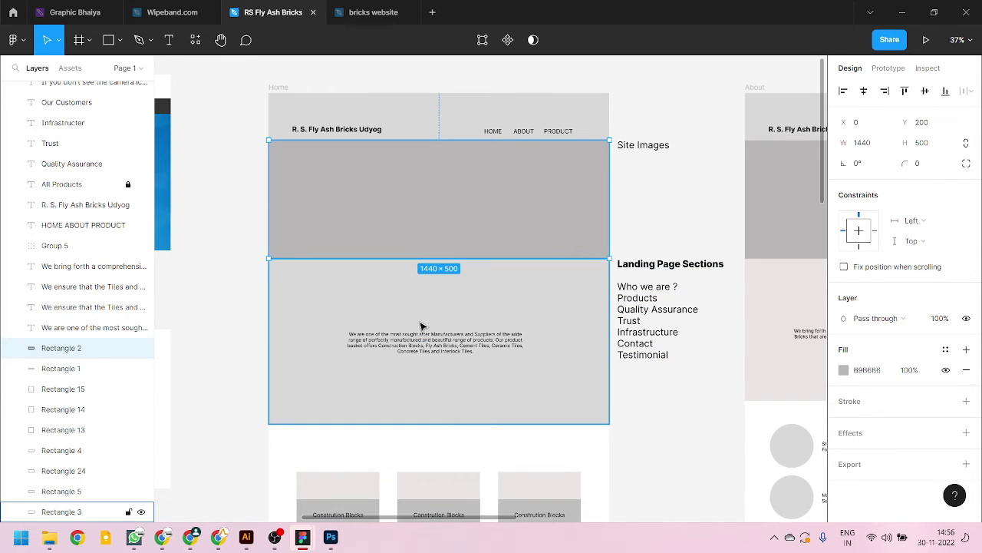
pyautogui.moveTo(221, 537)
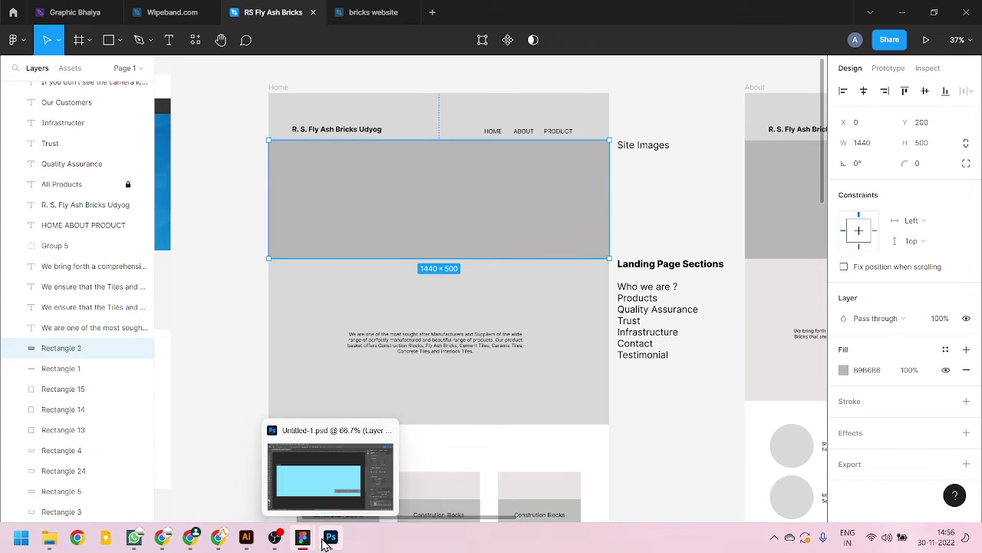
pyautogui.moveTo(332, 540)
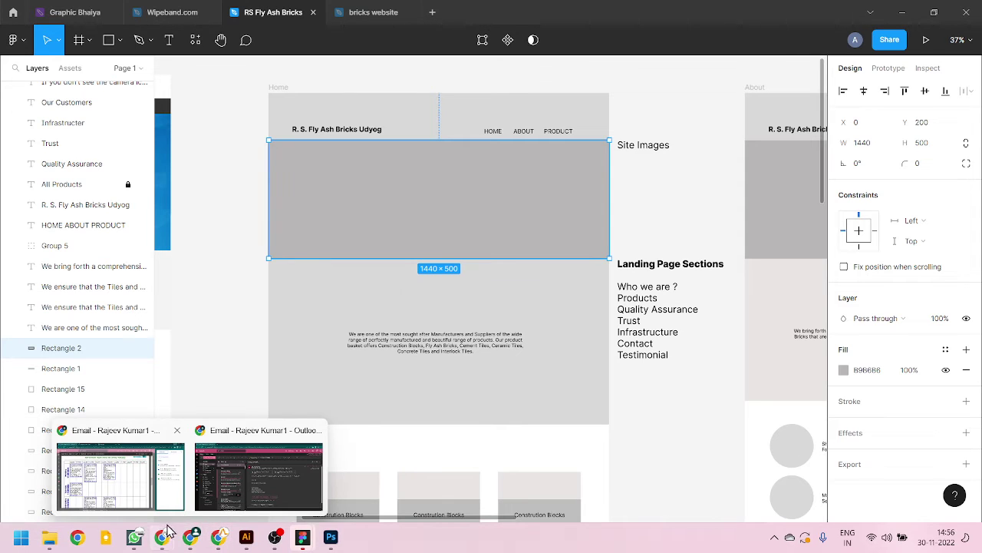
pyautogui.moveTo(165, 536)
pyautogui.click(194, 490)
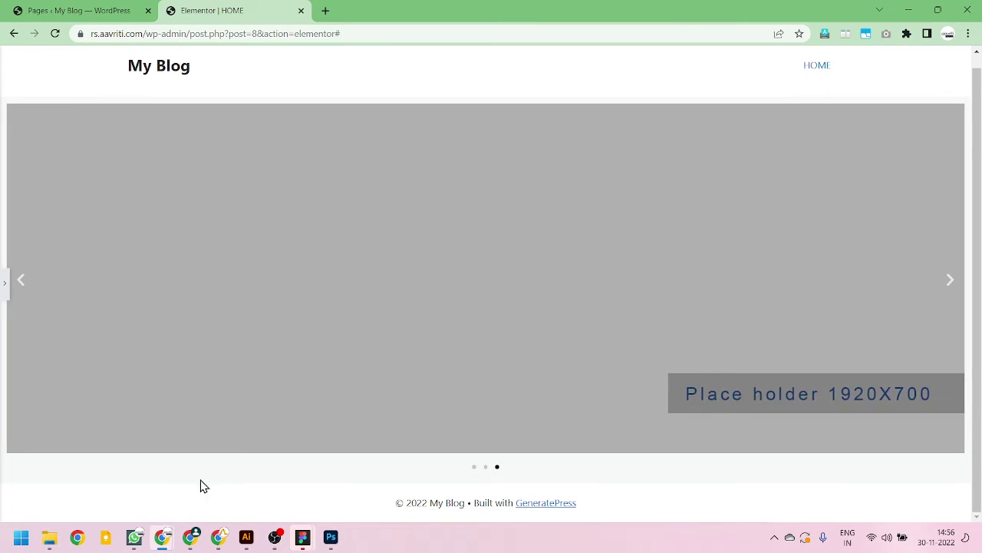
pyautogui.scroll(1, 394, 264)
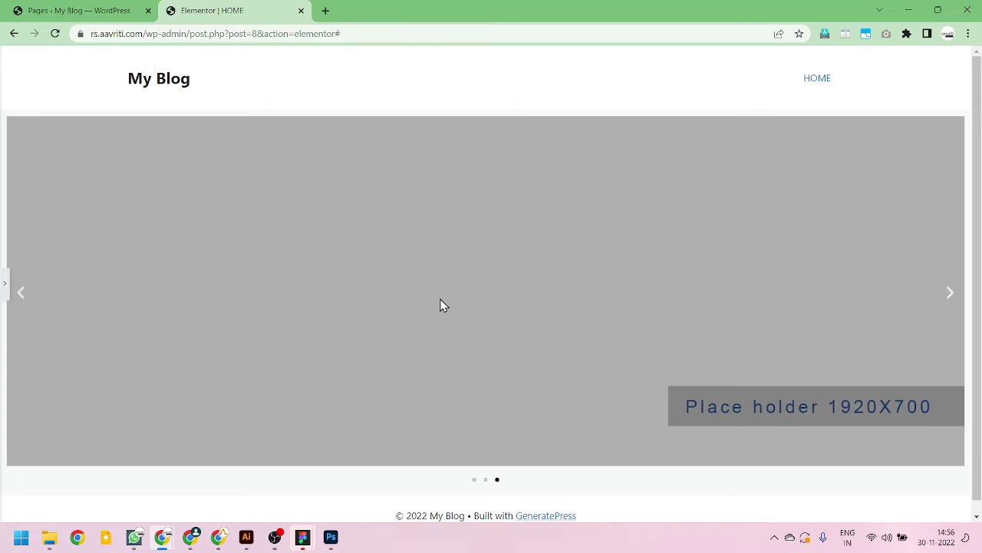
pyautogui.moveTo(144, 38); pyautogui.dragTo(3, 31)
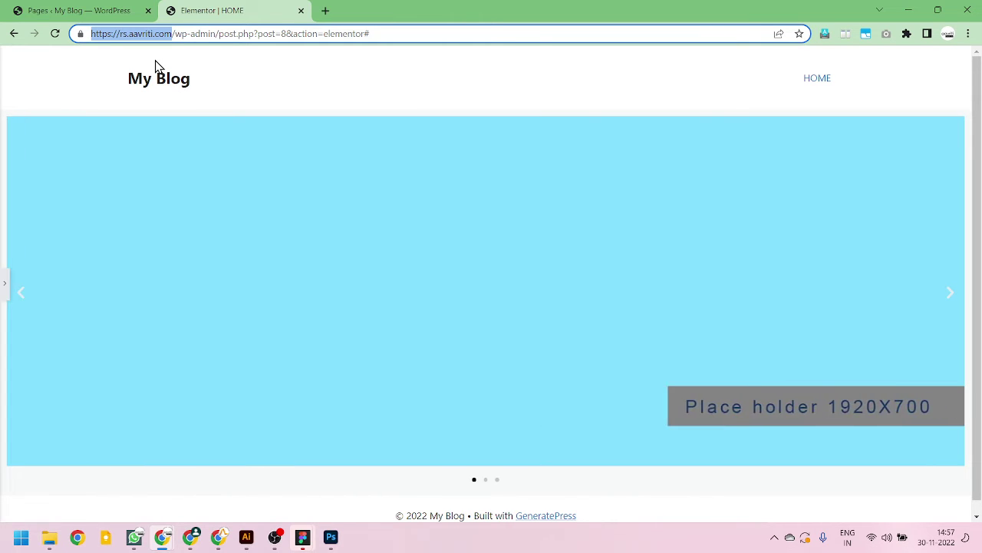
pyautogui.scroll(-1, 401, 311)
pyautogui.moveTo(332, 542)
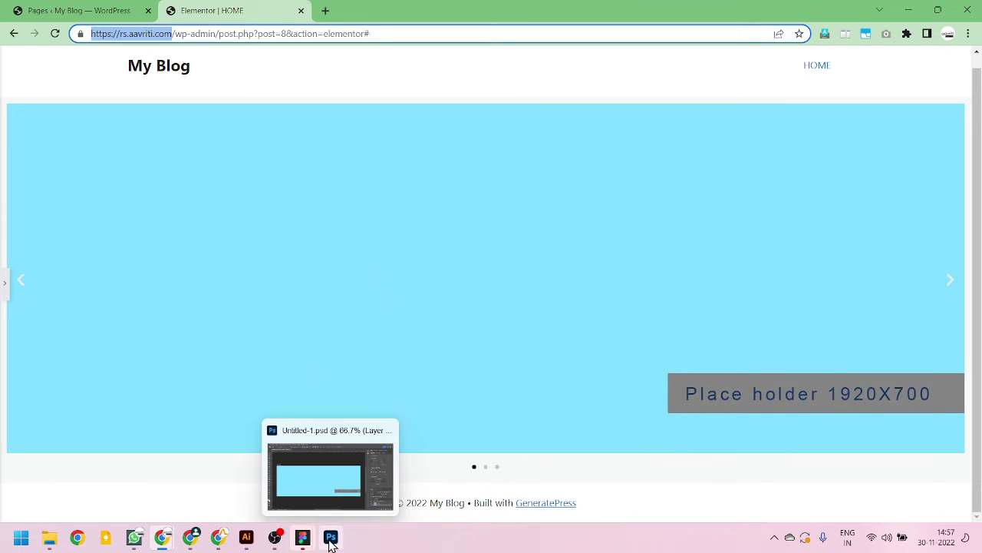
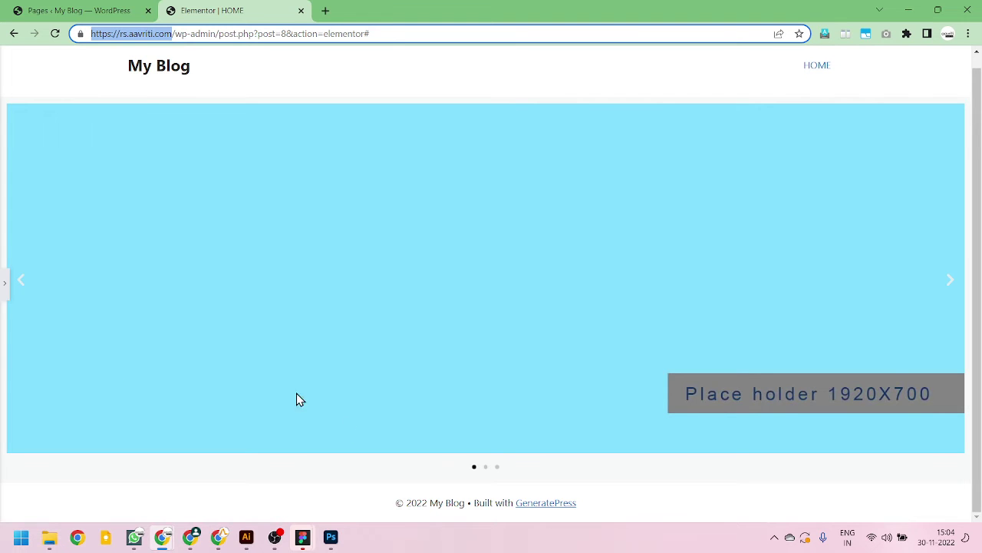
# Step: Bring back the editing panel and browse the widget library's Basic and General widgets
pyautogui.click(6, 284)
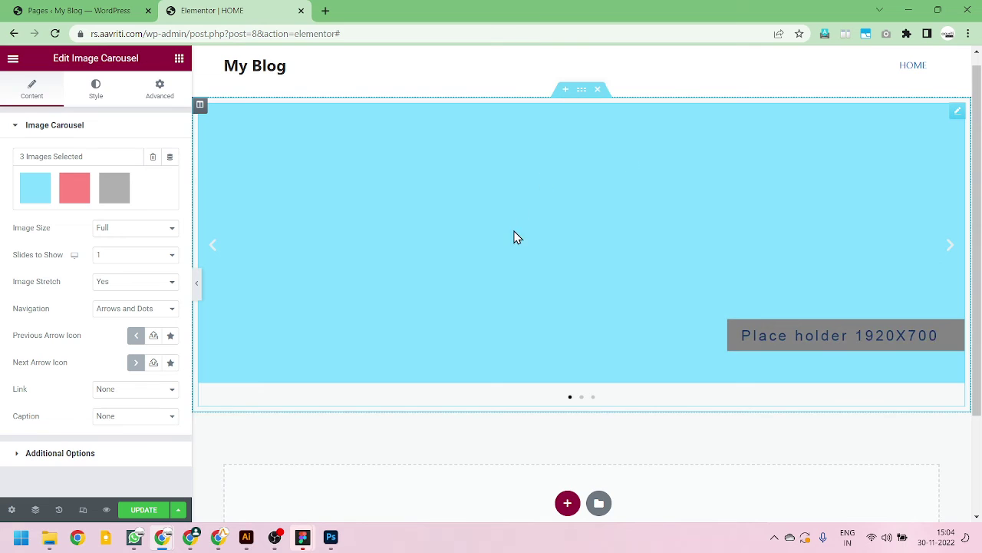
pyautogui.scroll(1, 458, 245)
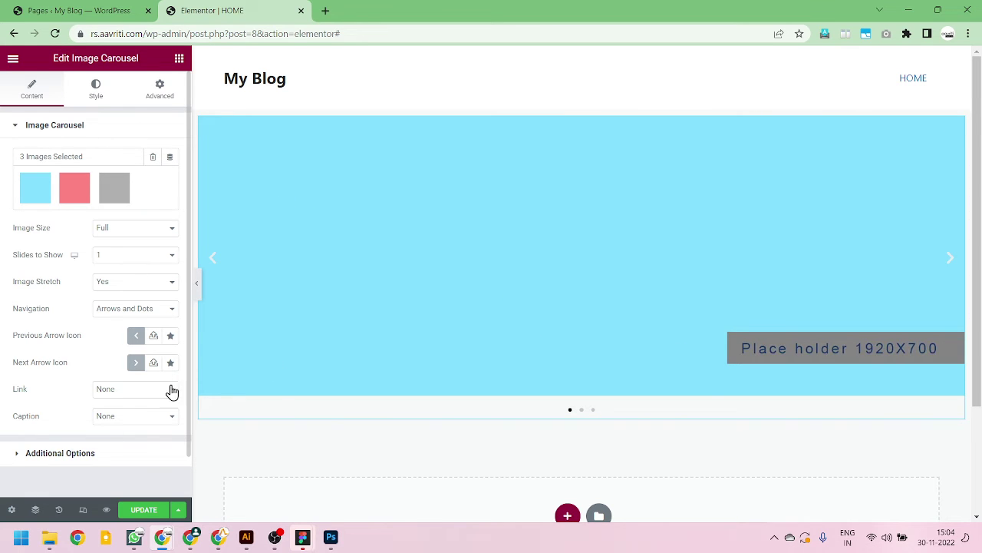
pyautogui.click(178, 62)
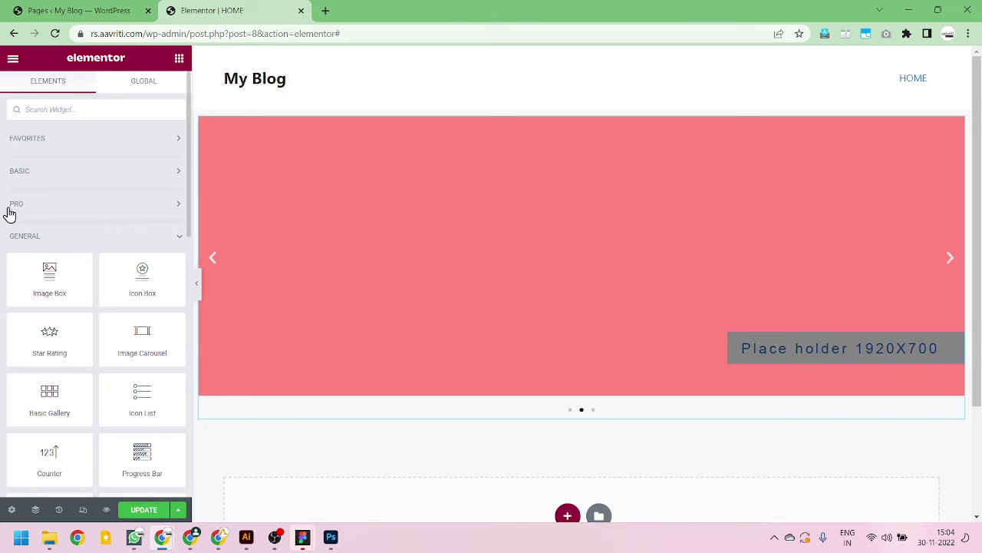
pyautogui.click(69, 183)
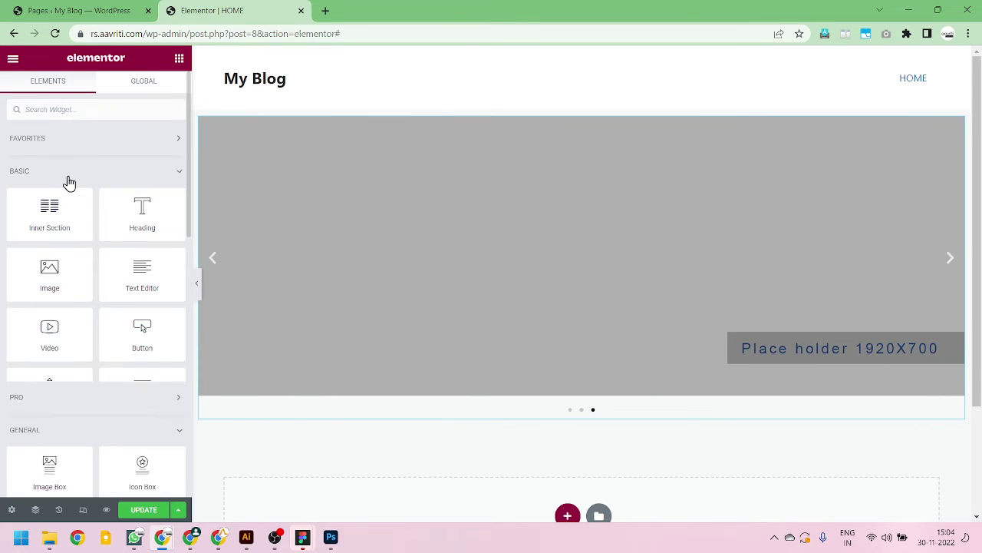
pyautogui.scroll(-8, 83, 211)
pyautogui.scroll(4, 82, 231)
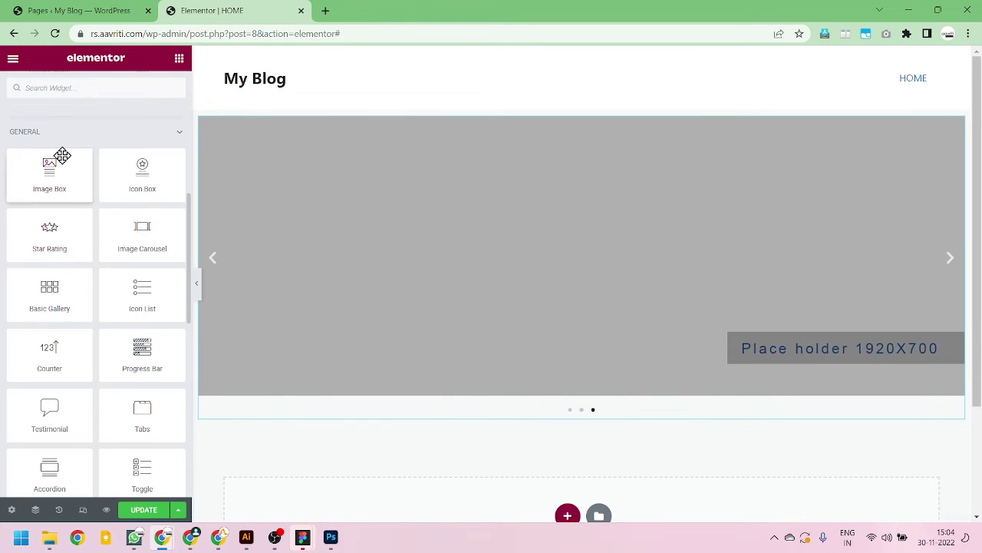
pyautogui.scroll(3, 76, 269)
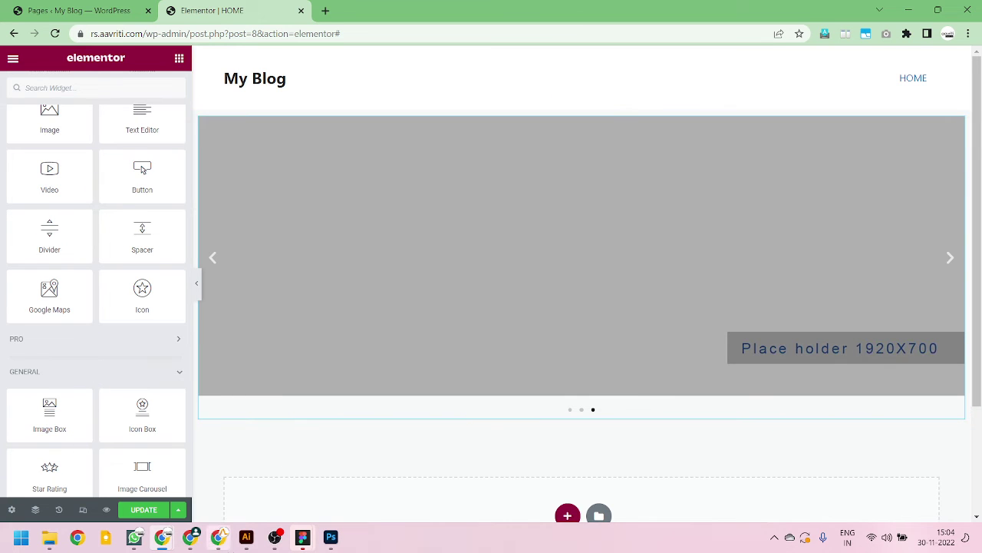
# Step: Examine the section below the banner in the Figma Home wireframe, including its intro paragraph, against the available Basic widgets in Elementor
pyautogui.moveTo(302, 536)
pyautogui.click(268, 500)
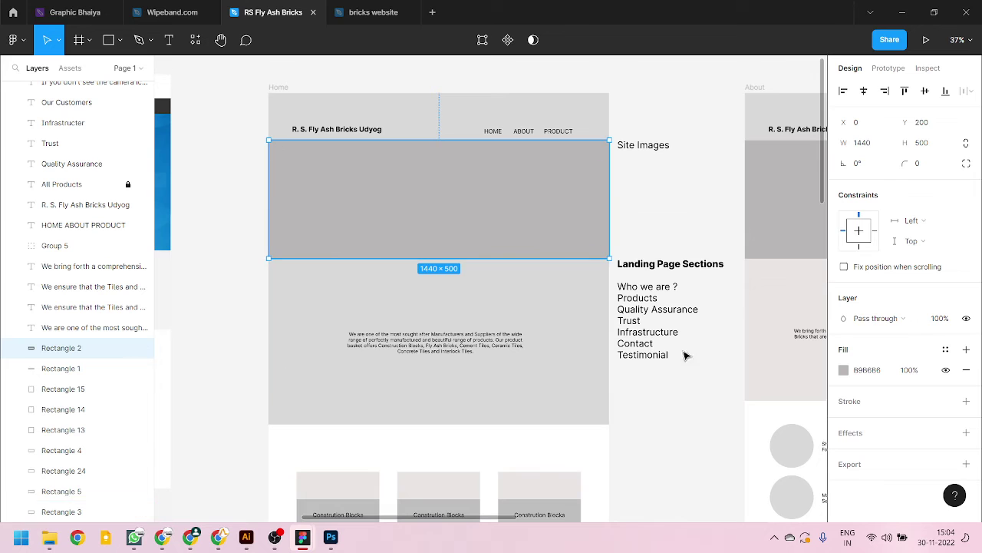
pyautogui.click(495, 351)
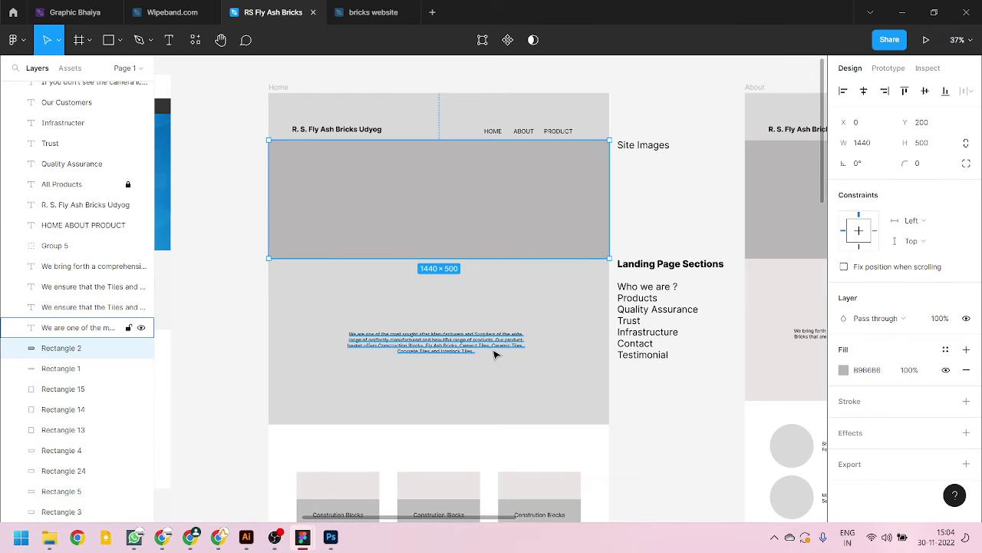
pyautogui.hotkey('alt', 'Tab')
pyautogui.scroll(-2, 483, 381)
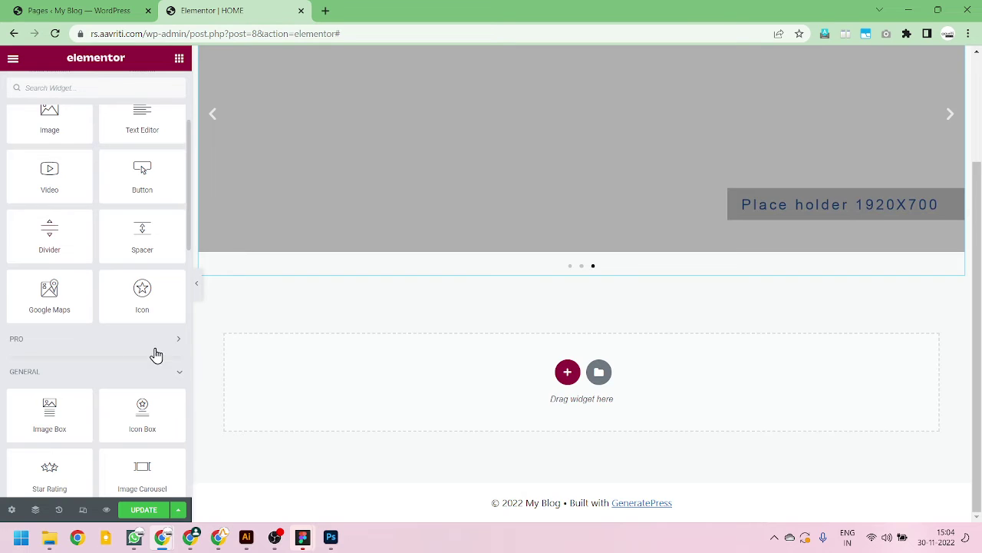
pyautogui.scroll(3, 104, 244)
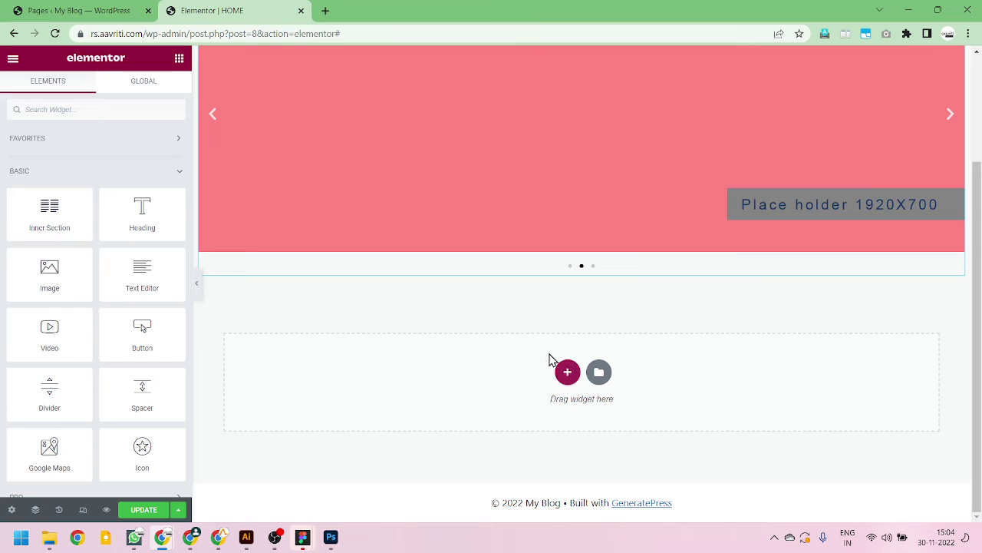
pyautogui.moveTo(303, 537)
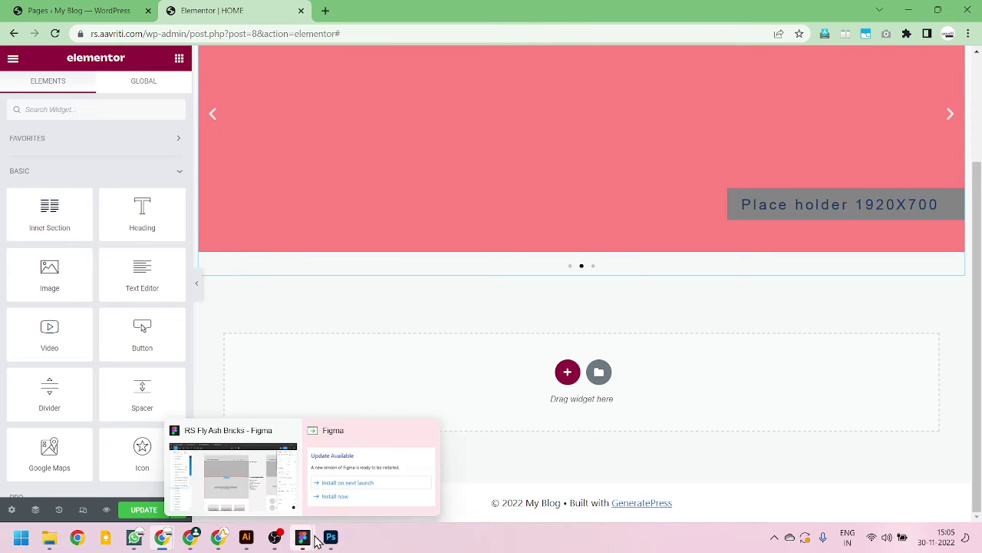
pyautogui.click(261, 500)
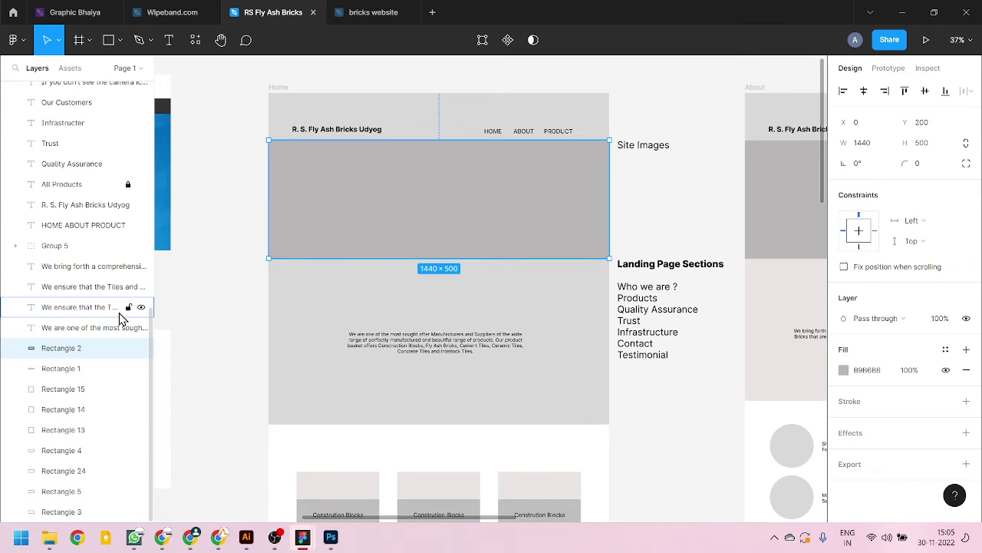
pyautogui.click(407, 343)
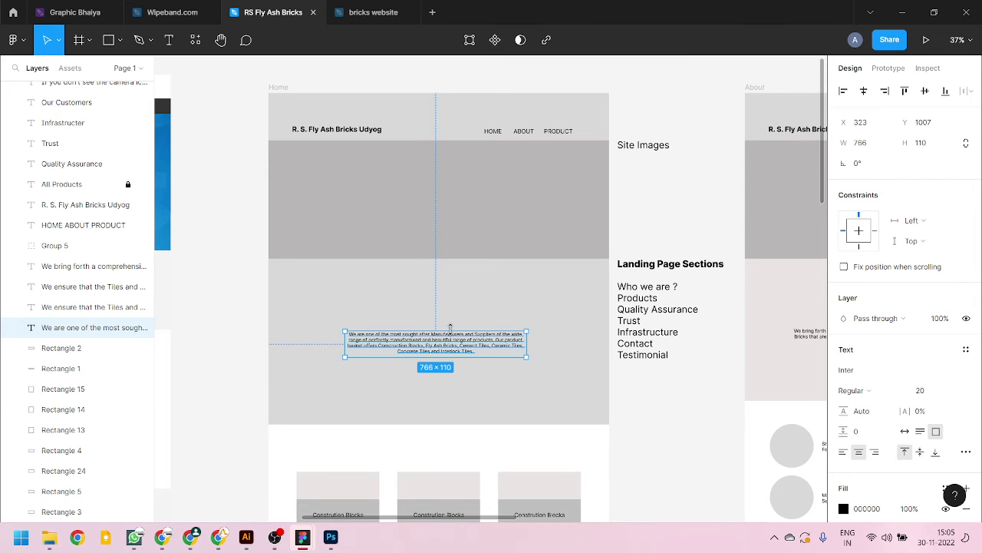
pyautogui.hotkey('alt', 'Tab')
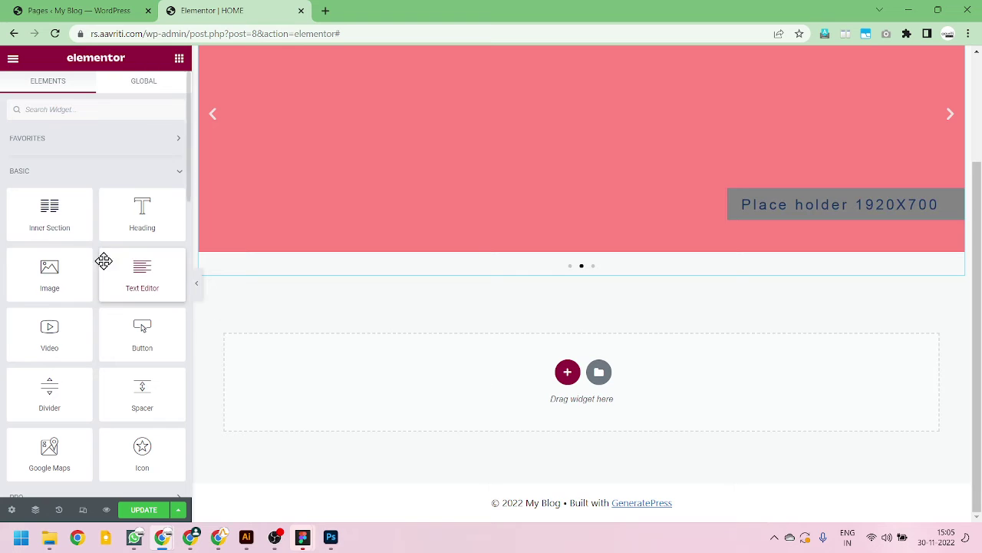
# Step: Add a Heading widget in a new section below the carousel, with a Text Editor widget directly beneath it
pyautogui.moveTo(133, 214); pyautogui.dragTo(569, 376)
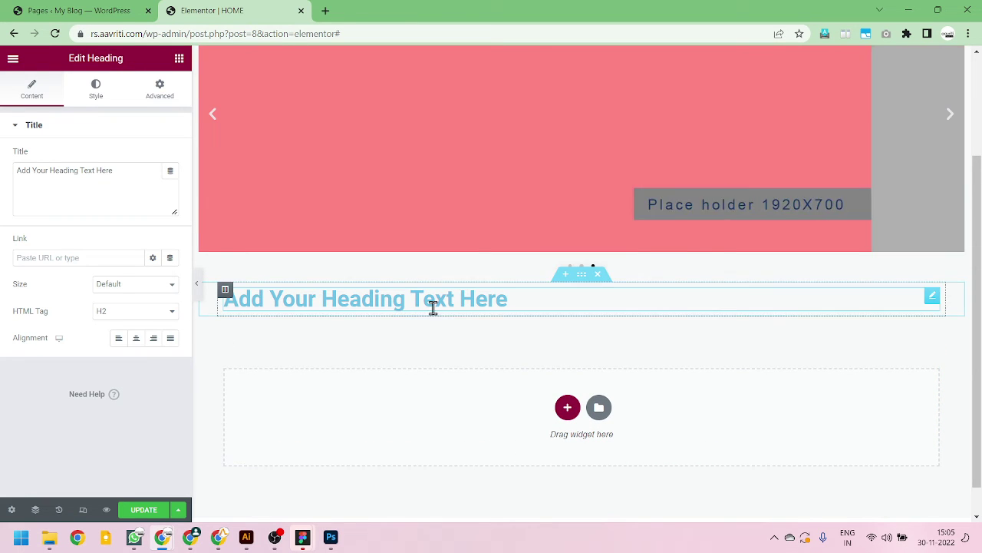
pyautogui.click(179, 59)
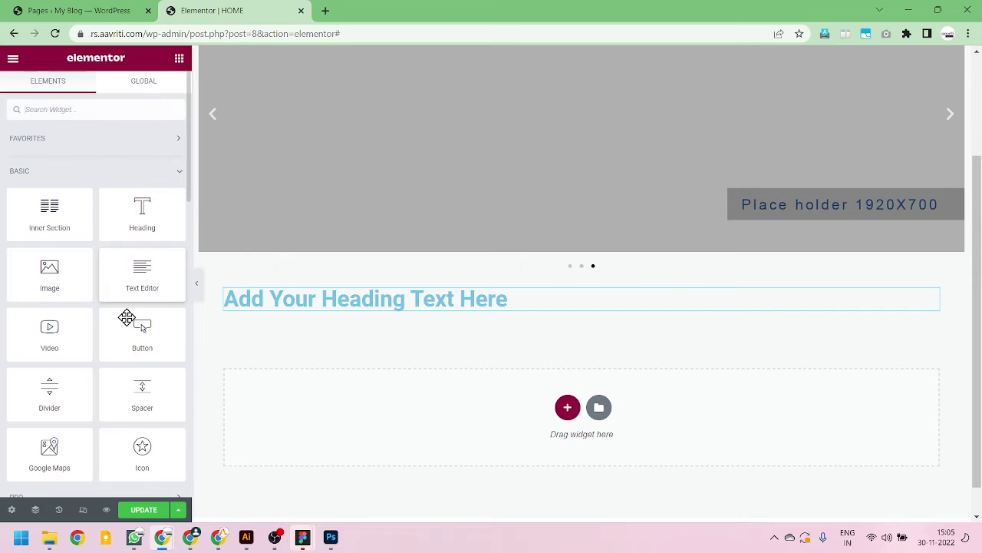
pyautogui.moveTo(138, 285); pyautogui.dragTo(517, 310)
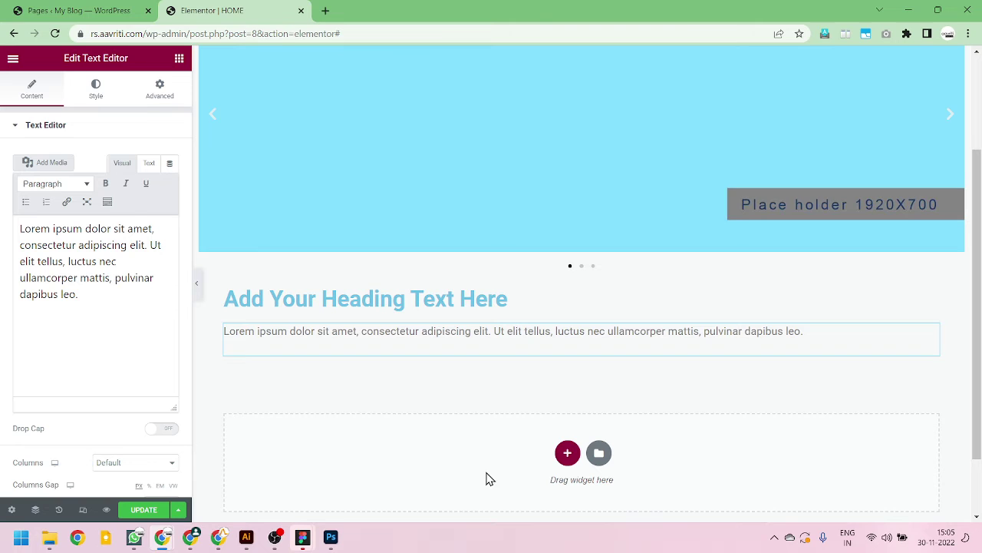
pyautogui.click(179, 57)
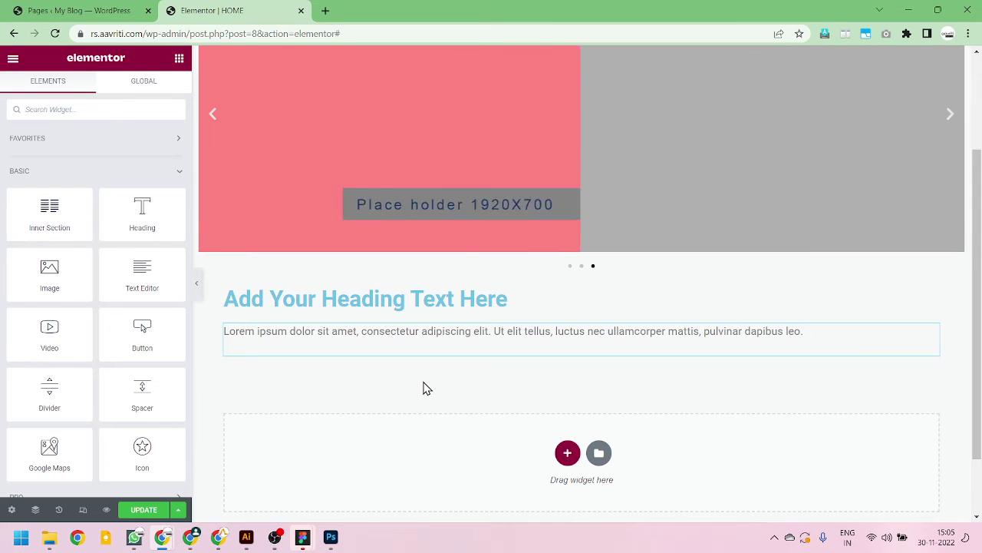
pyautogui.scroll(-1, 529, 296)
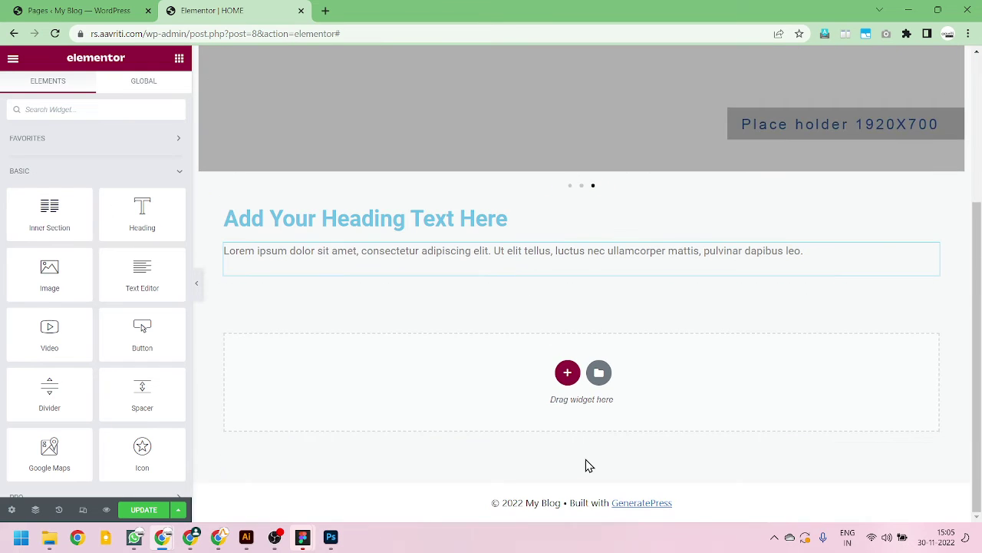
pyautogui.click(568, 373)
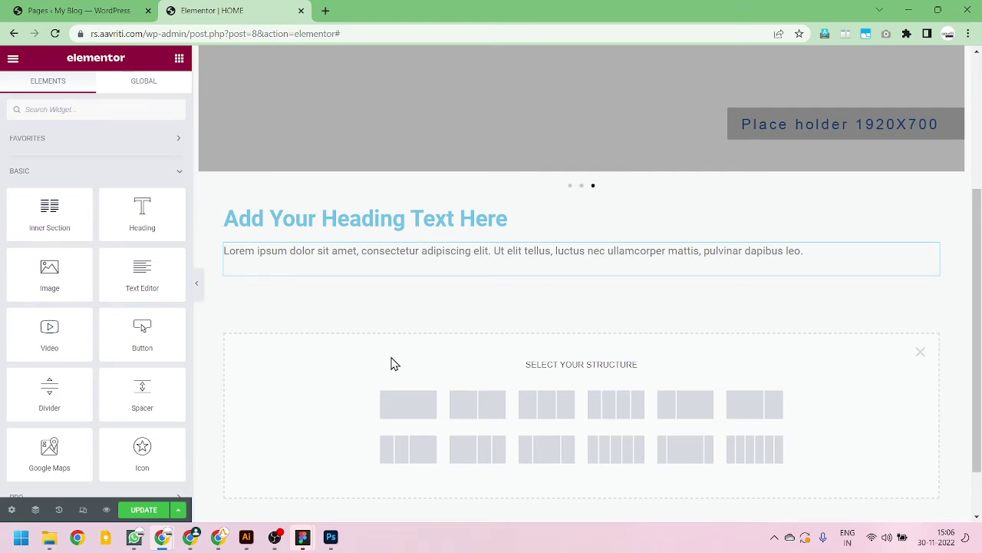
pyautogui.click(921, 353)
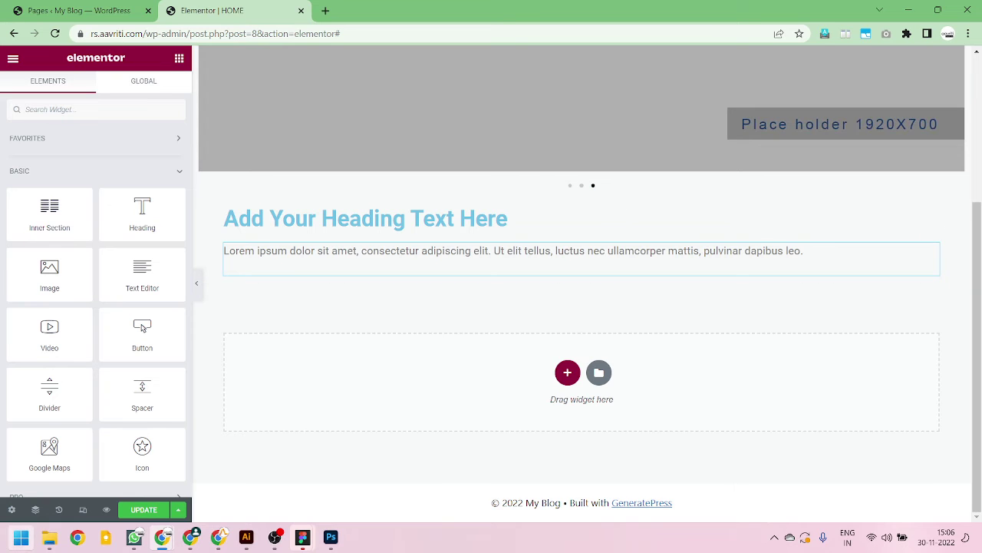
# Step: Open the Navigator, collapse both sections and expand the second one to examine its structure
pyautogui.click(34, 509)
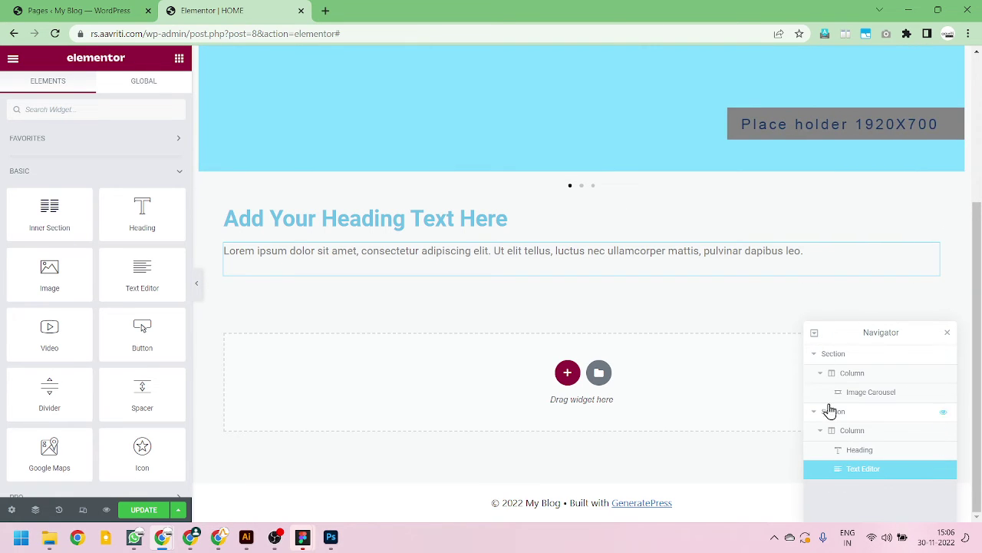
pyautogui.click(813, 354)
pyautogui.click(813, 373)
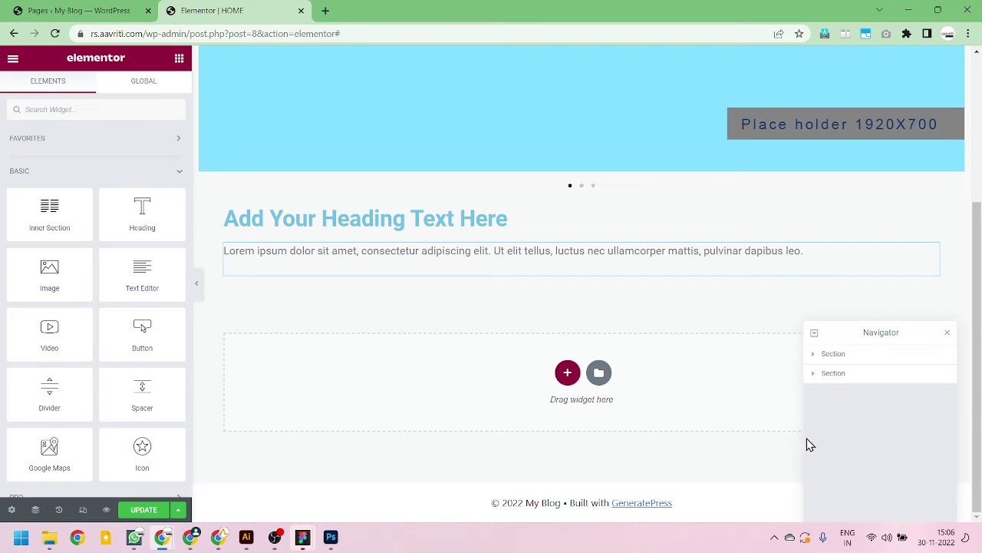
pyautogui.click(812, 384)
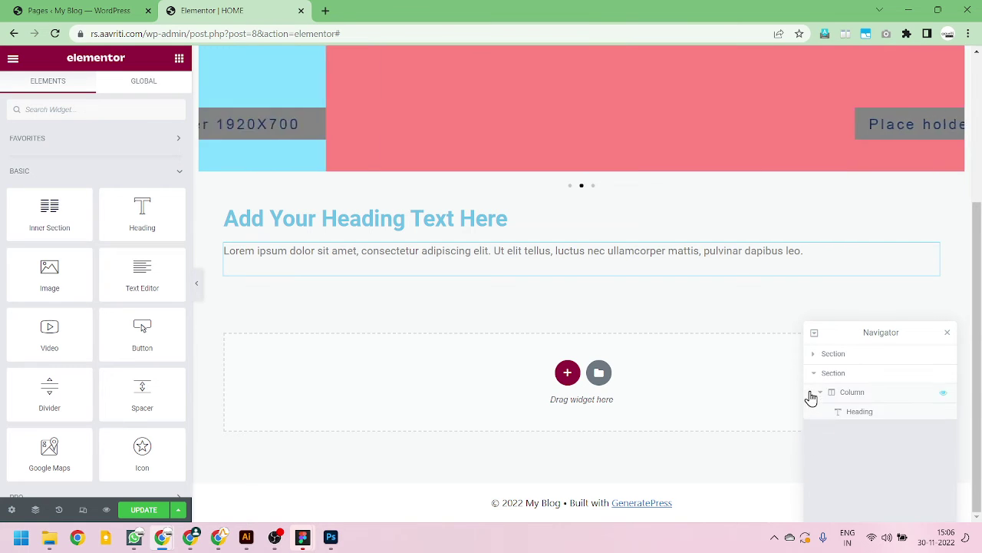
# Step: Check the column's widgets in the Navigator, preview the page with the editing panel hidden, and close the Navigator
pyautogui.click(849, 395)
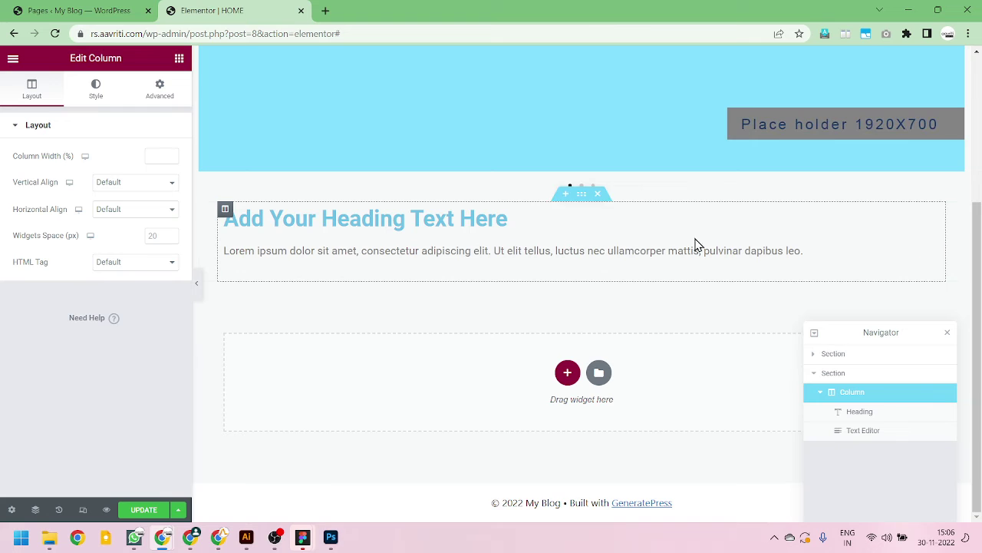
pyautogui.click(196, 285)
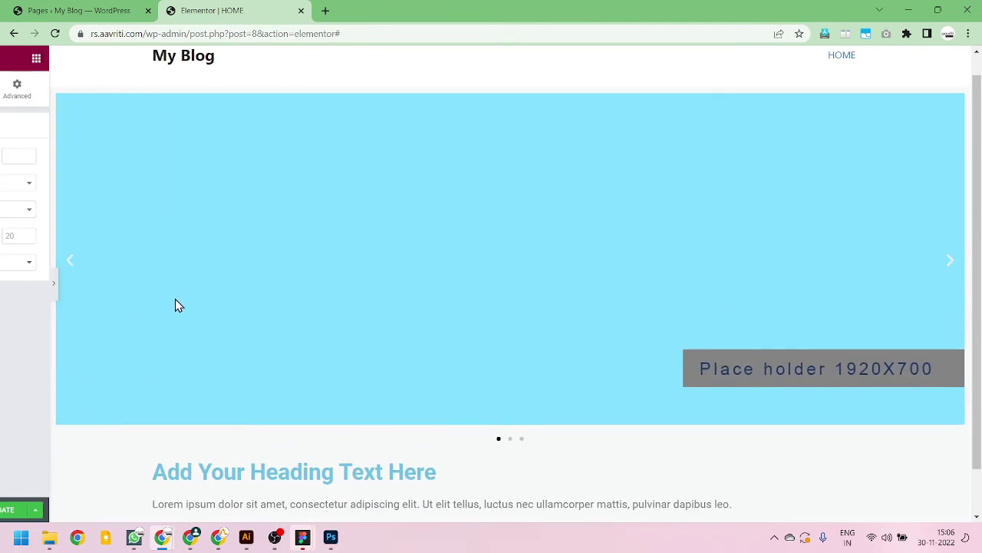
pyautogui.scroll(-2, 239, 312)
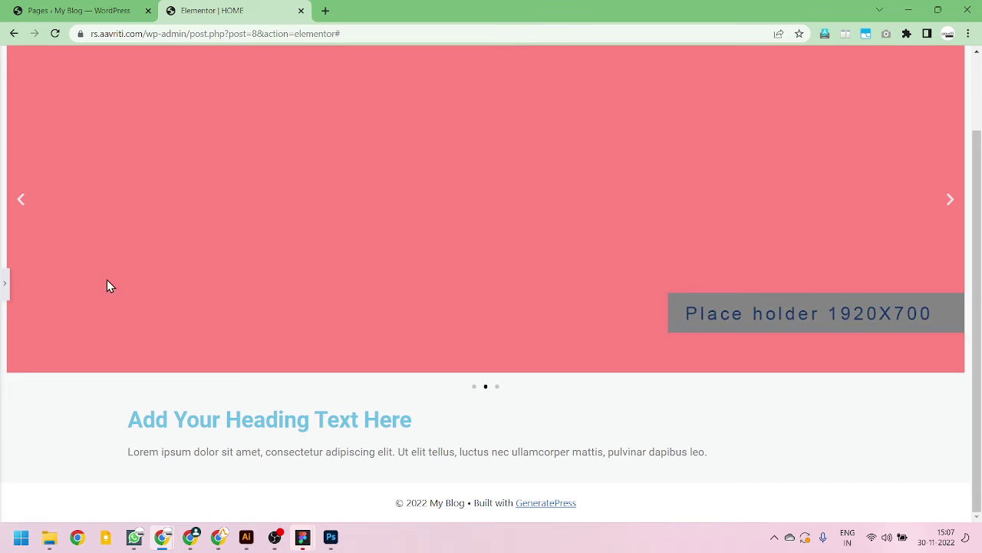
pyautogui.click(7, 291)
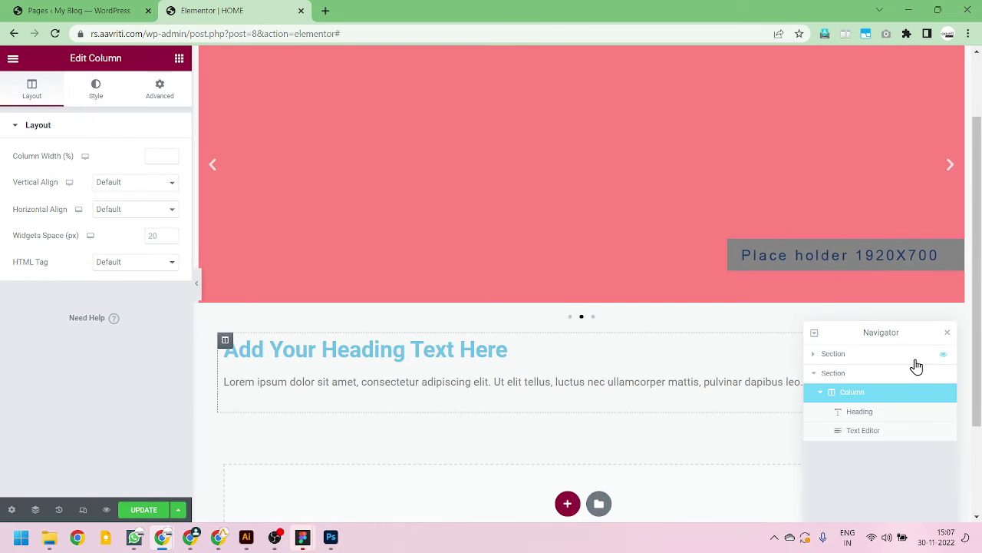
pyautogui.click(947, 335)
# Step: Look over the new section's and column's settings, and centre-align the heading below the carousel
pyautogui.click(585, 328)
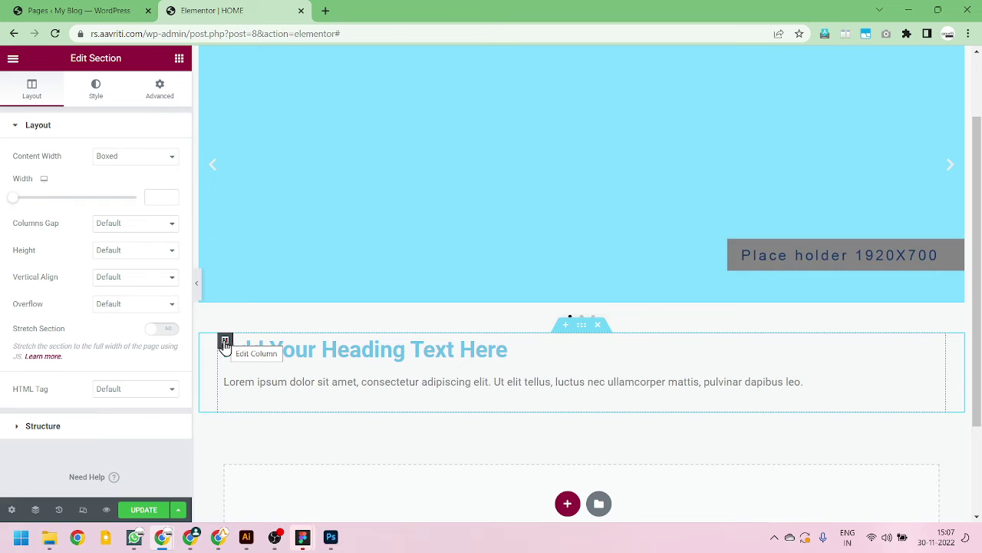
pyautogui.click(225, 342)
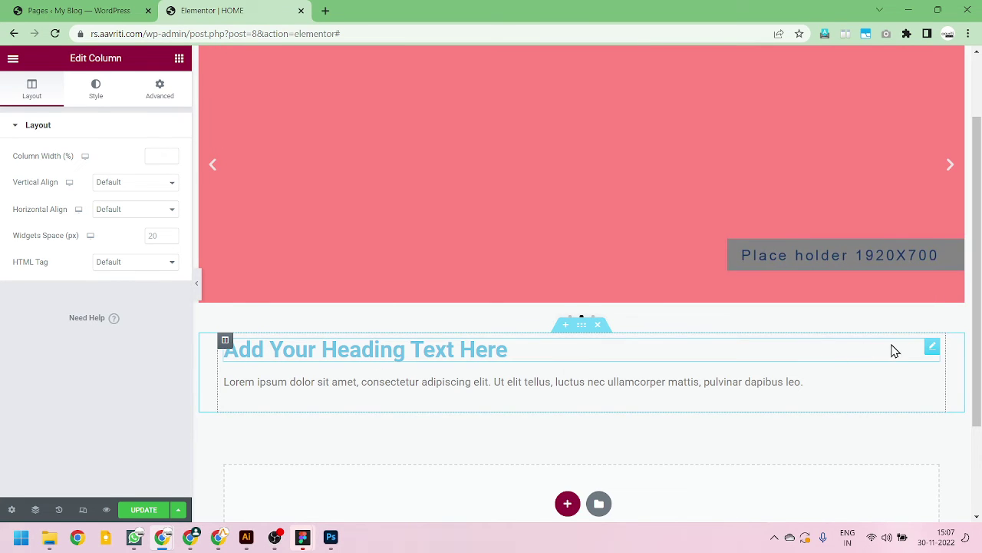
pyautogui.click(933, 351)
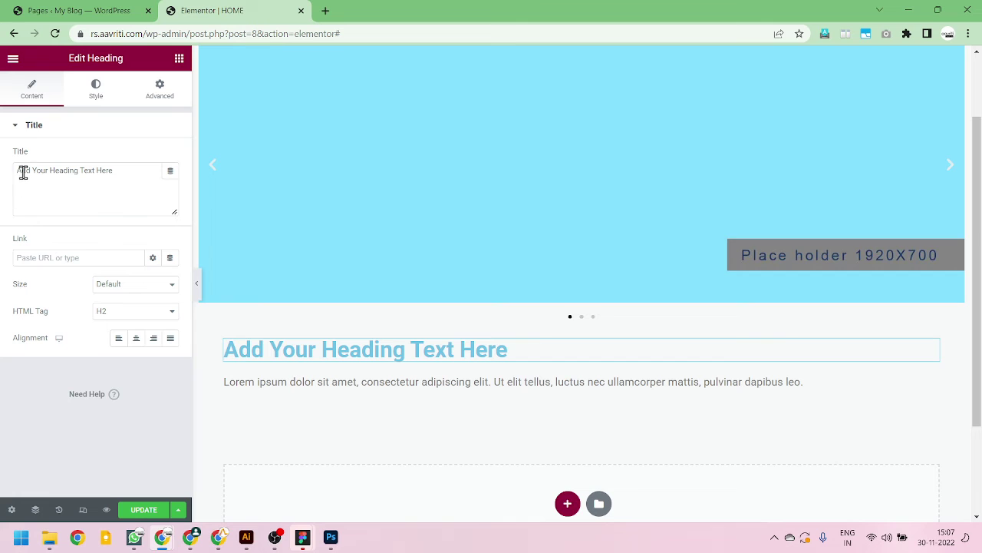
pyautogui.click(135, 341)
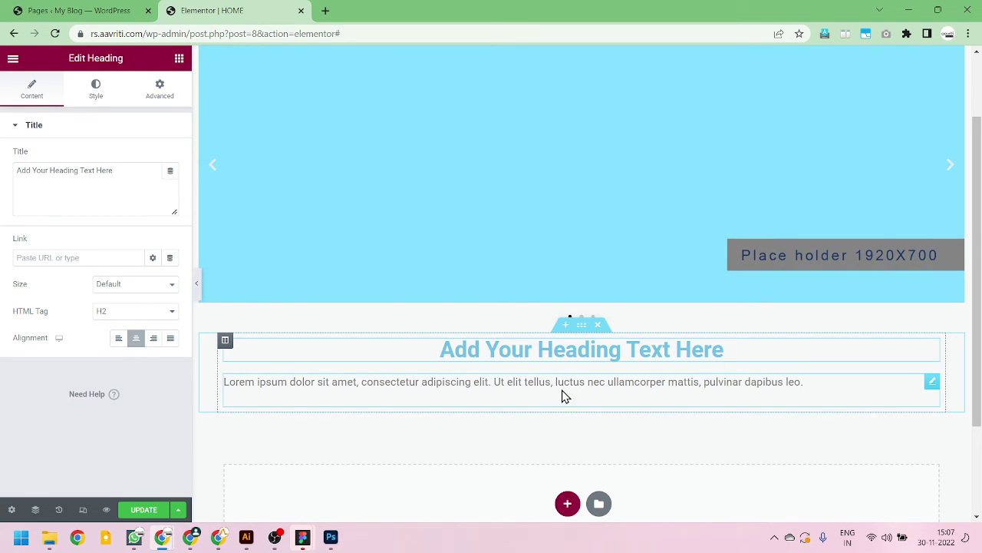
# Step: Centre-align the lorem ipsum paragraph under the heading and look at its typography options
pyautogui.click(934, 384)
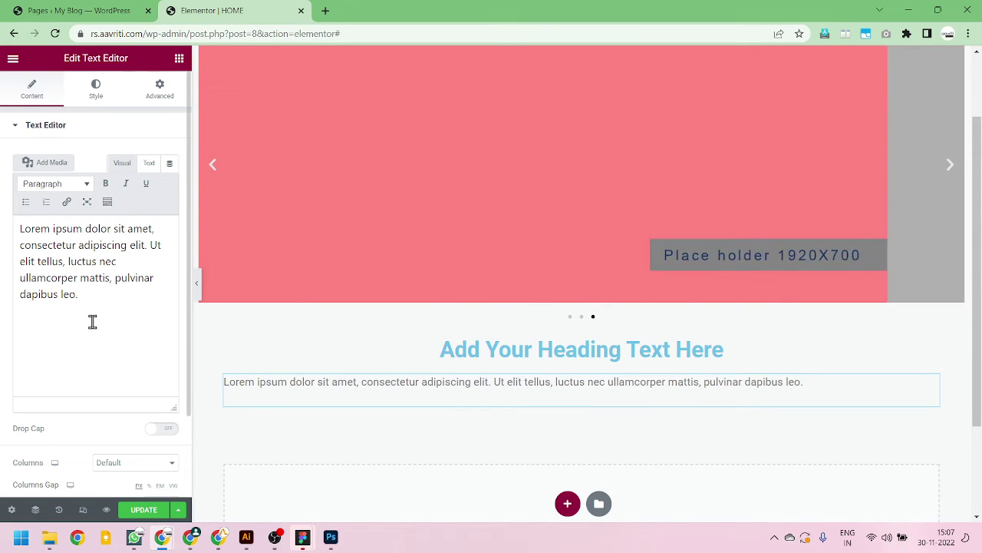
pyautogui.click(103, 93)
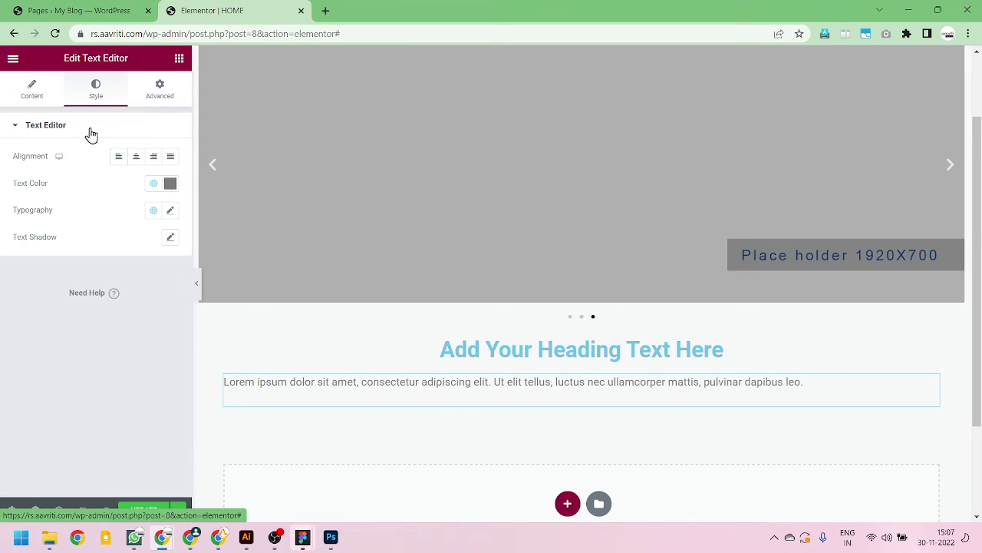
pyautogui.click(136, 158)
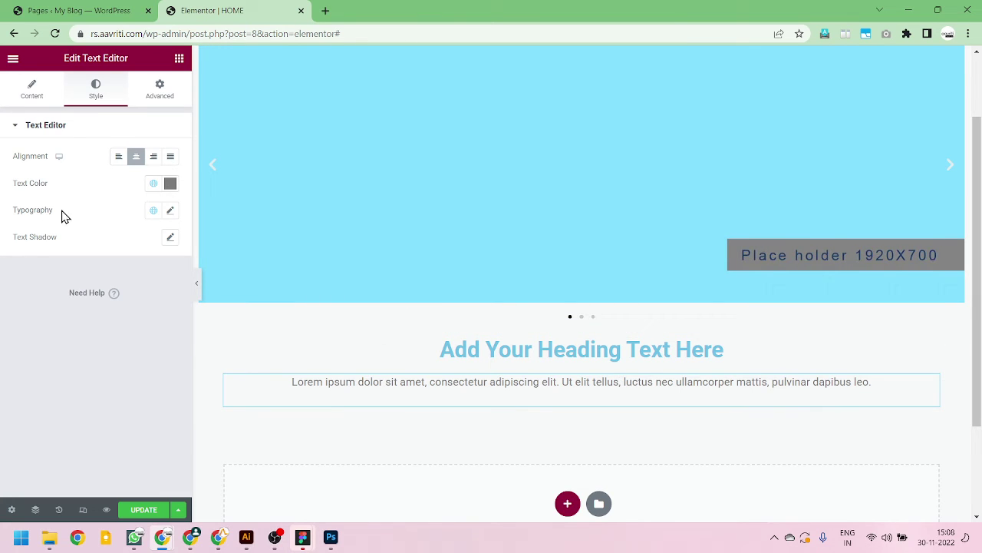
pyautogui.click(170, 210)
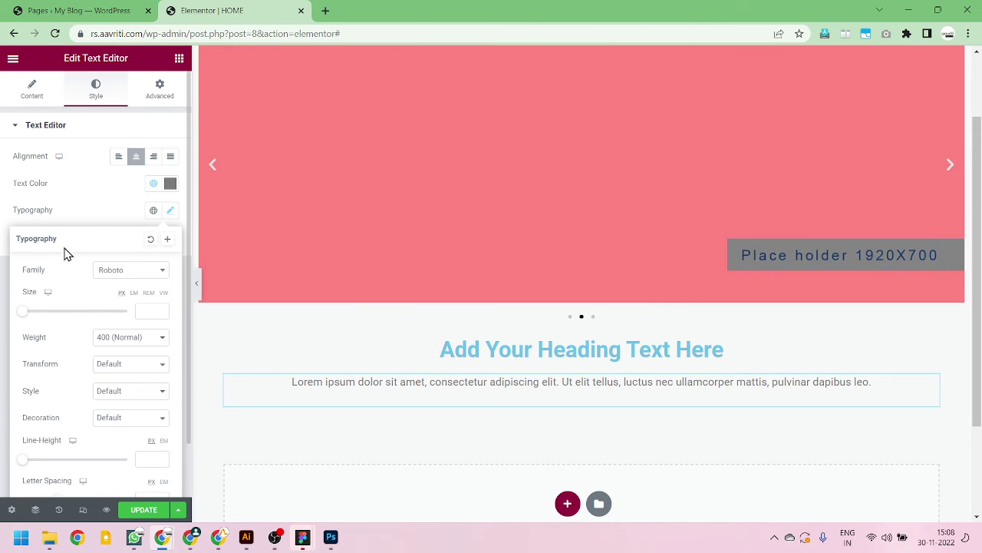
pyautogui.click(4, 173)
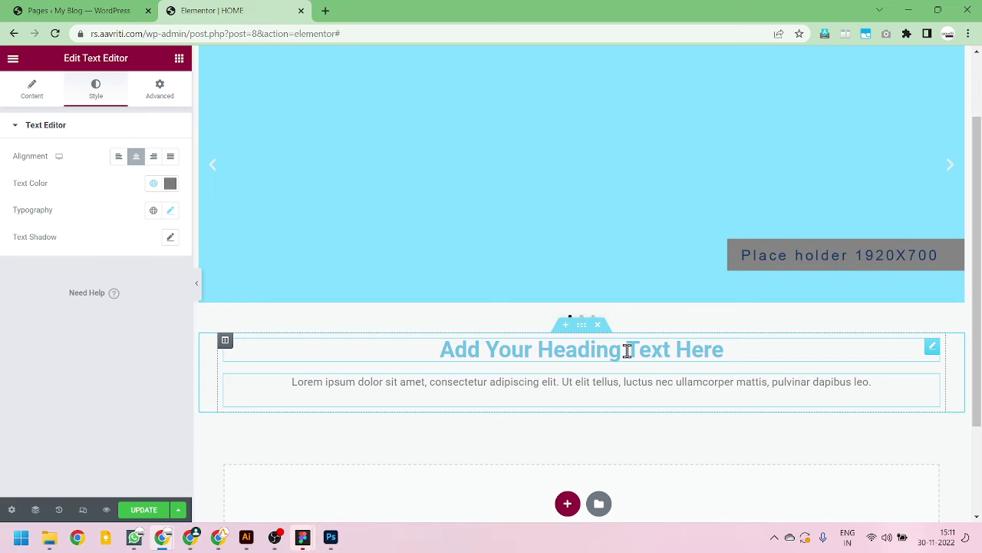
# Step: Preview the centred heading and paragraph with the editing panel hidden, and bring the panel back
pyautogui.scroll(-2, 313, 347)
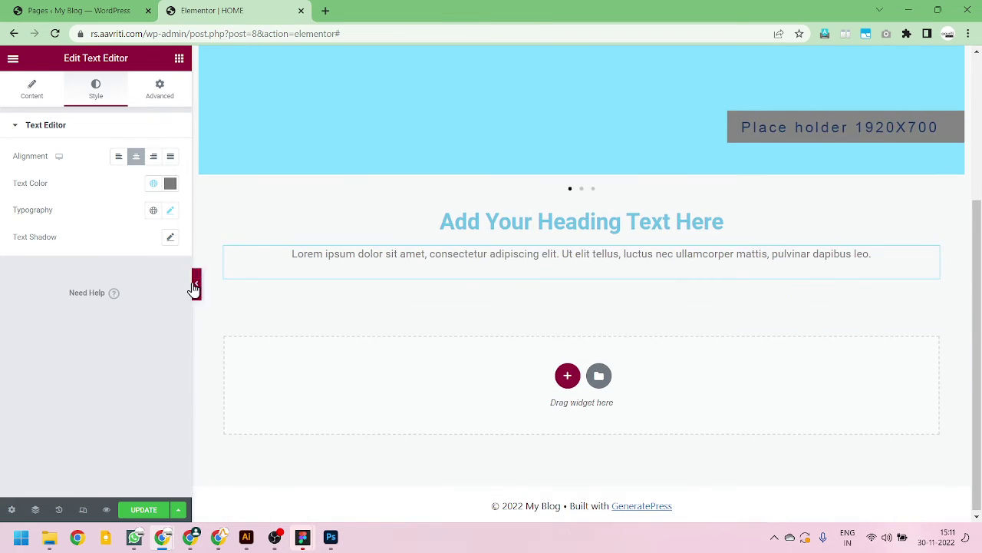
pyautogui.click(197, 286)
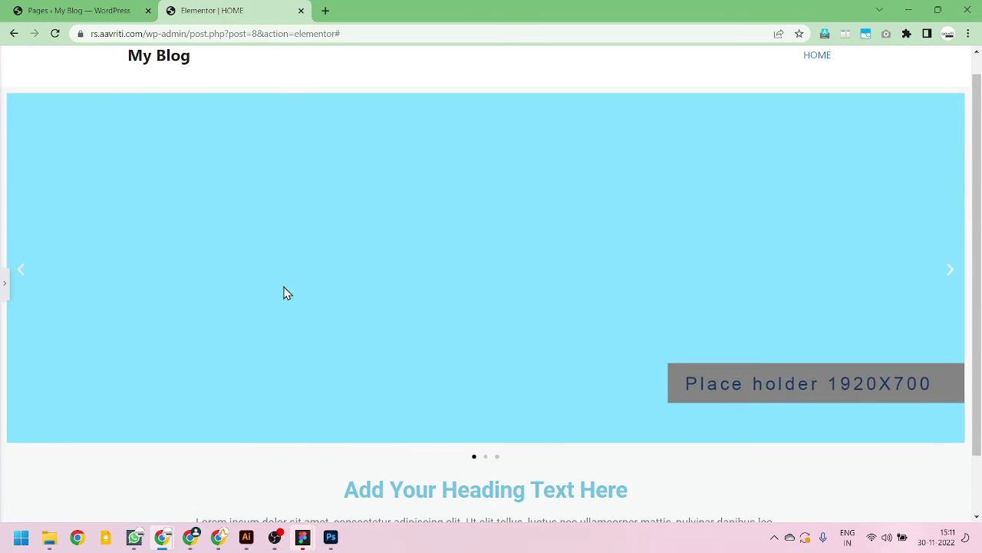
pyautogui.scroll(-1, 307, 303)
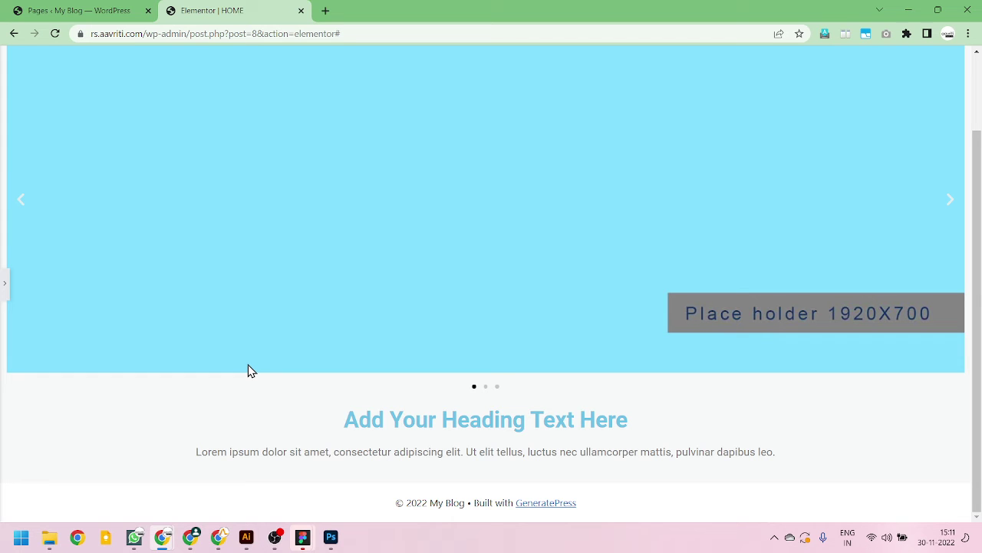
pyautogui.click(5, 284)
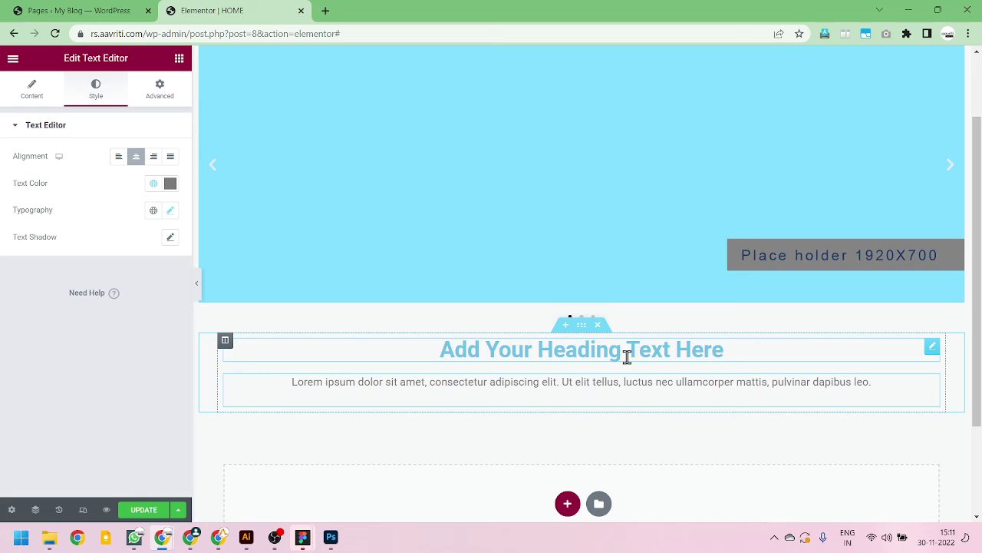
# Step: Set the heading section's content width to Full Width and its height to Min Height at 400 px
pyautogui.click(582, 325)
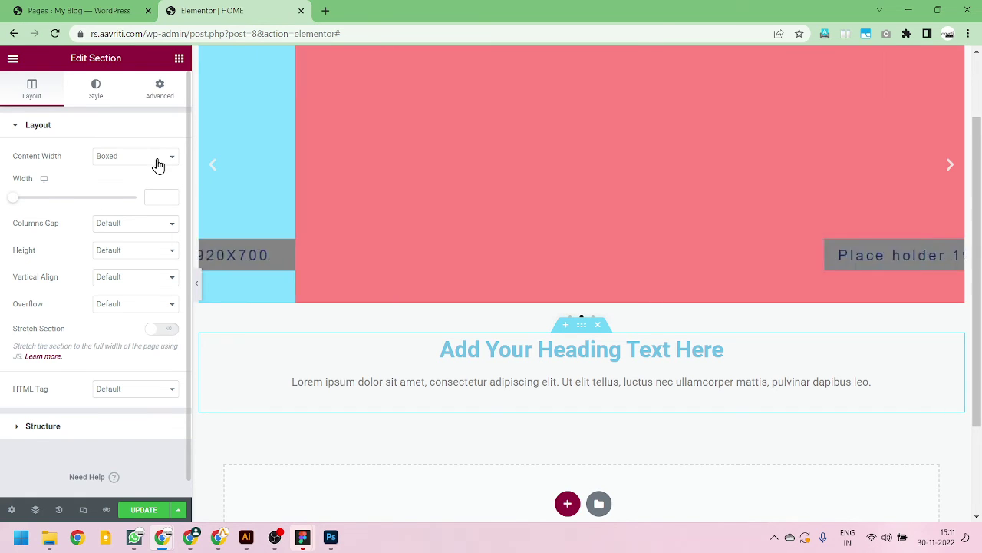
pyautogui.click(157, 161)
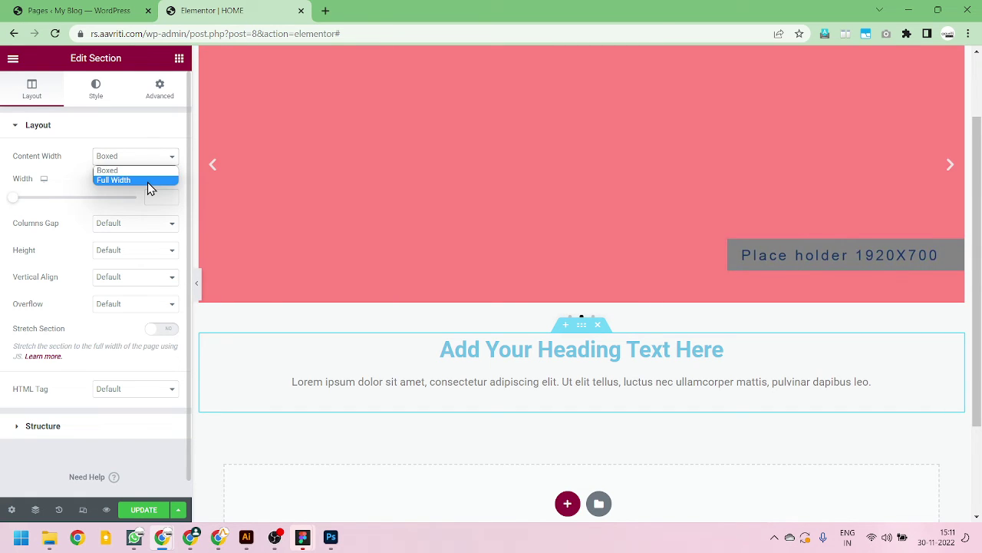
pyautogui.click(148, 181)
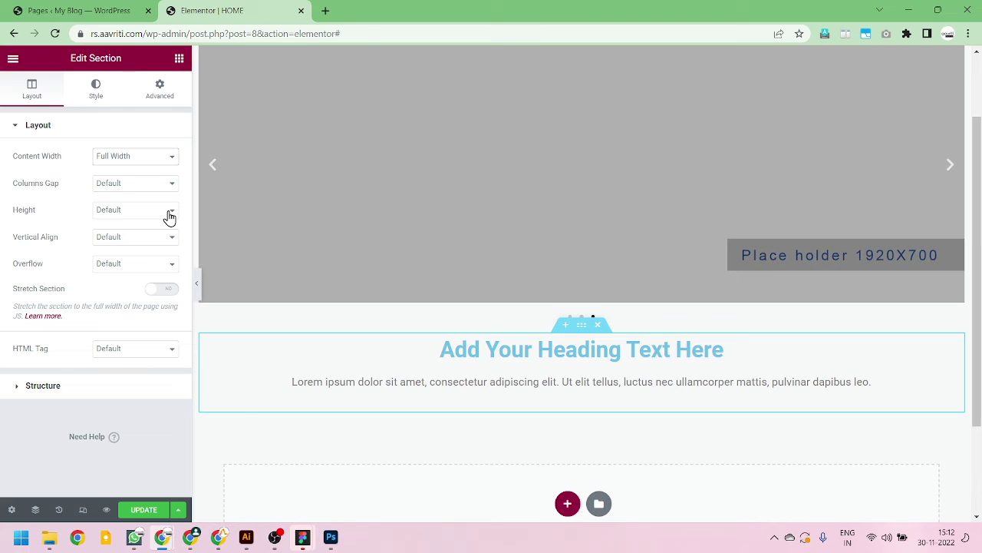
pyautogui.click(158, 212)
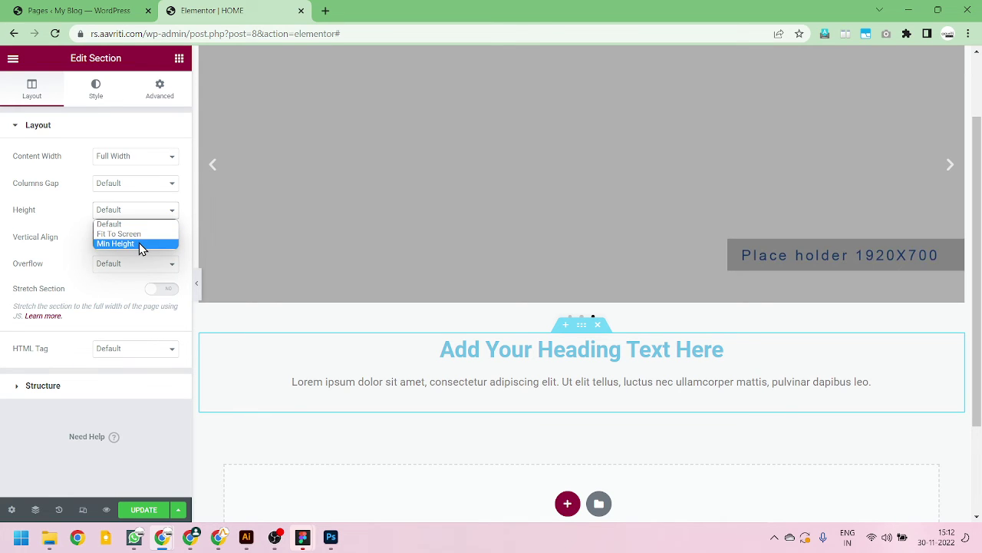
pyautogui.click(139, 243)
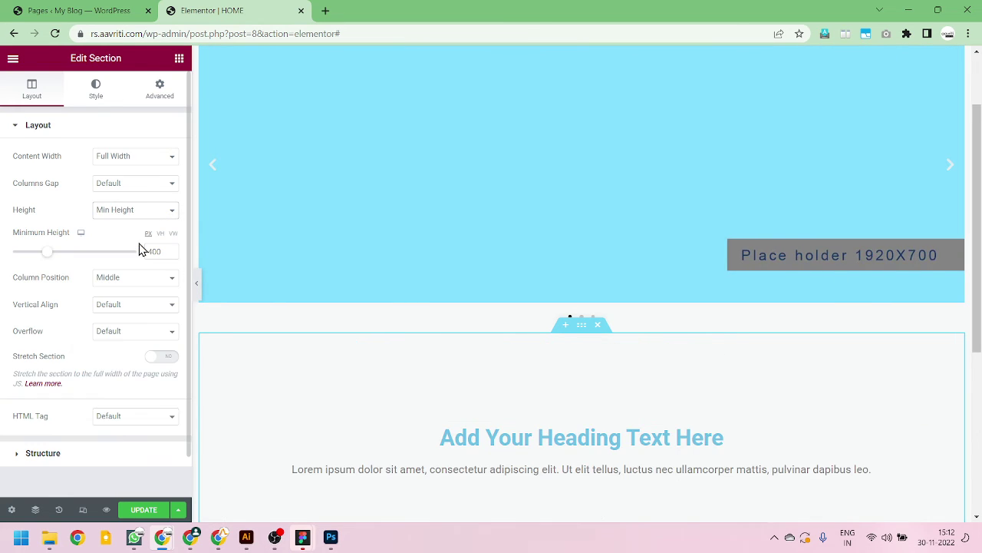
pyautogui.scroll(-3, 501, 279)
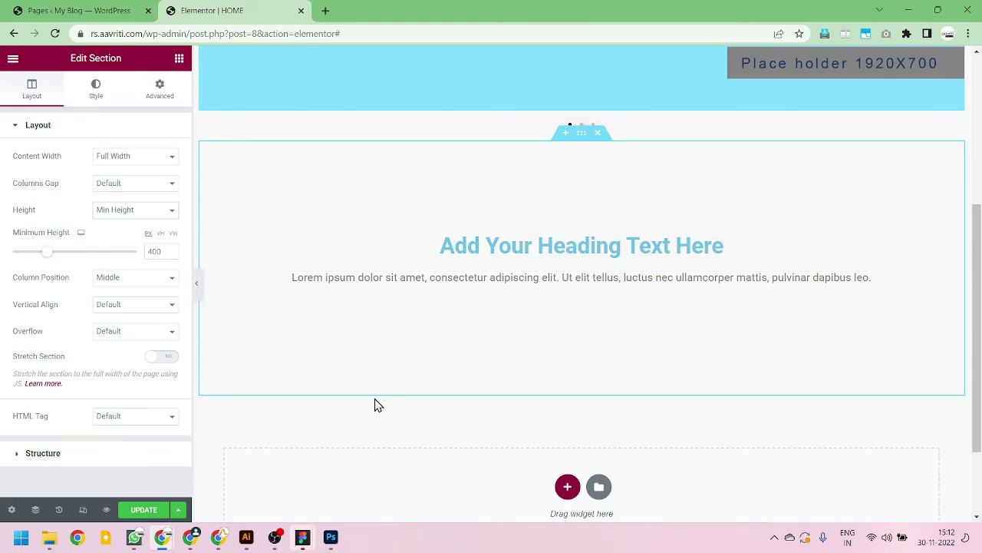
pyautogui.doubleClick(154, 252)
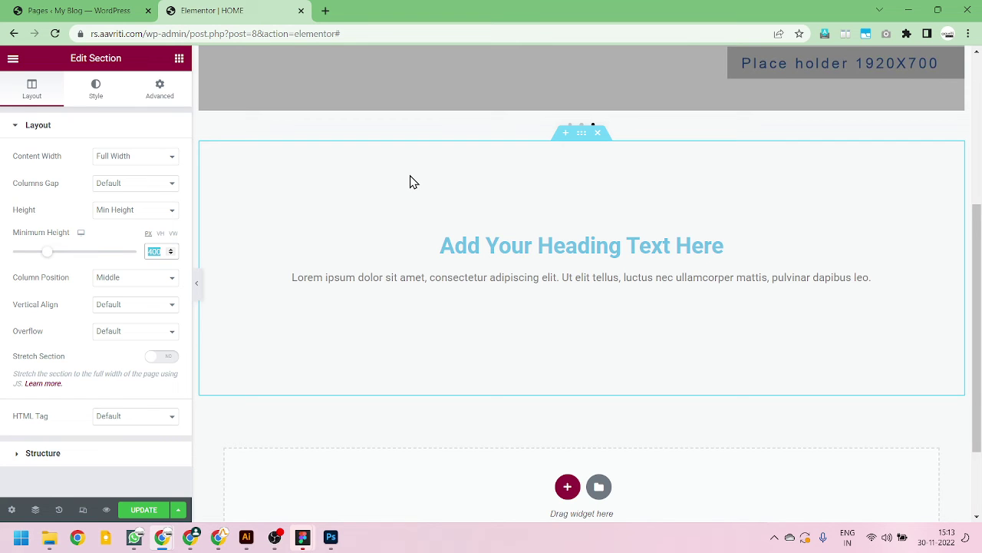
# Step: Preview the taller heading section with the editing panel hidden, and restore the panel
pyautogui.click(195, 300)
pyautogui.scroll(-2, 53, 337)
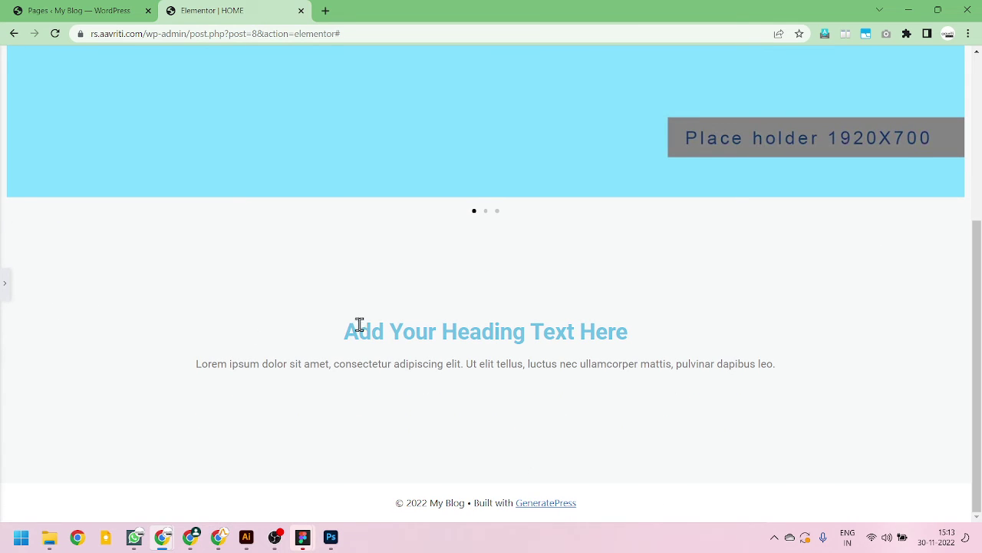
pyautogui.click(5, 290)
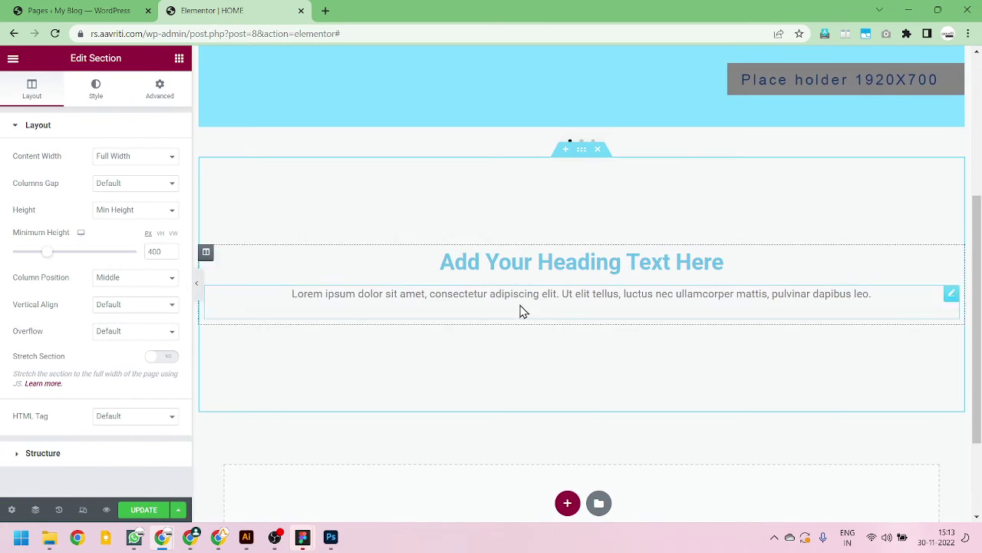
# Step: Give the heading section a Classic background in light grey, about #E7E7E7
pyautogui.click(92, 96)
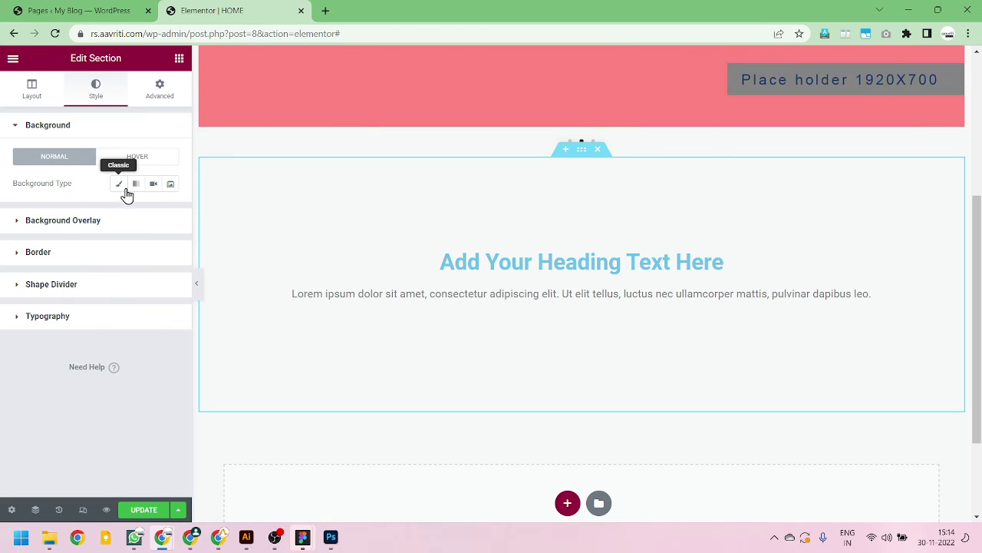
pyautogui.click(121, 188)
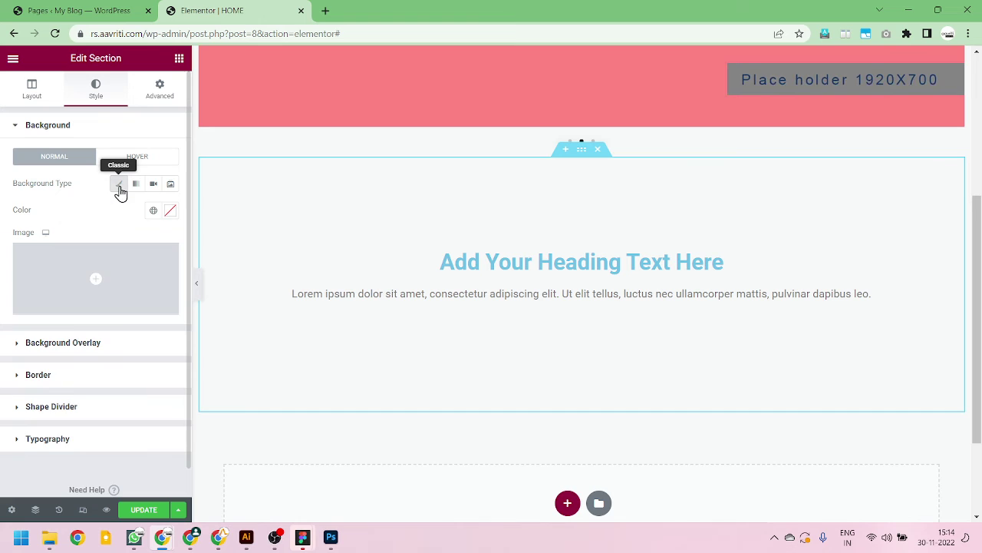
pyautogui.click(154, 211)
pyautogui.click(48, 319)
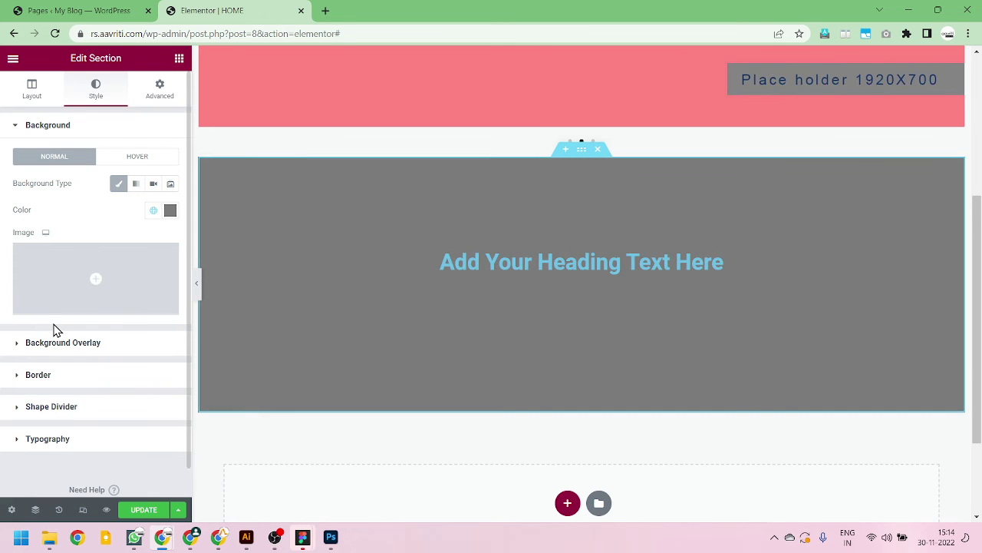
pyautogui.click(171, 210)
pyautogui.moveTo(97, 303); pyautogui.dragTo(4, 274)
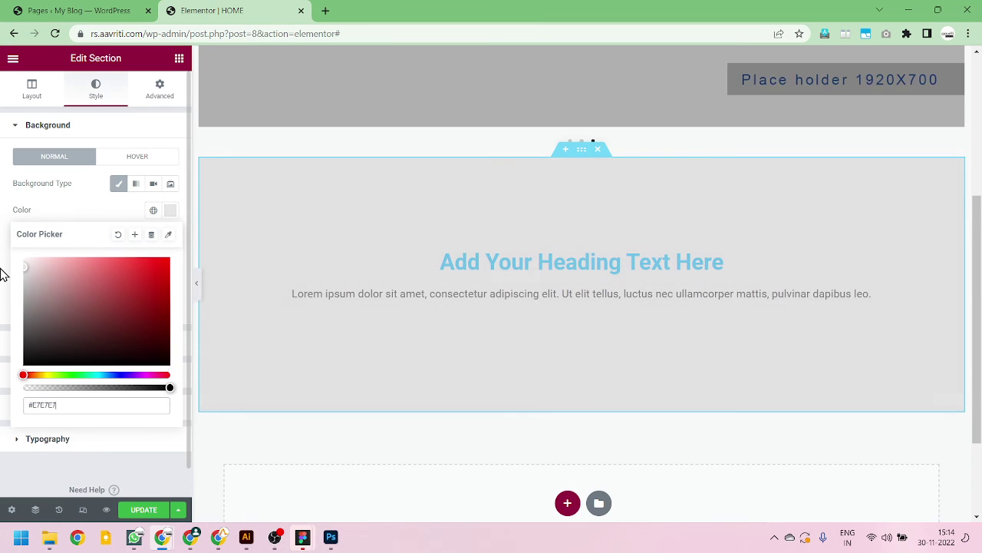
pyautogui.click(99, 212)
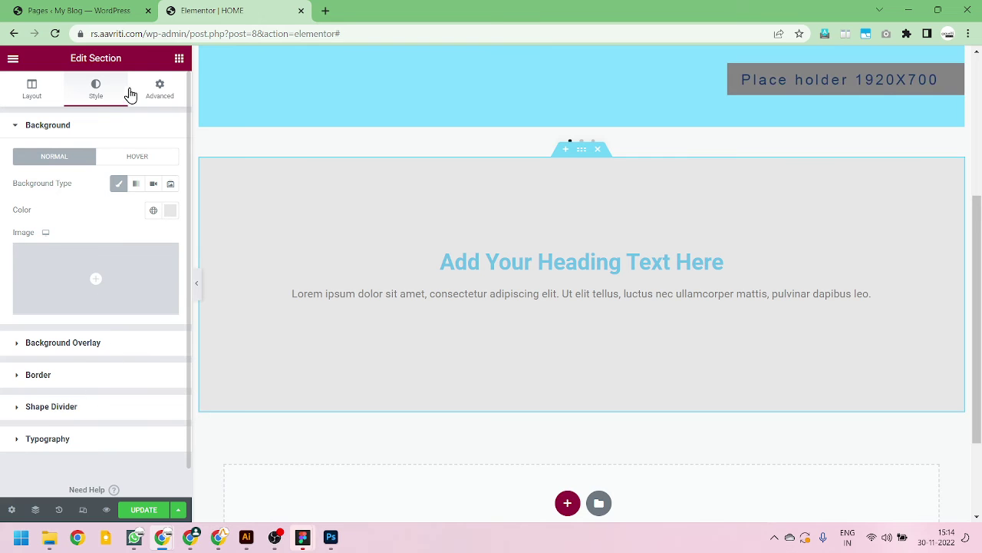
# Step: Preview how wide the grey section runs across the page and turn on Stretch Section for it
pyautogui.click(32, 95)
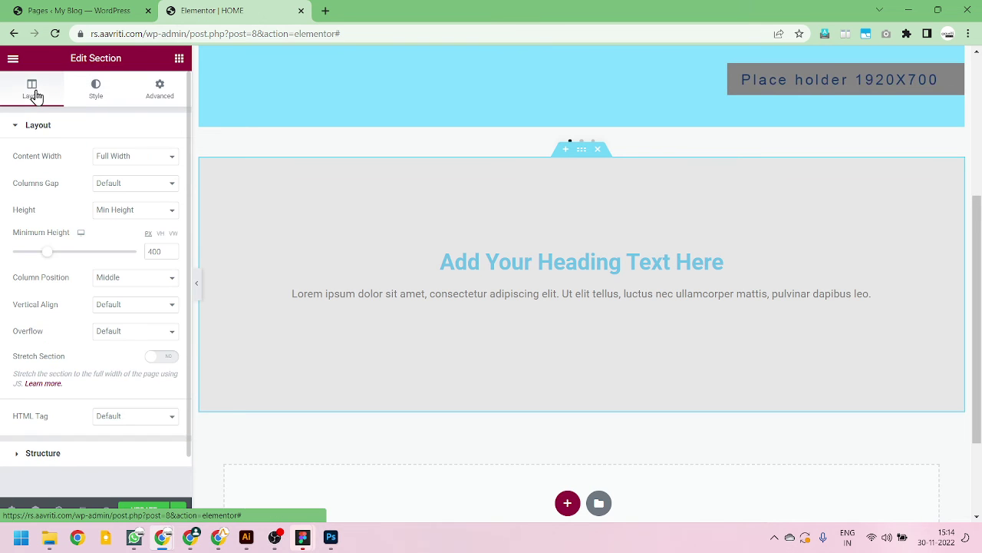
pyautogui.click(195, 290)
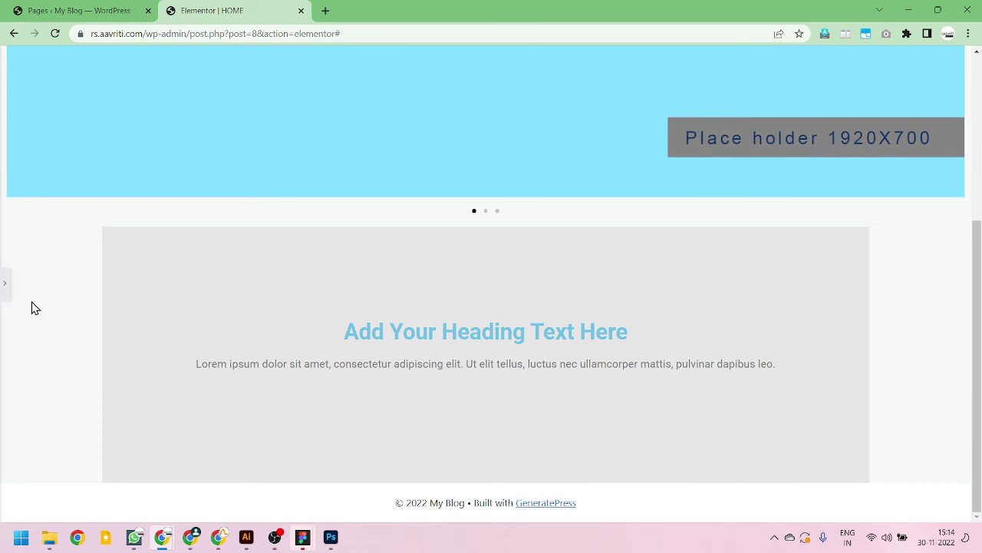
pyautogui.click(5, 282)
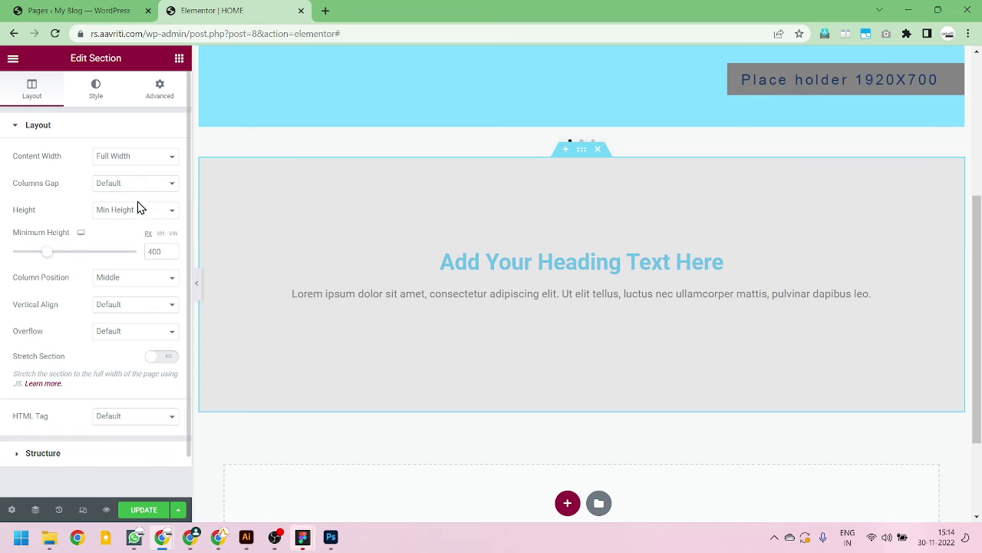
pyautogui.click(165, 359)
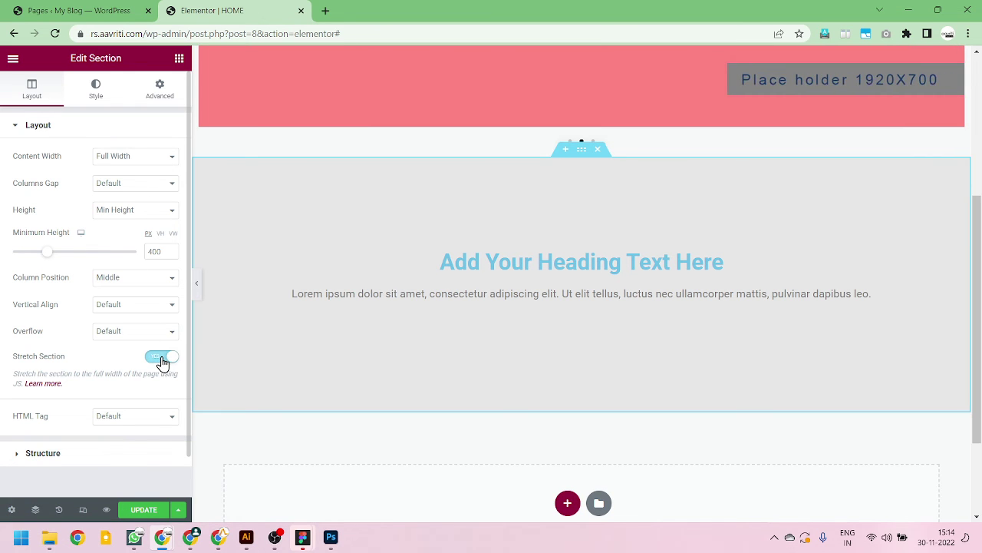
# Step: Preview the stretched grey heading section against the carousel with the editing panel hidden, and restore the panel
pyautogui.click(196, 286)
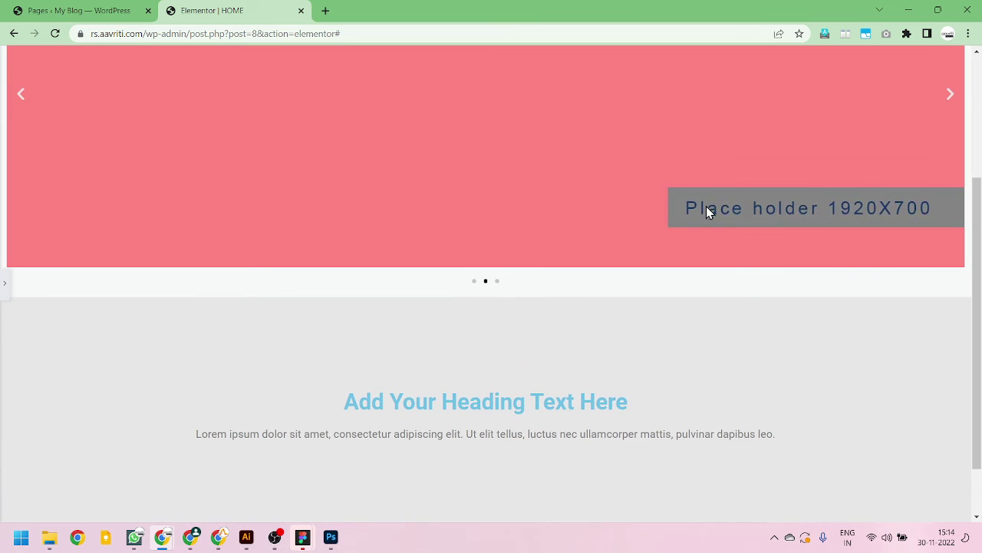
pyautogui.scroll(-2, 969, 413)
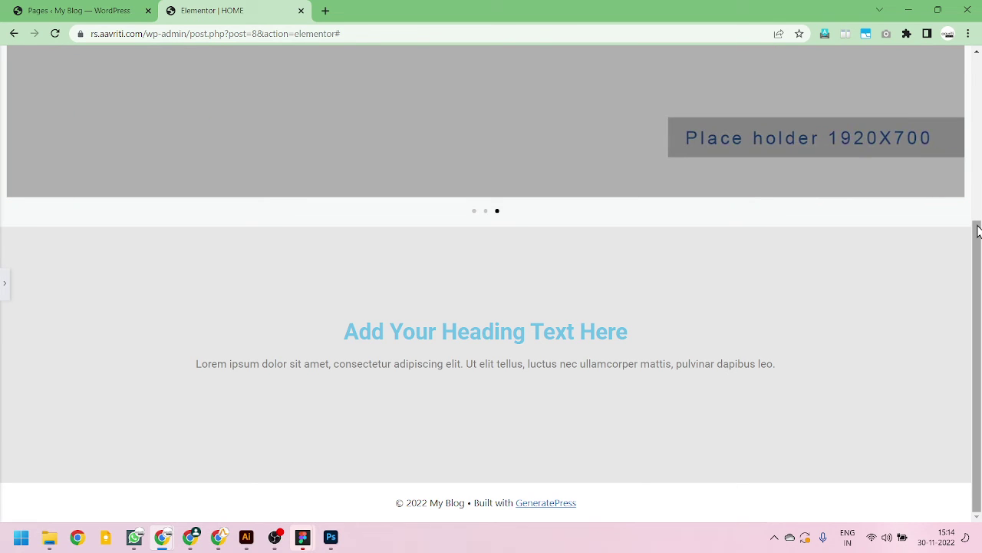
pyautogui.scroll(3, 915, 212)
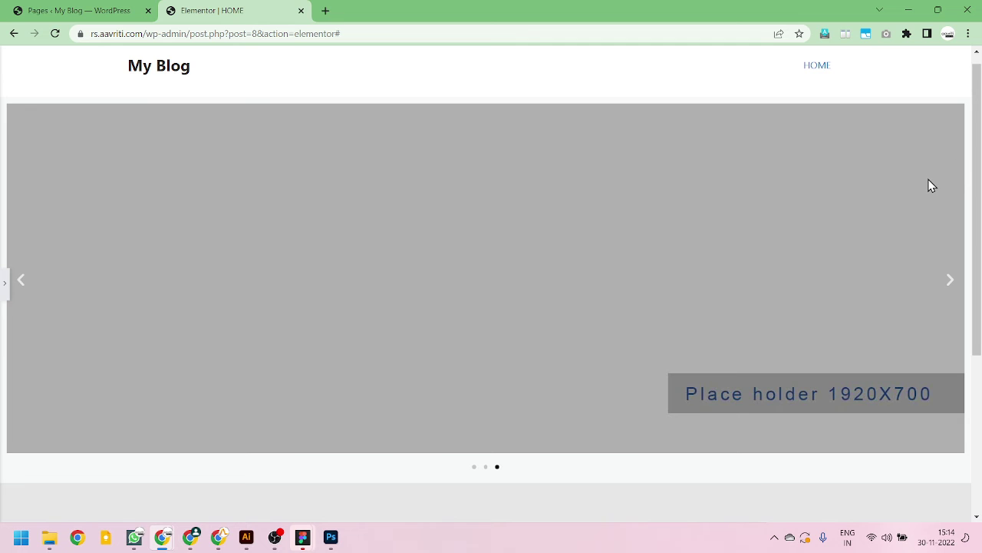
pyautogui.scroll(-3, 300, 277)
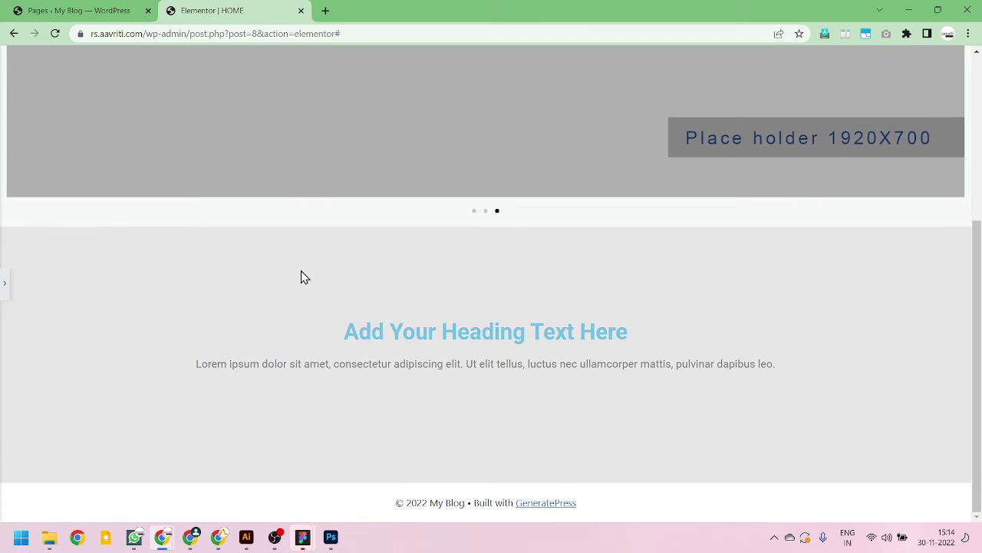
pyautogui.scroll(1, 302, 278)
pyautogui.scroll(1, 302, 276)
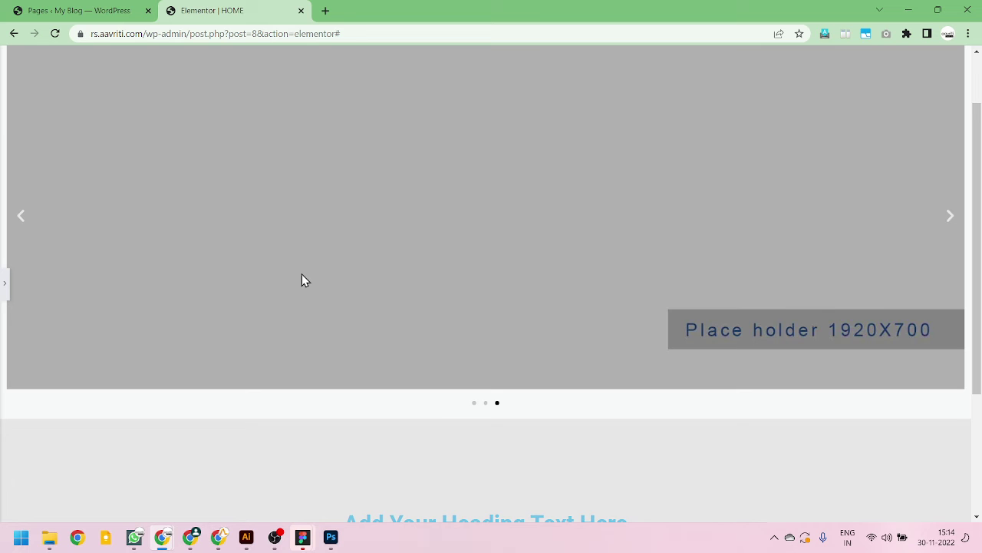
pyautogui.click(6, 298)
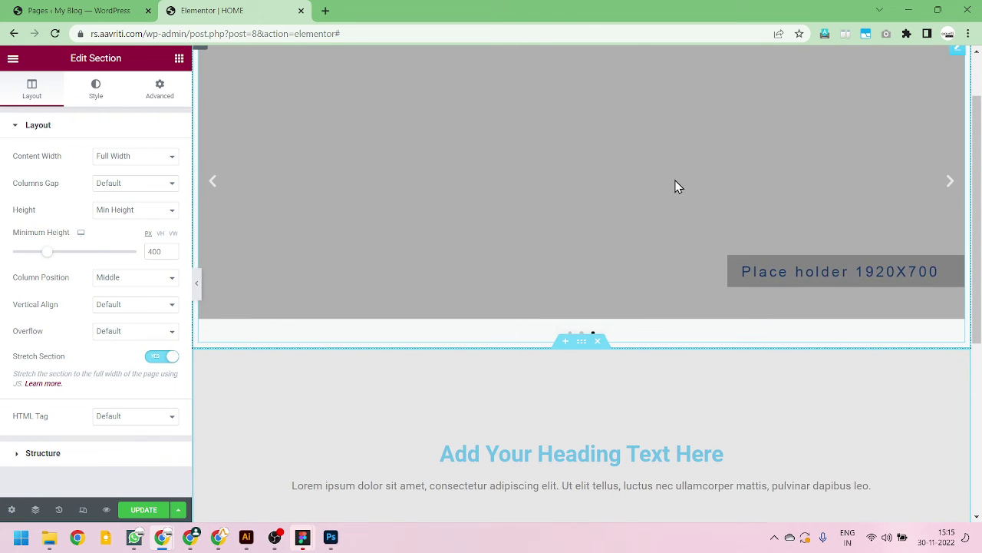
# Step: Try the 2048x2048 image size on the image carousel, preview it across the page, and return the size to Full
pyautogui.scroll(1, 644, 114)
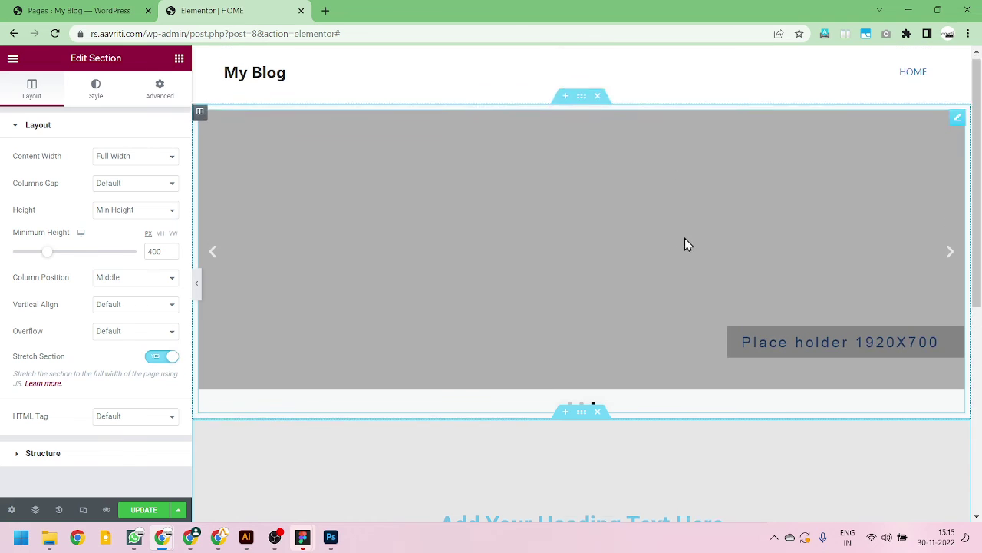
pyautogui.click(957, 125)
pyautogui.click(161, 230)
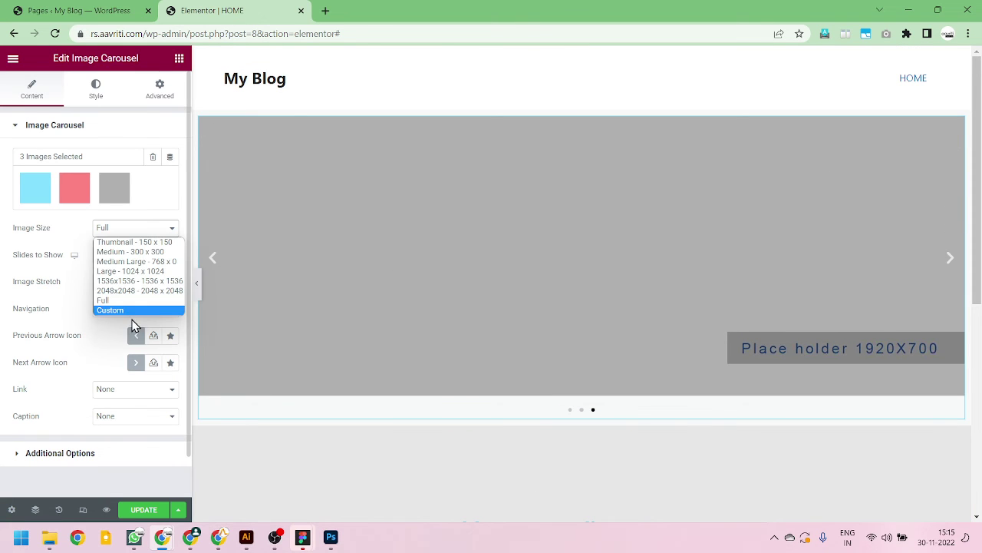
pyautogui.click(139, 290)
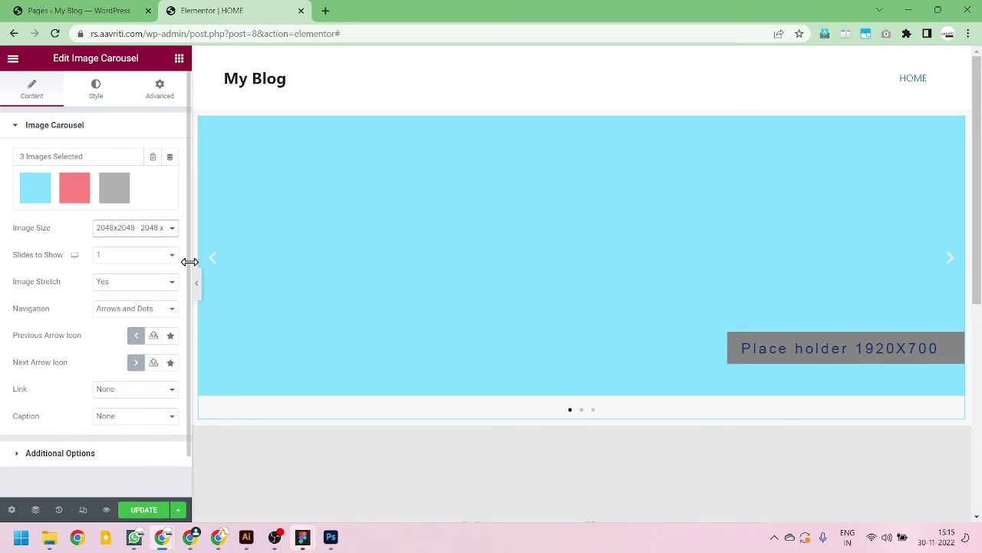
pyautogui.click(196, 285)
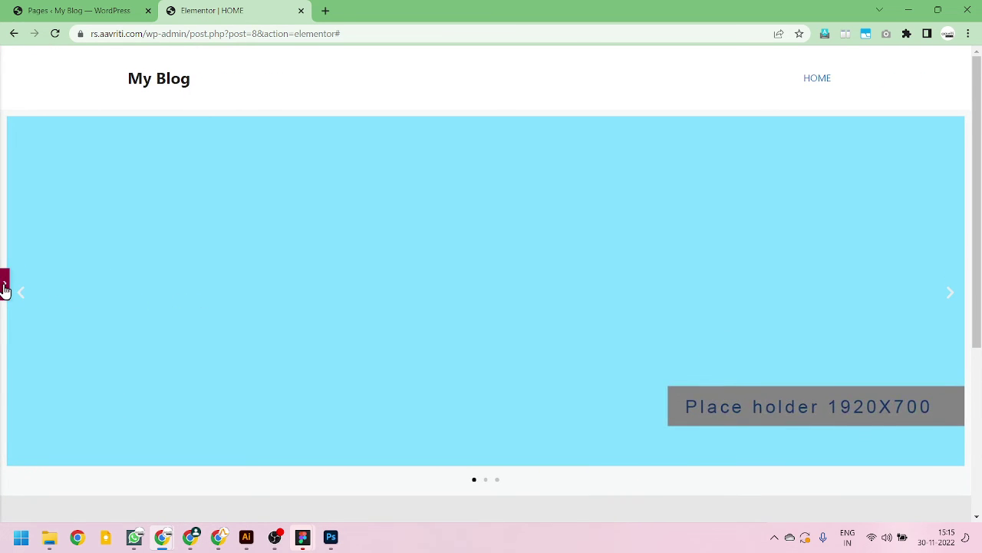
pyautogui.click(4, 287)
pyautogui.click(153, 228)
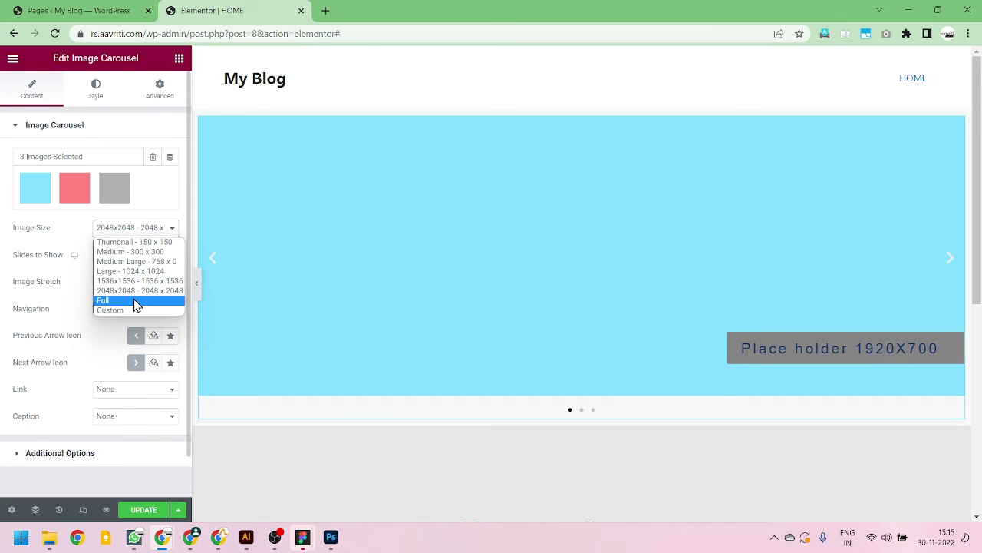
pyautogui.click(135, 302)
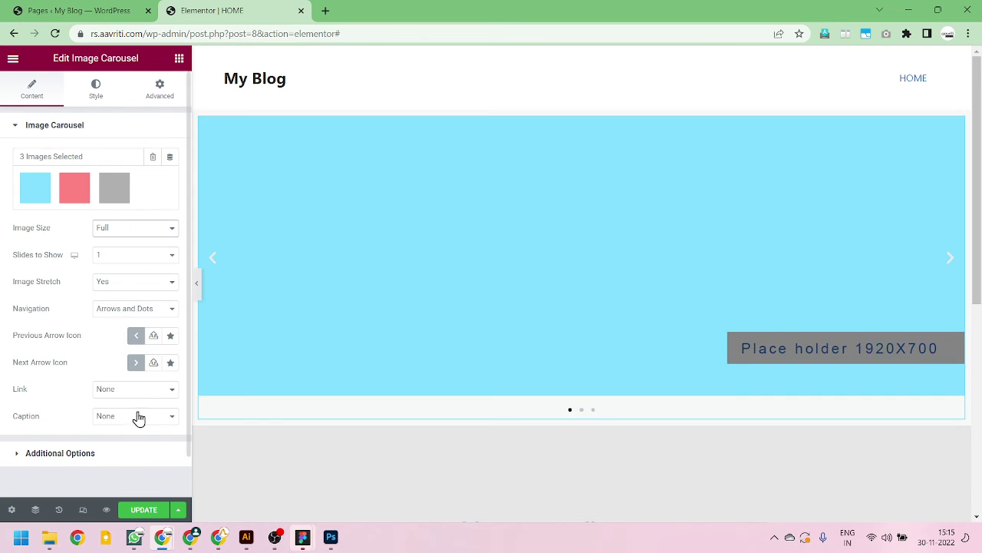
# Step: Review the carousel's image and navigation style settings and preview the page with the editing panel hidden
pyautogui.click(96, 88)
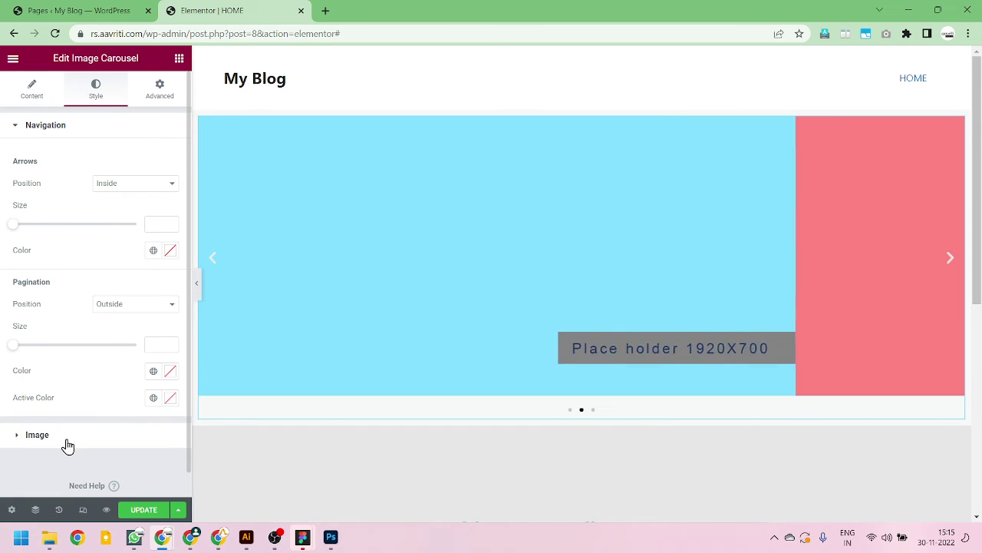
pyautogui.click(30, 435)
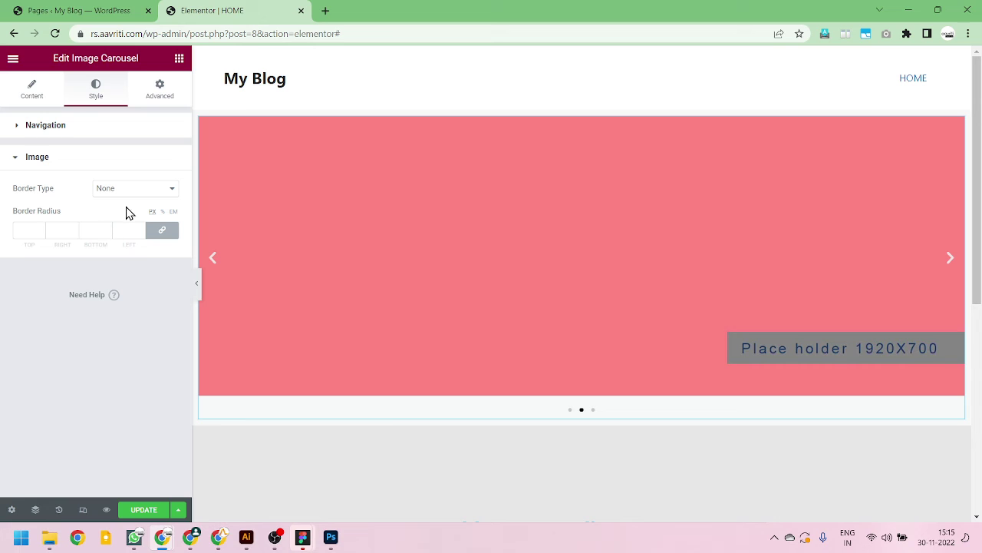
pyautogui.click(17, 132)
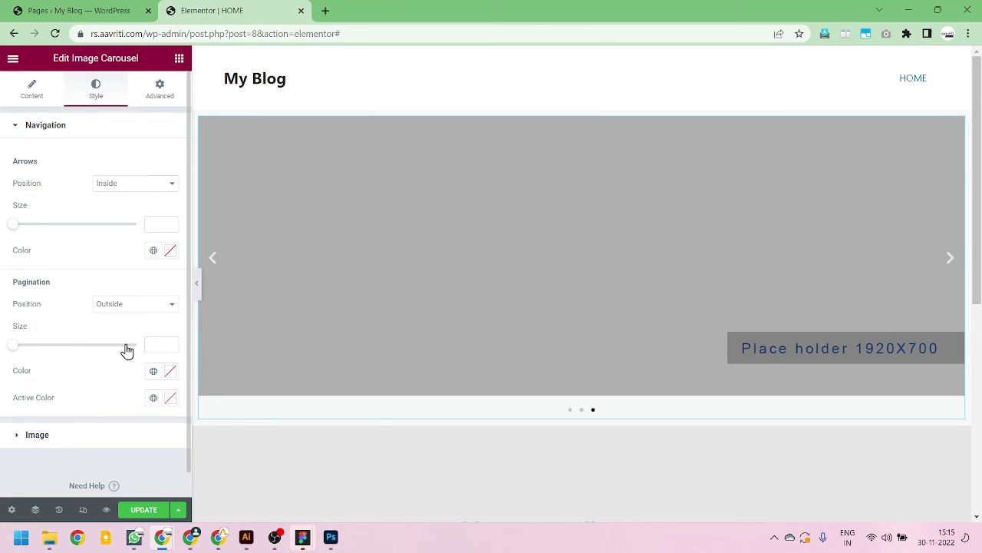
pyautogui.click(197, 293)
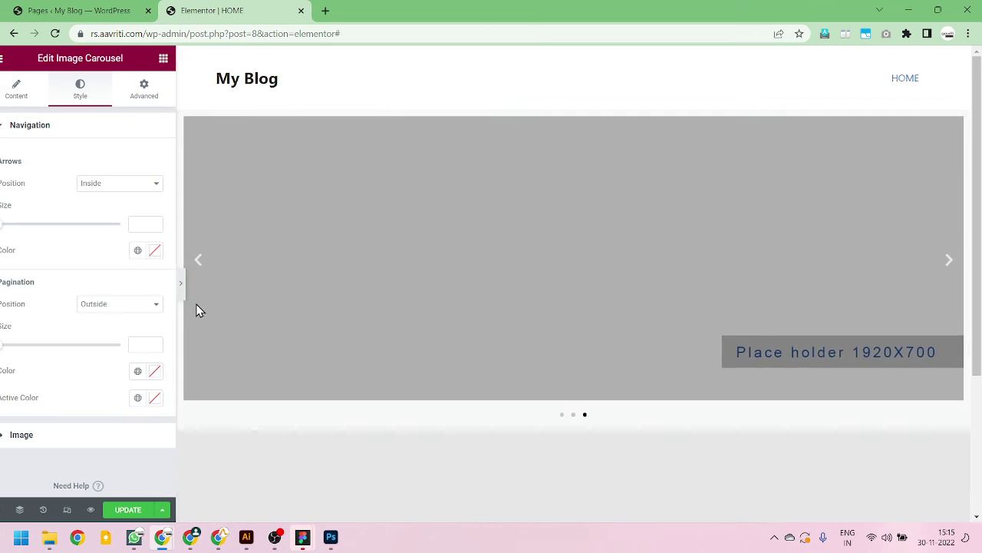
pyautogui.scroll(-3, 250, 362)
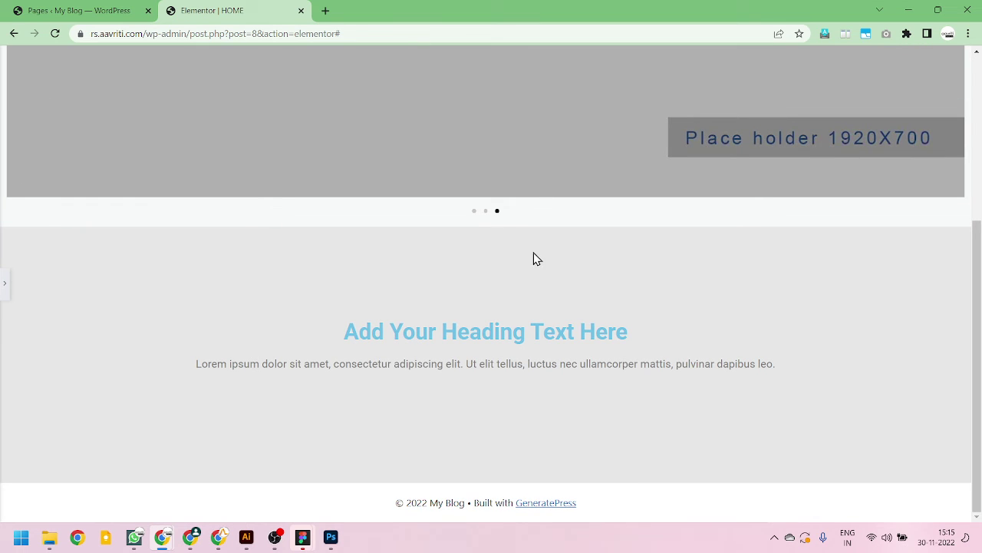
pyautogui.click(3, 283)
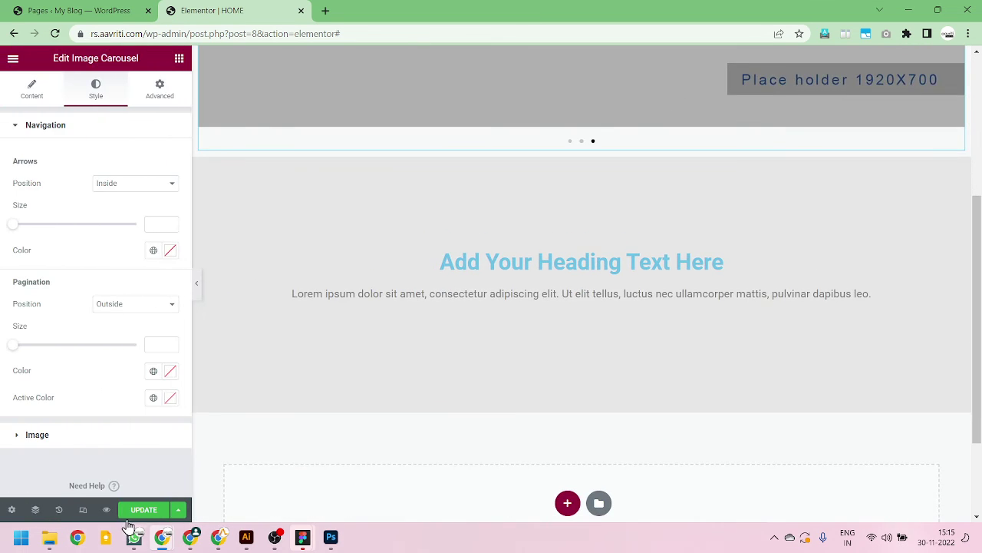
# Step: Update the HOME page and reload its live version in the other Chrome window to check the carousel
pyautogui.click(134, 511)
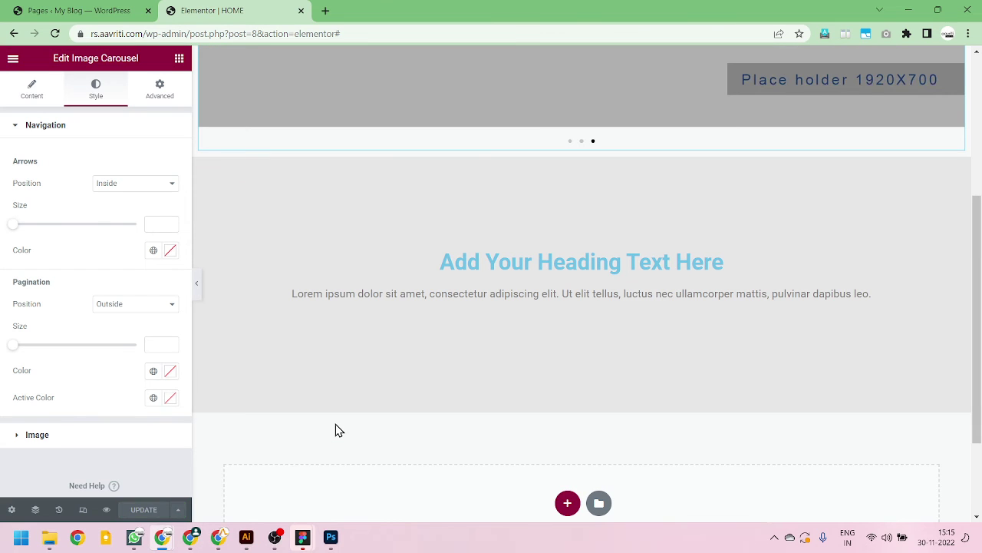
pyautogui.moveTo(163, 538)
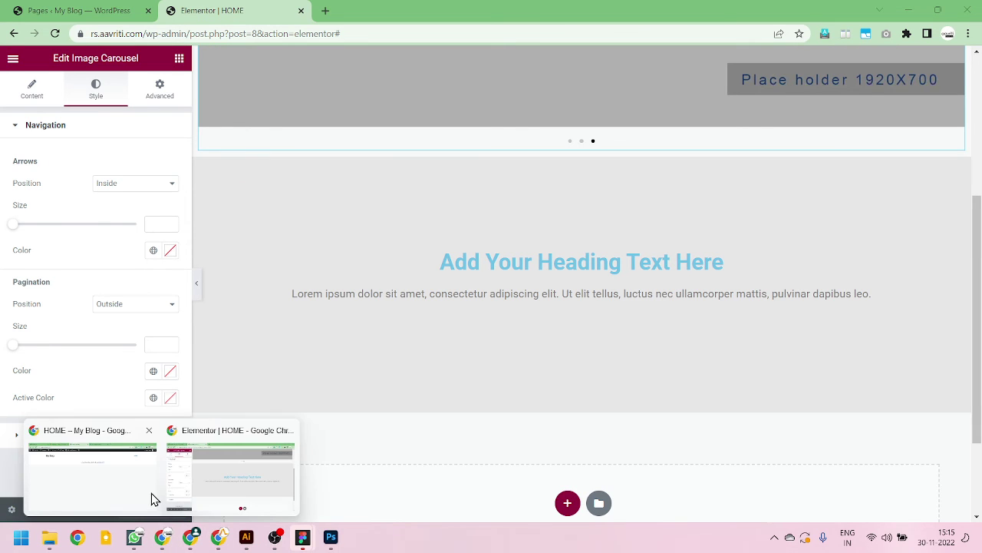
pyautogui.click(127, 478)
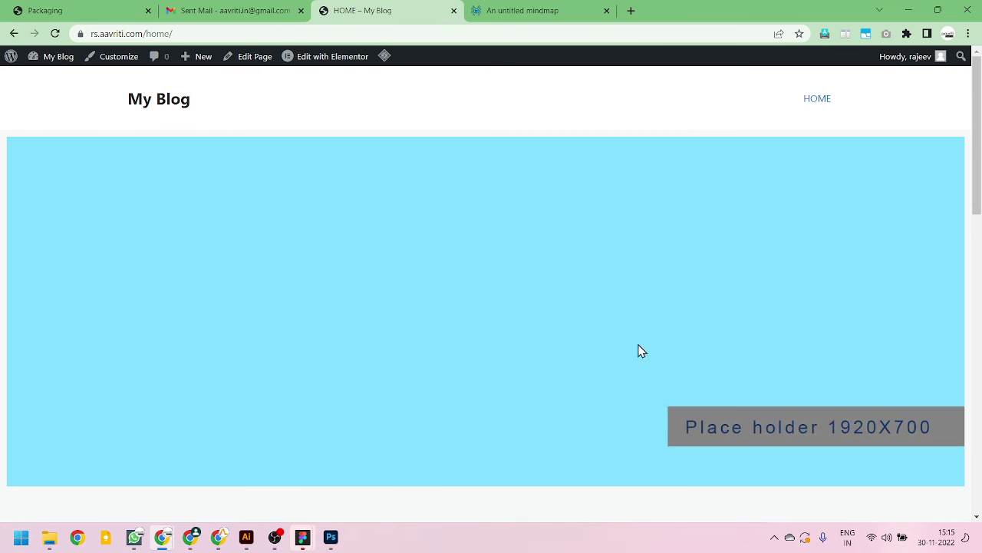
pyautogui.scroll(-5, 862, 294)
pyautogui.scroll(5, 866, 304)
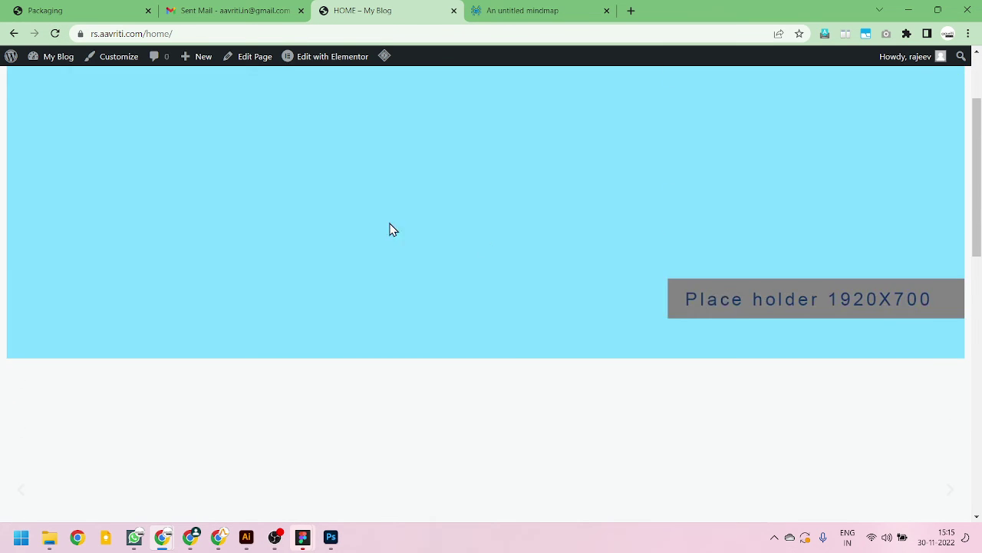
pyautogui.click(55, 33)
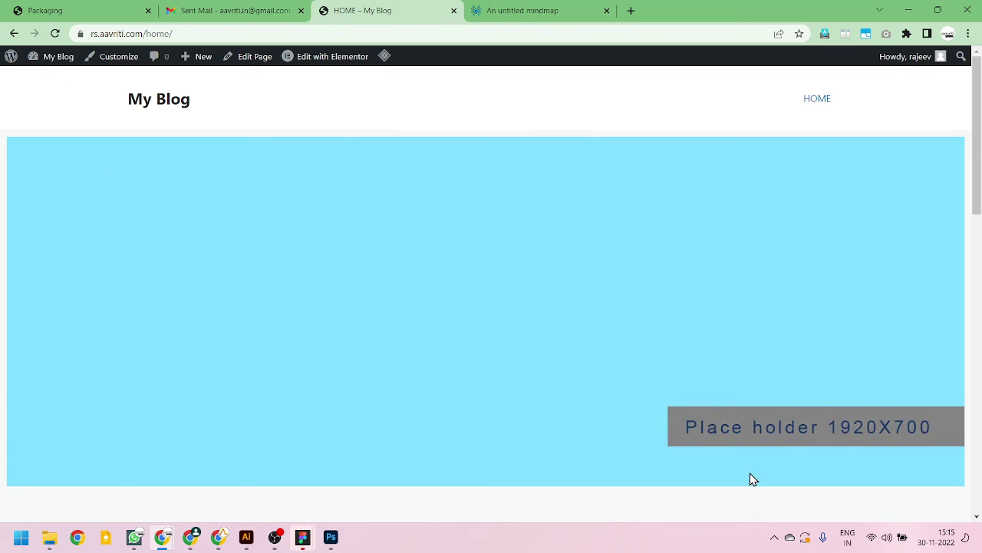
pyautogui.scroll(-4, 409, 217)
# Step: Switch back to the Elementor editor window and reload it to check the carousel and grey section there
pyautogui.moveTo(168, 540)
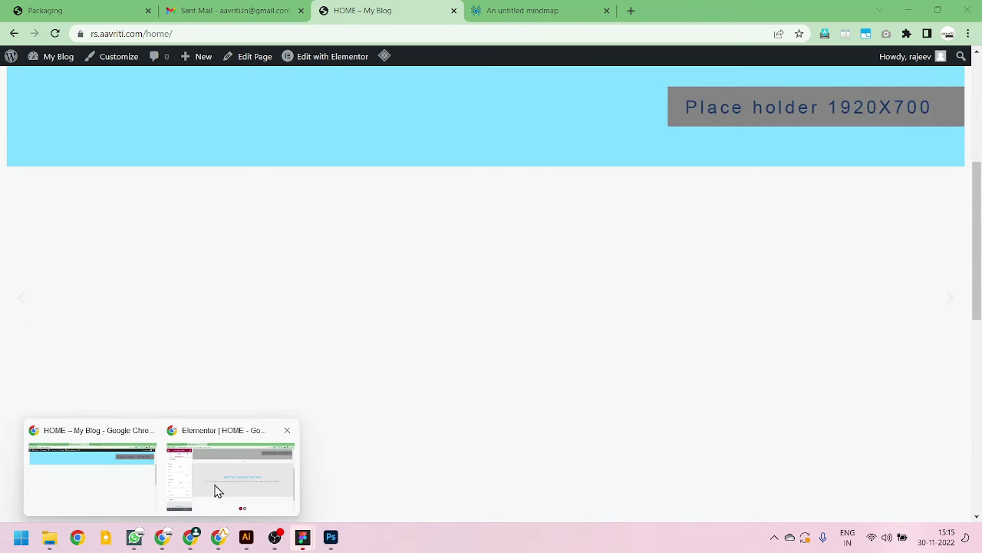
pyautogui.click(215, 489)
pyautogui.scroll(3, 426, 286)
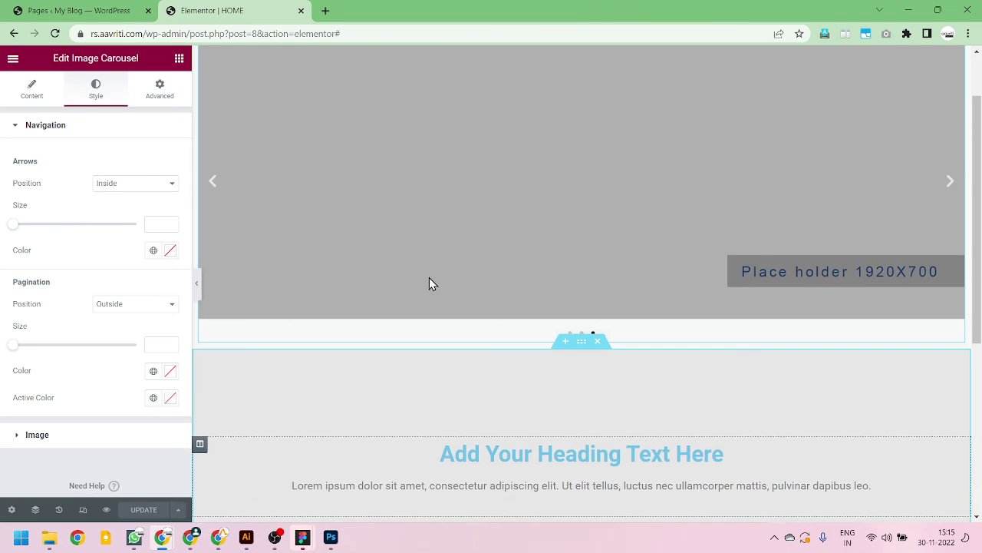
pyautogui.click(51, 33)
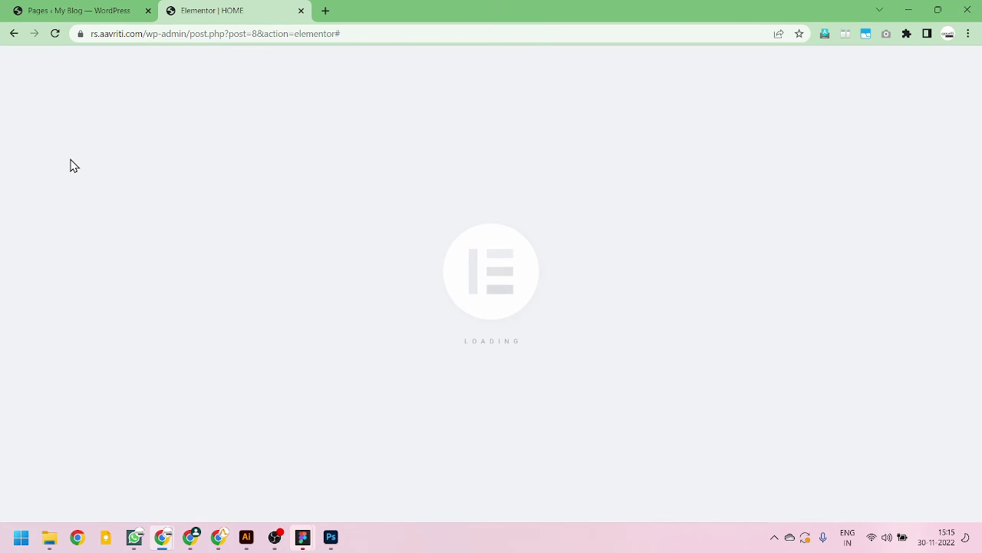
pyautogui.scroll(-3, 379, 261)
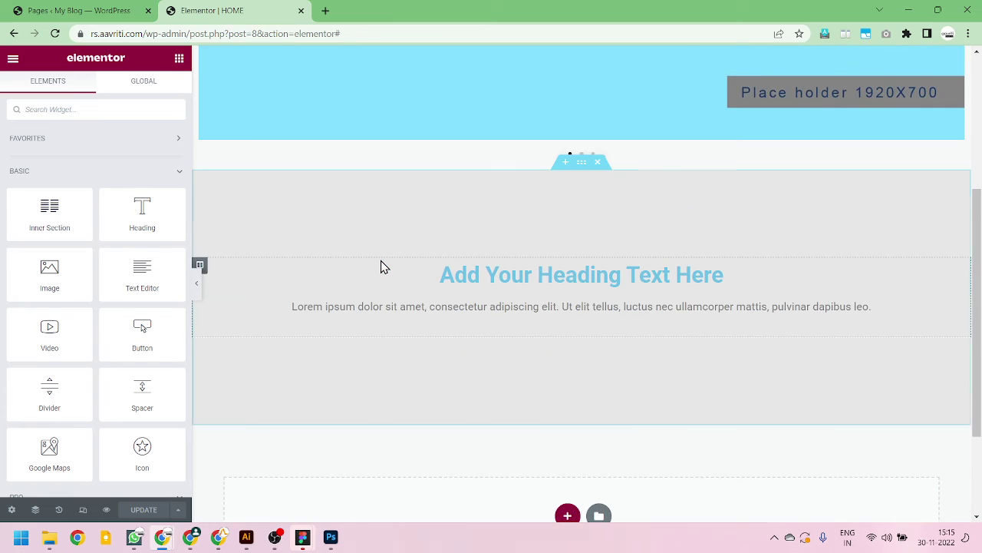
# Step: Reload the live HOME page and examine its carousel slides, the grey heading section and the footer
pyautogui.moveTo(162, 537)
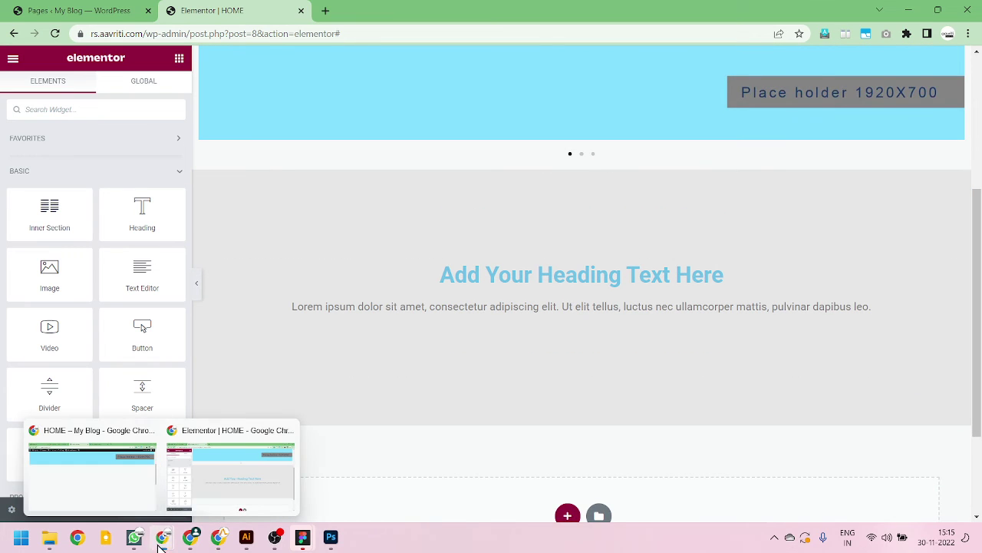
pyautogui.click(130, 492)
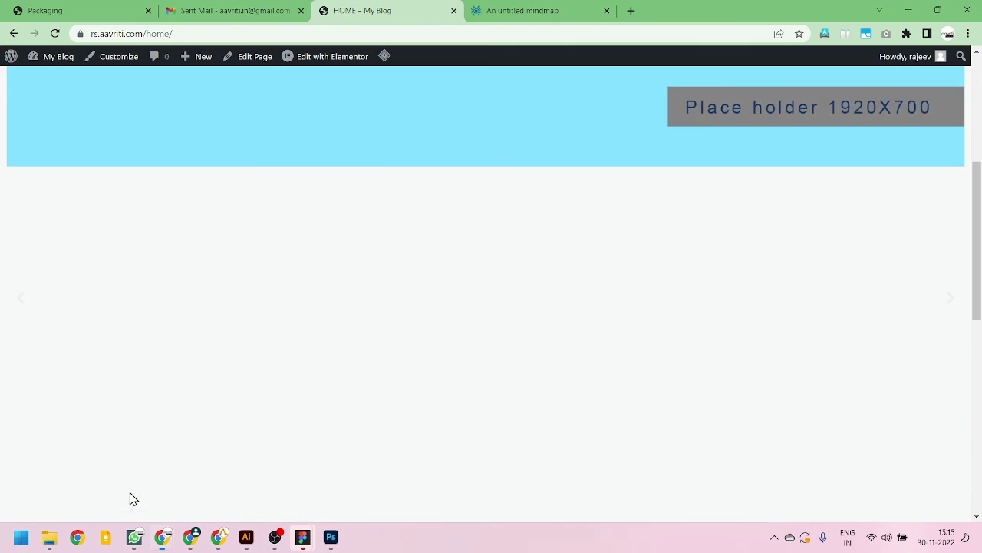
pyautogui.click(55, 34)
pyautogui.scroll(-3, 276, 290)
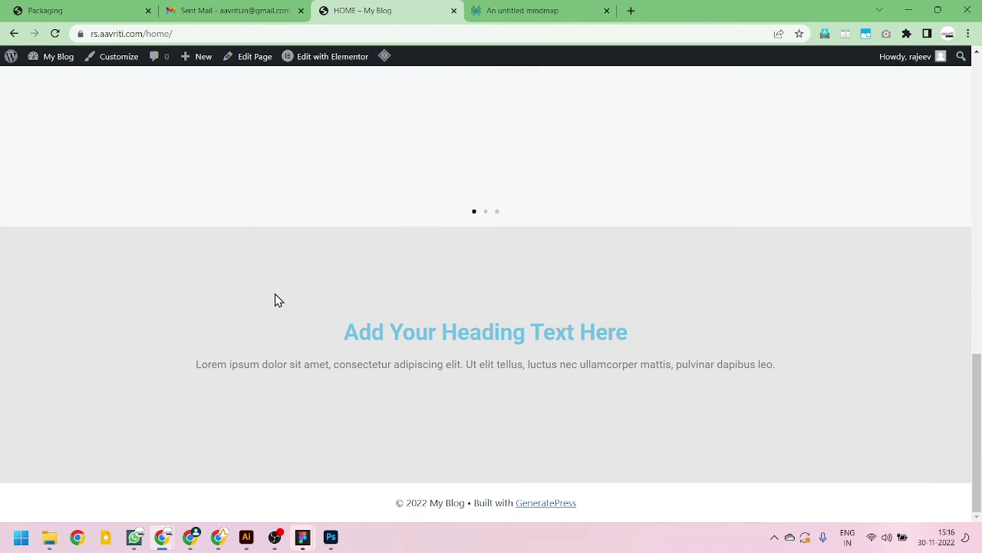
pyautogui.scroll(10, 266, 281)
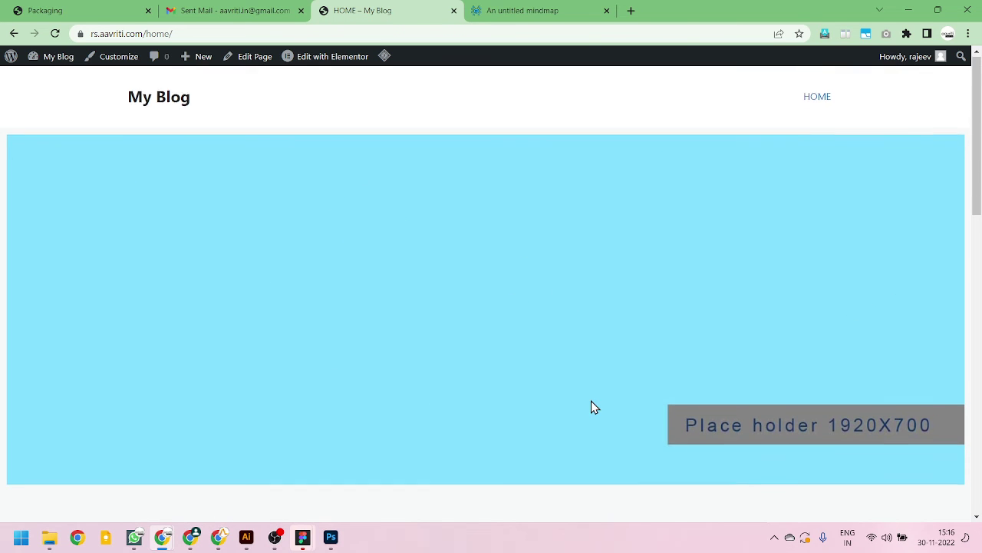
pyautogui.scroll(-2, 591, 400)
pyautogui.scroll(-4, 493, 357)
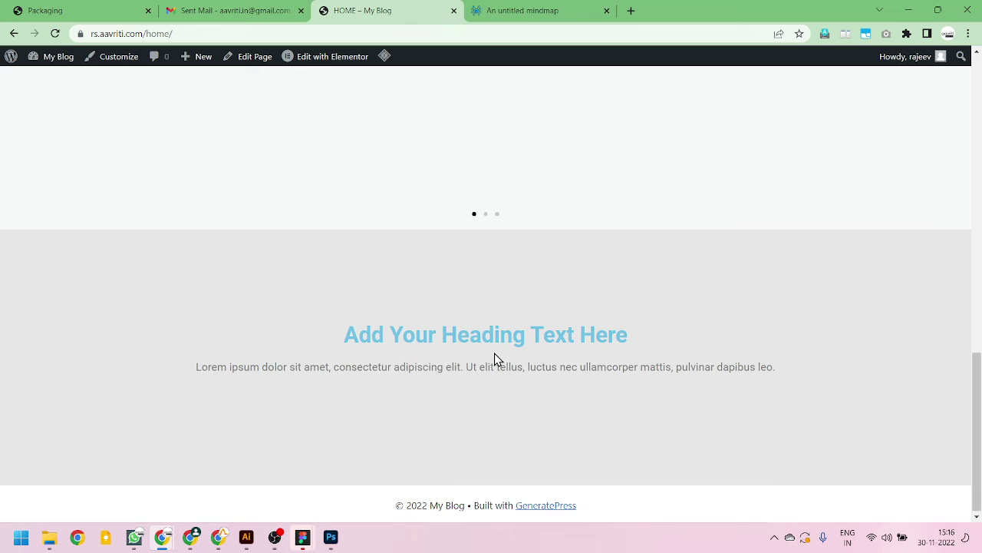
pyautogui.scroll(4, 530, 291)
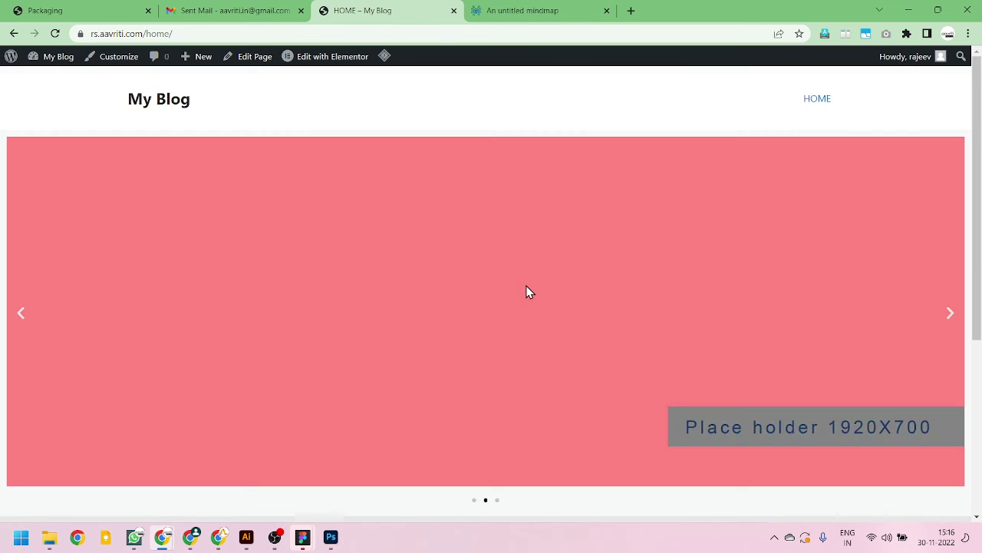
pyautogui.scroll(-3, 528, 297)
pyautogui.scroll(3, 524, 305)
pyautogui.scroll(-3, 524, 304)
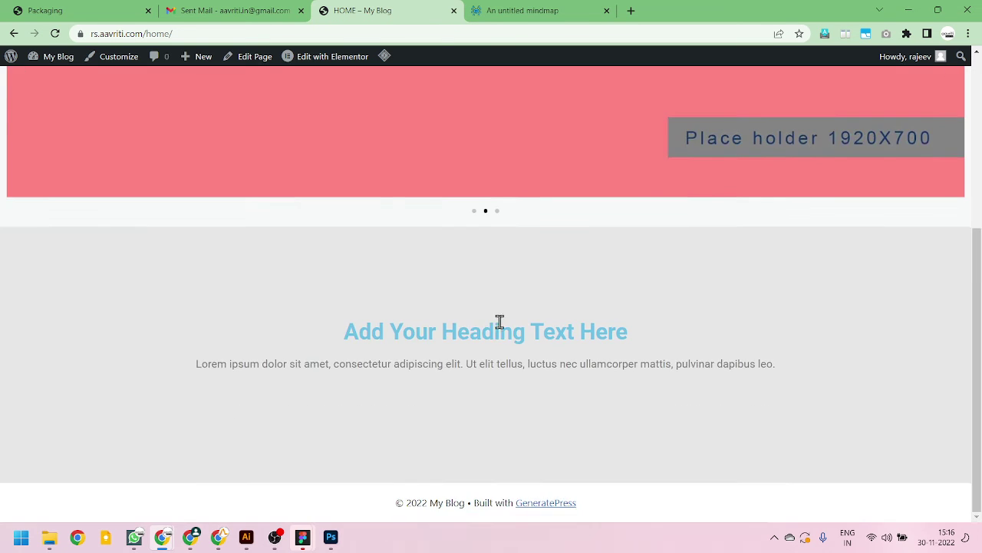
pyautogui.scroll(3, 499, 322)
pyautogui.scroll(-3, 516, 307)
pyautogui.scroll(3, 68, 296)
pyautogui.scroll(-3, 68, 296)
# Step: Copy the live HOME page's address, close its tab and open rs.aavriti.com/home/ in a new incognito window
pyautogui.click(221, 29)
pyautogui.hotkey('ctrl', 'c')
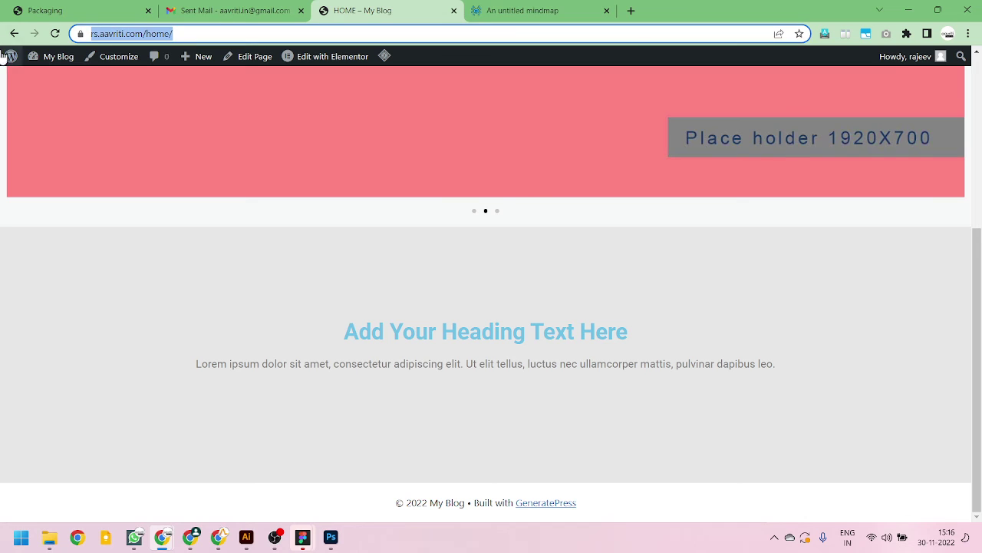
pyautogui.press('BackSpace')
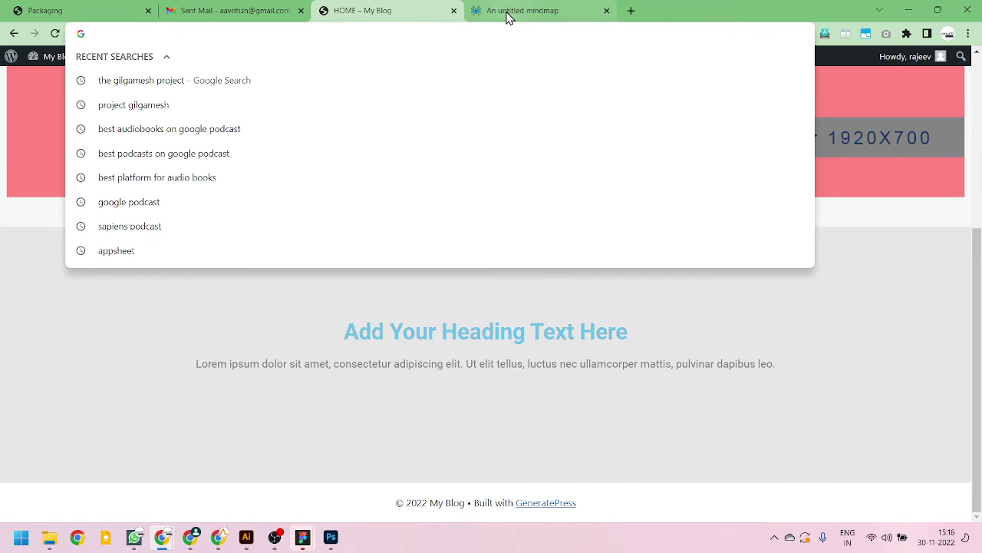
pyautogui.click(453, 11)
pyautogui.hotkey('ctrl', 'shift', 'n')
pyautogui.hotkey('ctrl', 'v')
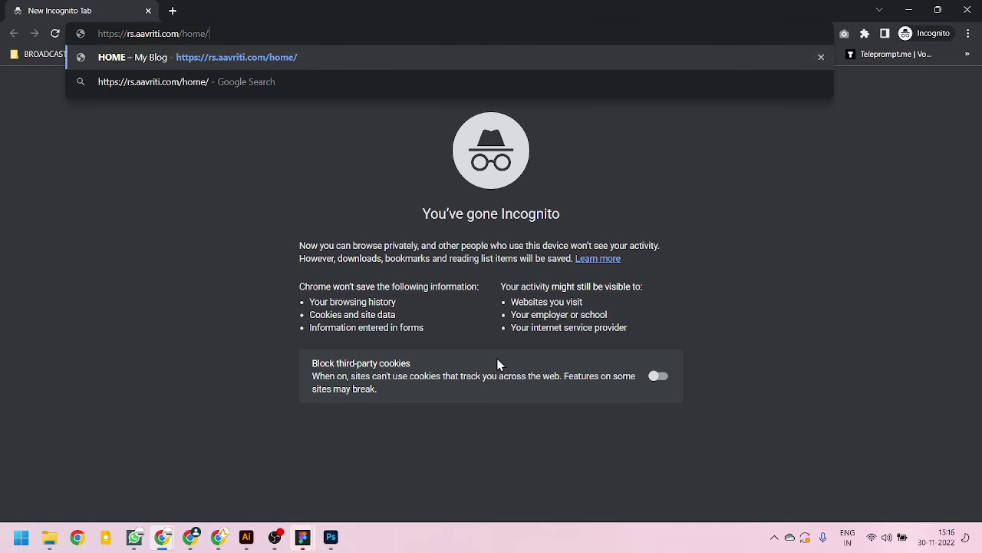
pyautogui.press('Return')
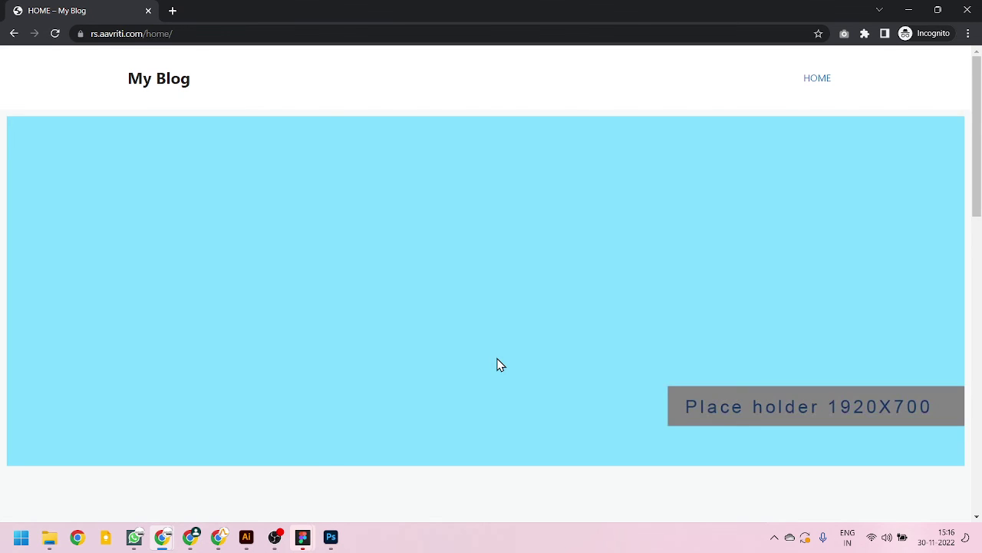
# Step: Examine the carousel area, grey heading section and footer of the incognito HOME page, and reload it
pyautogui.scroll(-10, 413, 312)
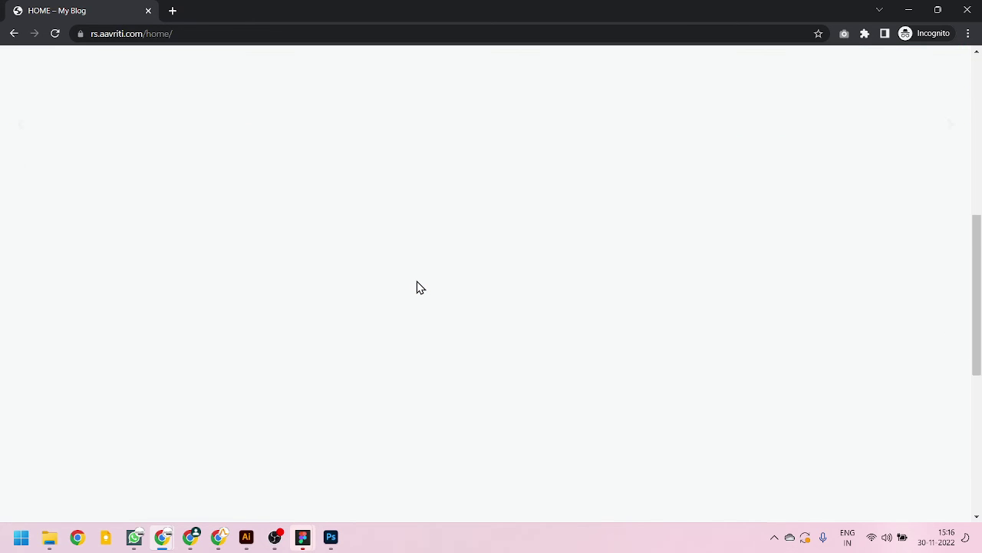
pyautogui.scroll(10, 417, 286)
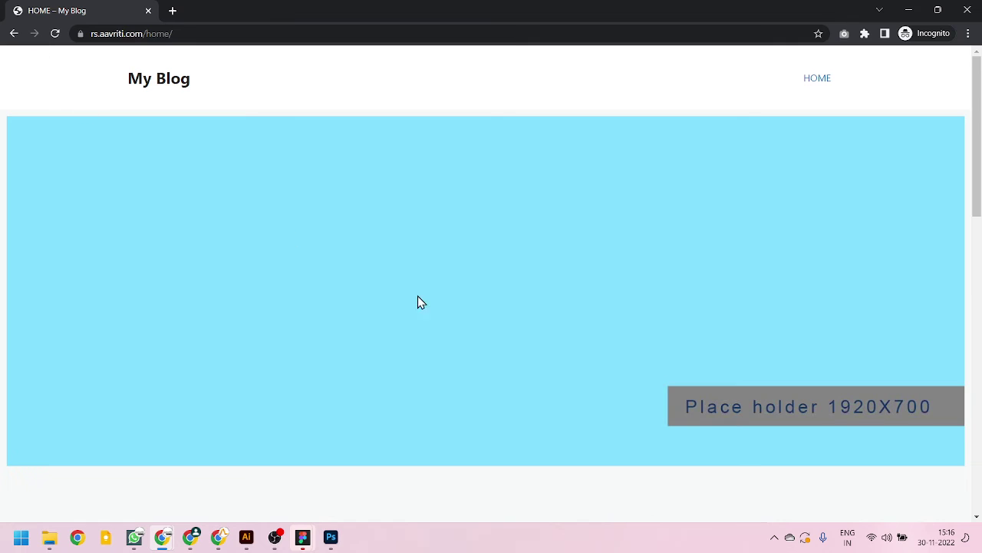
pyautogui.scroll(-6, 492, 338)
pyautogui.scroll(1, 558, 374)
pyautogui.scroll(-6, 553, 366)
pyautogui.scroll(5, 515, 292)
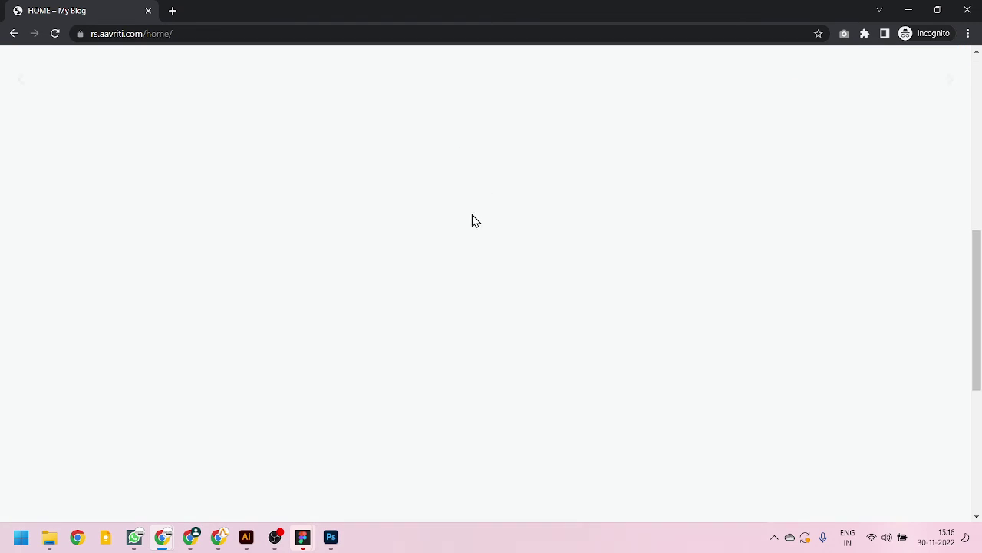
pyautogui.scroll(5, 484, 236)
pyautogui.scroll(-6, 353, 276)
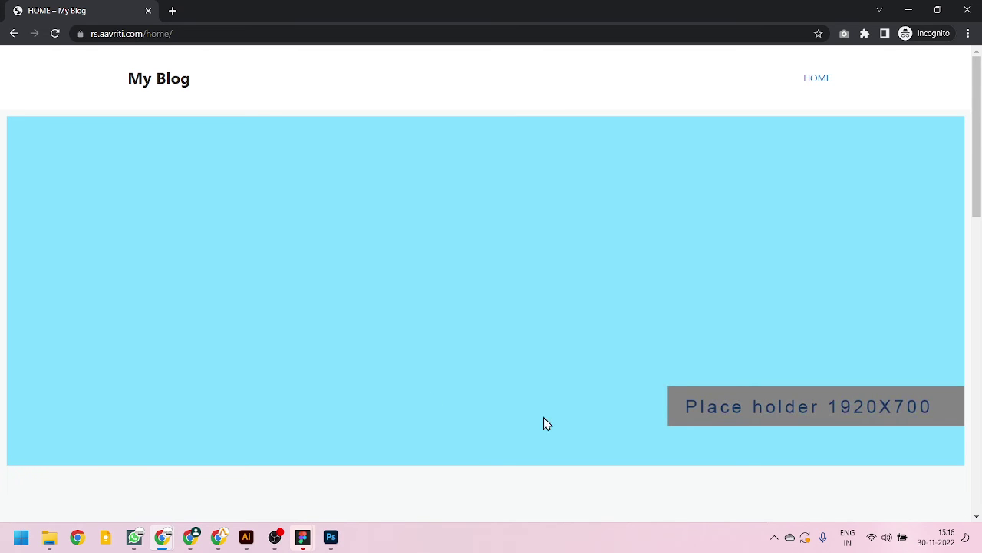
pyautogui.scroll(-8, 800, 430)
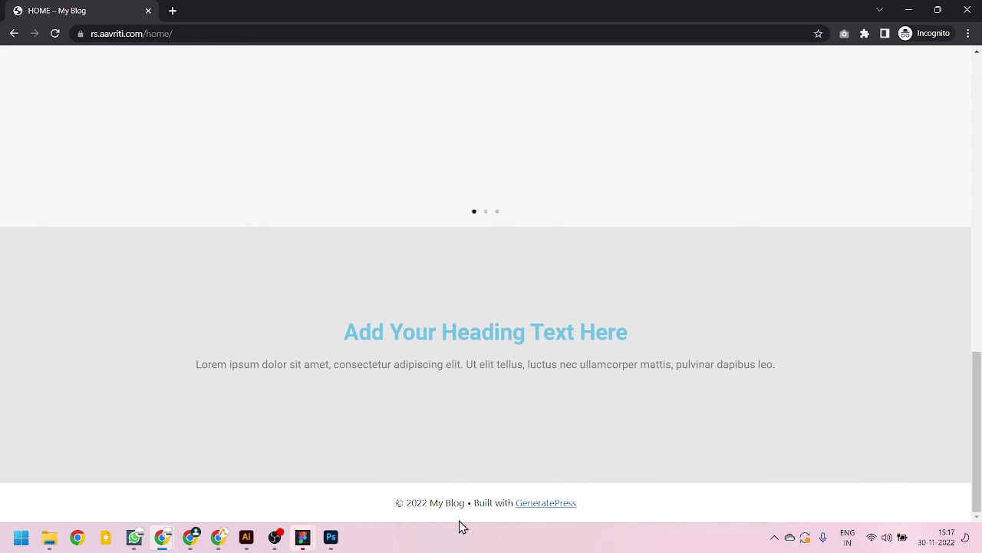
pyautogui.click(57, 35)
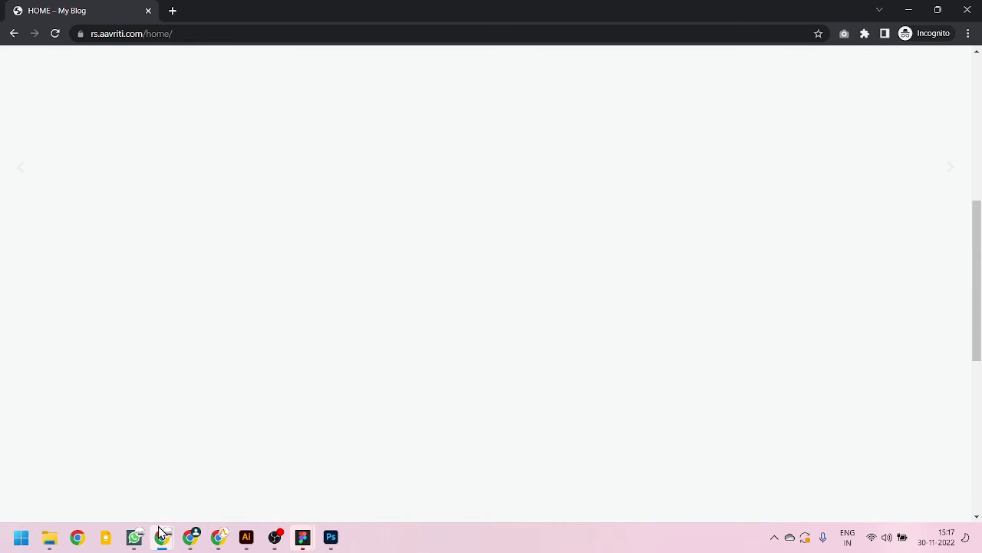
# Step: Switch to the Elementor editor window, select the image carousel and preview the page with the editing panel hidden
pyautogui.moveTo(176, 530)
pyautogui.click(201, 471)
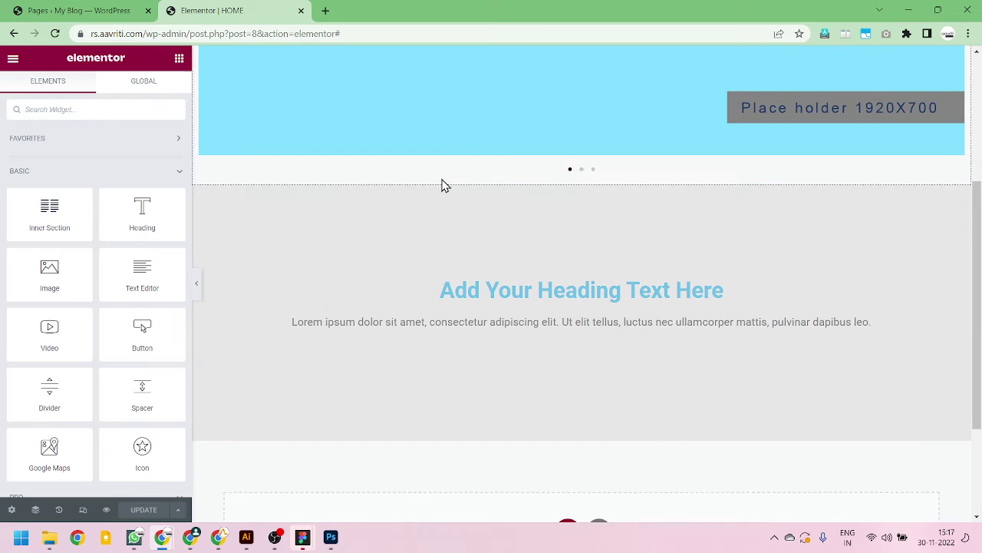
pyautogui.scroll(3, 568, 223)
pyautogui.click(693, 258)
pyautogui.click(195, 292)
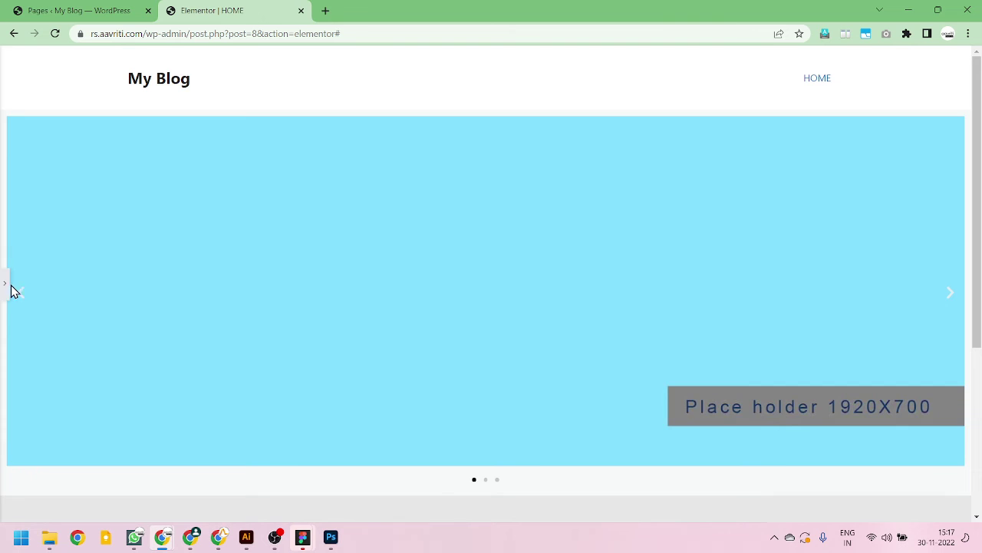
pyautogui.click(9, 285)
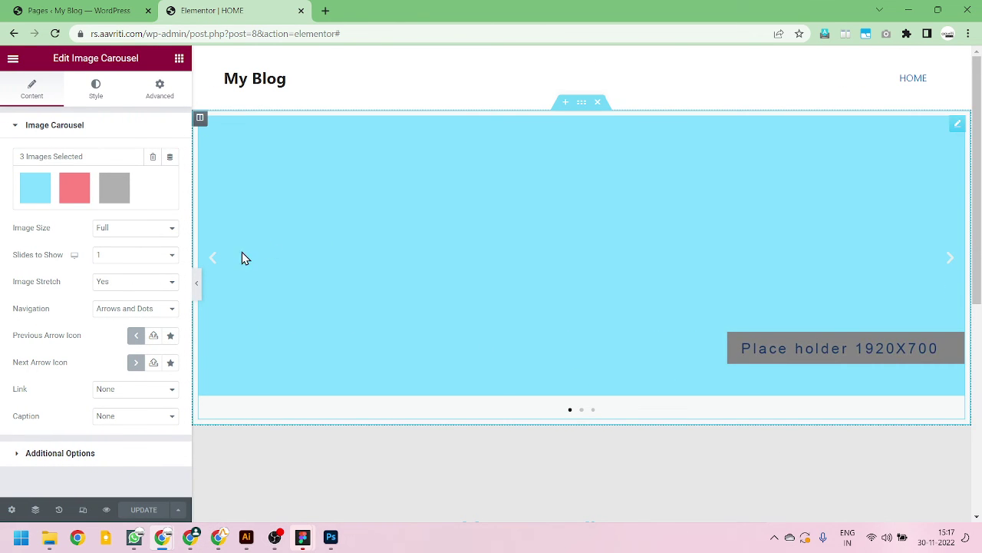
# Step: Set the carousel's Image Stretch to No and update the HOME page
pyautogui.click(154, 293)
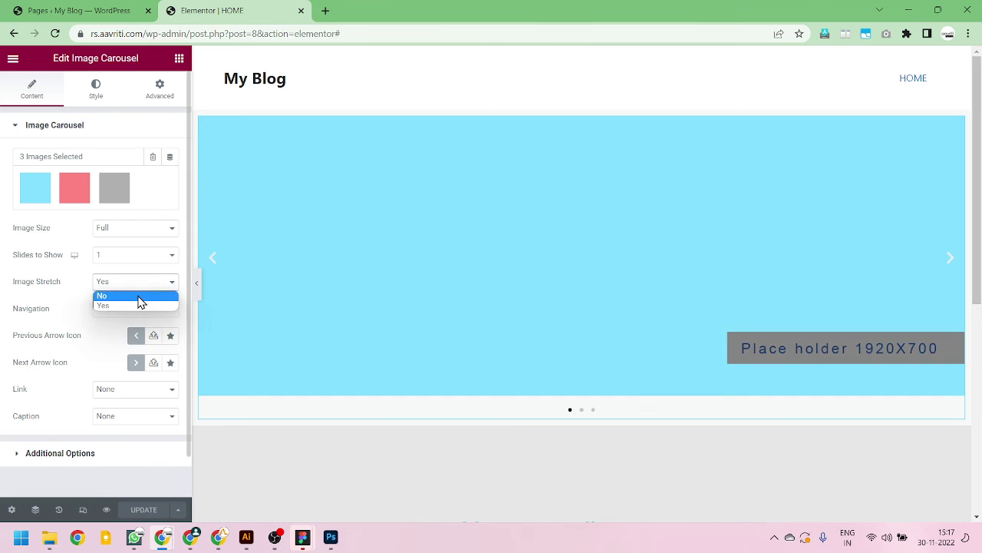
pyautogui.click(139, 302)
pyautogui.click(158, 510)
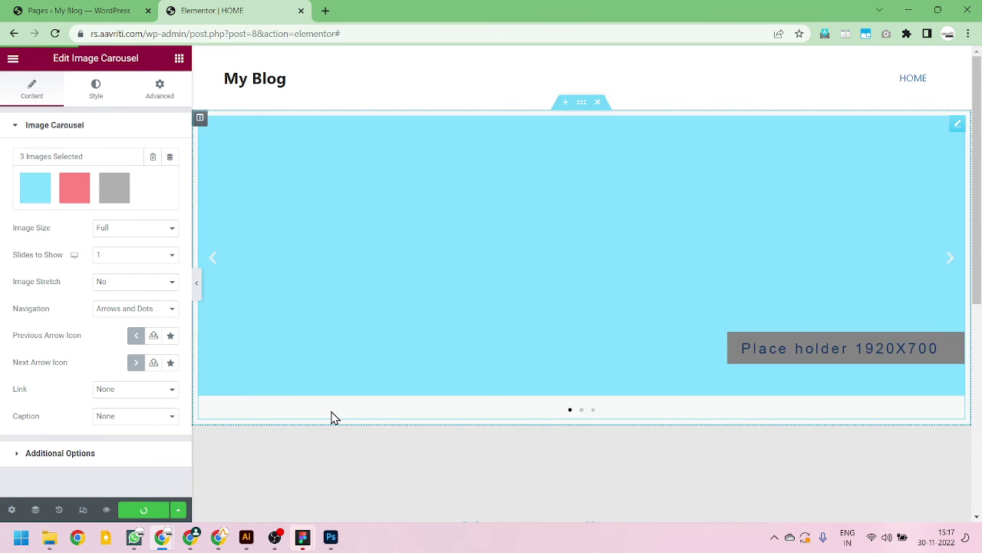
# Step: Switch to the incognito window, reload the HOME page and check its carousel, grey heading section and footer
pyautogui.moveTo(196, 535)
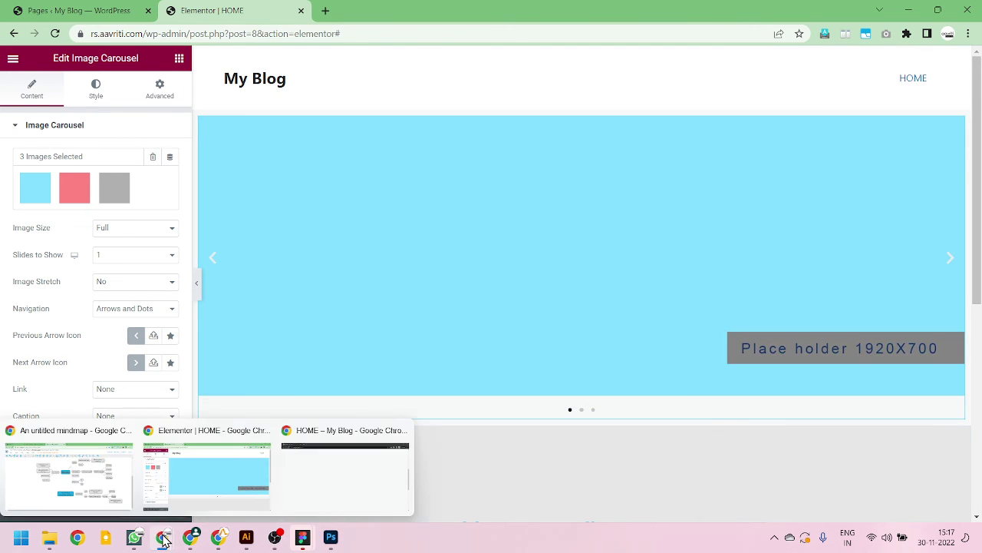
pyautogui.click(76, 476)
pyautogui.click(204, 479)
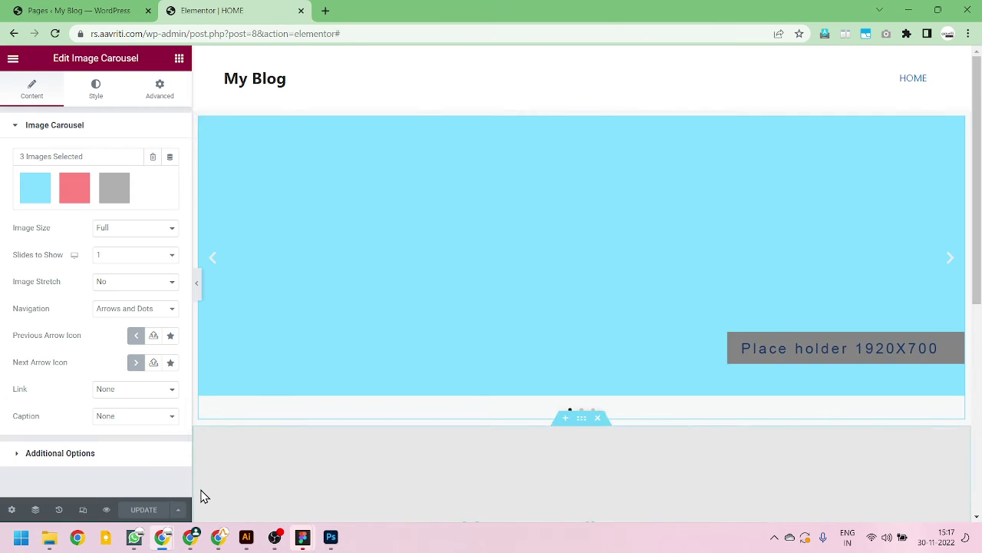
pyautogui.moveTo(189, 535)
pyautogui.click(307, 480)
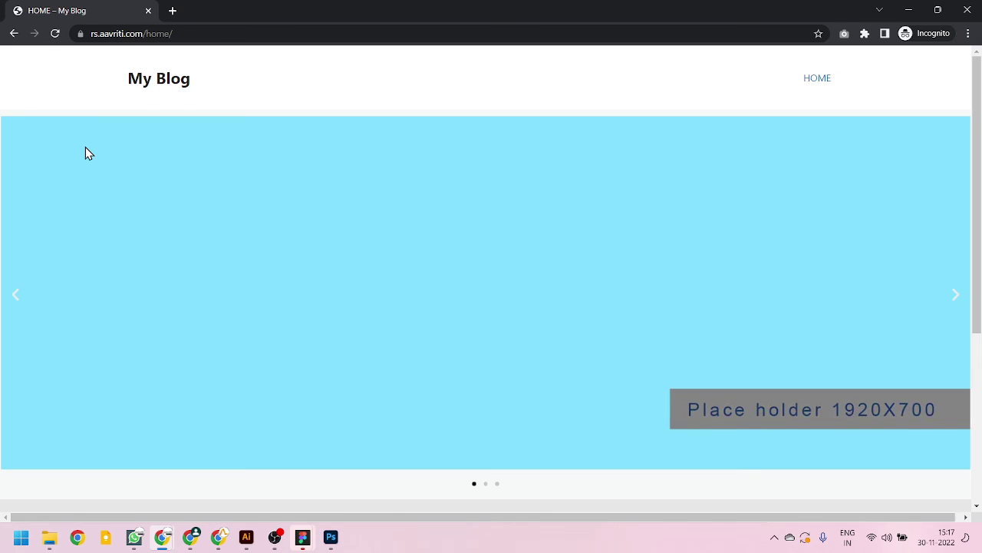
pyautogui.scroll(-4, 433, 373)
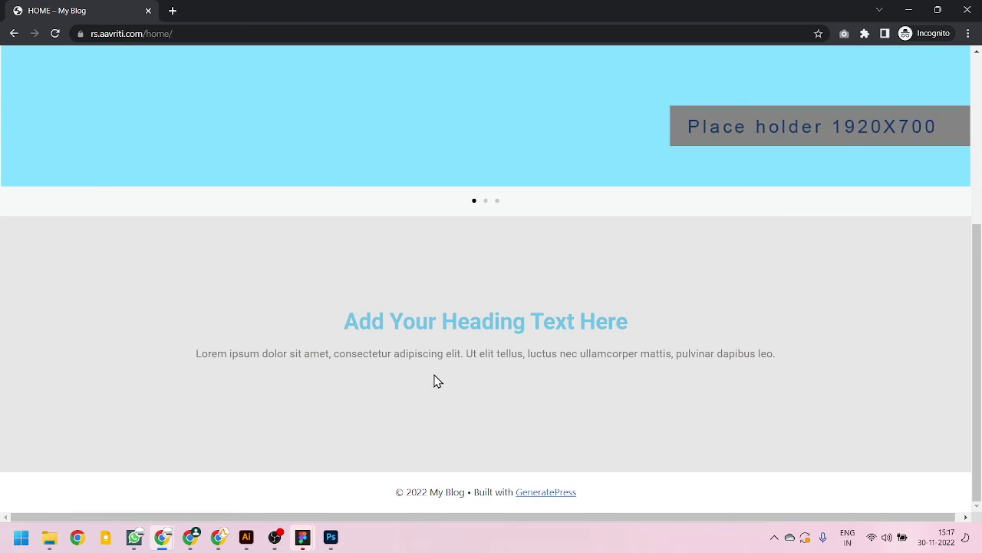
pyautogui.scroll(4, 434, 379)
pyautogui.scroll(-4, 261, 192)
pyautogui.scroll(4, 299, 224)
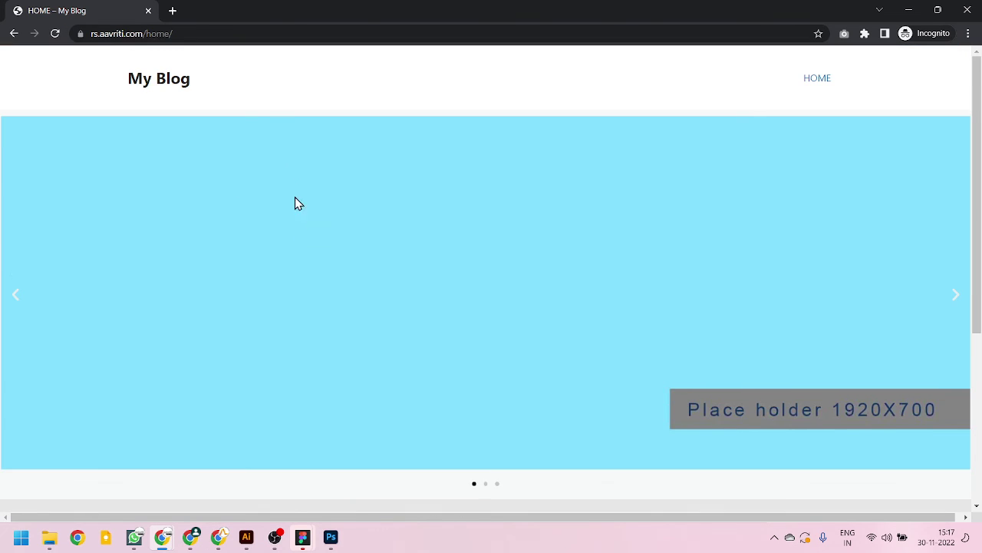
# Step: Return to the Elementor editor, then switch to Figma and examine the wireframe's product blocks section below the intro text
pyautogui.hotkey('alt', 'Tab')
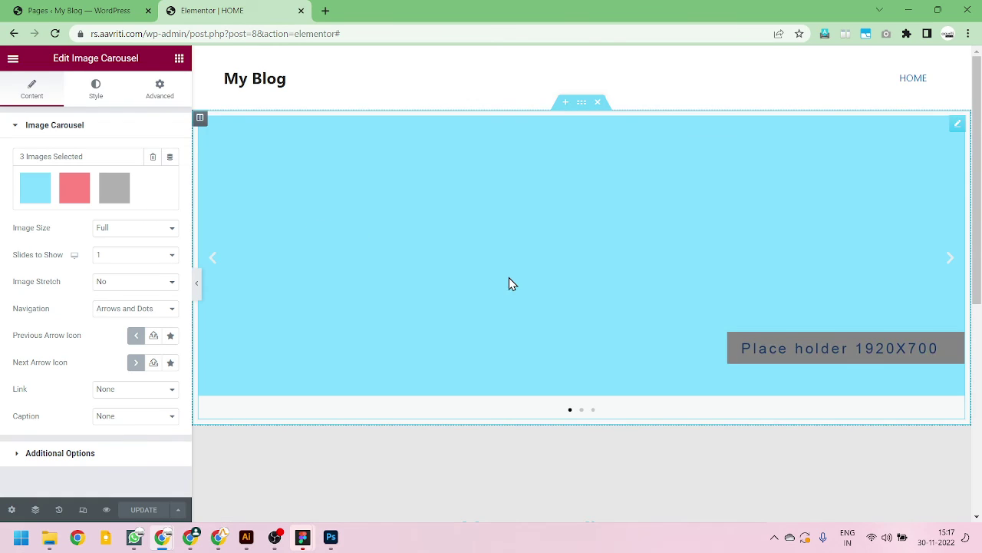
pyautogui.scroll(-4, 537, 384)
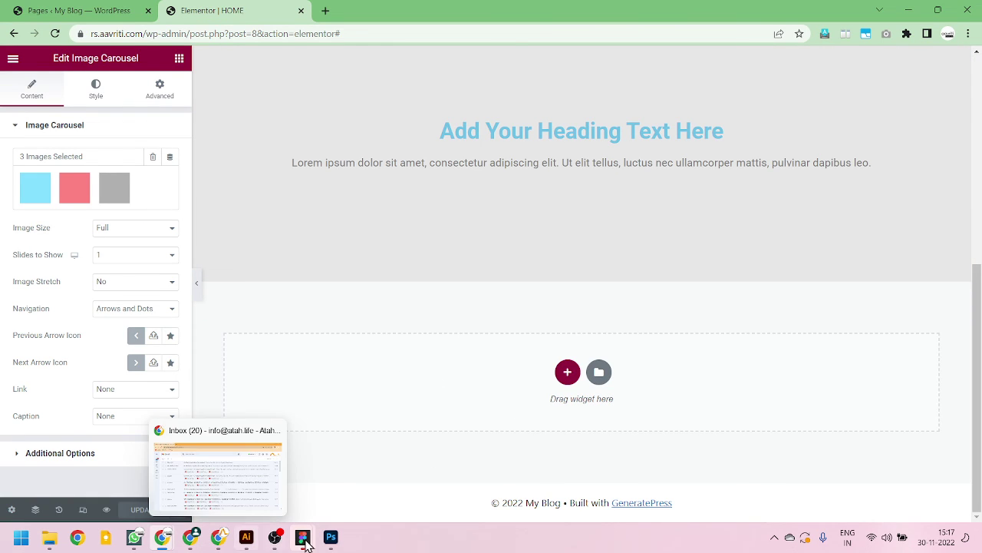
pyautogui.click(291, 503)
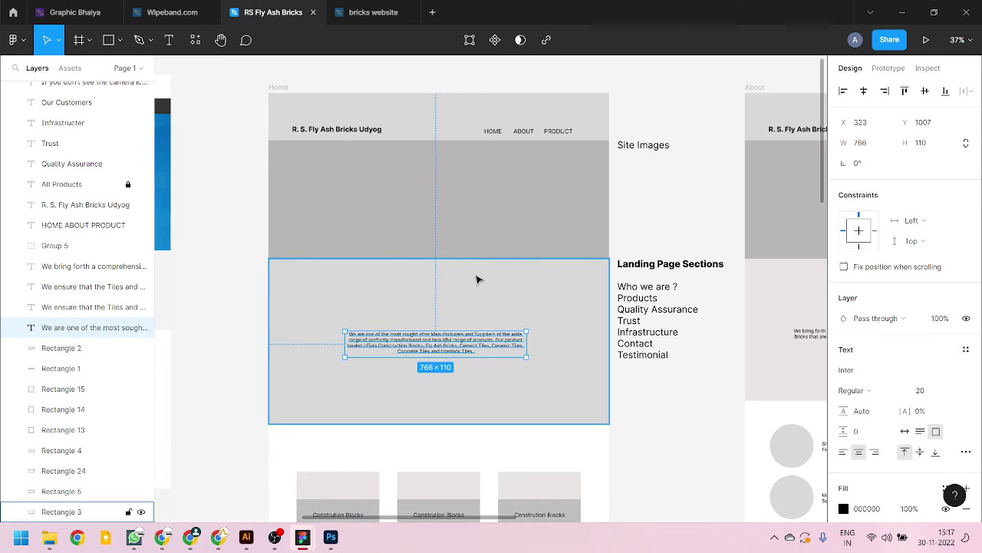
pyautogui.scroll(-1, 478, 279)
pyautogui.scroll(-3, 483, 312)
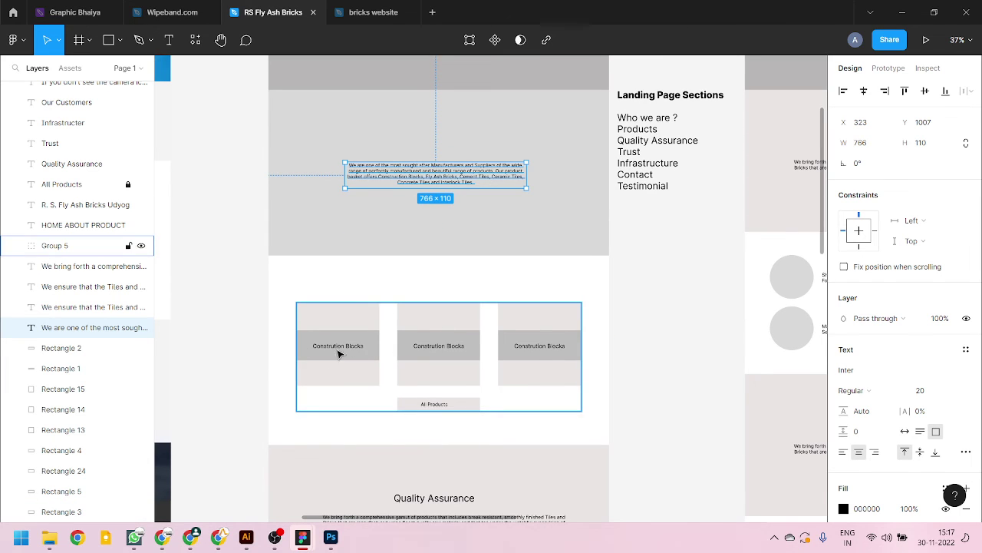
# Step: Add a section with three equal columns below the grey heading section in Elementor and compare it with the Figma wireframe
pyautogui.hotkey('alt', 'Tab')
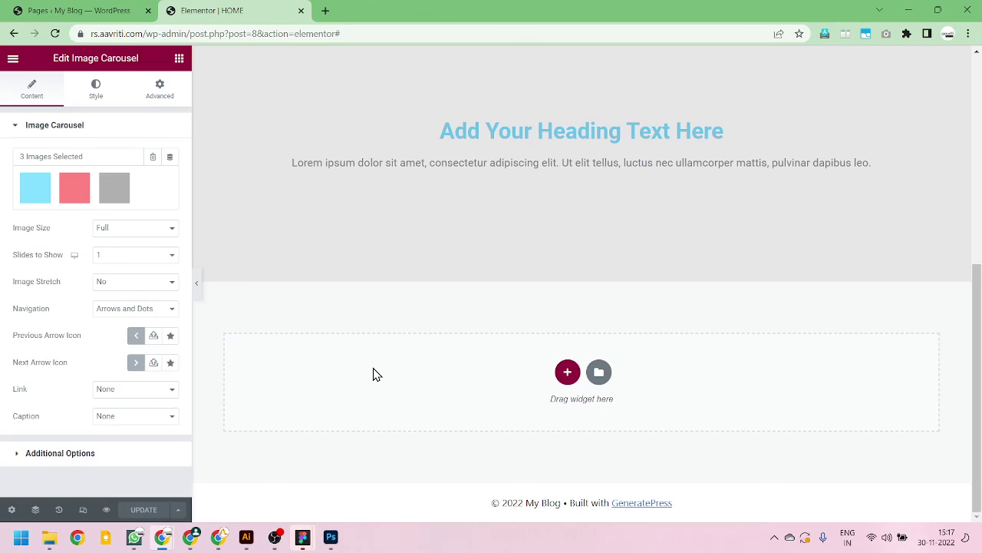
pyautogui.click(568, 373)
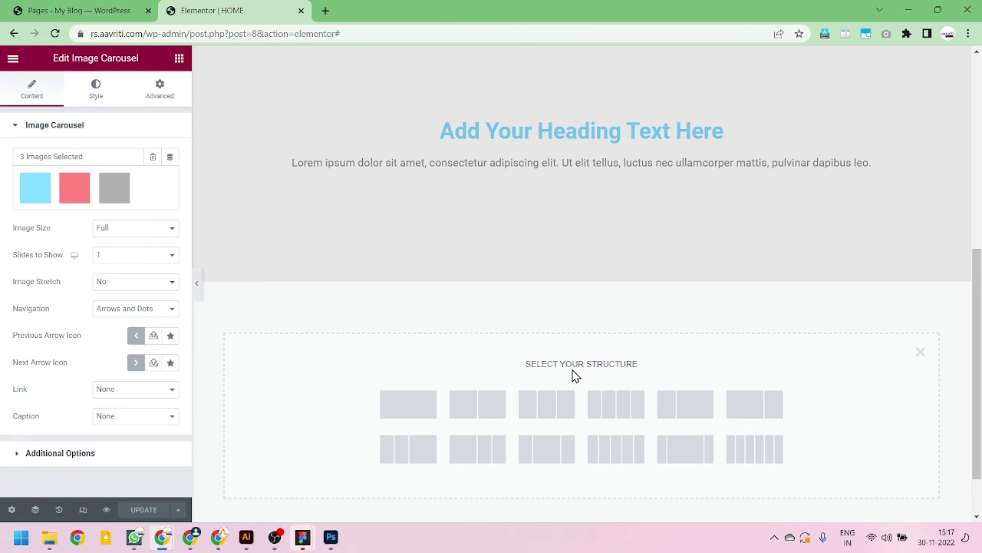
pyautogui.click(547, 412)
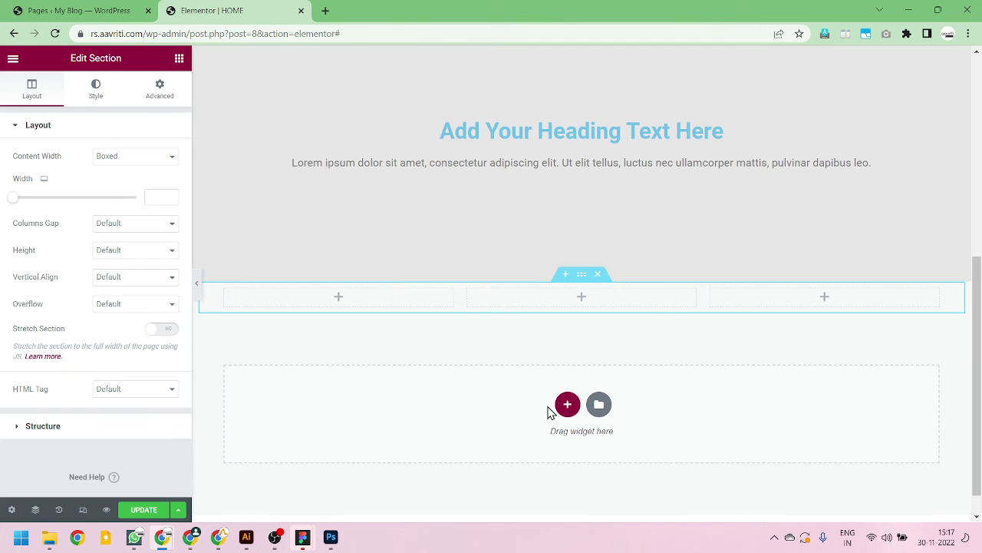
pyautogui.hotkey('alt', 'Tab')
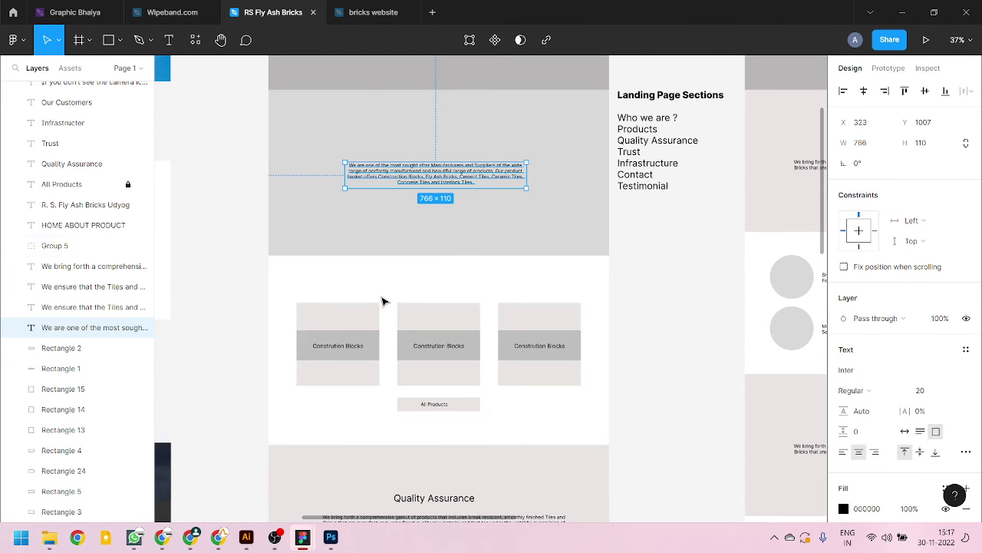
pyautogui.hotkey('alt', 'Tab')
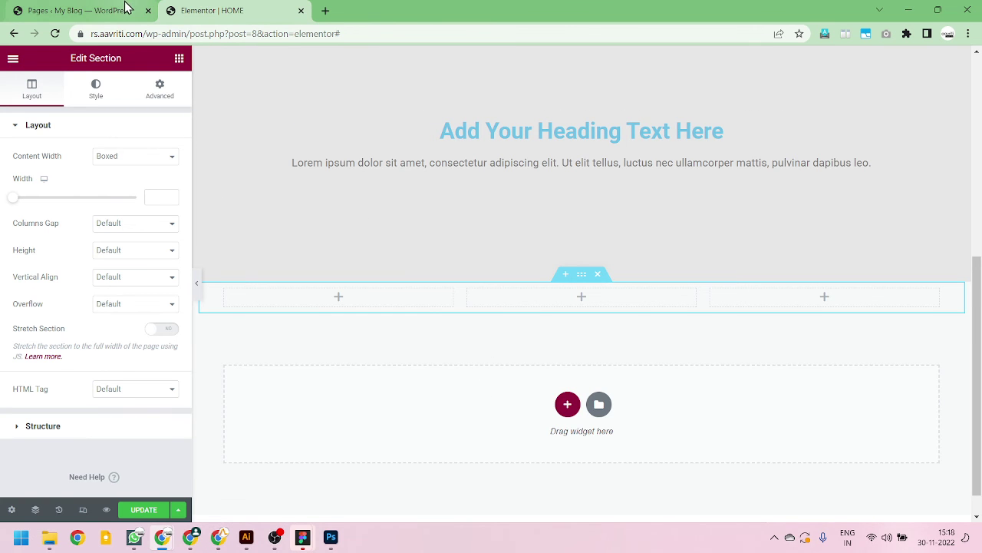
# Step: Search Google Images in a new browser tab for "square placeholder" and open the dark Lone Wolf Development image
pyautogui.click(325, 11)
pyautogui.write('google')
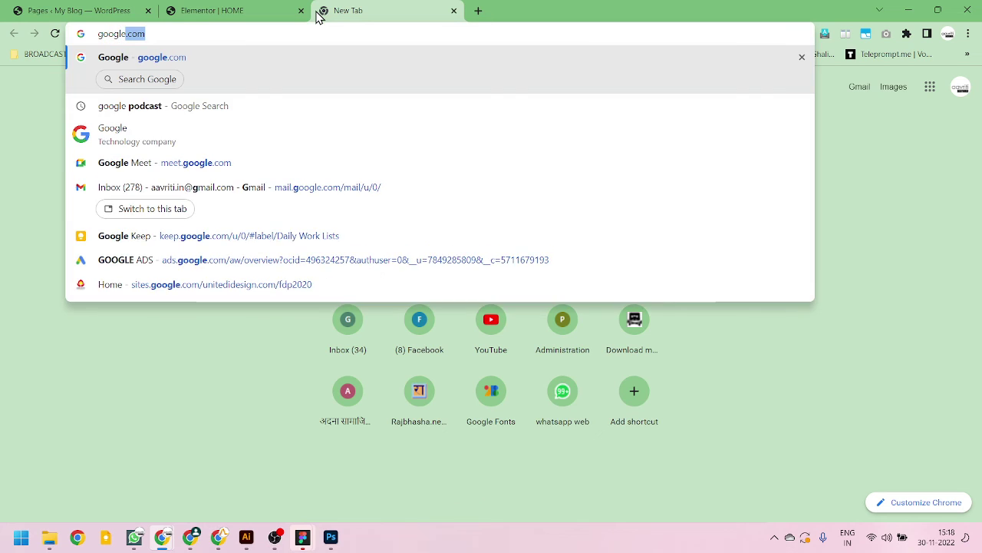
pyautogui.press('Return')
pyautogui.write('s')
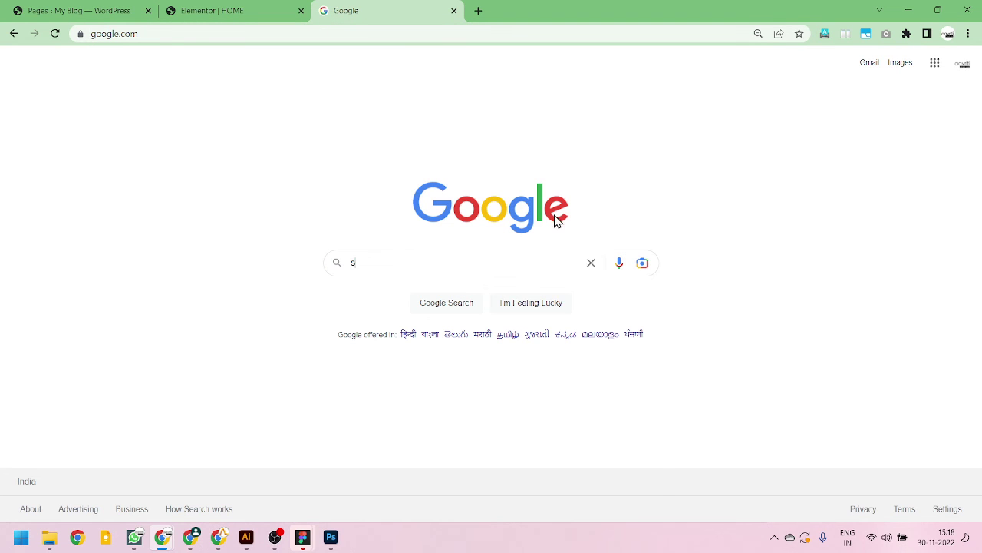
pyautogui.write('quare p')
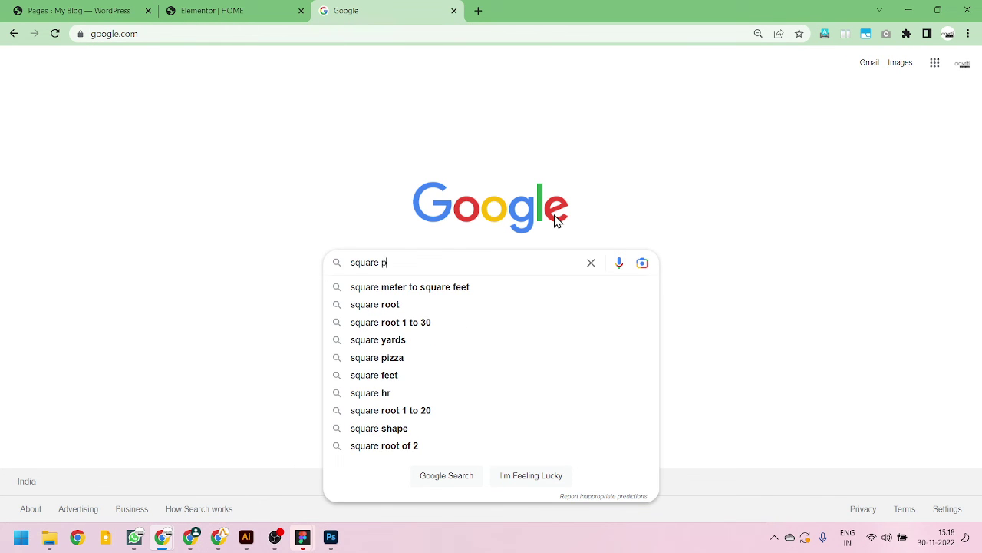
pyautogui.write('laceholder')
pyautogui.press('Return')
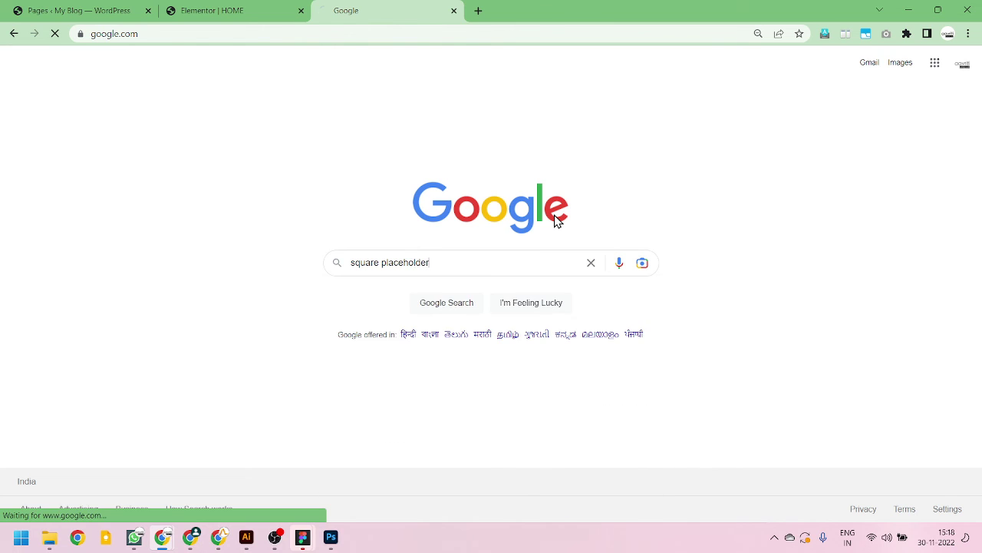
pyautogui.click(194, 119)
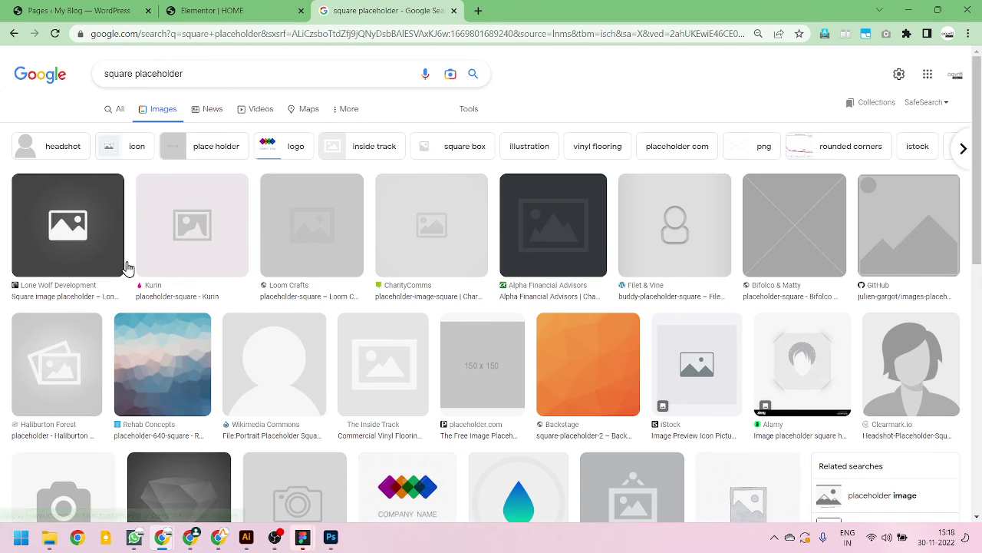
pyautogui.click(115, 253)
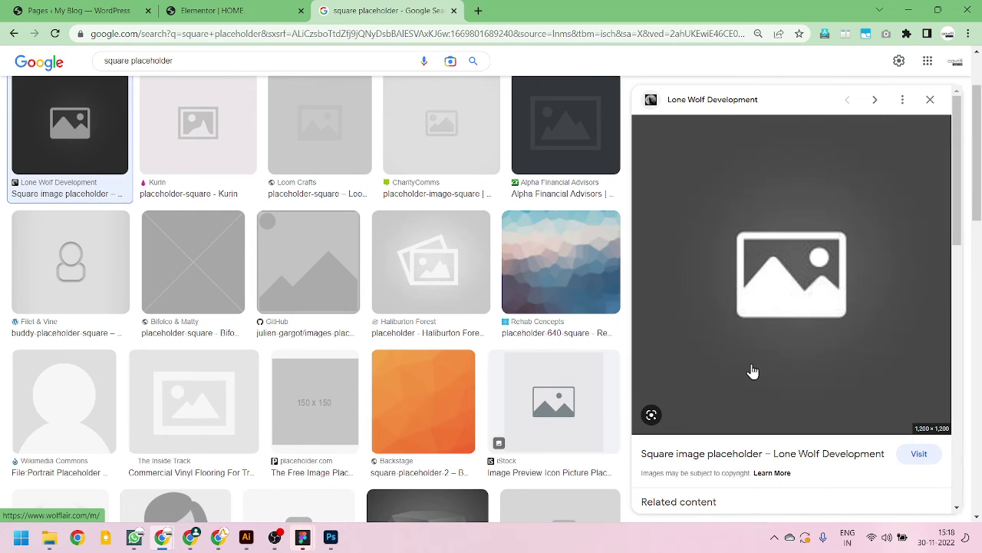
# Step: Open the light grey CharityComms square placeholder image full size in a new browser tab
pyautogui.click(445, 132)
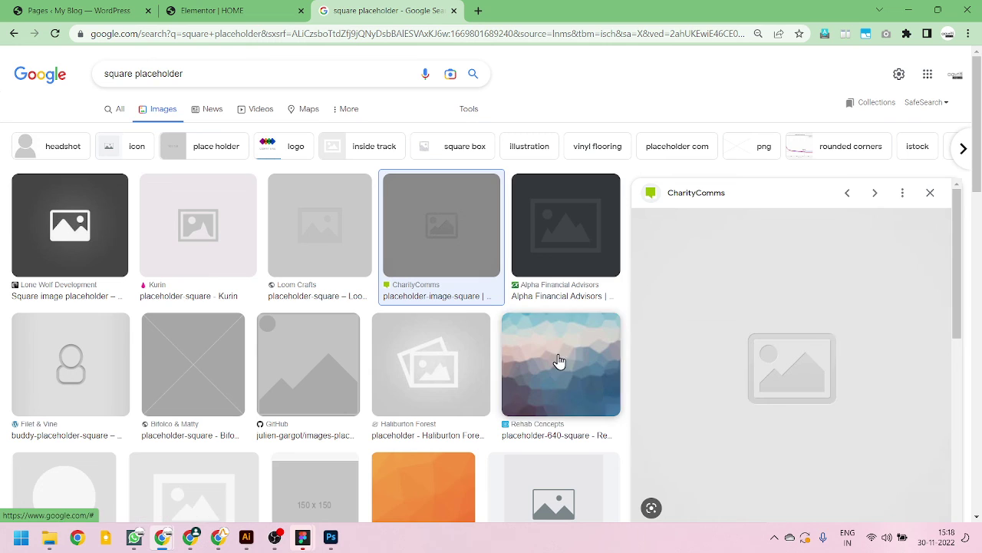
pyautogui.scroll(-1, 822, 381)
pyautogui.rightClick(789, 337)
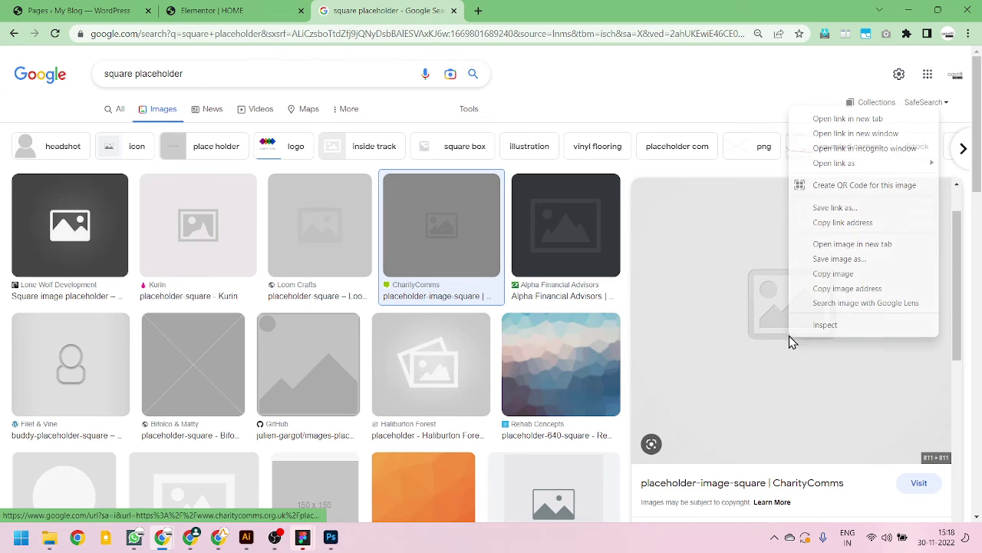
pyautogui.click(852, 244)
pyautogui.click(557, 11)
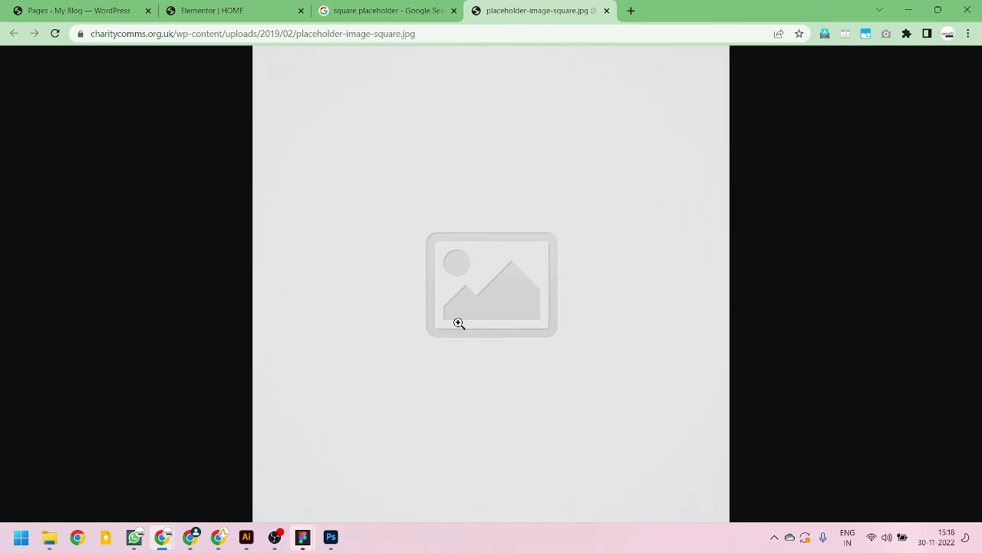
# Step: Save the placeholder image as placeholder-image-square.jpg on the Data (D:) drive
pyautogui.rightClick(595, 186)
pyautogui.click(658, 215)
pyautogui.scroll(-1, 70, 337)
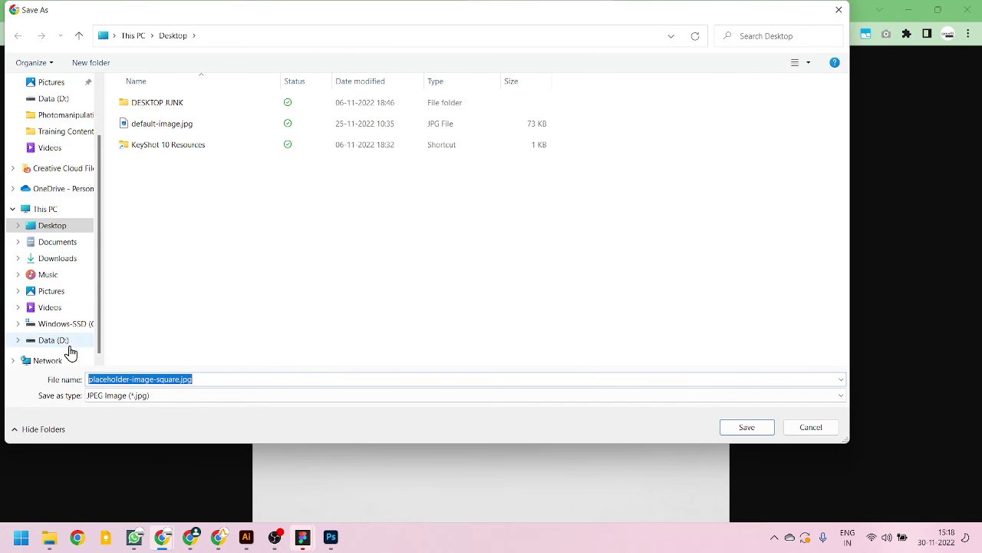
pyautogui.click(58, 324)
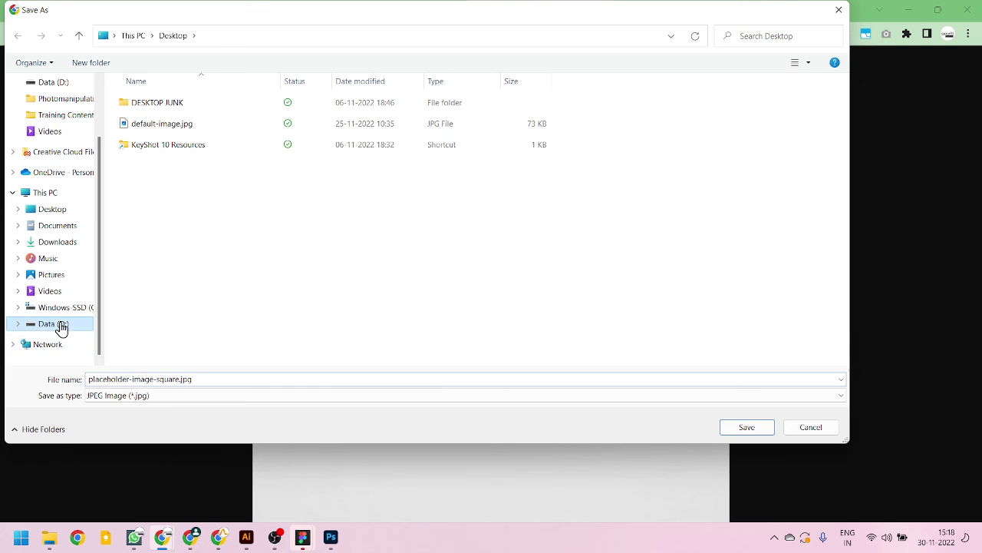
pyautogui.click(746, 427)
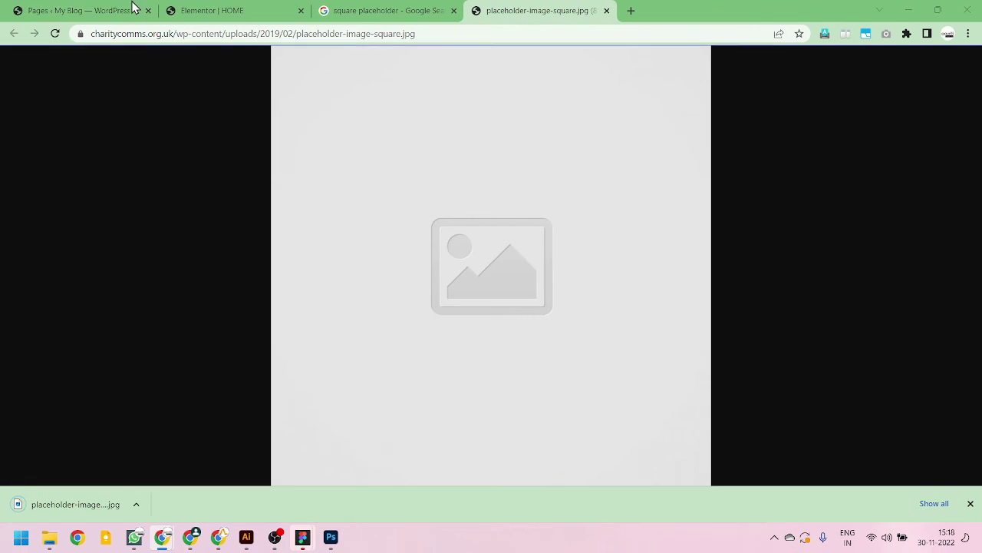
# Step: Return to the Elementor HOME page editor and display the widget list alongside the empty three-column section
pyautogui.click(213, 9)
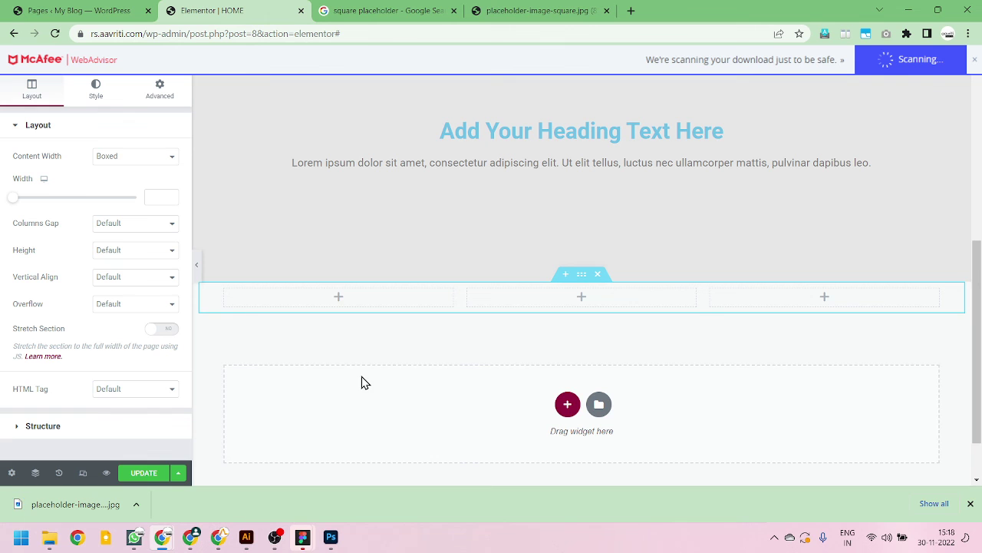
pyautogui.scroll(3, 340, 325)
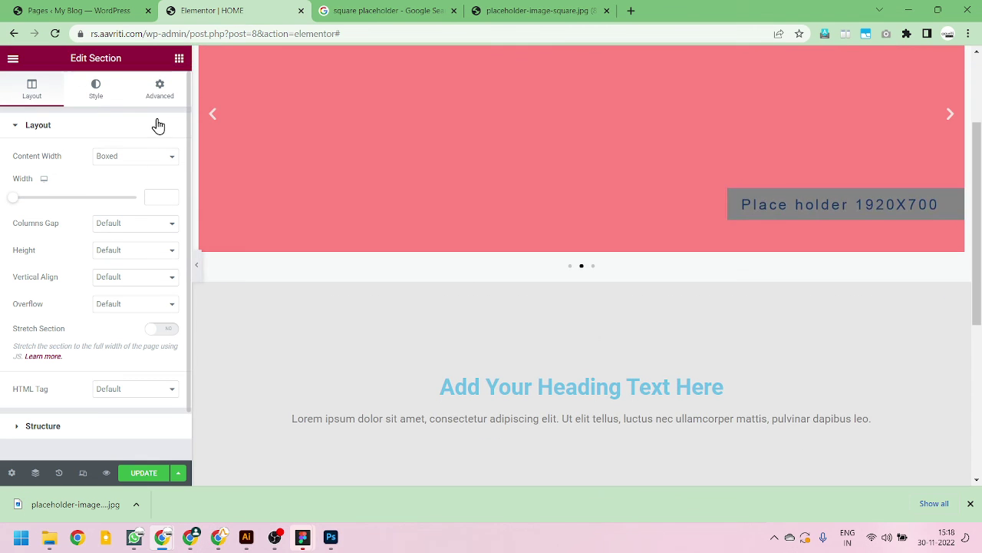
pyautogui.click(178, 58)
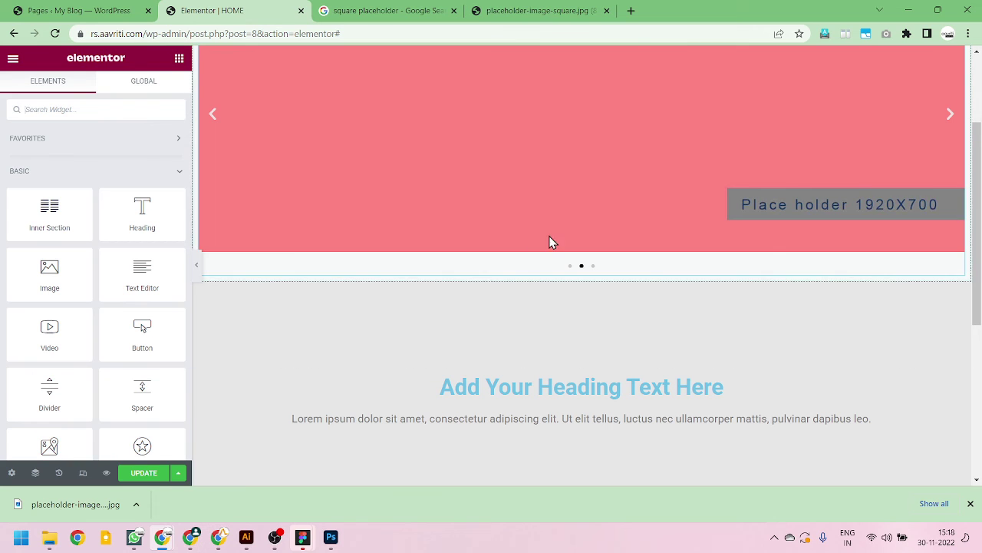
pyautogui.scroll(-4, 409, 351)
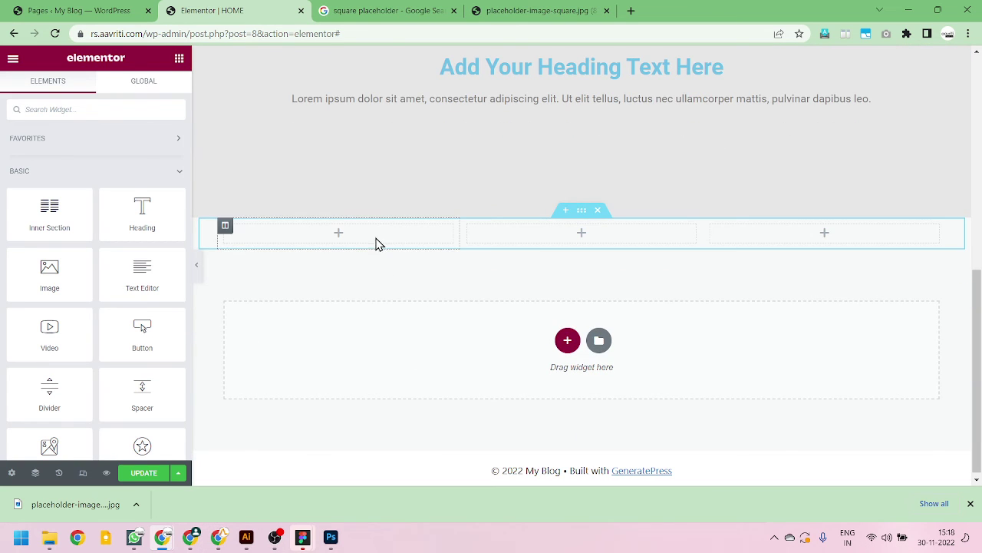
# Step: Switch to Figma to examine the three product blocks in the wireframe, then return to the Elementor editor
pyautogui.moveTo(306, 541)
pyautogui.click(268, 501)
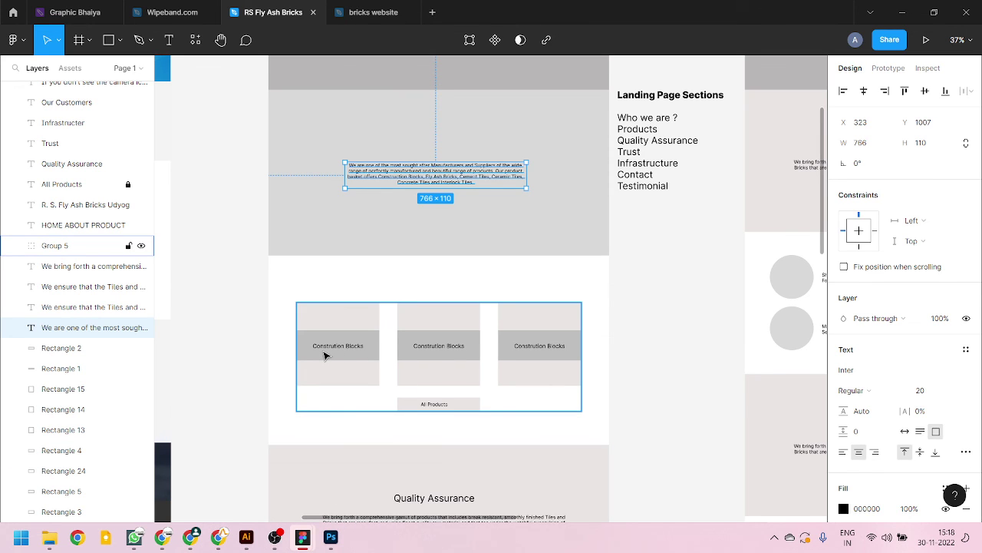
pyautogui.moveTo(305, 547)
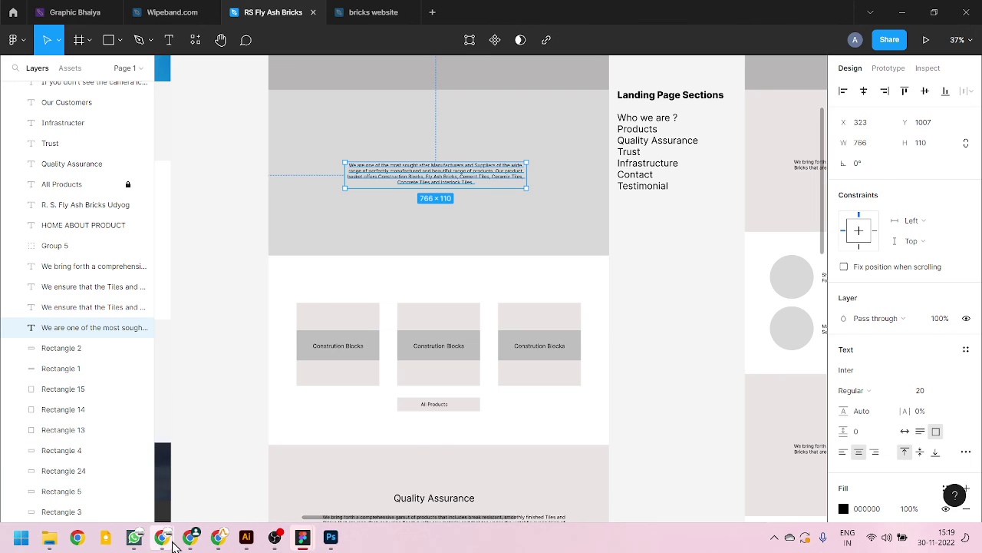
pyautogui.moveTo(199, 545)
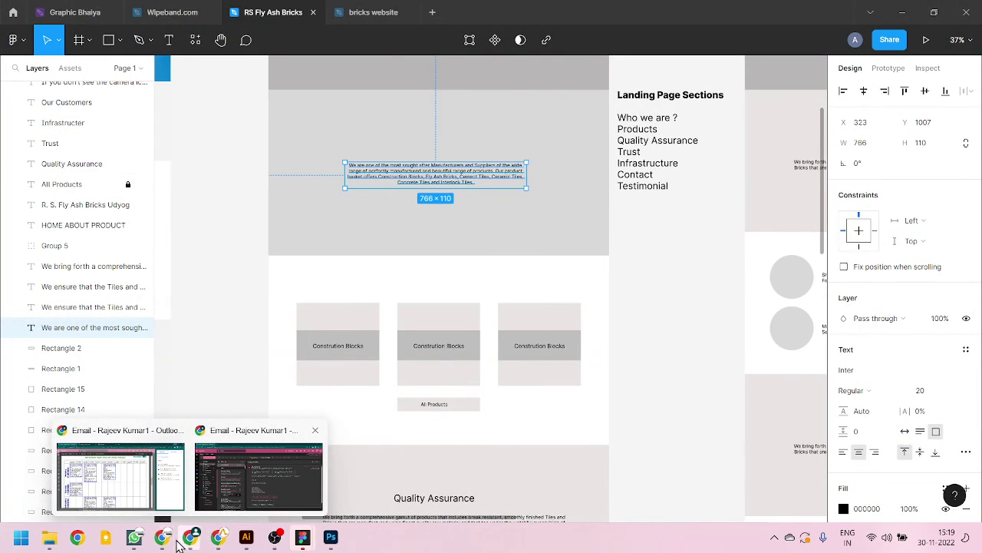
pyautogui.moveTo(165, 541)
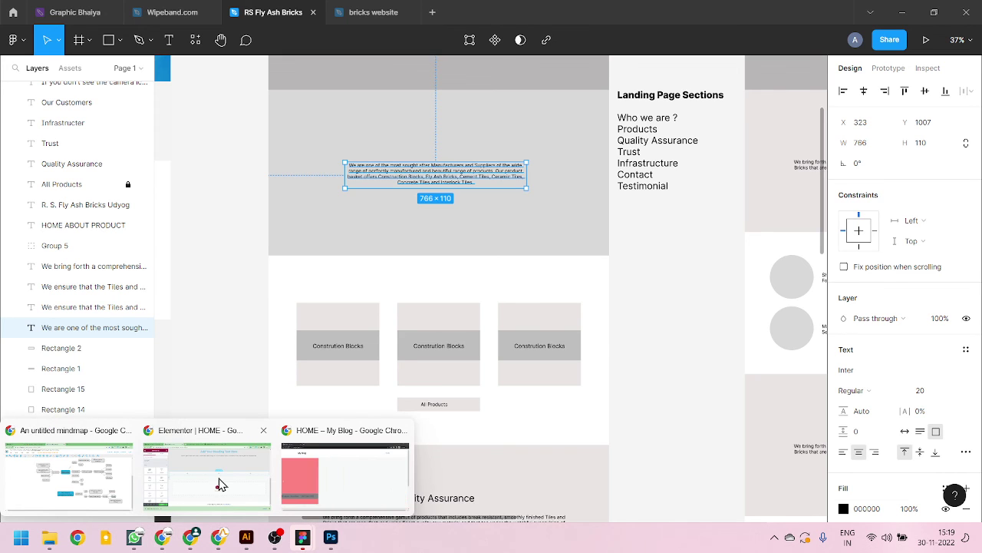
pyautogui.click(221, 483)
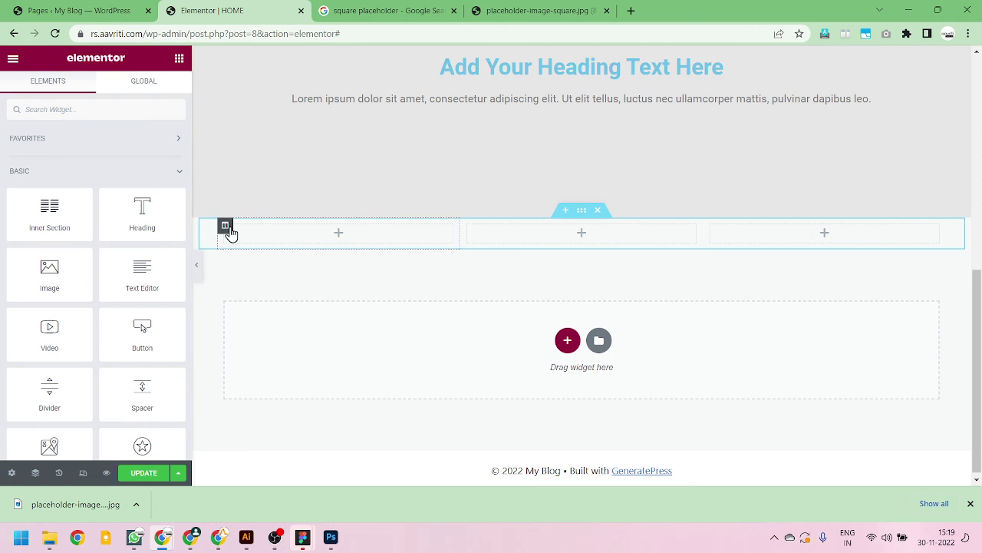
# Step: Open the first column's settings in the three-column section and set its background type to Classic
pyautogui.click(225, 228)
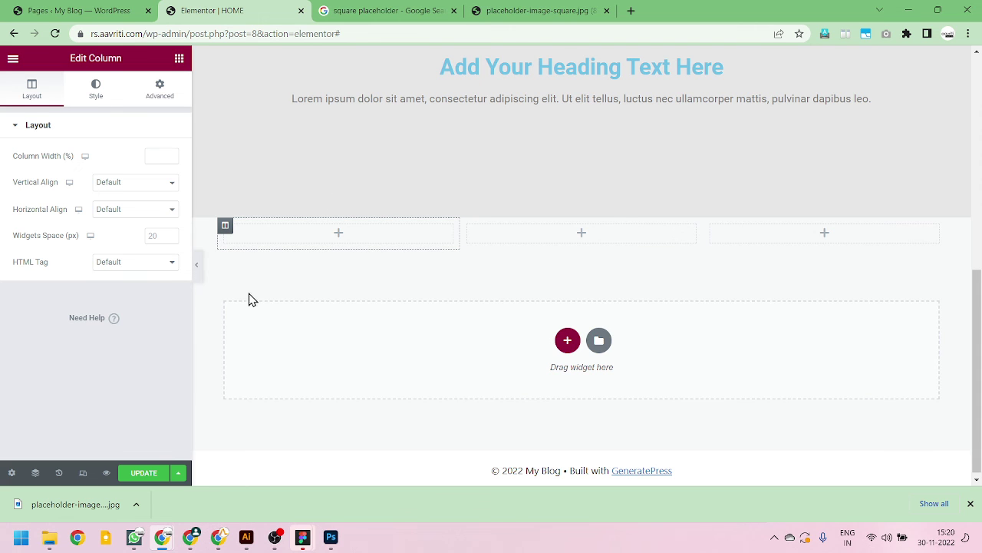
pyautogui.click(196, 273)
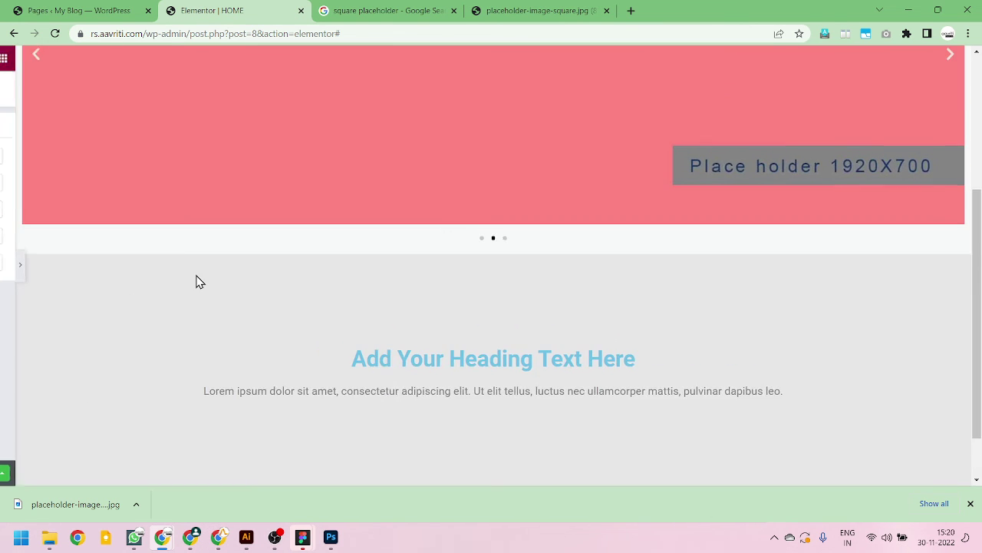
pyautogui.click(5, 270)
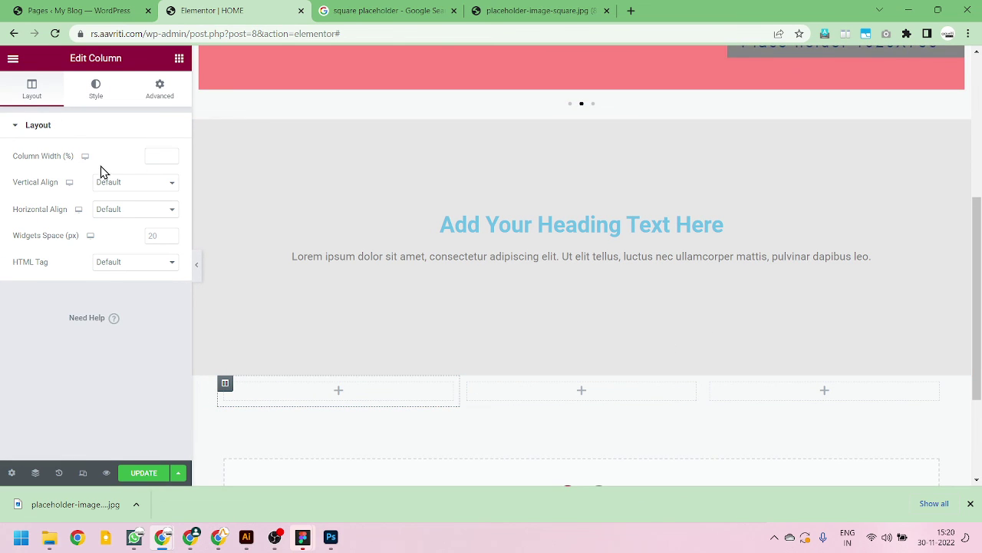
pyautogui.click(96, 87)
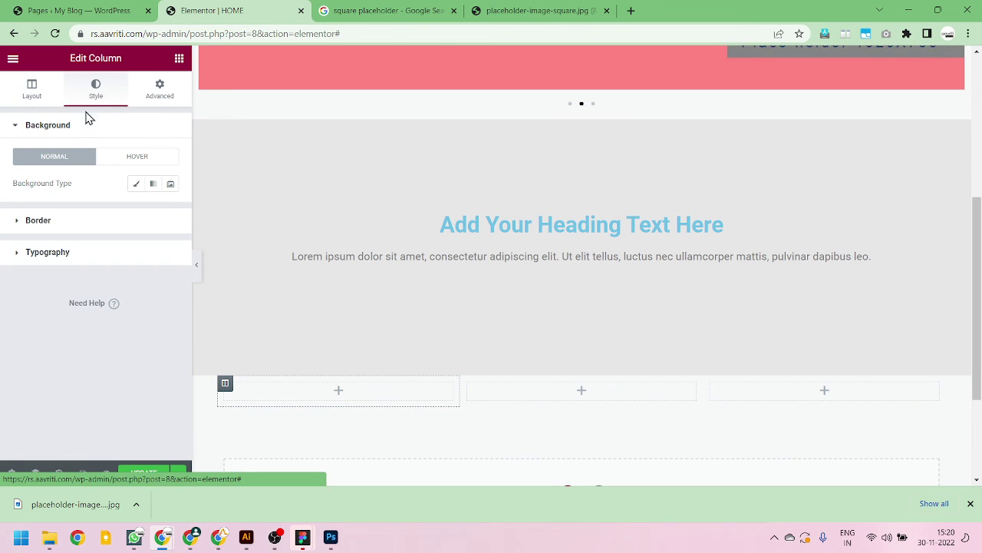
pyautogui.click(136, 187)
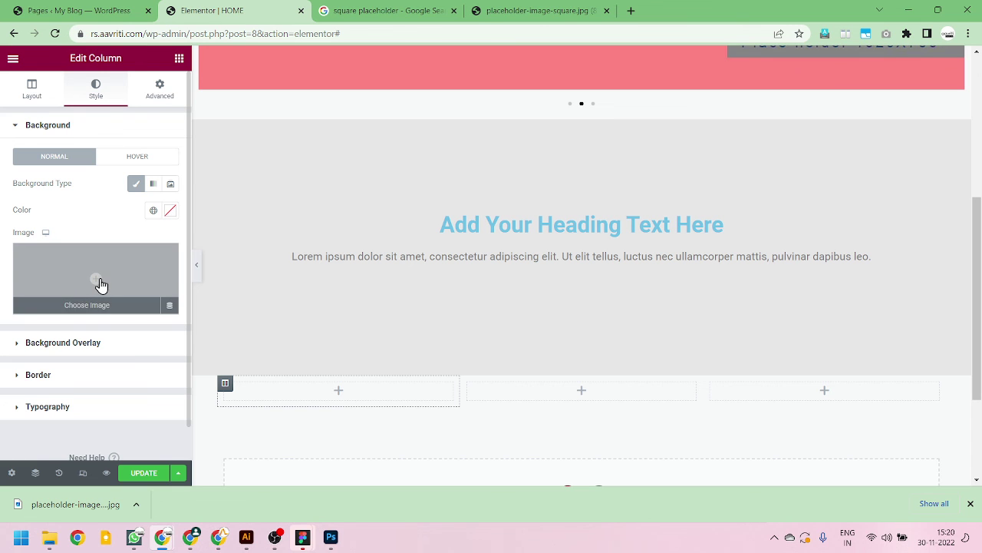
# Step: Upload placeholder-image-square.jpg from the Data (D:) drive and insert it as the first column's background image
pyautogui.click(100, 284)
pyautogui.click(181, 108)
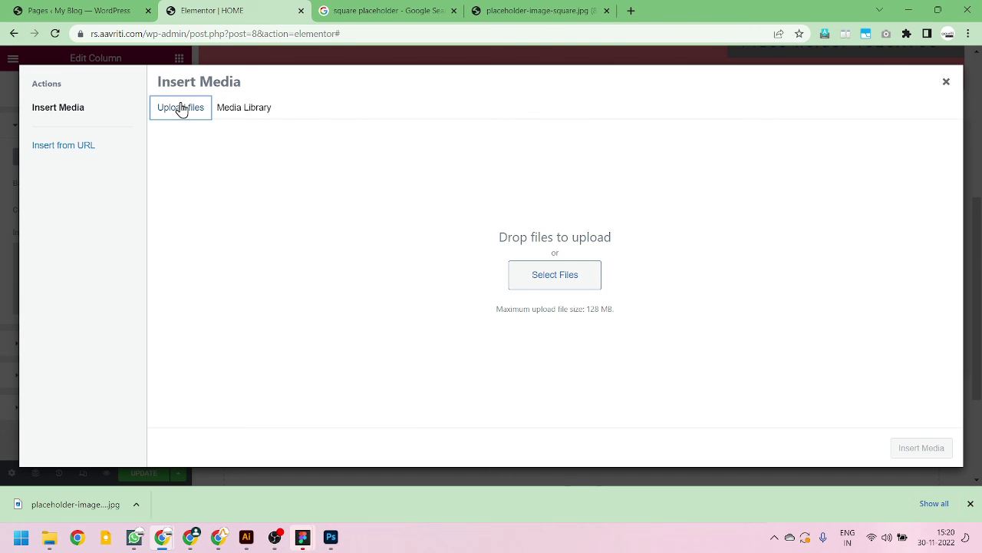
pyautogui.click(533, 277)
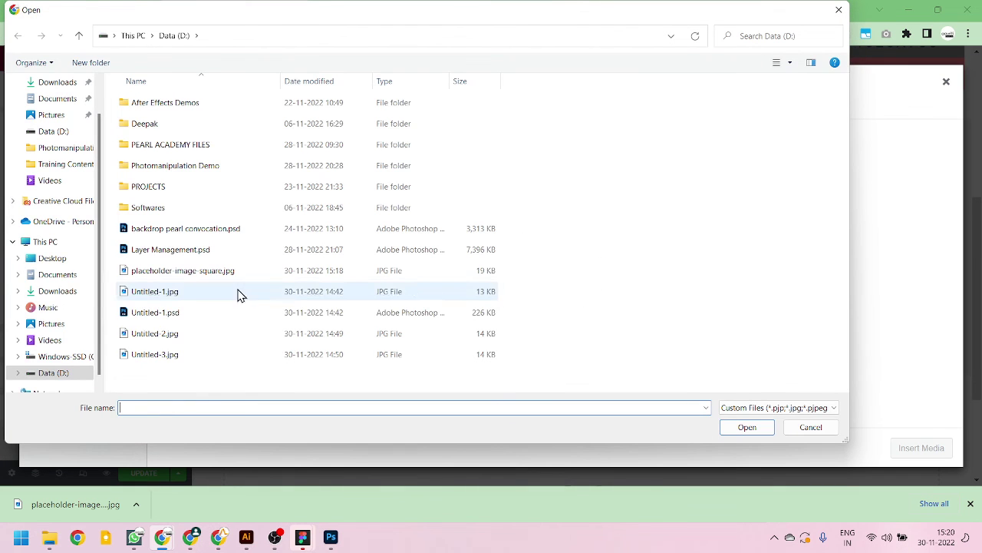
pyautogui.click(176, 272)
pyautogui.click(746, 428)
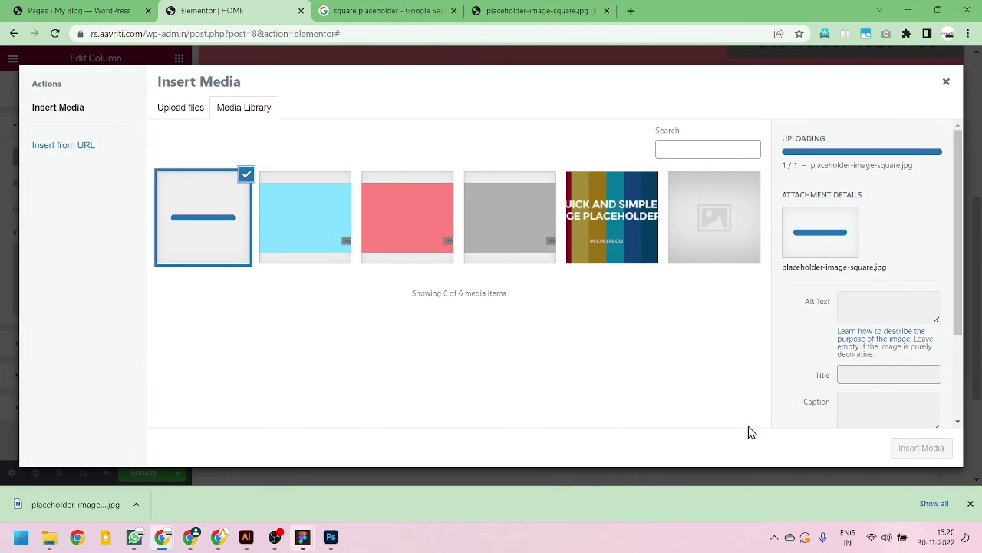
pyautogui.click(943, 448)
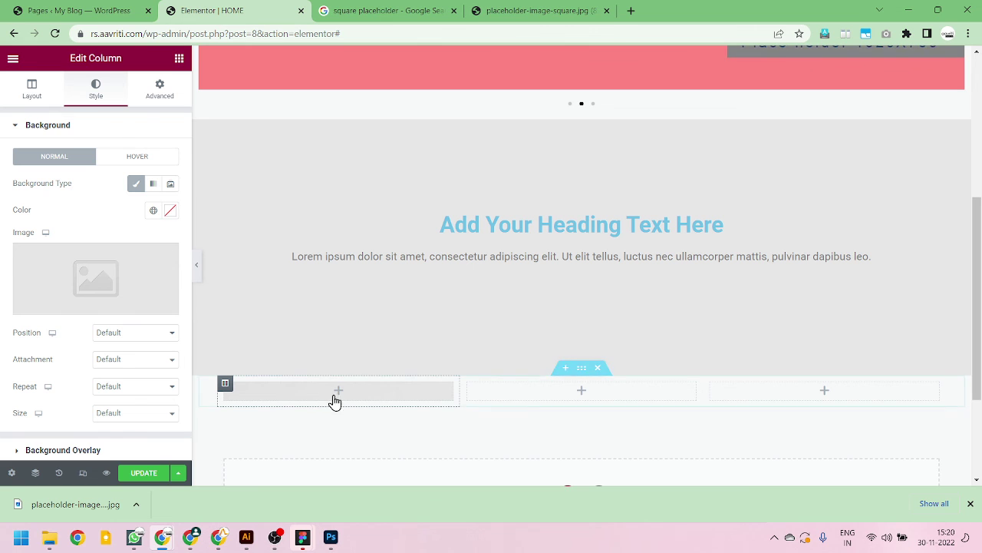
pyautogui.scroll(-2, 95, 379)
pyautogui.scroll(2, 99, 307)
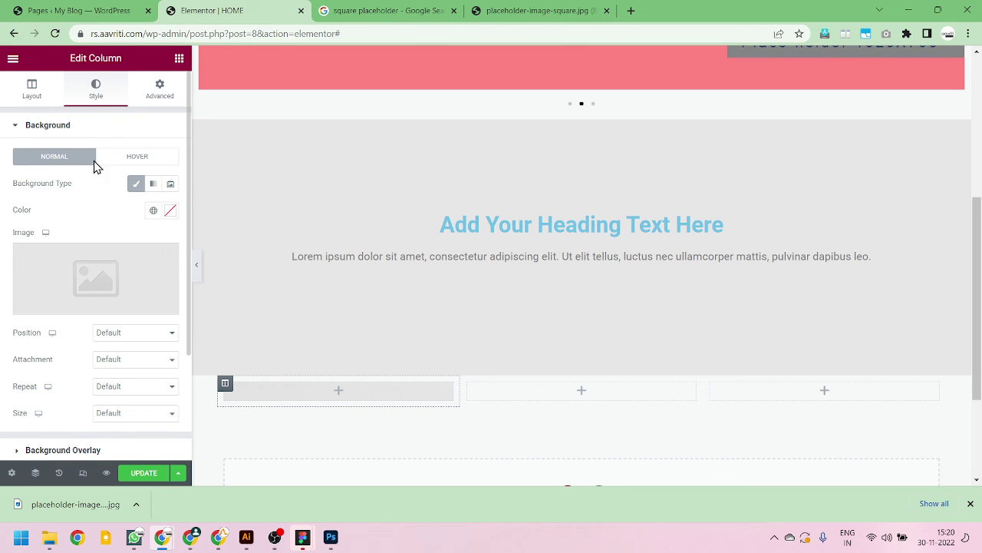
# Step: Add a Heading widget to the first column of the three-column section
pyautogui.click(31, 89)
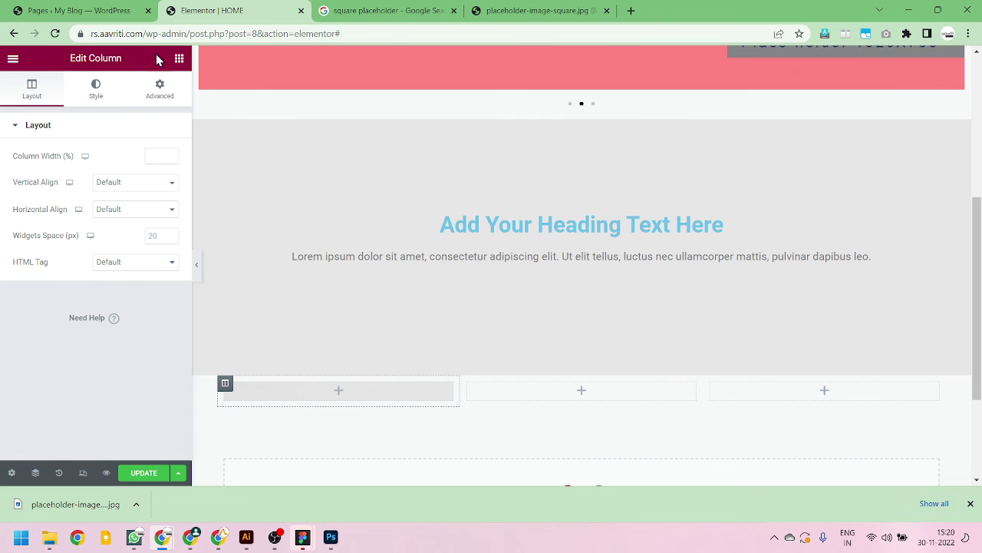
pyautogui.click(179, 59)
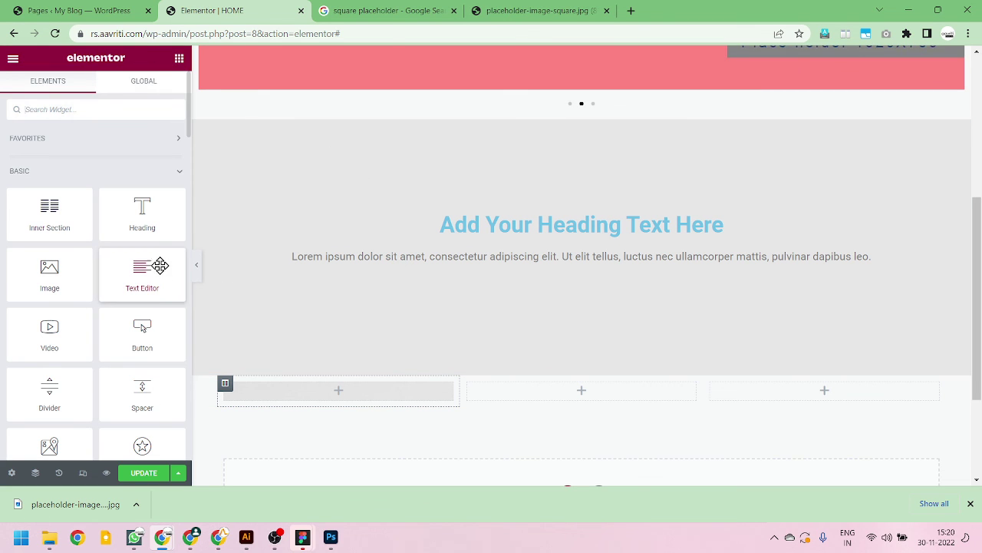
pyautogui.moveTo(145, 204); pyautogui.dragTo(335, 392)
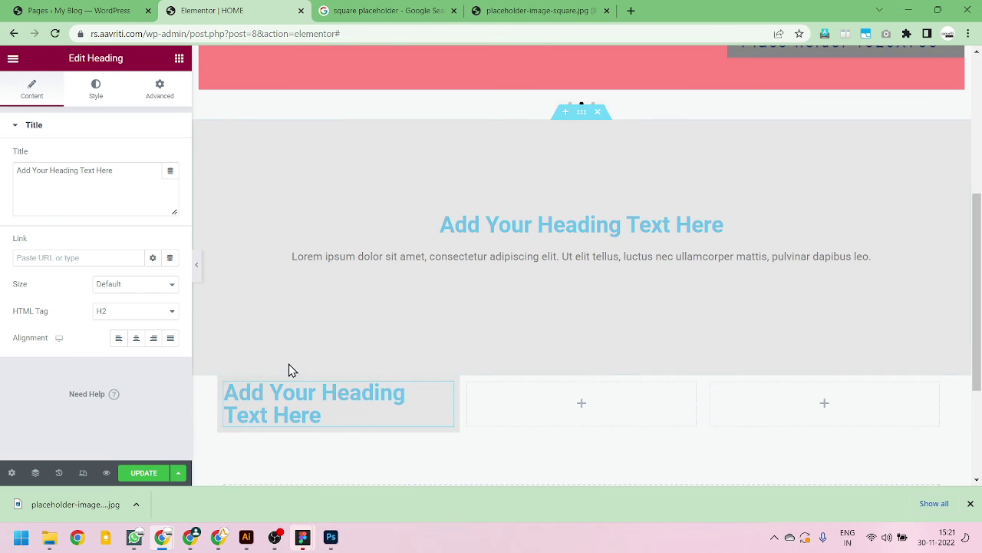
pyautogui.scroll(-2, 287, 367)
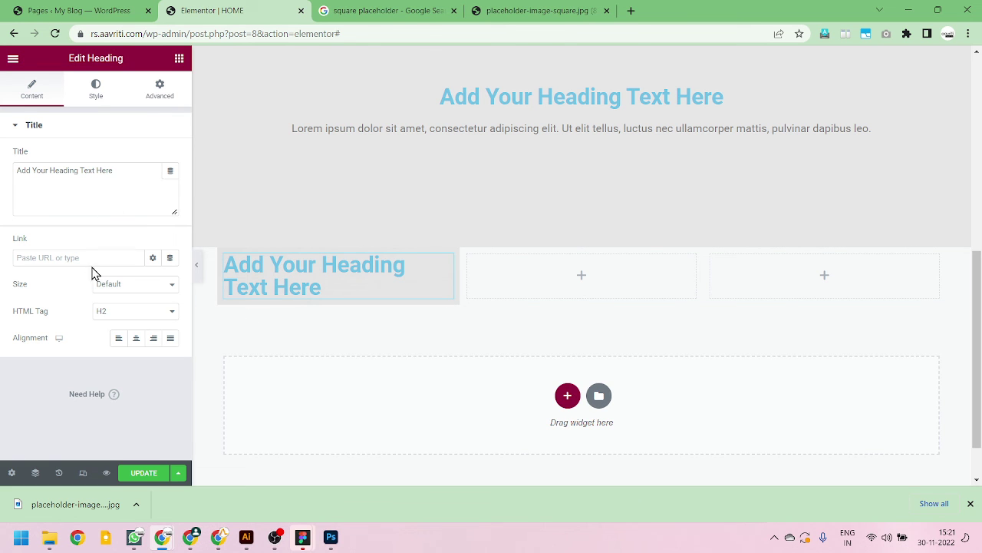
# Step: Check the product block label in the Figma wireframe and replace the first column's heading text with "Constrution Blocks"
pyautogui.moveTo(125, 174); pyautogui.dragTo(5, 179)
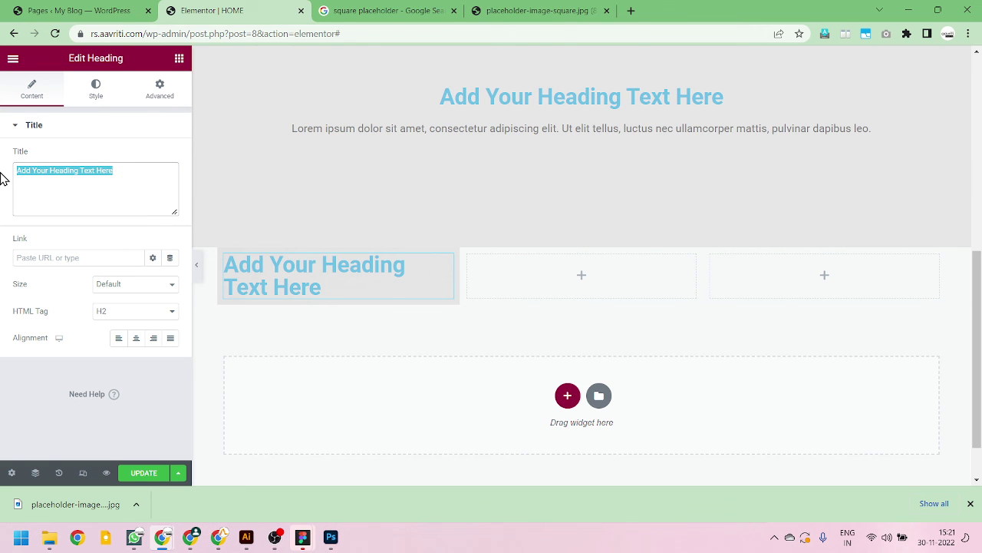
pyautogui.click(322, 541)
pyautogui.moveTo(303, 537)
pyautogui.click(241, 470)
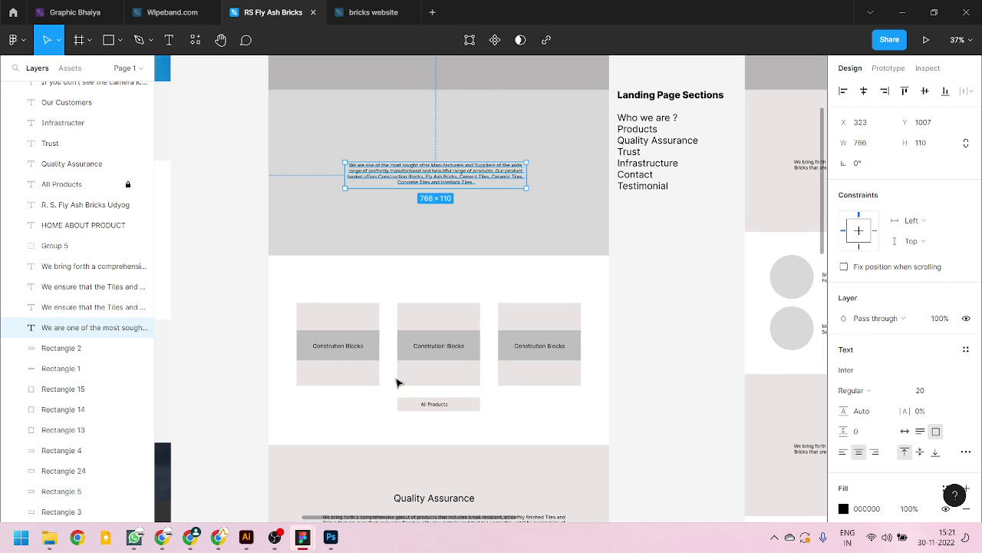
pyautogui.click(330, 538)
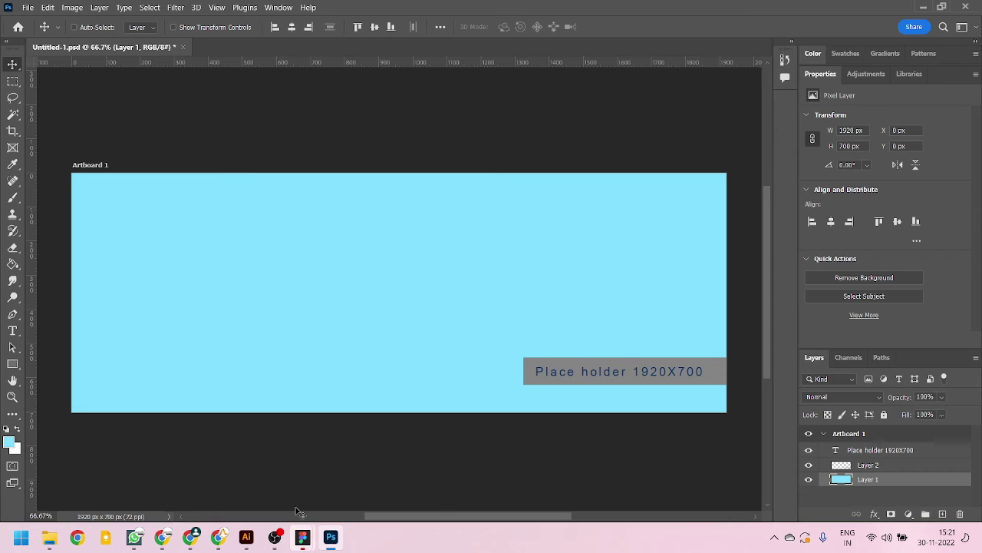
pyautogui.hotkey('alt', 'Tab')
pyautogui.press('Tab')
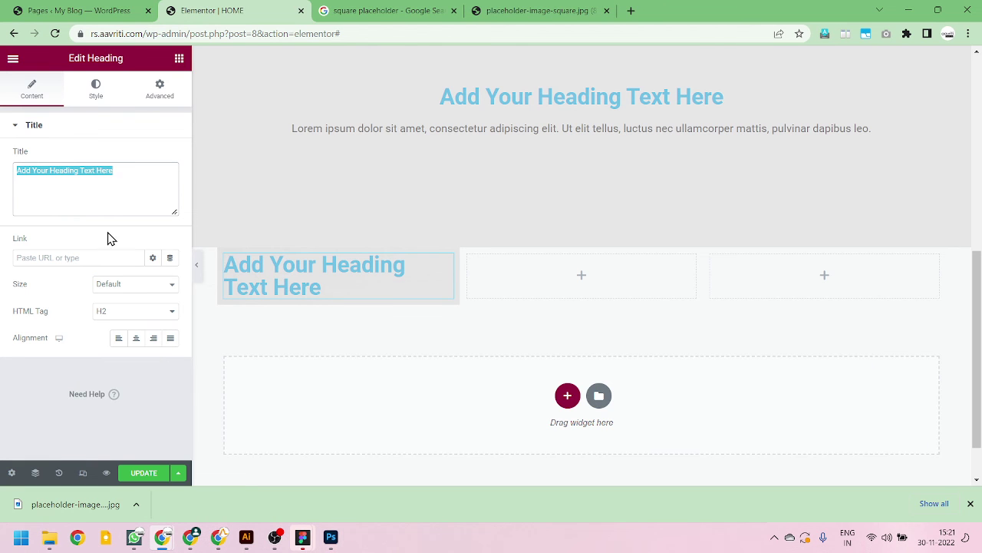
pyautogui.write('Constru')
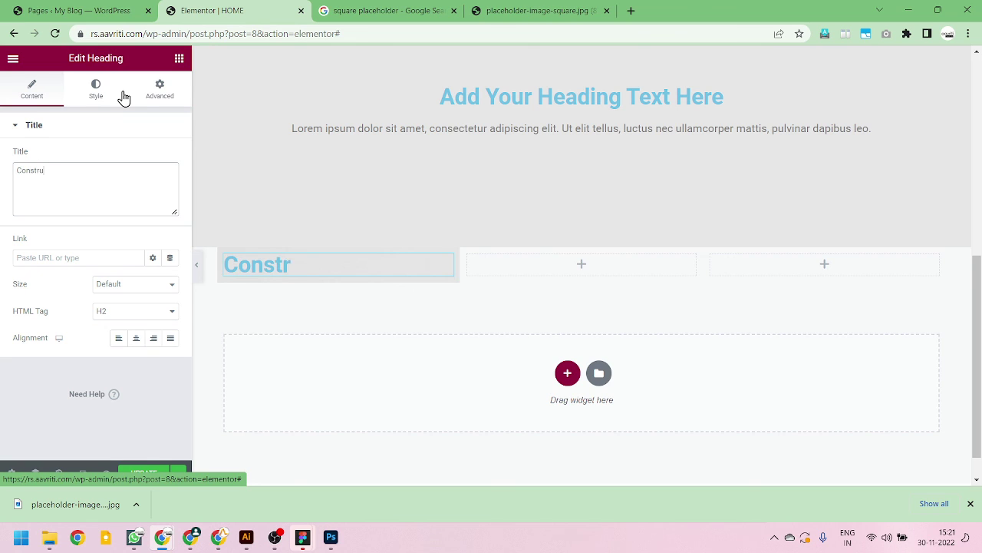
pyautogui.write('tion Blocks')
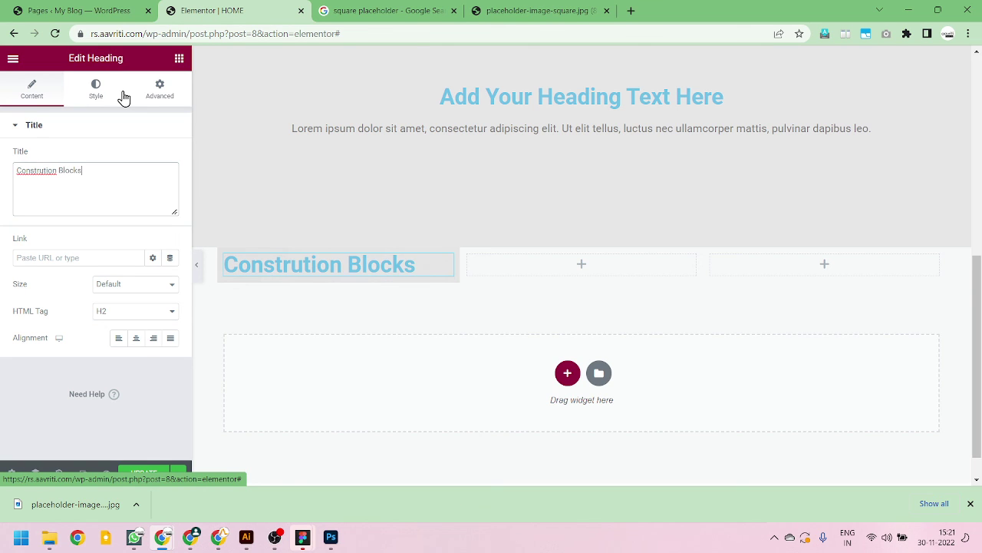
# Step: Correct the first column's heading text to "Construction Blocks" and format it as a centred H5 heading
pyautogui.rightClick(46, 169)
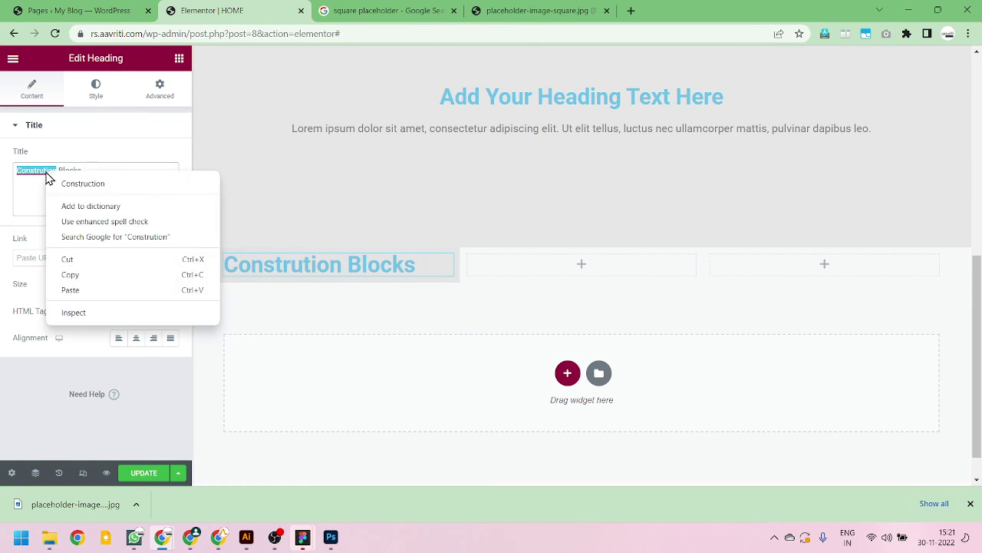
pyautogui.click(77, 181)
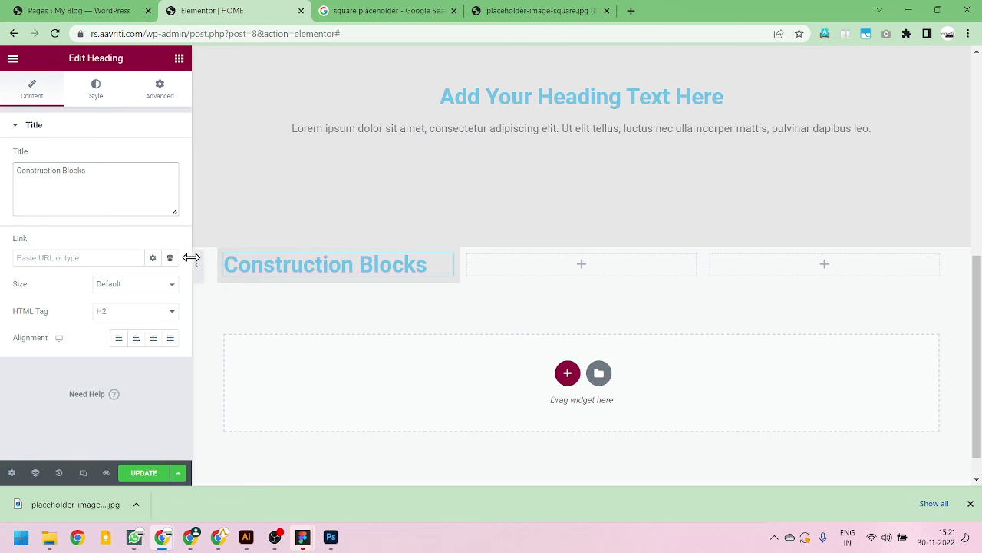
pyautogui.click(170, 313)
pyautogui.click(132, 354)
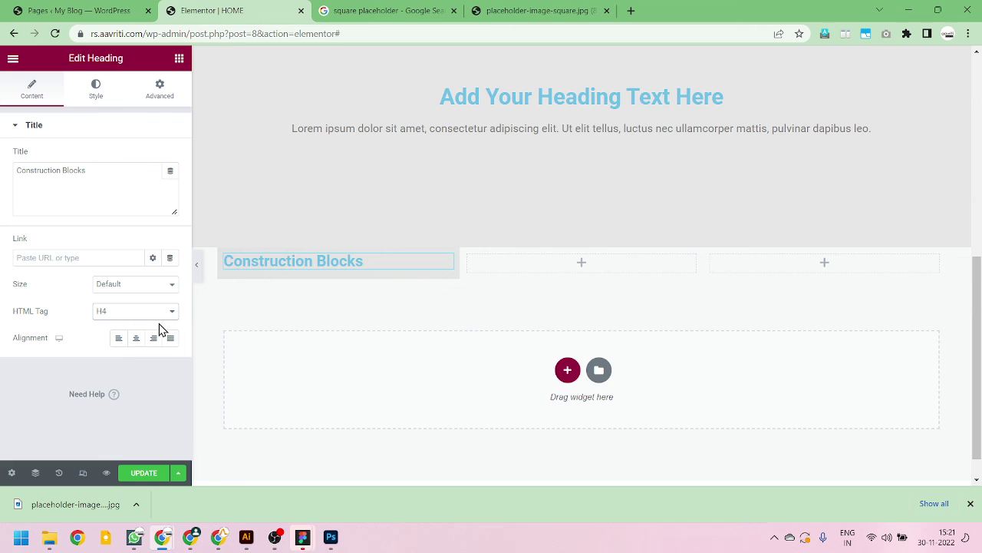
pyautogui.click(178, 316)
pyautogui.click(137, 372)
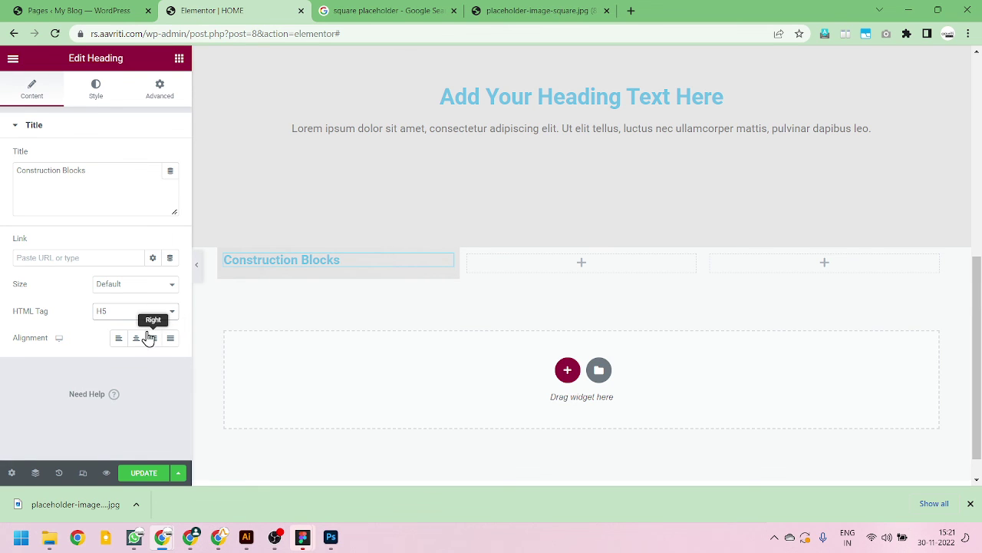
pyautogui.click(137, 344)
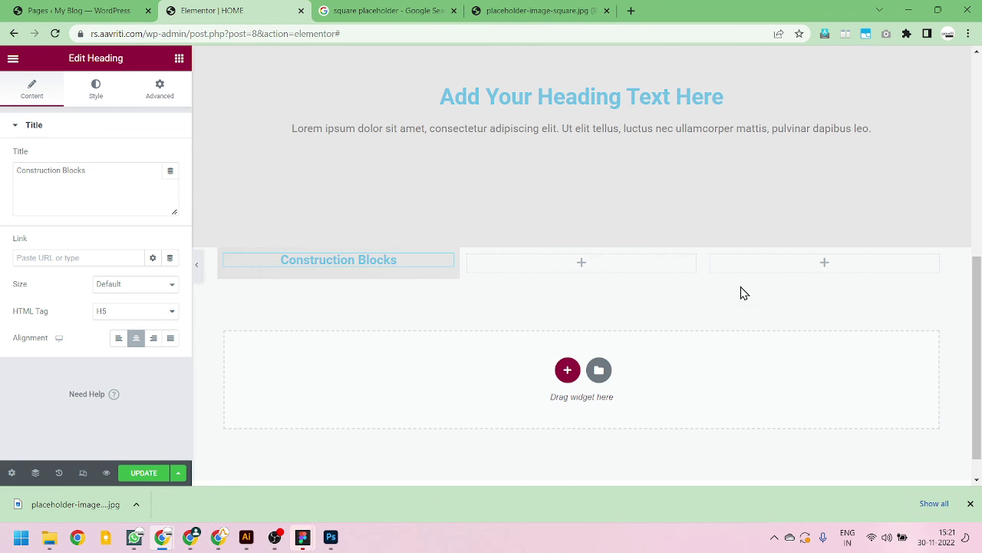
# Step: Try the Min Height option on the three-column section, and restore the section's height to Default
pyautogui.click(586, 247)
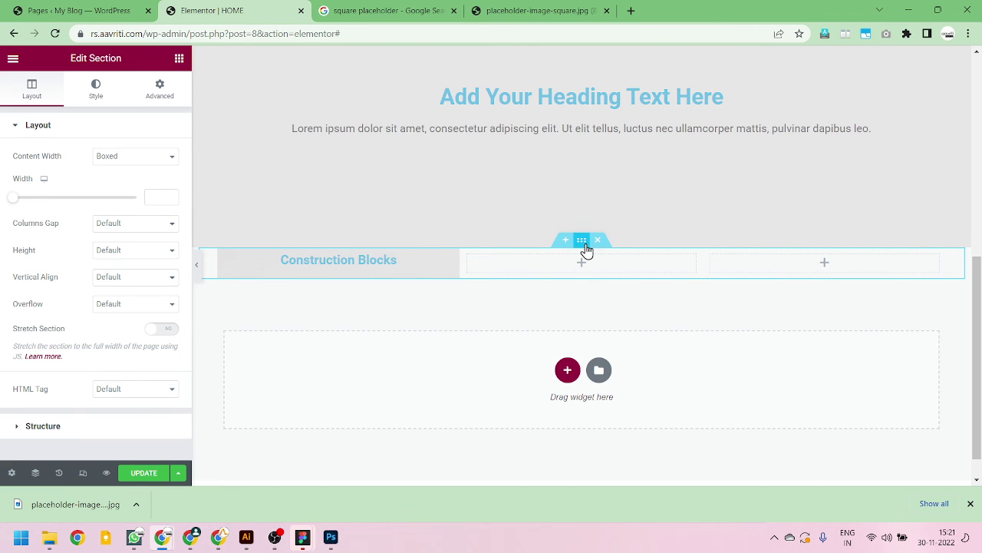
pyautogui.click(175, 250)
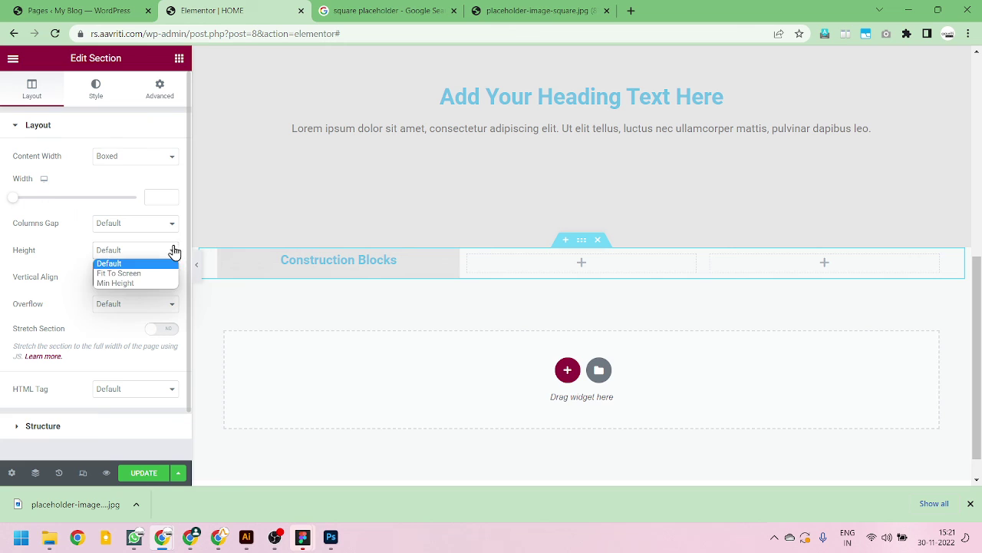
pyautogui.click(138, 281)
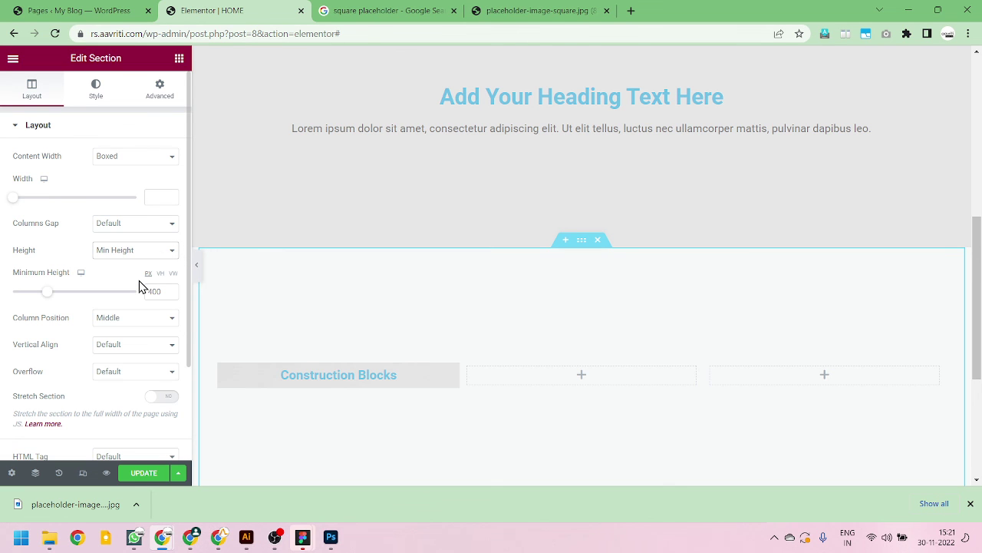
pyautogui.scroll(-1, 506, 305)
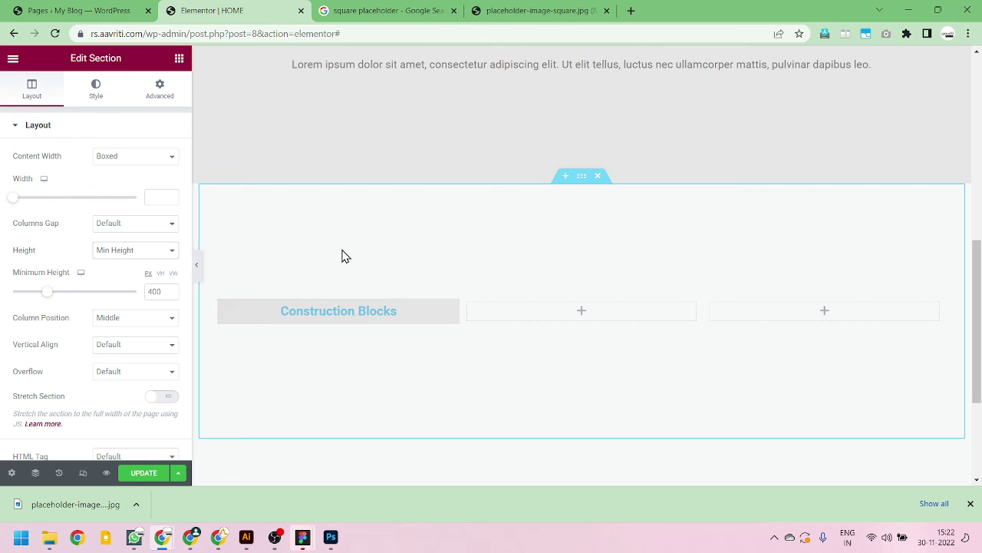
pyautogui.click(170, 252)
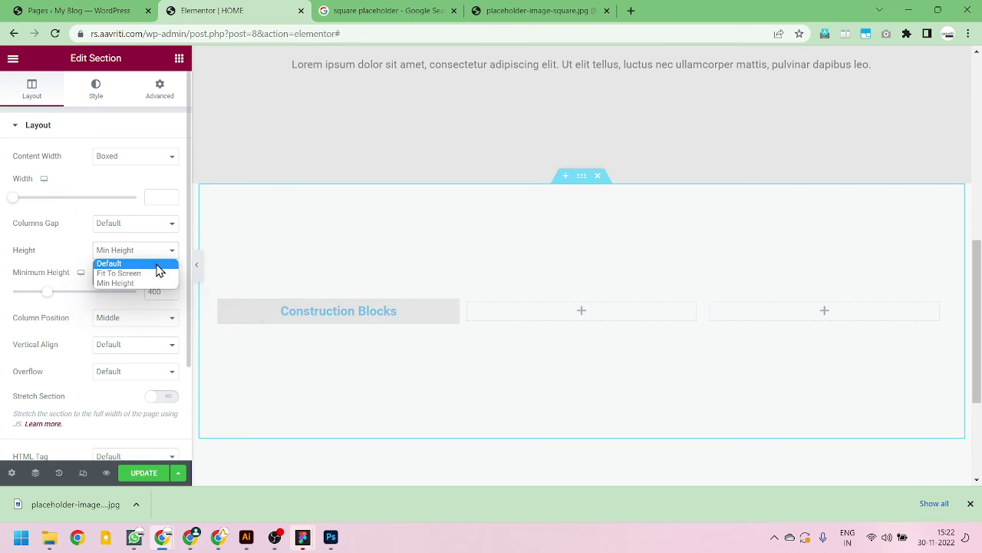
pyautogui.click(154, 264)
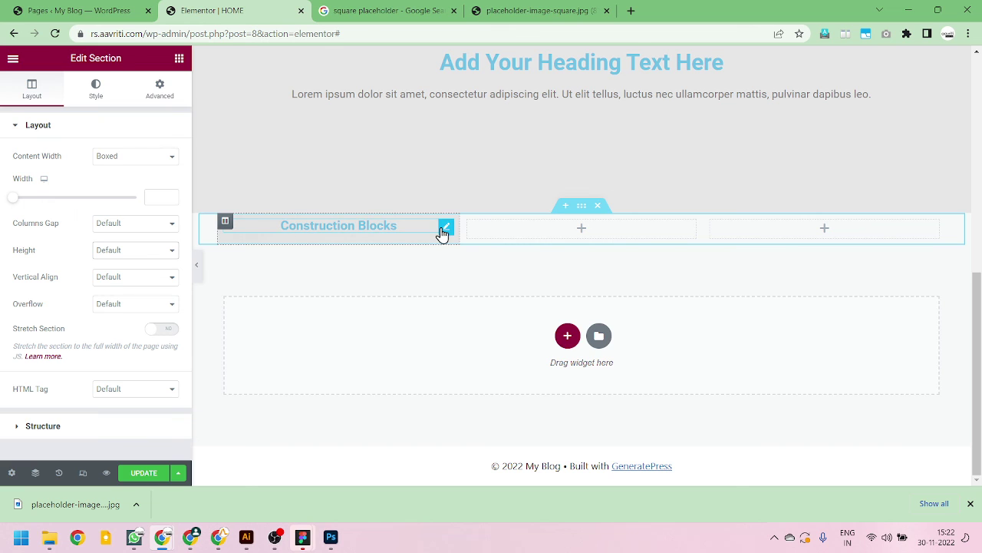
# Step: Unlink the "Construction Blocks" heading's padding values and set the top and bottom padding to 150 px each
pyautogui.click(444, 230)
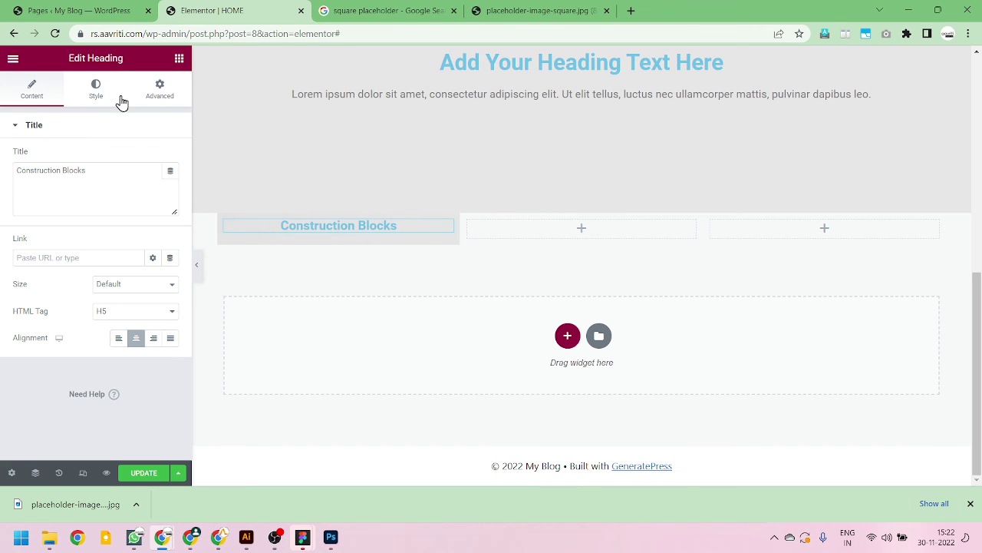
pyautogui.click(156, 90)
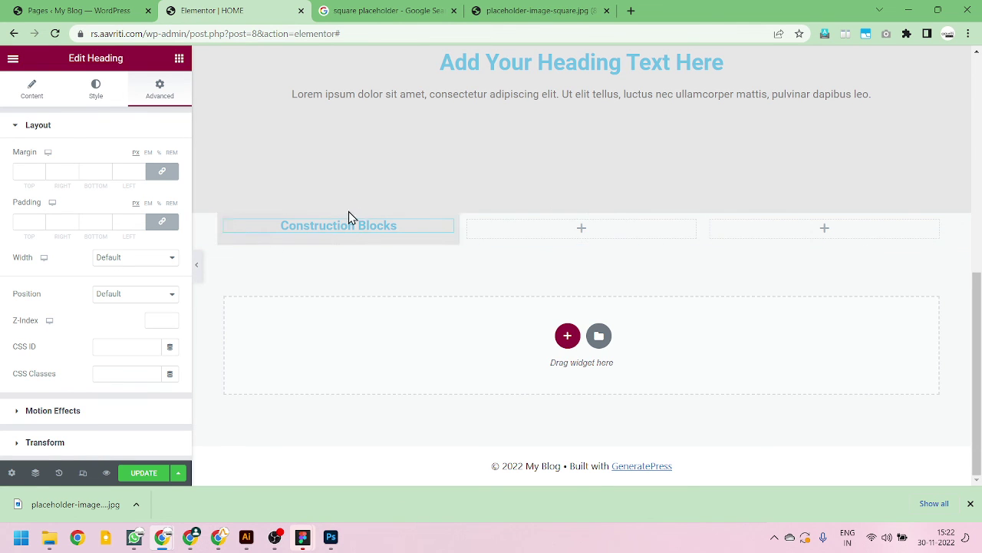
pyautogui.click(162, 223)
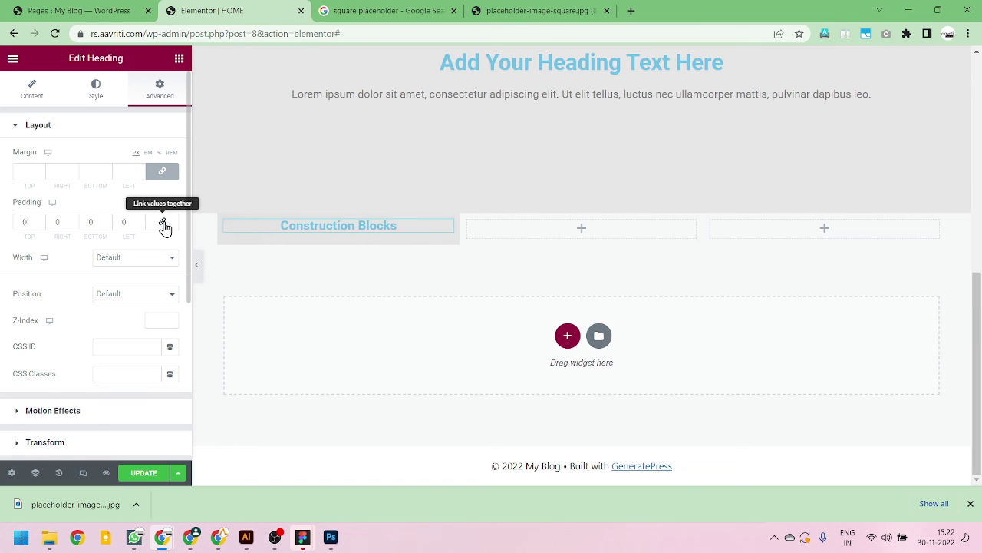
pyautogui.click(28, 221)
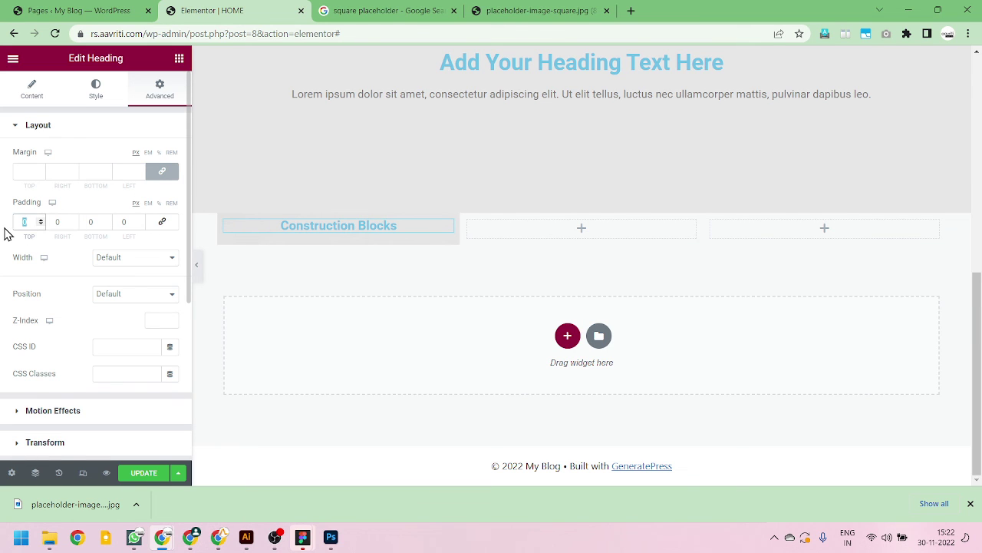
pyautogui.write('150')
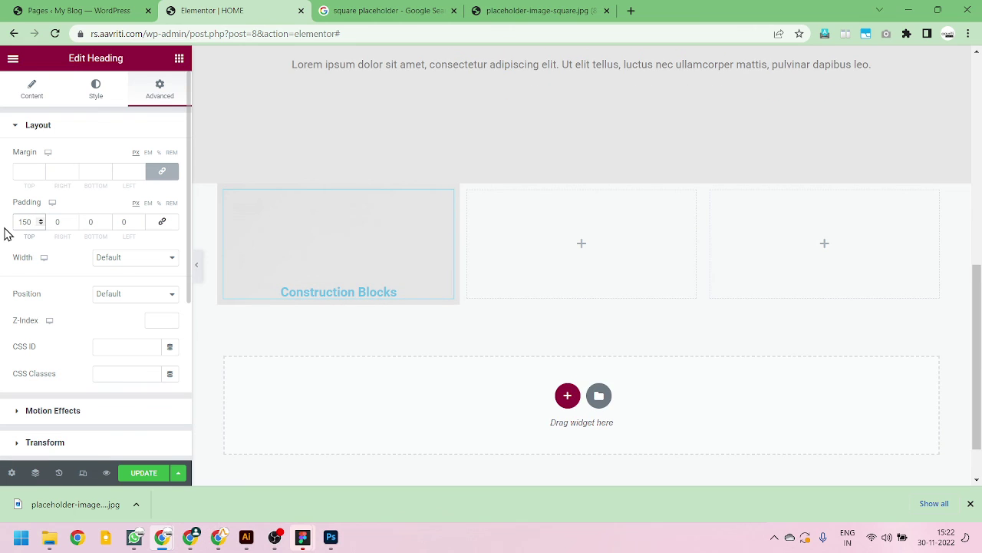
pyautogui.click(98, 222)
pyautogui.write('150')
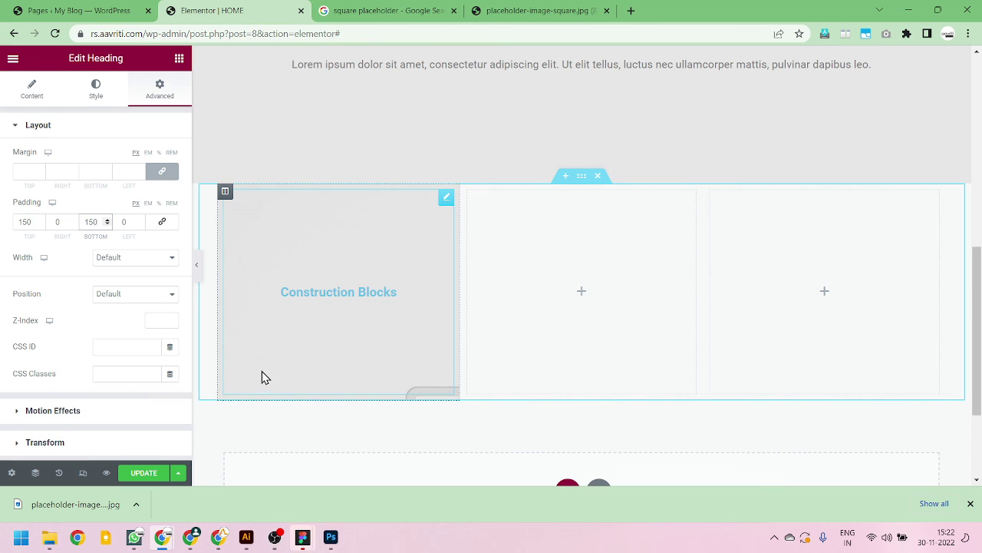
pyautogui.scroll(-3, 106, 336)
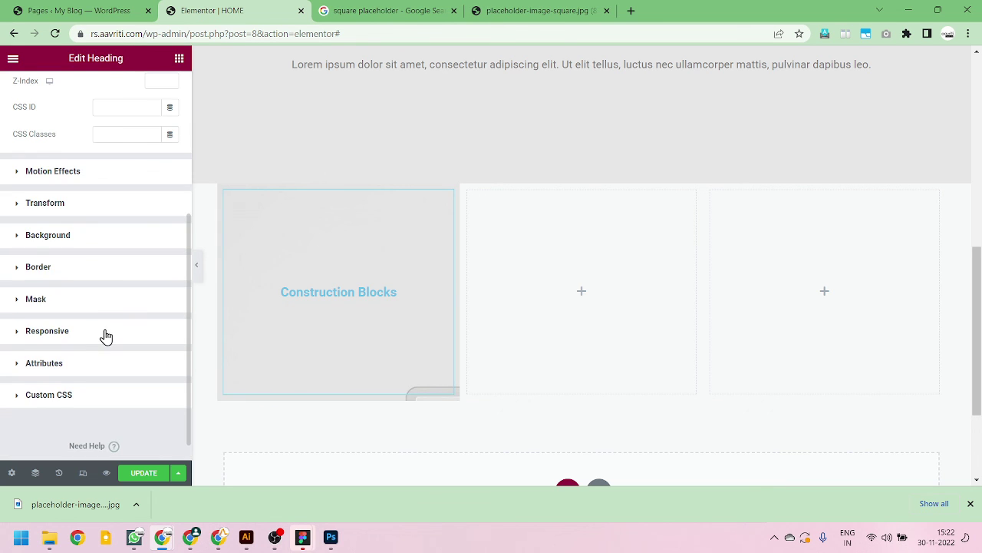
pyautogui.click(20, 235)
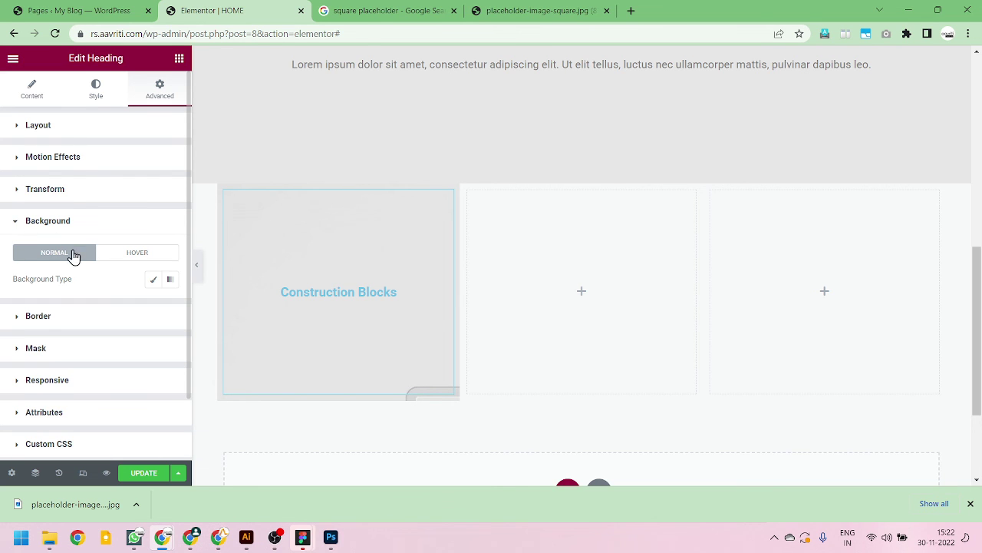
pyautogui.scroll(4, 324, 336)
pyautogui.scroll(-4, 327, 333)
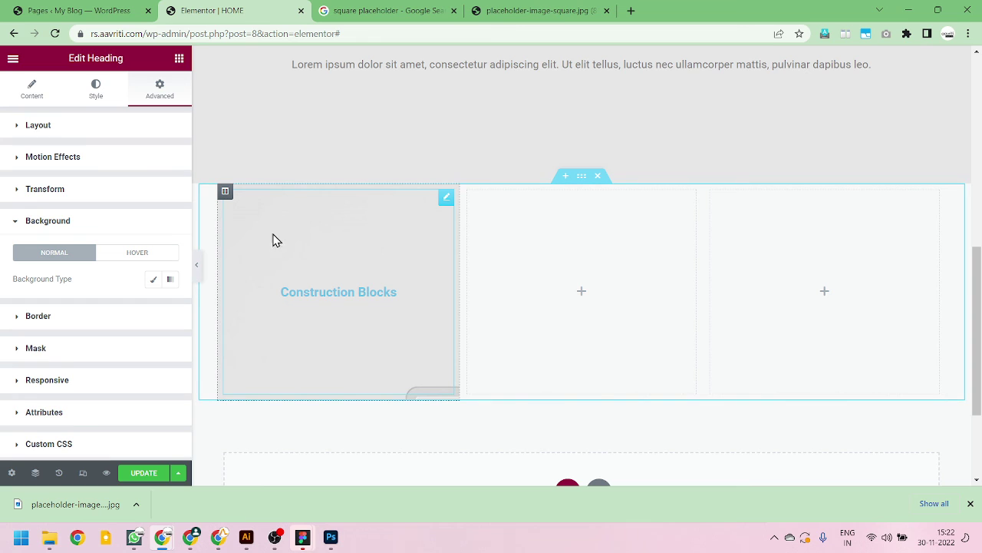
# Step: Set the first column's background image position to Center Center
pyautogui.click(226, 191)
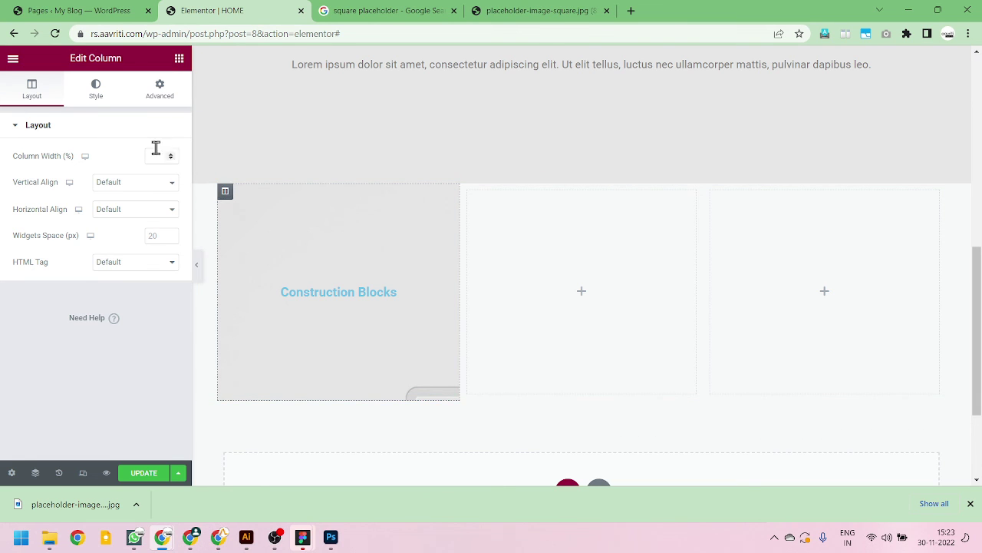
pyautogui.click(100, 97)
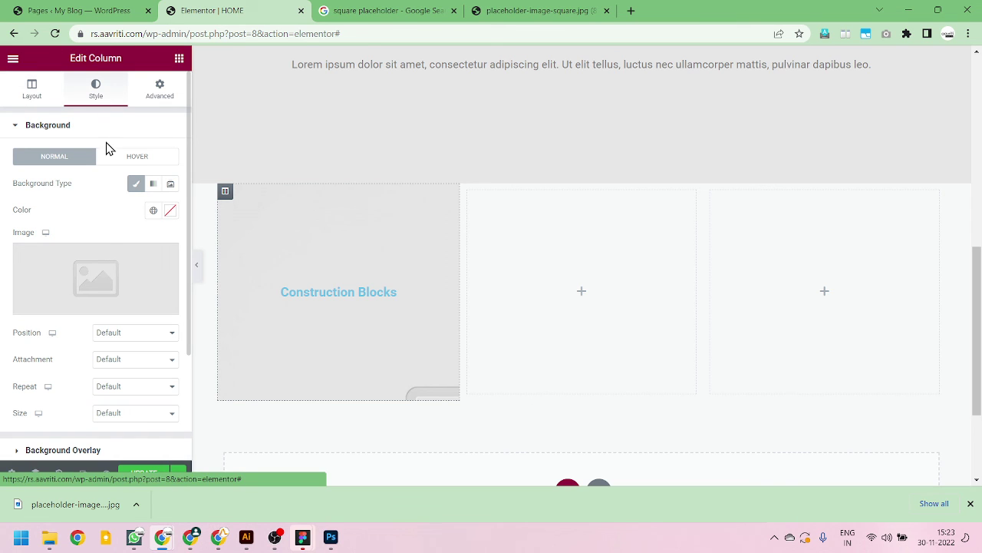
pyautogui.scroll(-2, 65, 264)
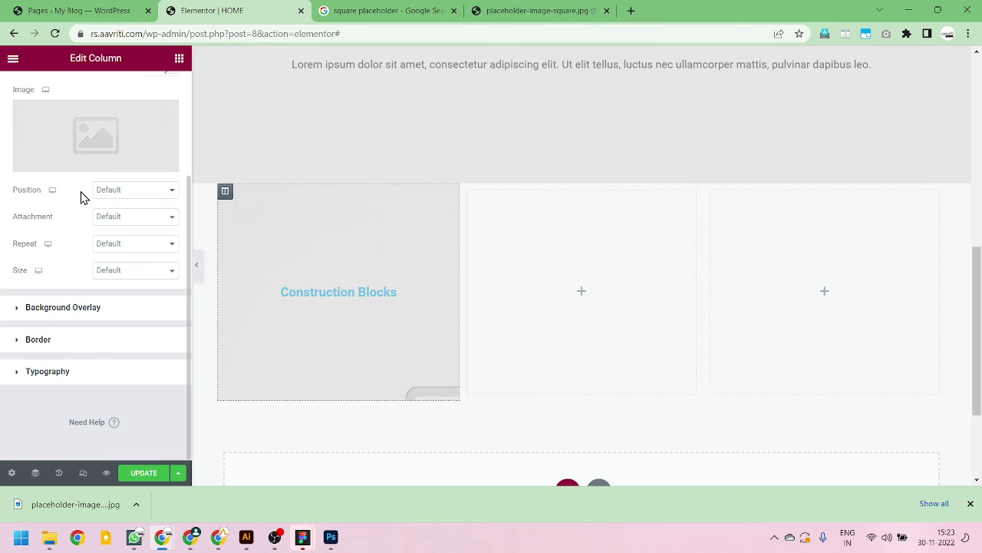
pyautogui.click(169, 193)
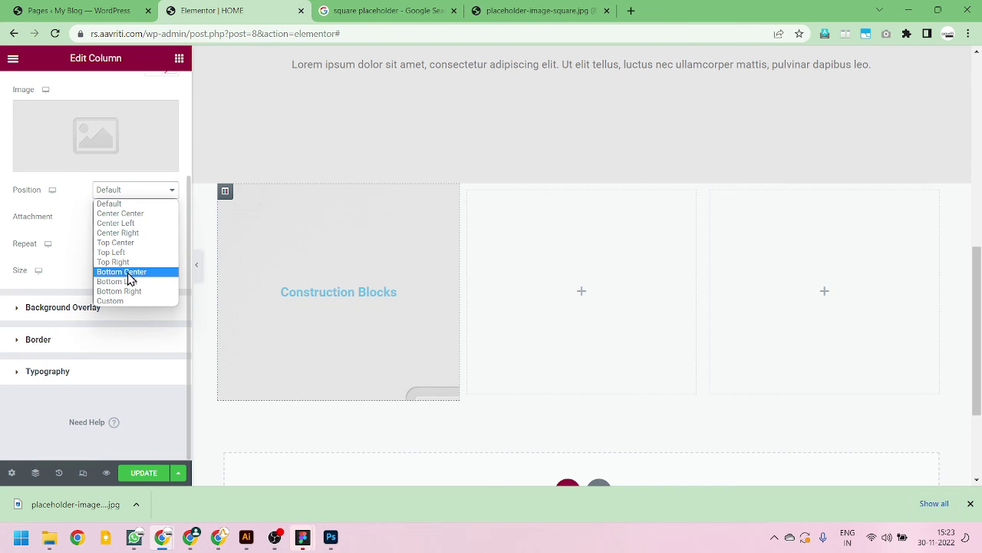
pyautogui.click(143, 215)
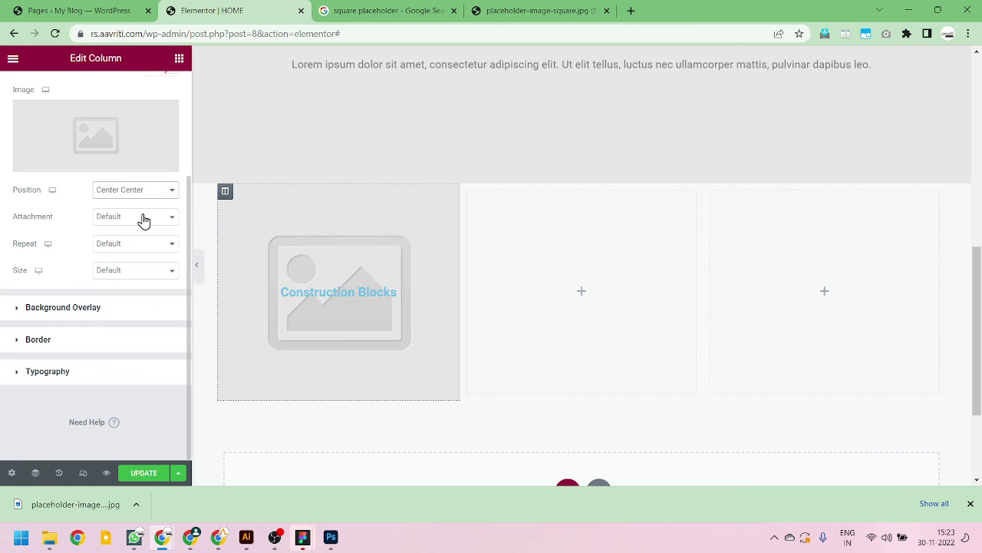
# Step: Try the Cover, Contain and Custom sizes for the first column's background image, testing custom widths of 12% and 100%
pyautogui.click(167, 274)
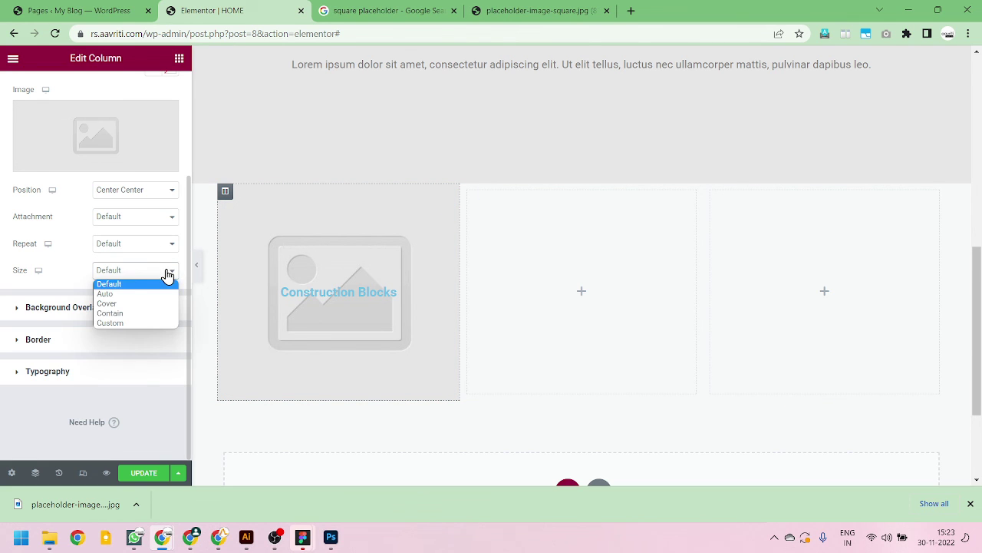
pyautogui.click(128, 304)
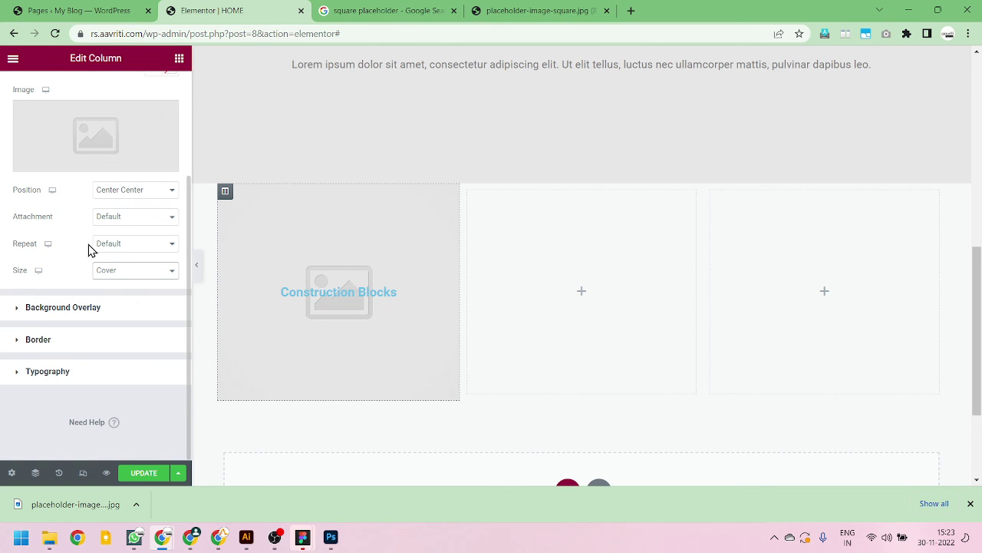
pyautogui.click(161, 274)
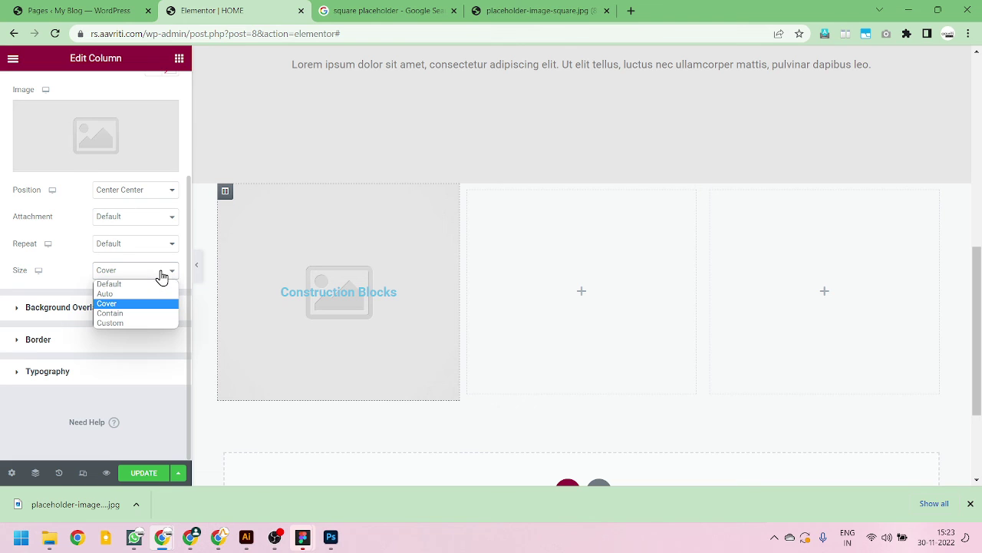
pyautogui.click(160, 314)
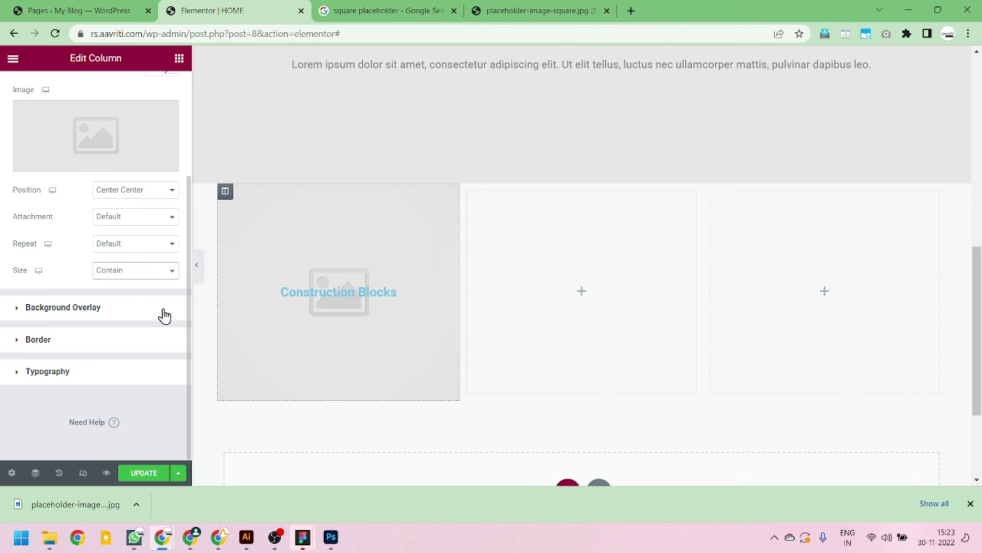
pyautogui.click(163, 275)
pyautogui.click(156, 323)
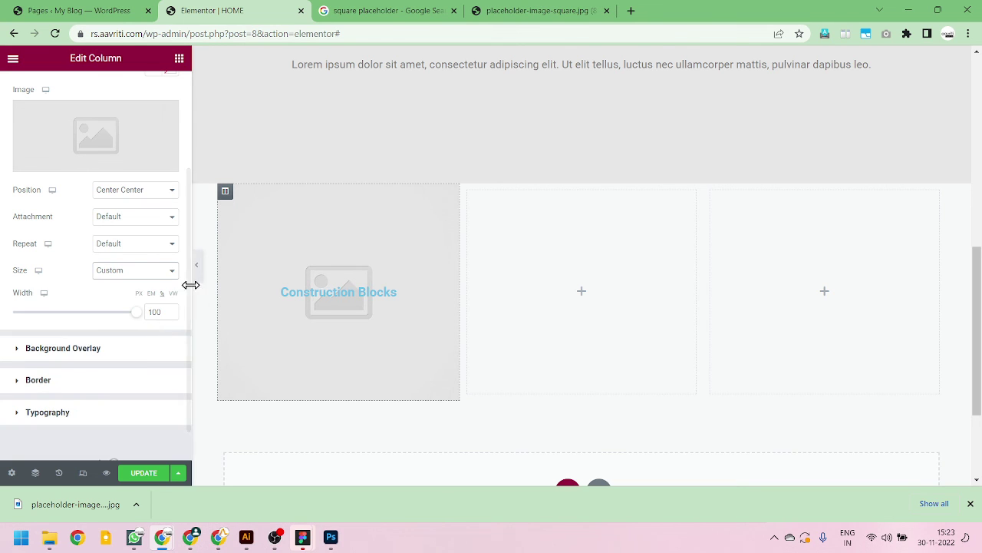
pyautogui.moveTo(136, 321); pyautogui.dragTo(28, 327)
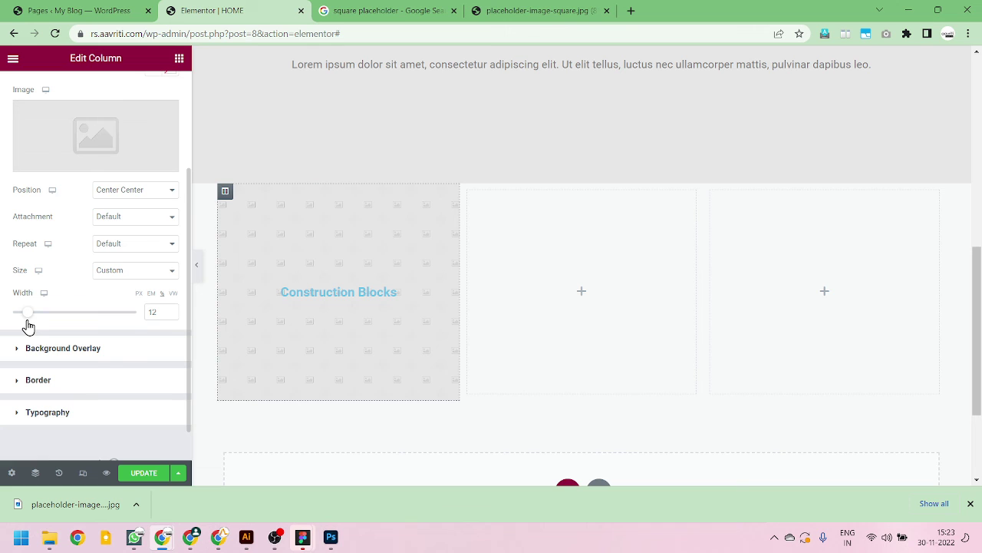
pyautogui.rightClick(28, 327)
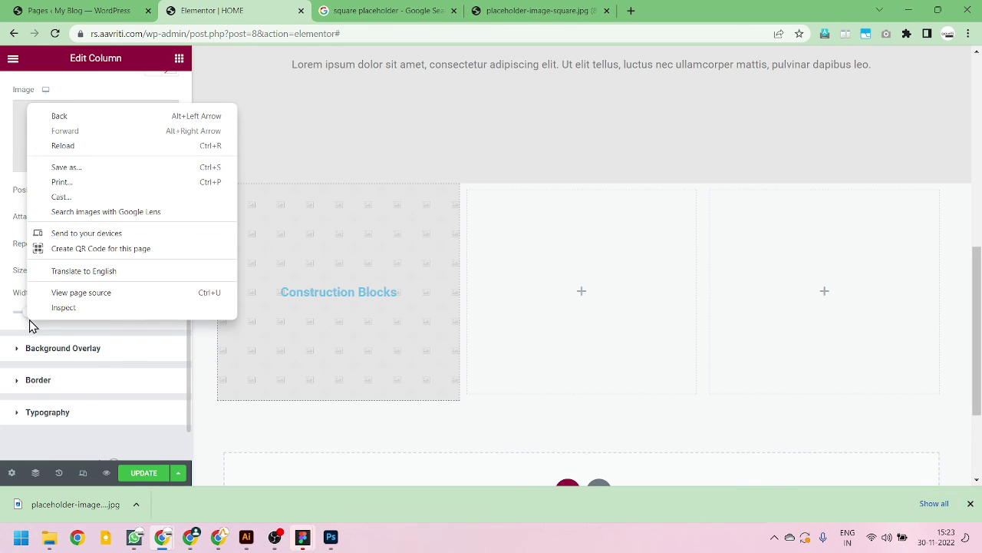
pyautogui.click(22, 319)
pyautogui.moveTo(24, 313); pyautogui.dragTo(215, 312)
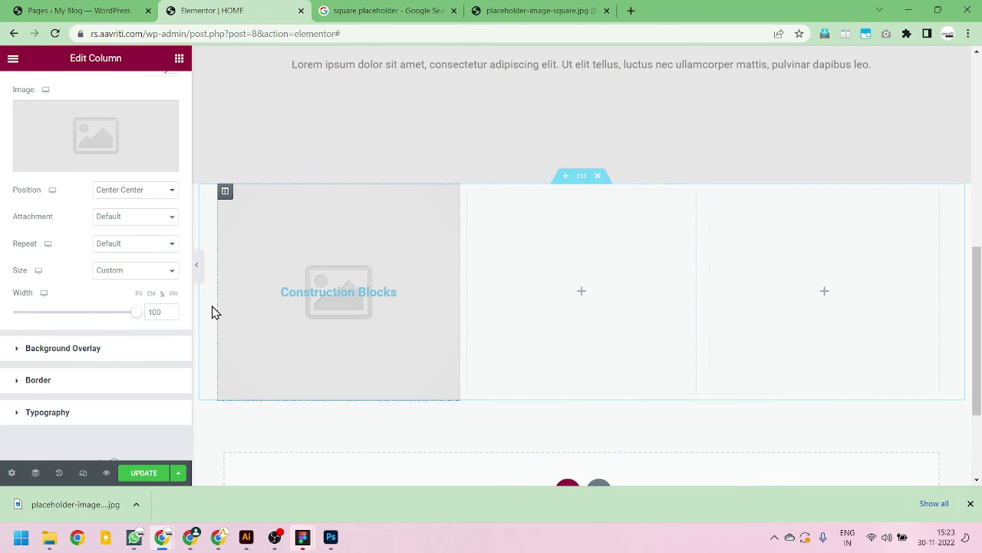
# Step: Set the first column's background image size to Auto
pyautogui.click(158, 274)
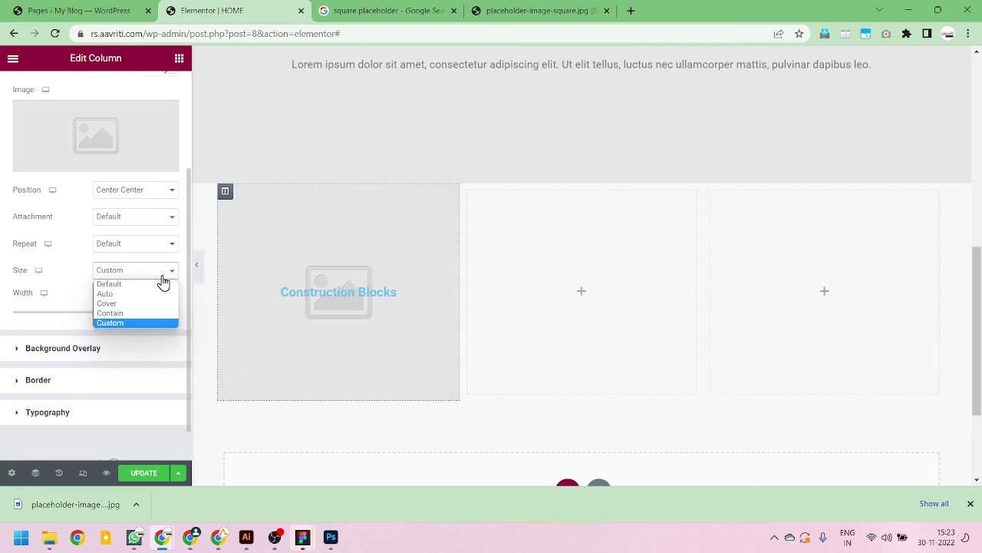
pyautogui.click(119, 294)
pyautogui.scroll(1, 337, 277)
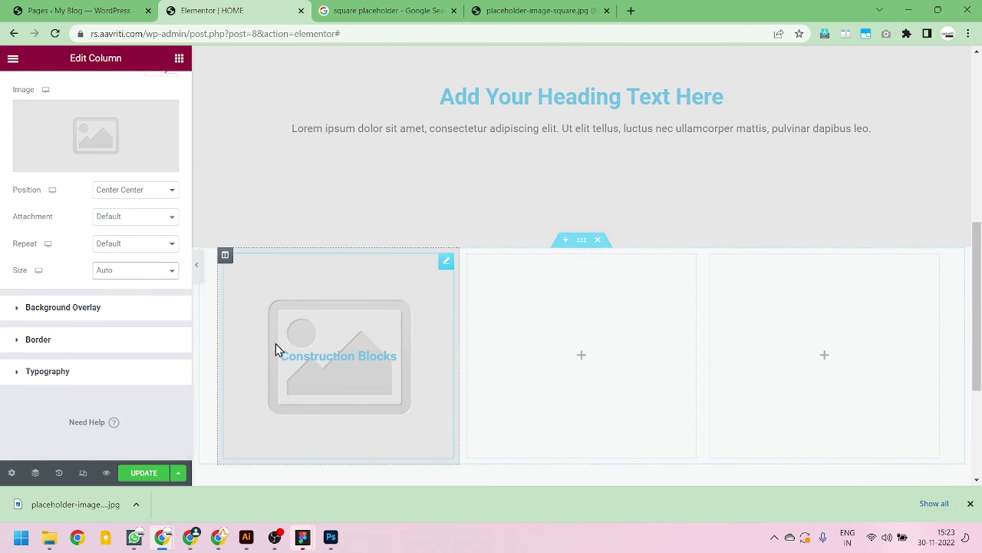
# Step: Delete the two empty columns beside the "Construction Blocks" column
pyautogui.scroll(-2, 345, 384)
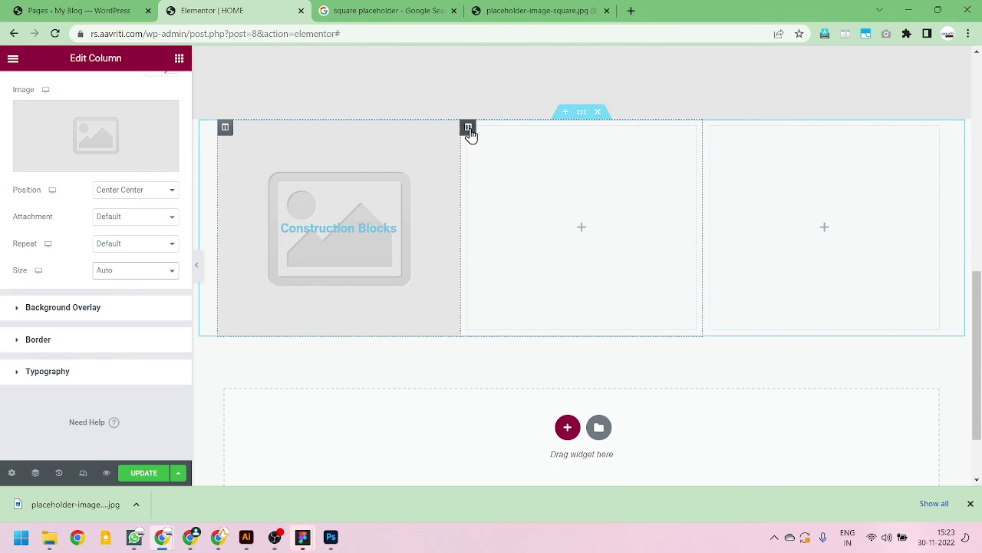
pyautogui.rightClick(470, 133)
pyautogui.click(528, 340)
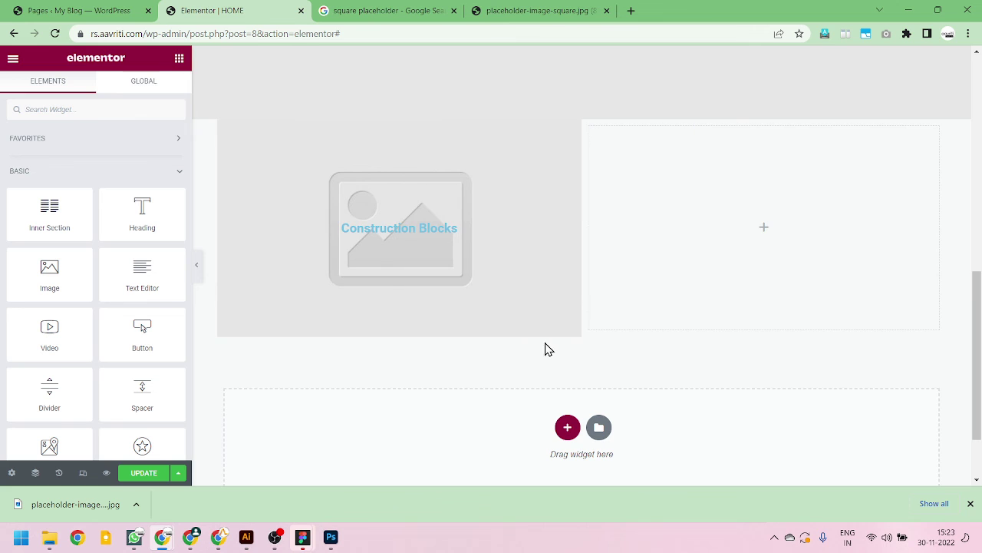
pyautogui.rightClick(588, 130)
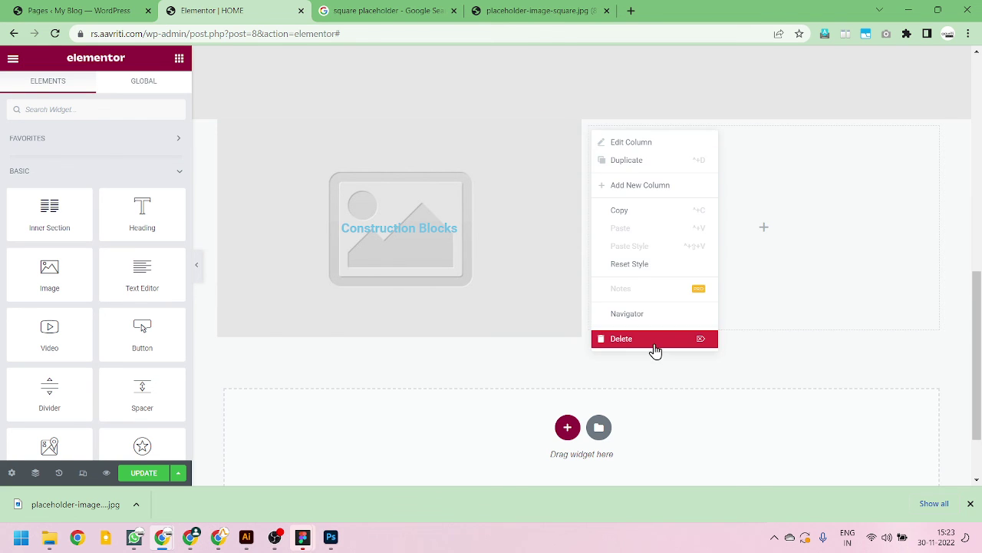
pyautogui.click(655, 340)
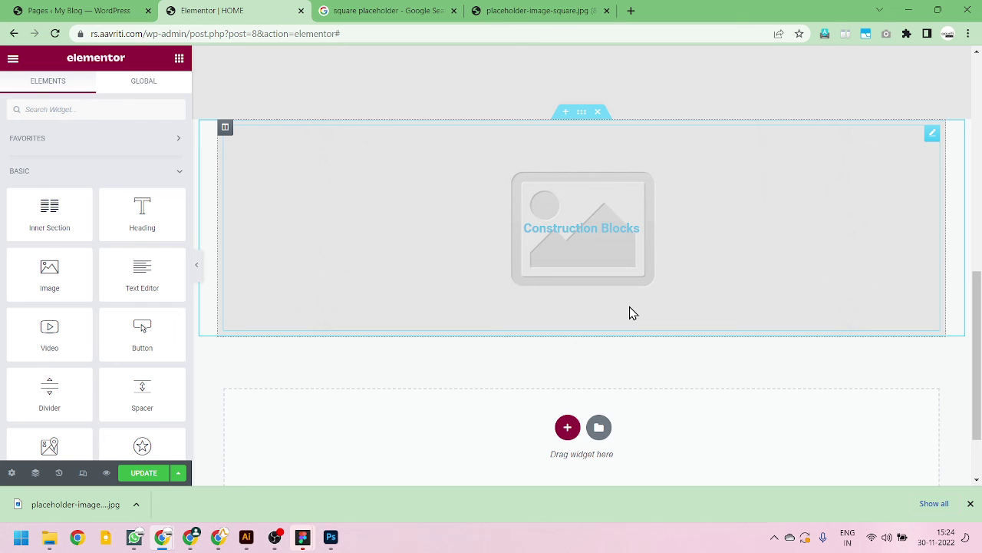
pyautogui.rightClick(932, 134)
pyautogui.click(919, 163)
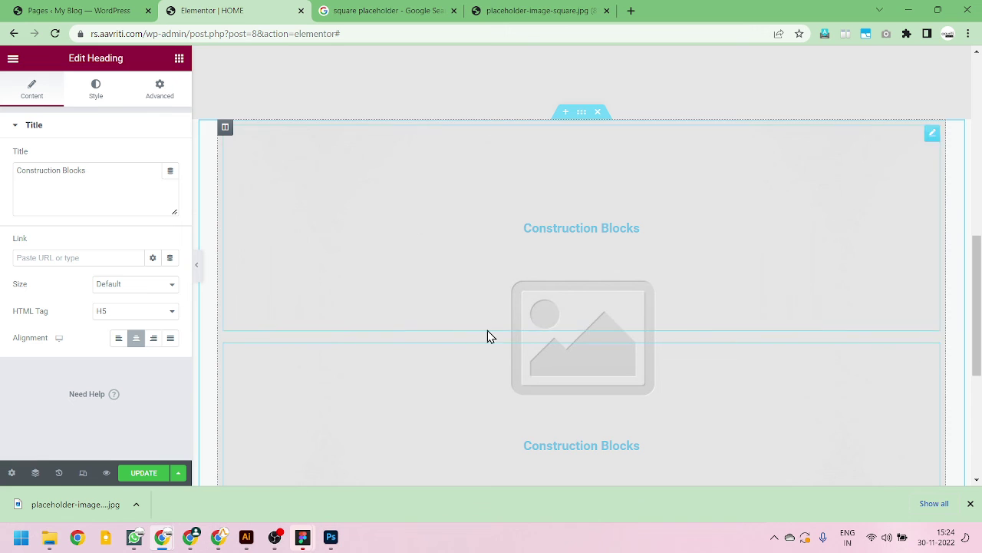
pyautogui.press('Delete')
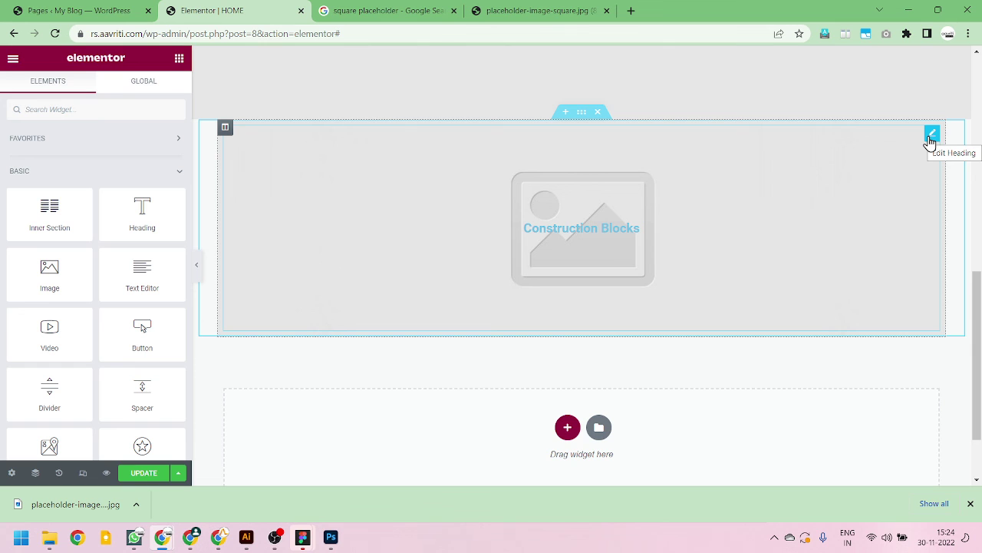
# Step: Try duplicating the "Construction Blocks" column twice, then undo both duplications
pyautogui.rightClick(225, 129)
pyautogui.click(249, 153)
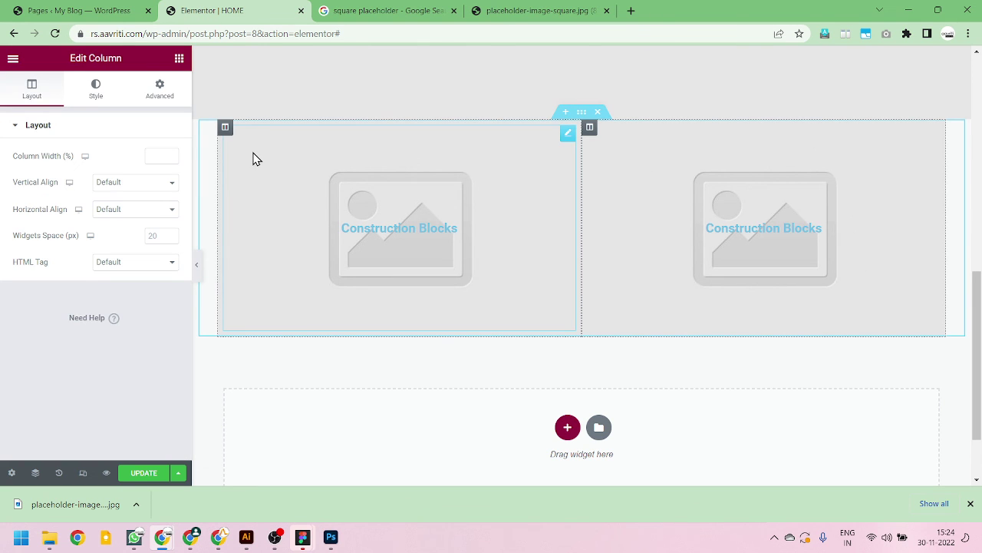
pyautogui.rightClick(229, 132)
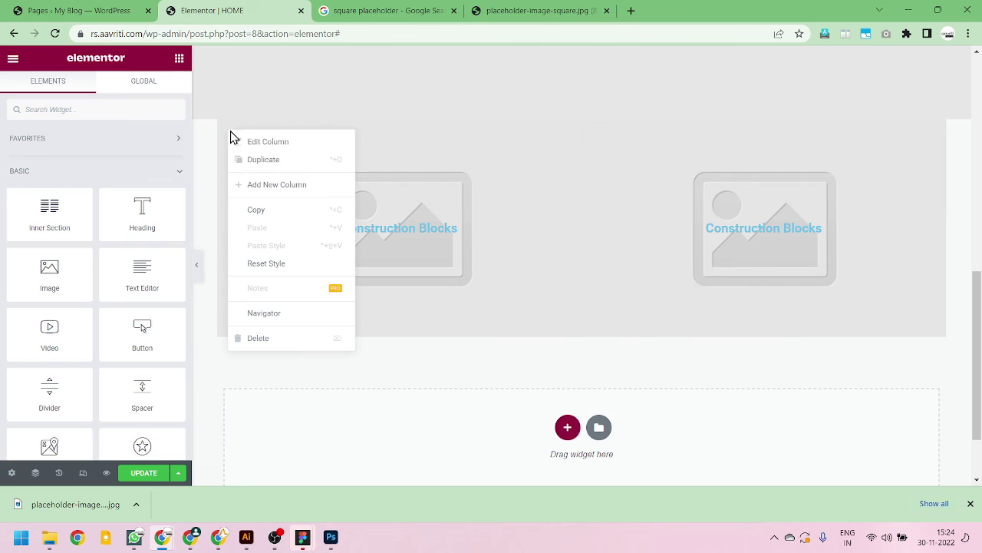
pyautogui.click(274, 166)
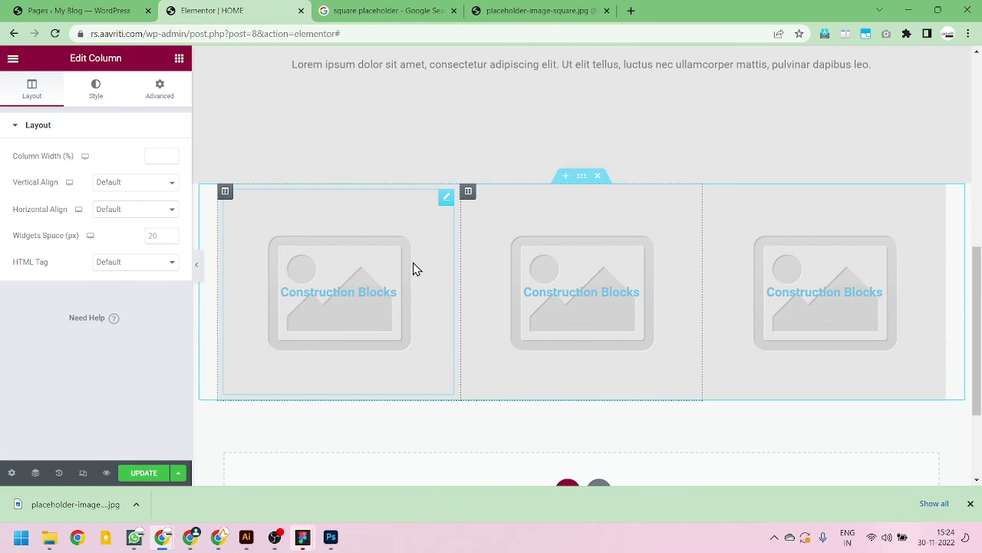
pyautogui.scroll(1, 413, 268)
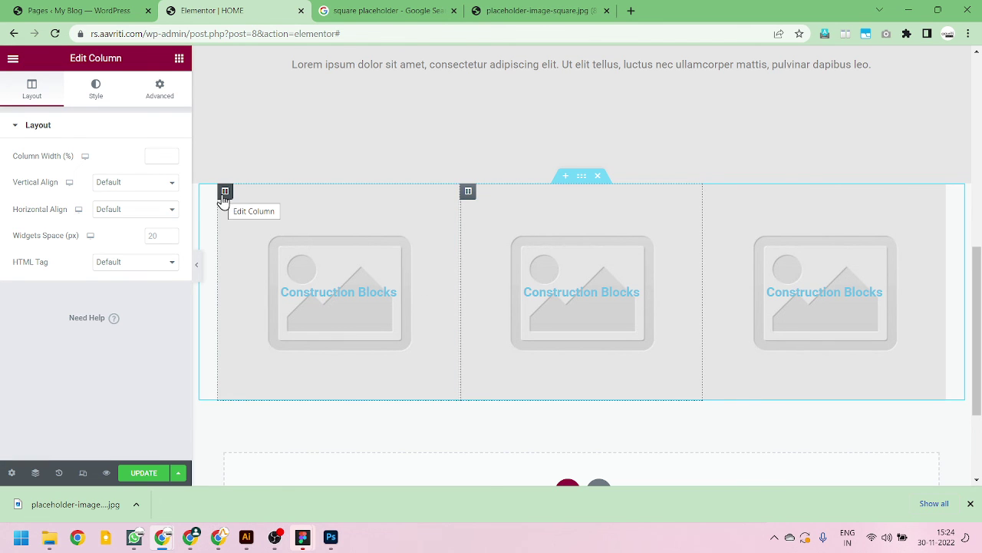
pyautogui.hotkey('ctrl', 'z')
pyautogui.hotkey('ctrl', 'z')
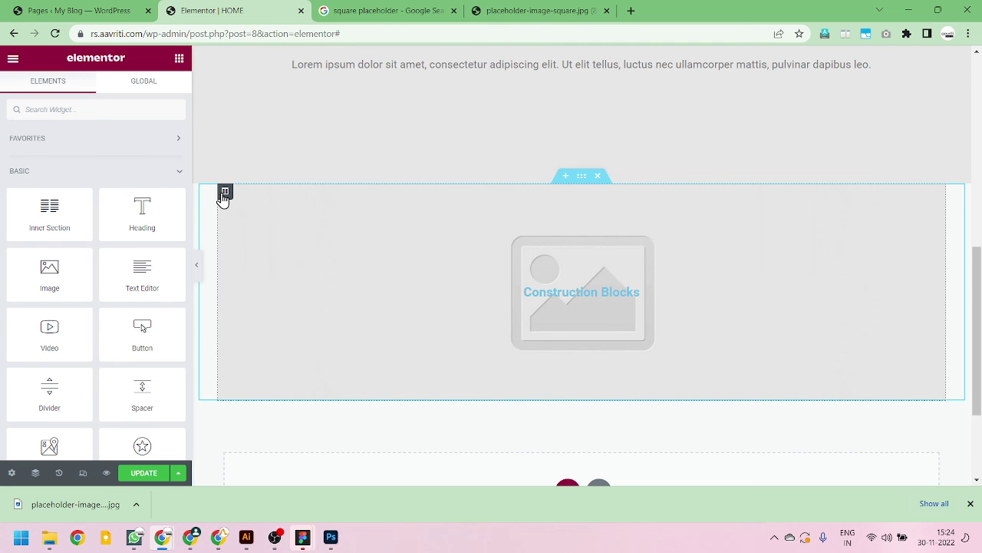
# Step: Set the "Construction Blocks" column's margin to 10 px on all four sides
pyautogui.click(224, 192)
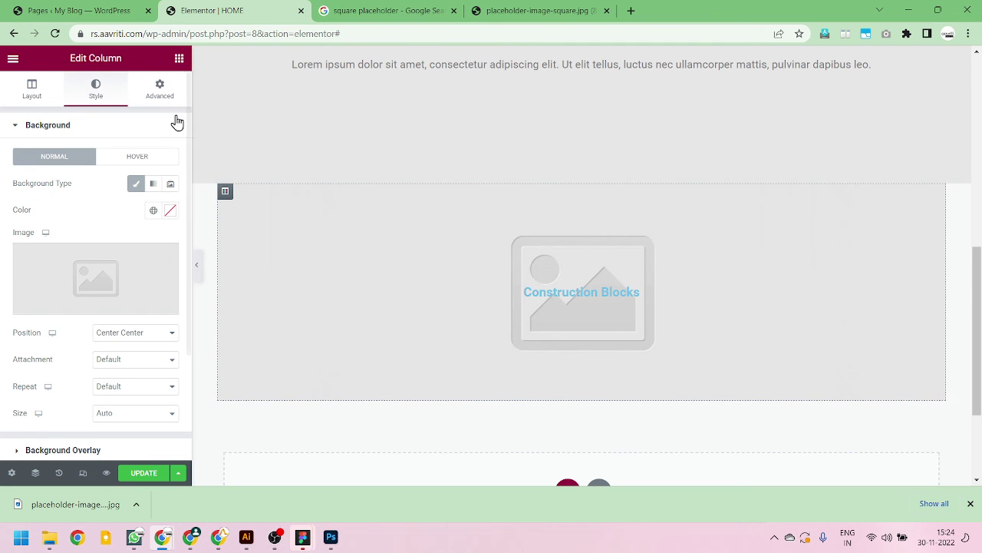
pyautogui.click(159, 89)
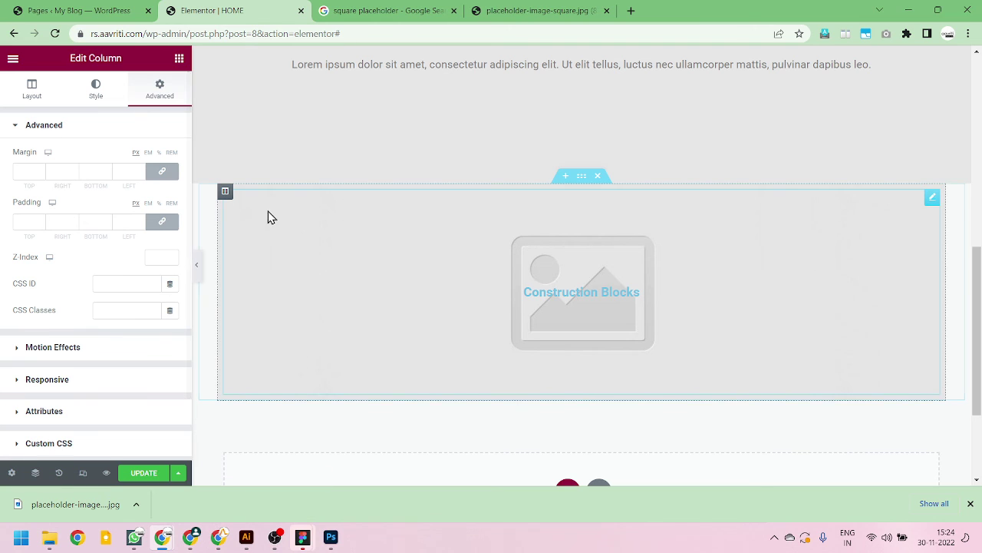
pyautogui.click(27, 170)
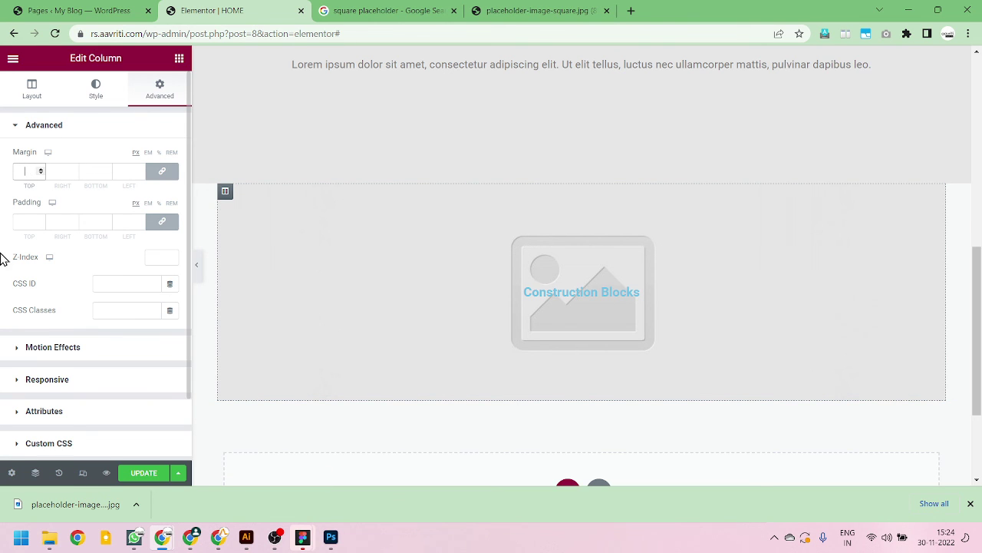
pyautogui.write('10')
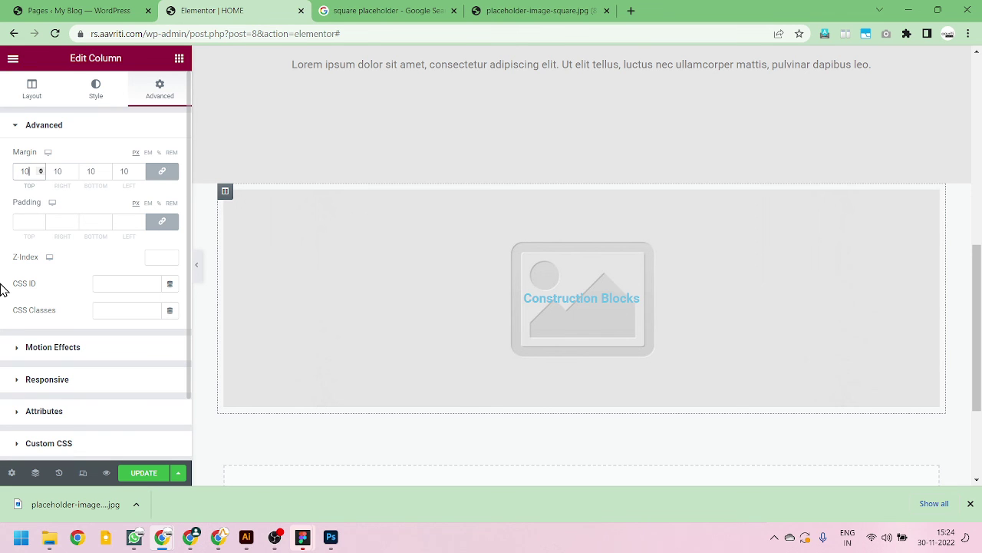
# Step: Duplicate the "Construction Blocks" column twice to make a row of three matching columns
pyautogui.rightClick(225, 192)
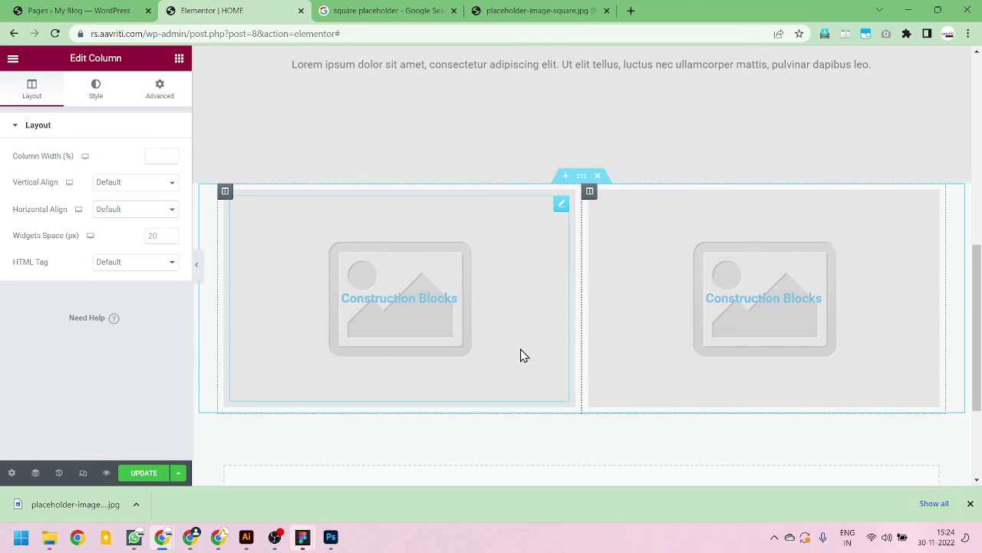
pyautogui.rightClick(225, 194)
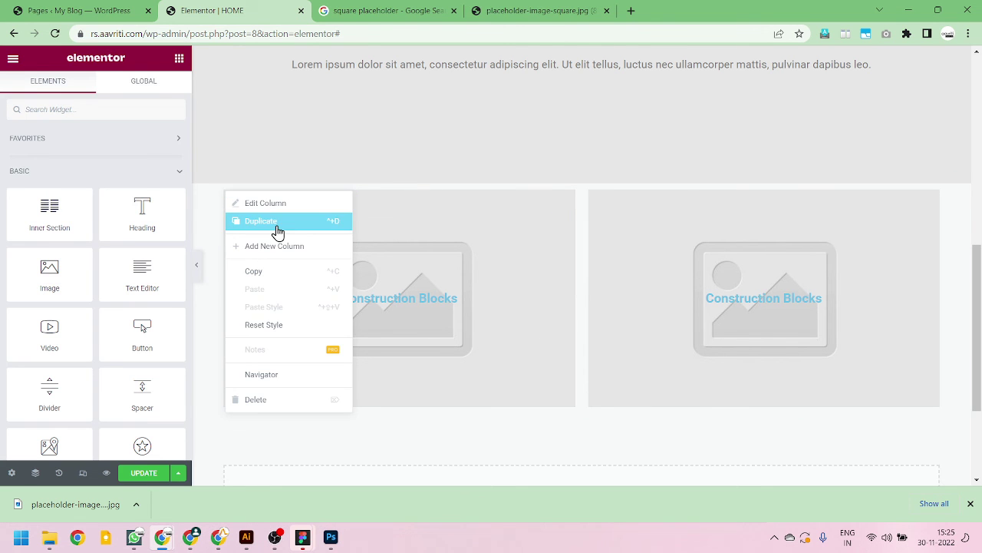
pyautogui.click(276, 224)
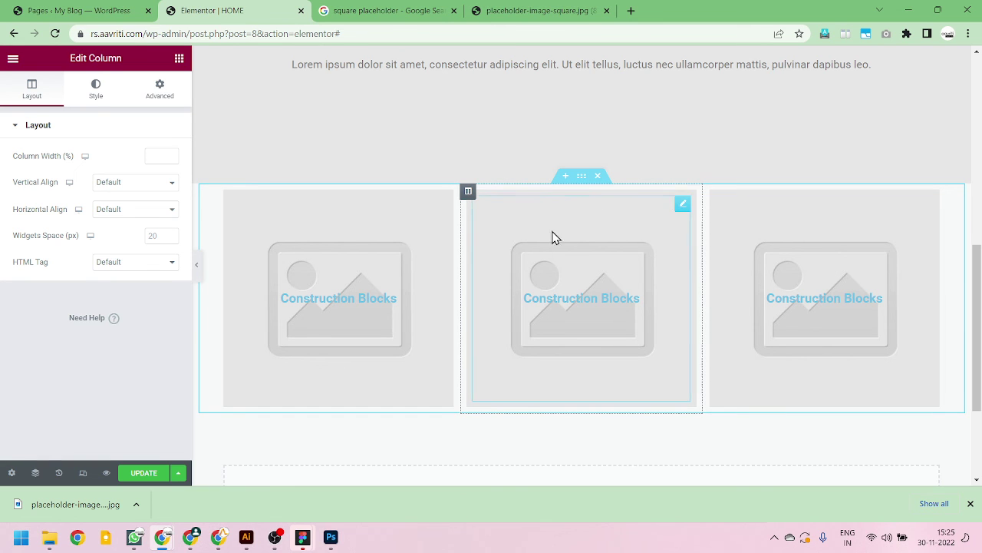
# Step: Set the three-column section's top and bottom margins to 100 px and update the page
pyautogui.click(582, 176)
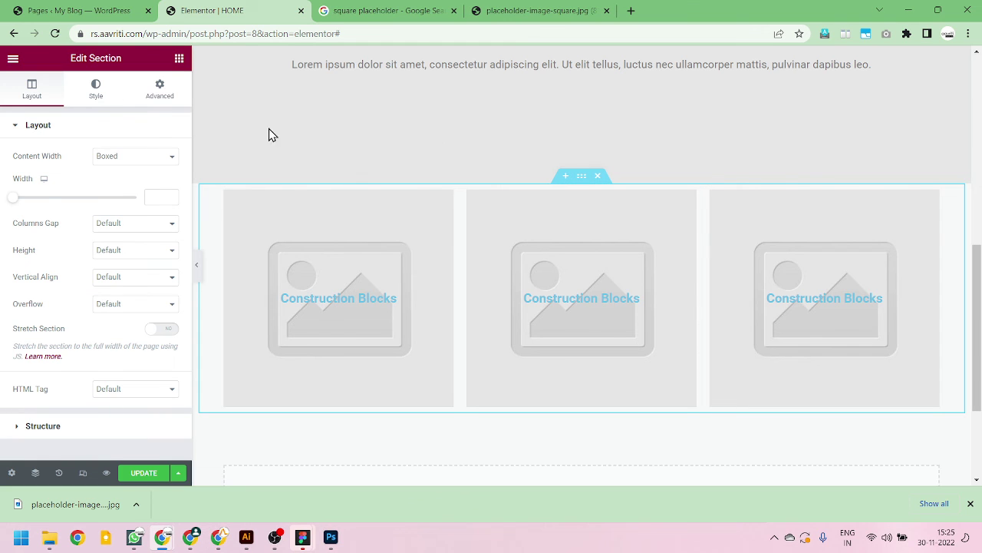
pyautogui.click(164, 90)
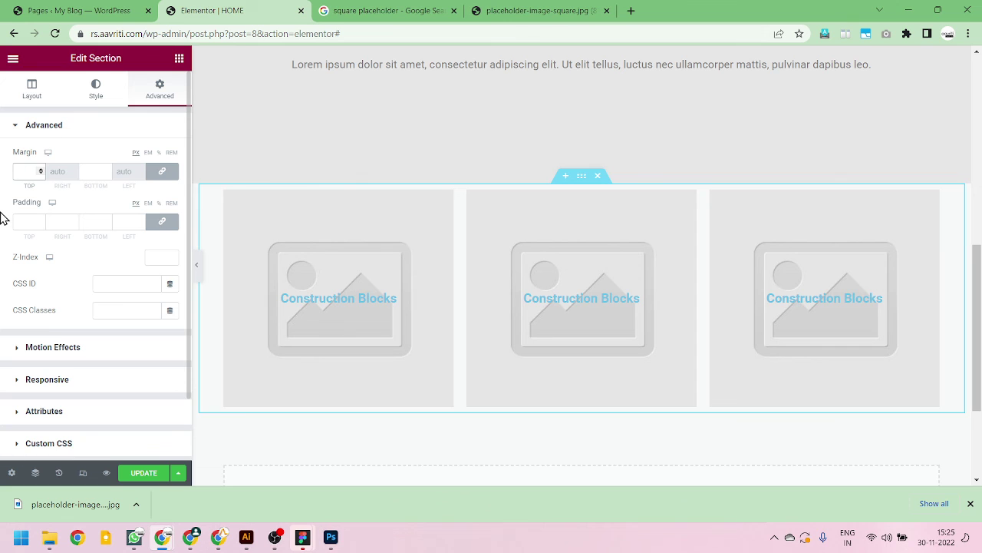
pyautogui.write('100')
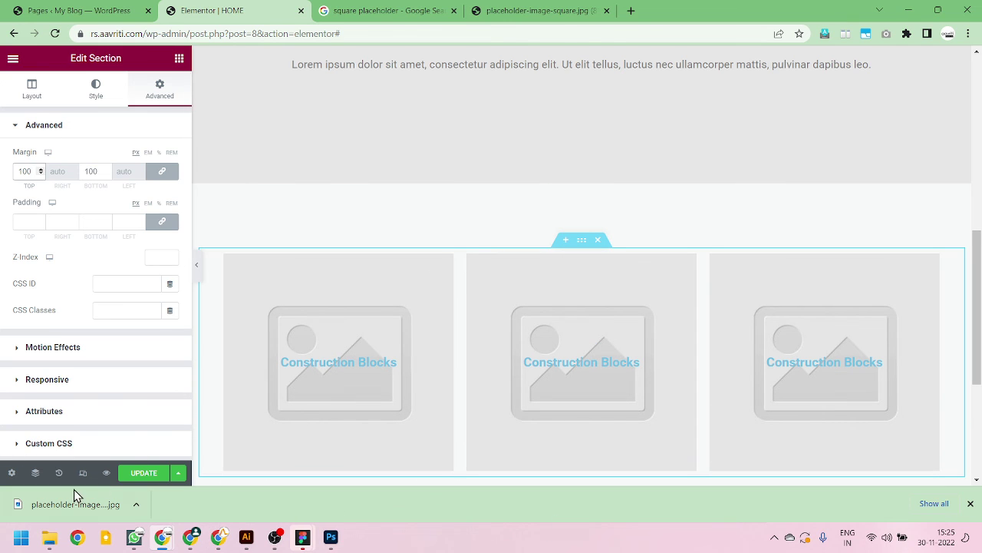
pyautogui.click(140, 474)
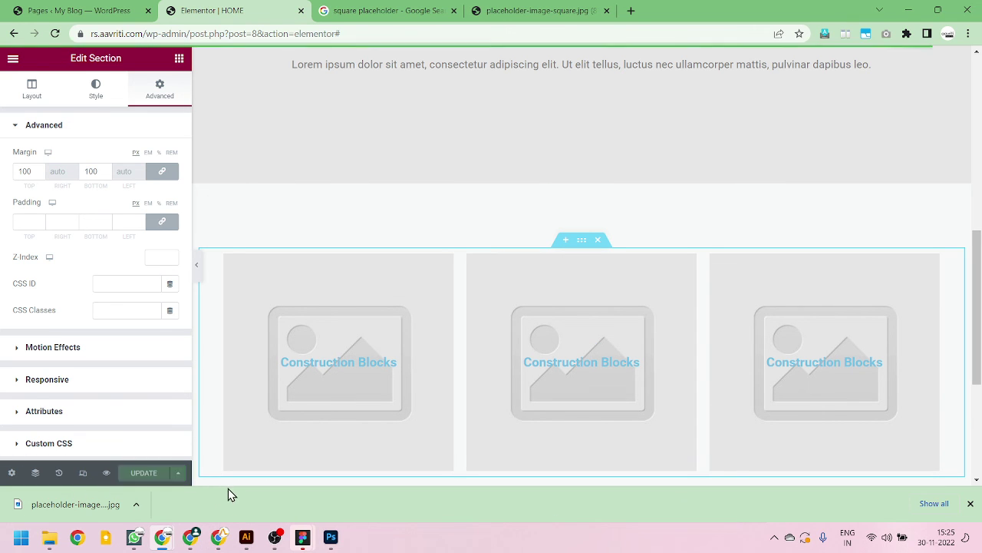
# Step: Preview the page with the editing controls hidden and examine the spacing around the three-column section
pyautogui.click(196, 264)
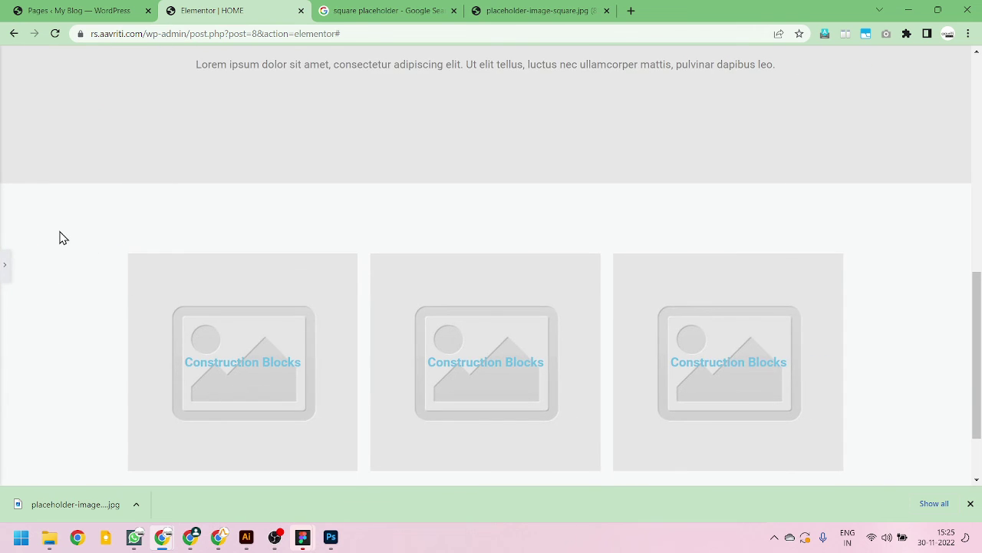
pyautogui.scroll(7, 59, 234)
pyautogui.scroll(-3, 75, 238)
pyautogui.scroll(-5, 75, 244)
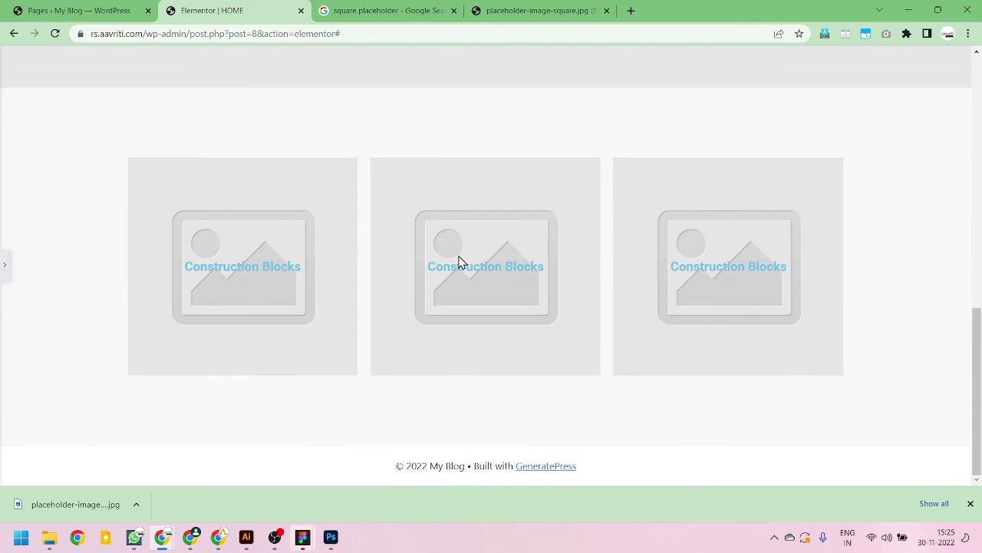
pyautogui.click(3, 267)
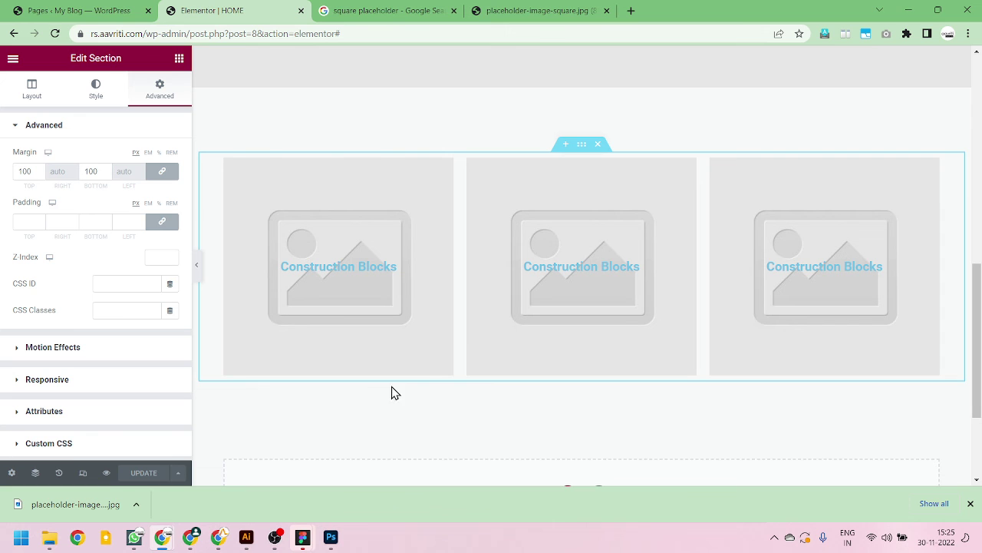
pyautogui.scroll(-1, 460, 353)
pyautogui.scroll(1, 476, 377)
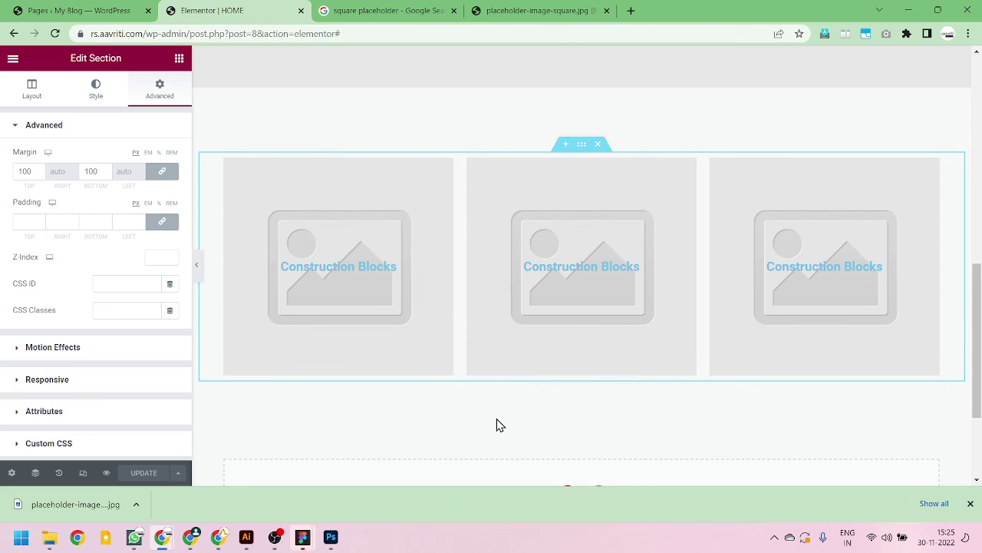